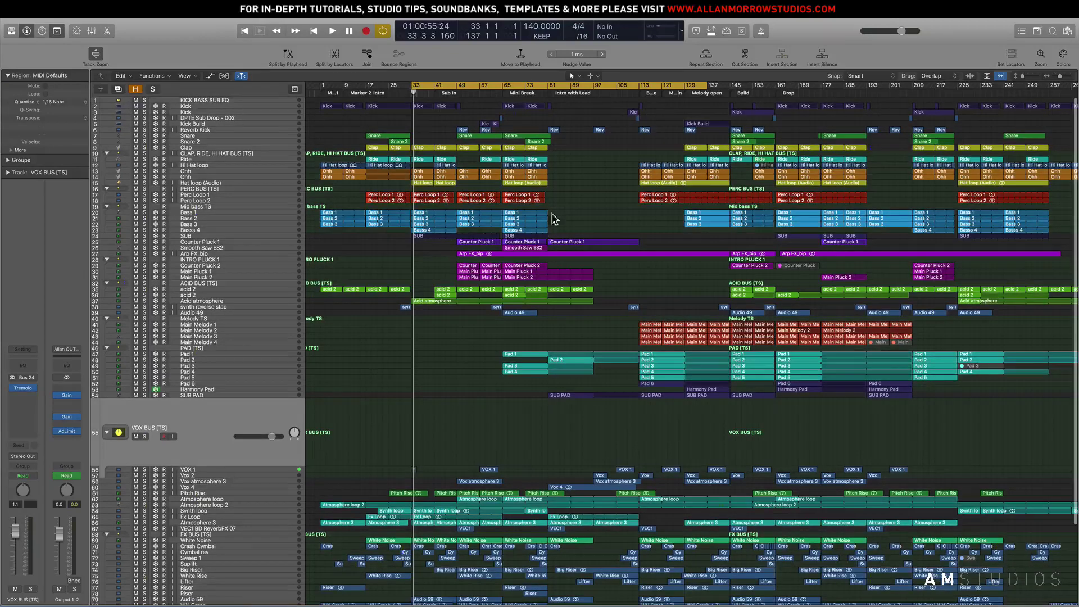
Extend the cycle range so it spans bar 1 to bar 256.
drag(577, 91, 489, 102)
scroll(551, 148, right, 1)
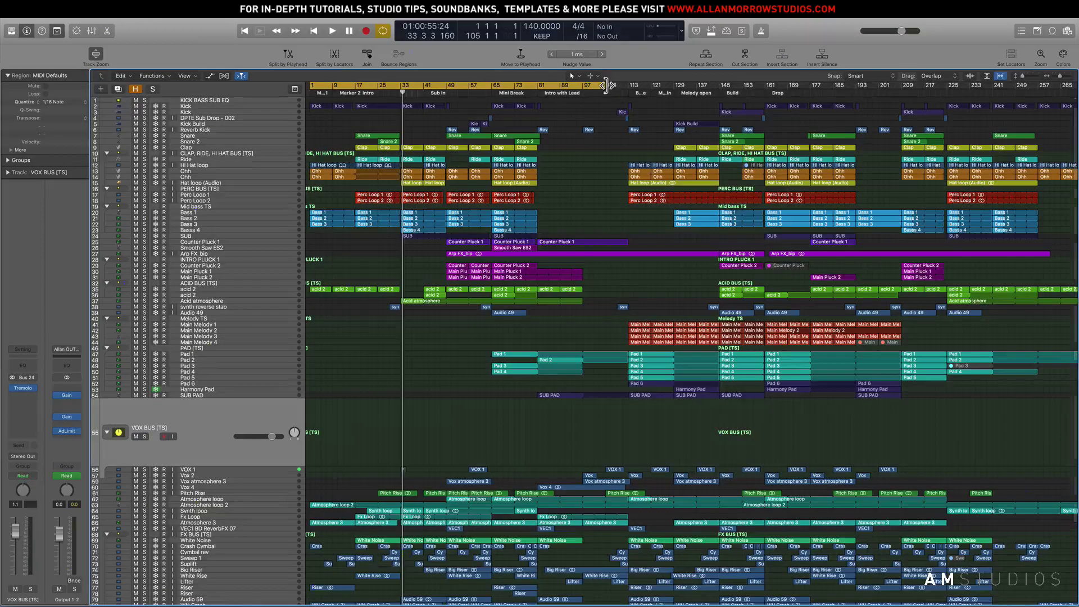
drag(604, 86, 1031, 220)
scroll(1039, 168, right, 2)
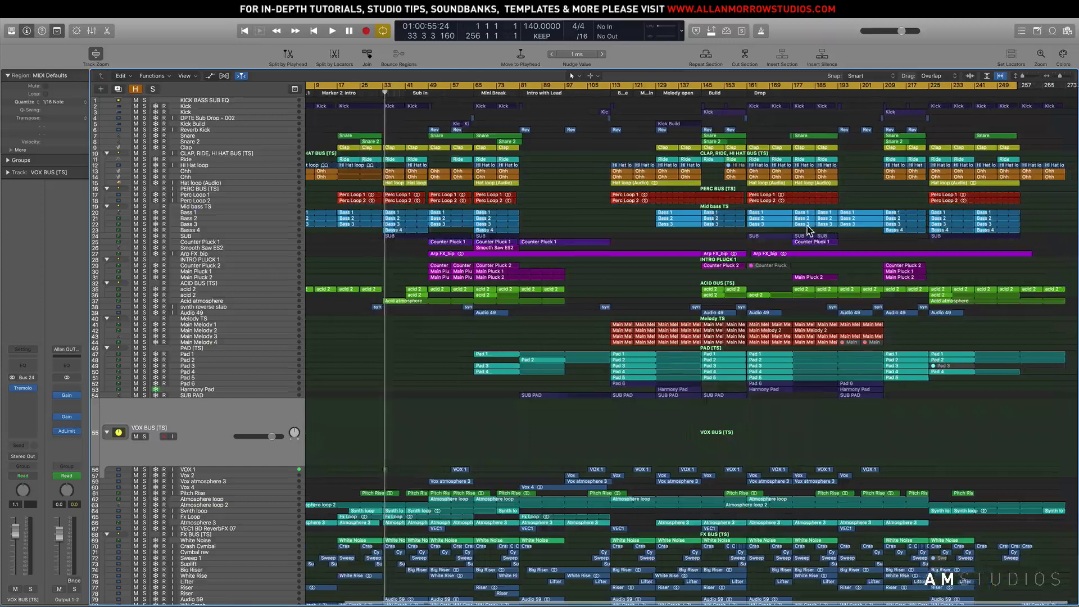
scroll(553, 130, left, 2)
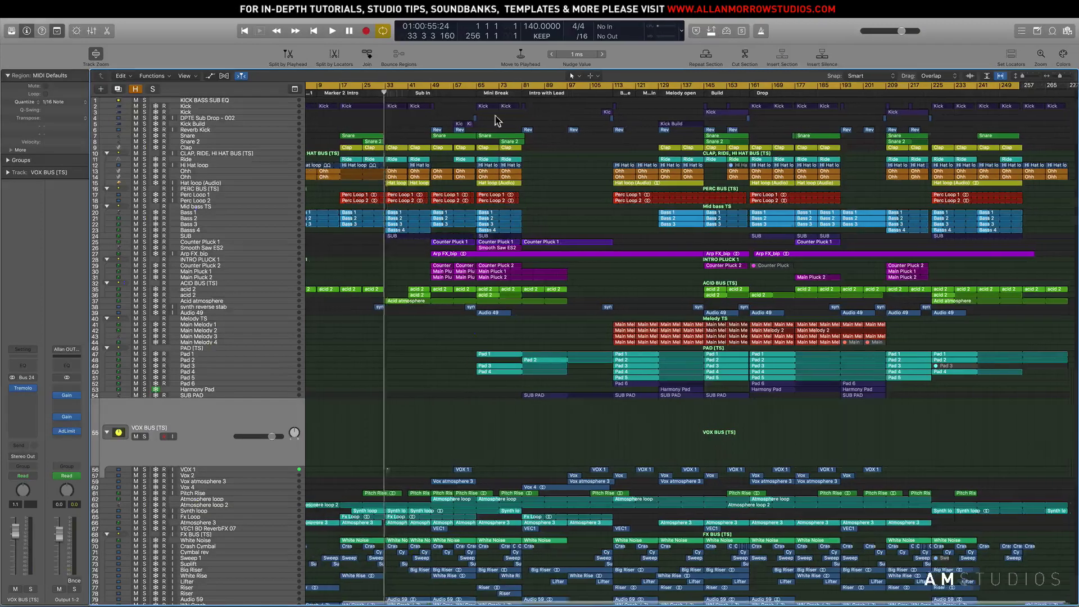
click(466, 90)
scroll(506, 141, left, 2)
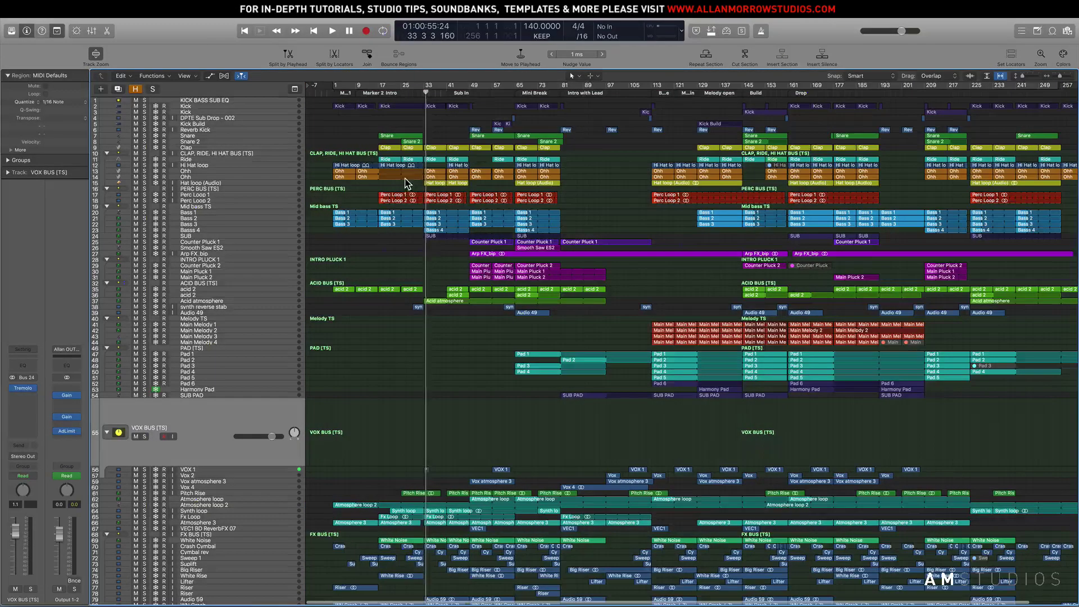
click(380, 86)
scroll(360, 197, right, 1)
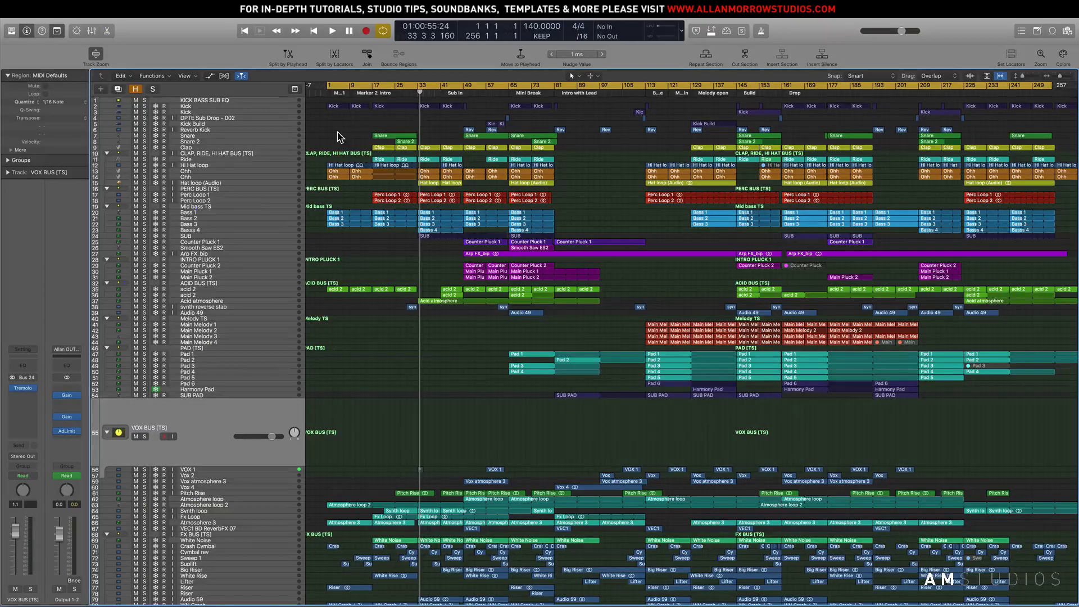
Play the full arrangement from bar 1, with the opening sections shown in closer detail, and stop after a few bars.
scroll(411, 168, down, 3)
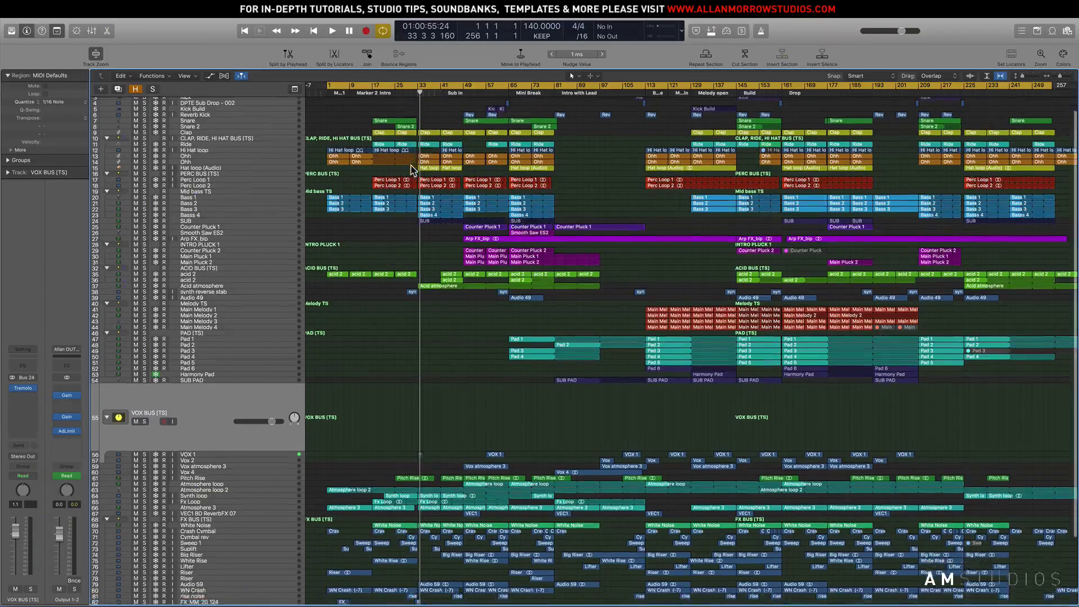
scroll(403, 168, up, 3)
key(Return)
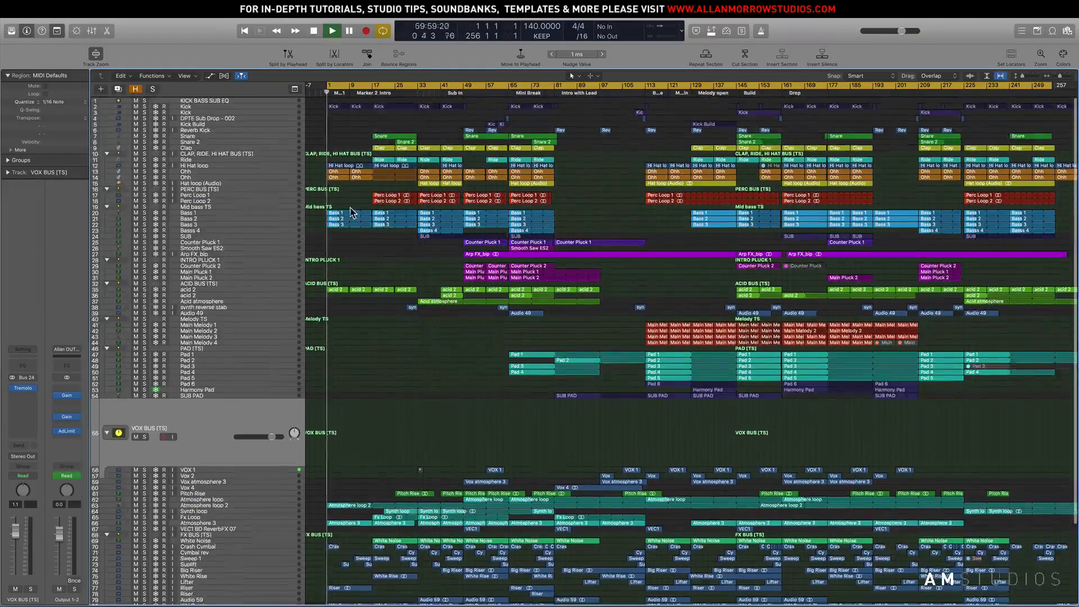
key(space)
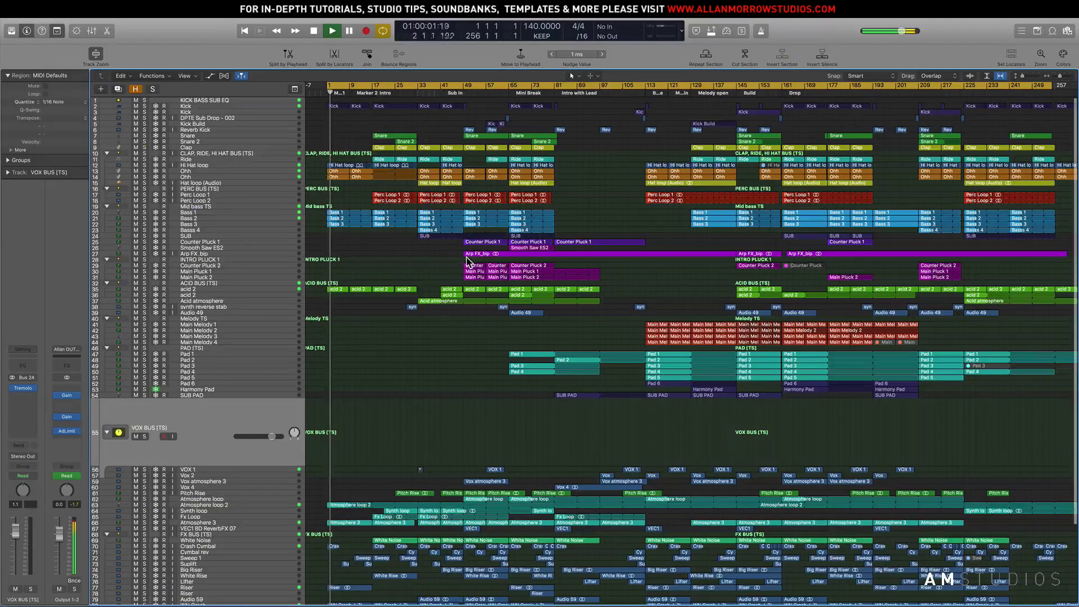
drag(1066, 83, 1059, 84)
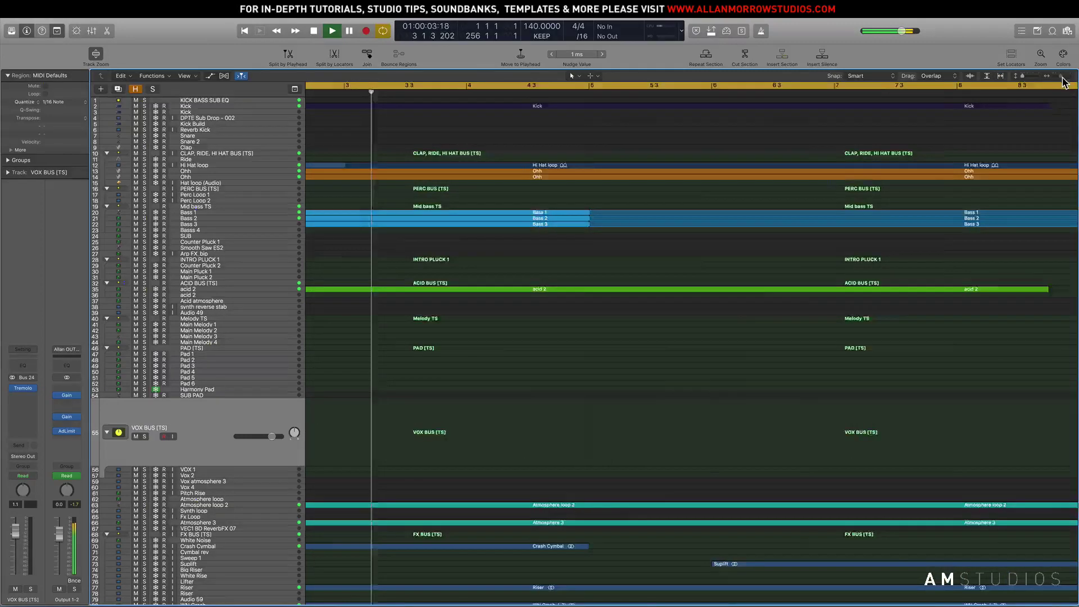
scroll(559, 240, down, 5)
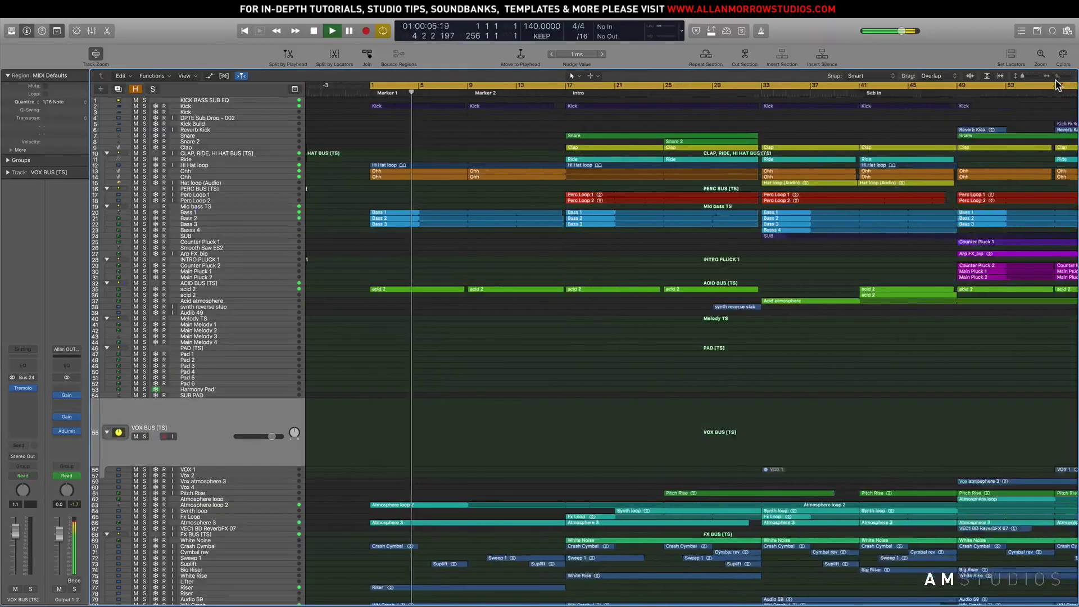
scroll(534, 235, down, 2)
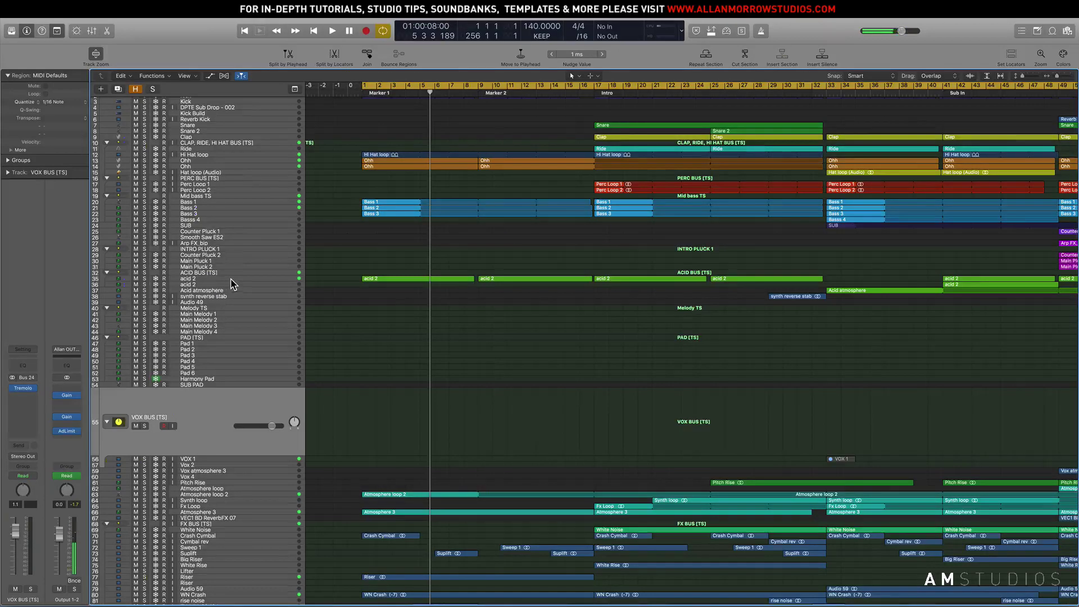
Solo the Bass 1, Bass 2 and Bass 3 tracks and listen to them together from bar 1.
click(188, 202)
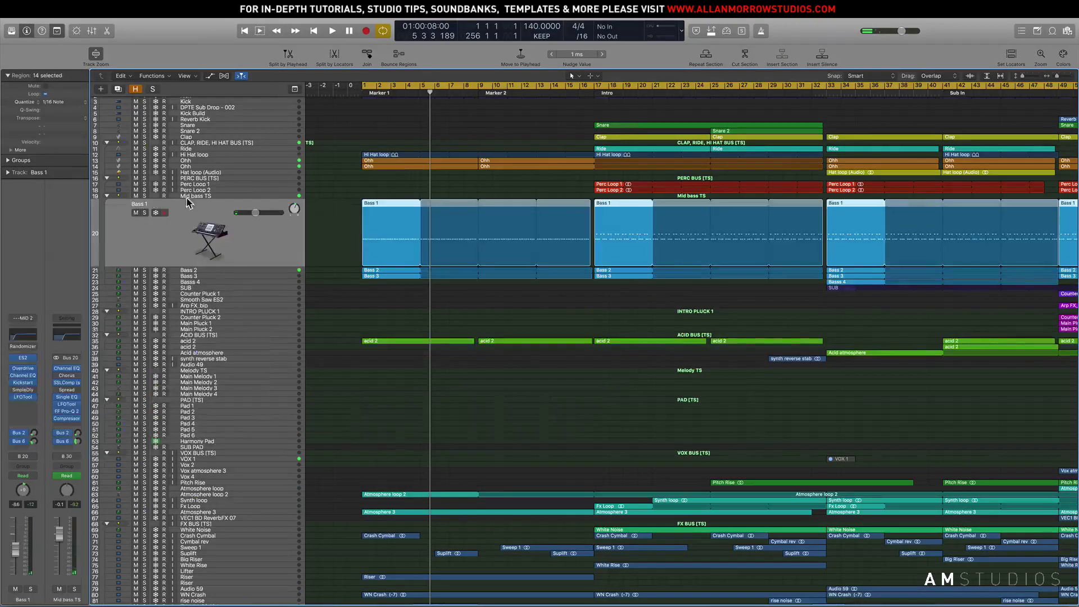
click(144, 213)
key(space)
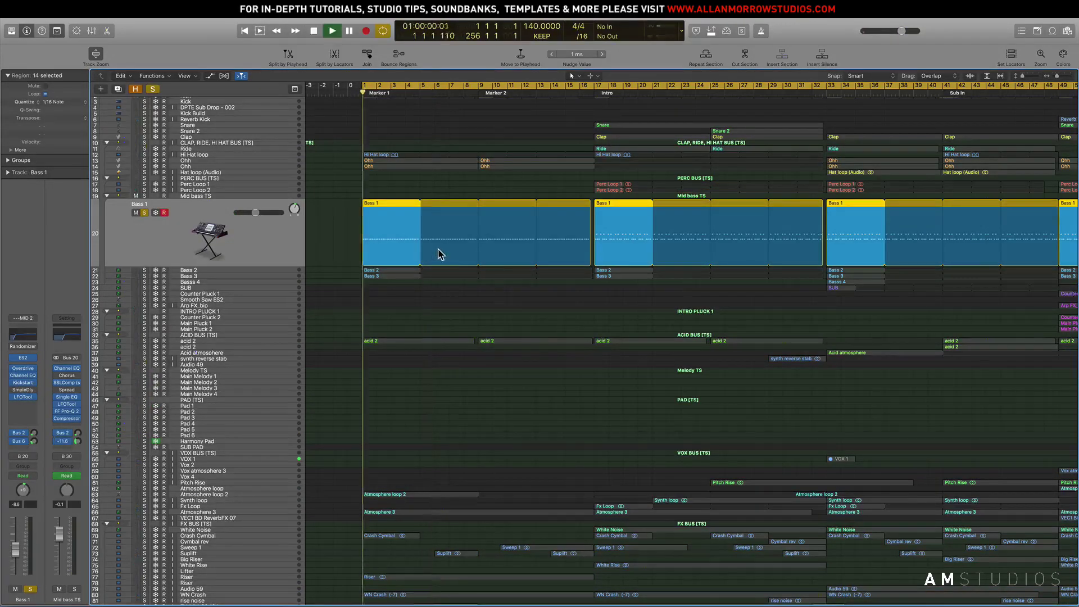
click(145, 270)
click(212, 271)
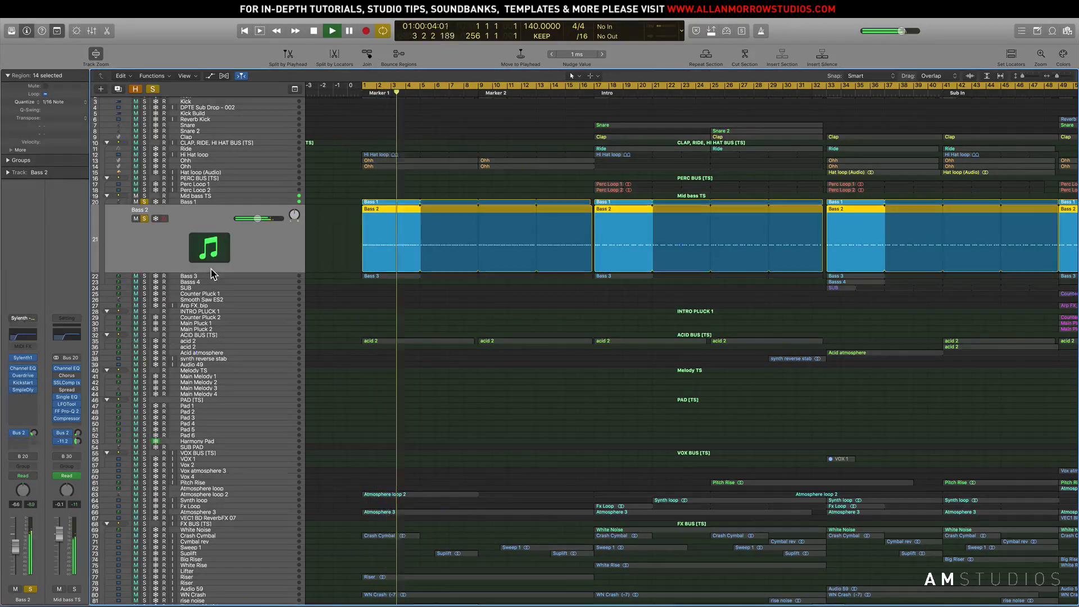
click(208, 279)
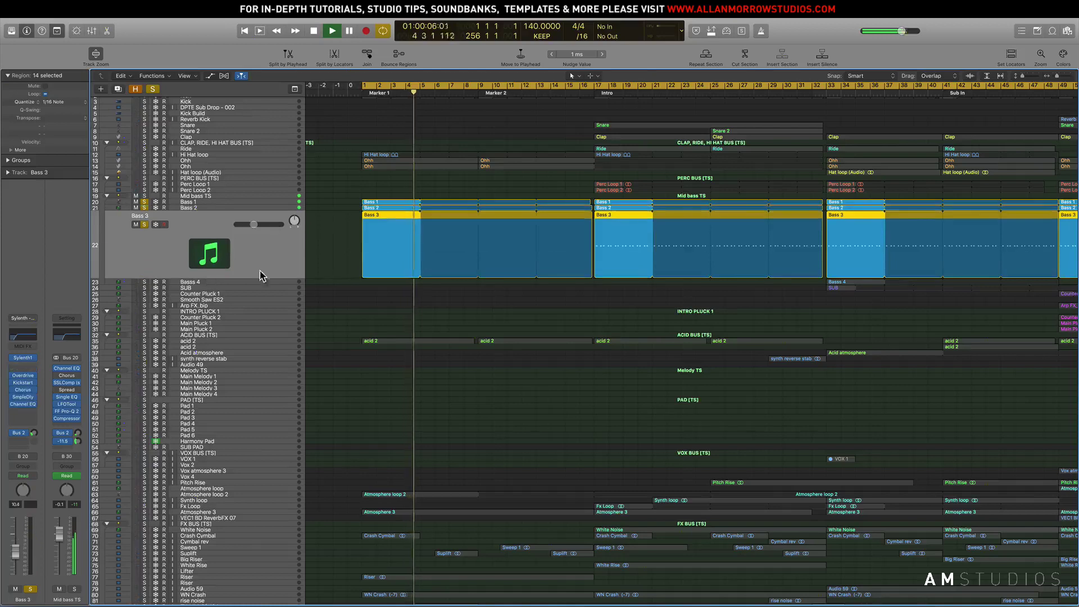
Audition the three soloed bass tracks from the Intro at bar 17, and stop playback.
scroll(397, 264, right, 2)
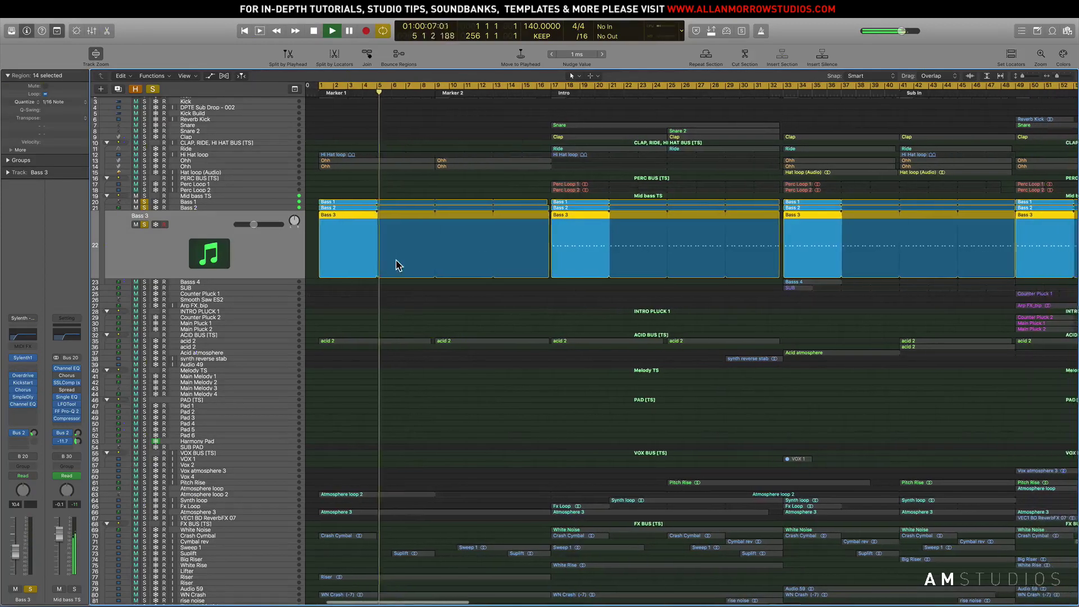
click(558, 99)
key(space)
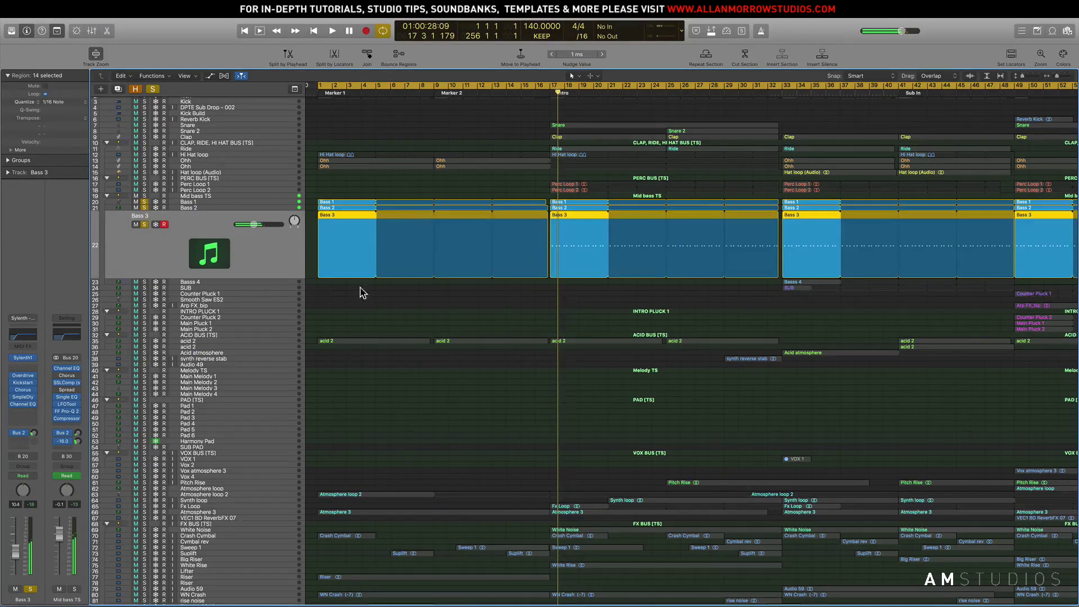
Delete the Bass 3 region that starts at bar 1 and clear the solos on the bass tracks.
click(361, 260)
double_click(361, 260)
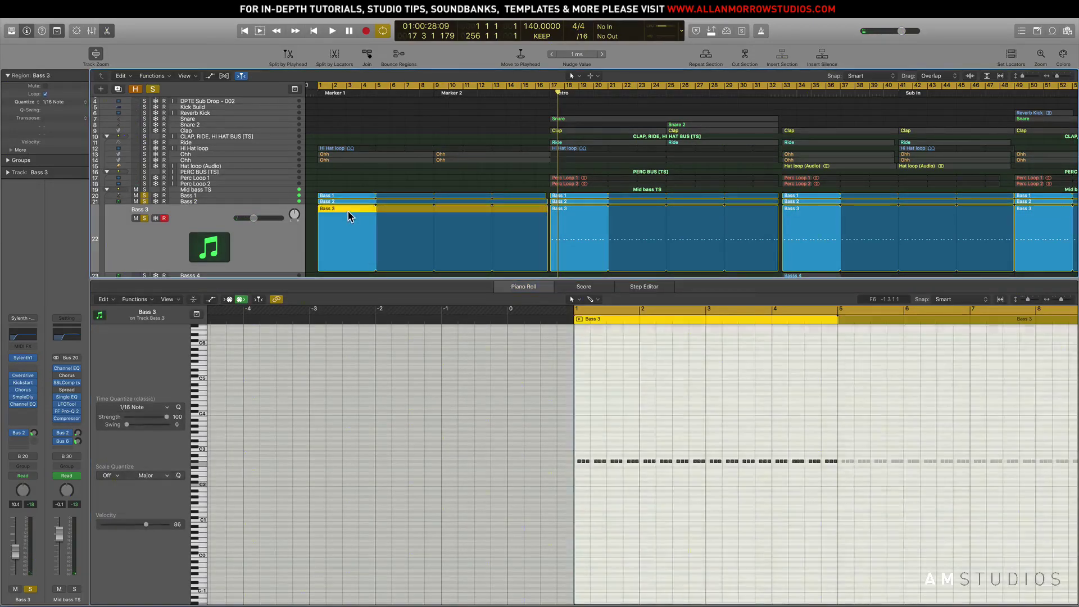
key(Delete)
click(145, 219)
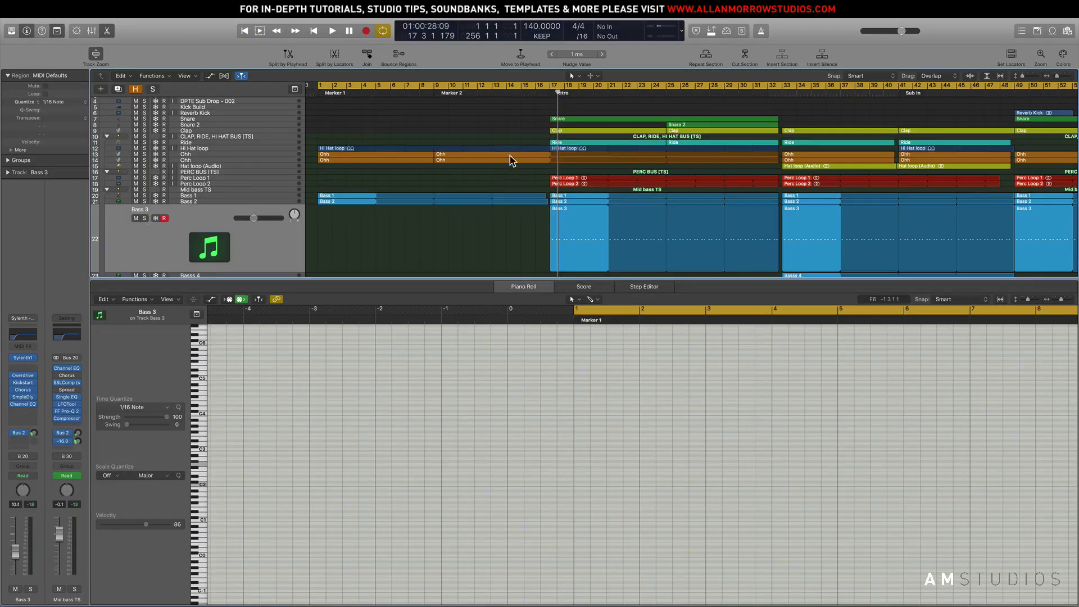
Play the arrangement from the Intro at bar 17, soloing Bass 1, Bass 2 and Bass 3 one after another.
key(space)
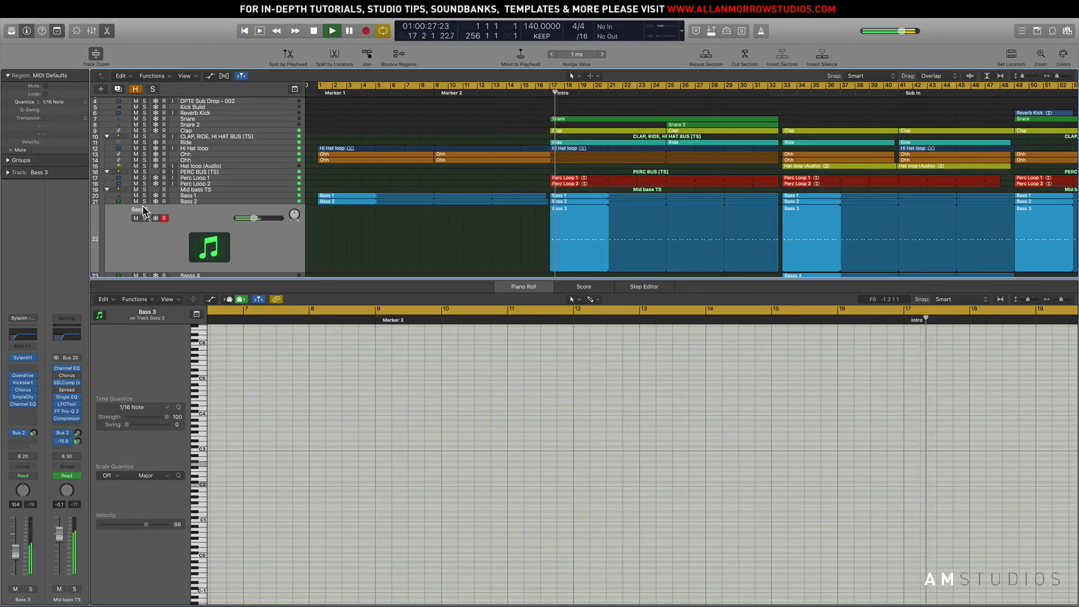
click(144, 195)
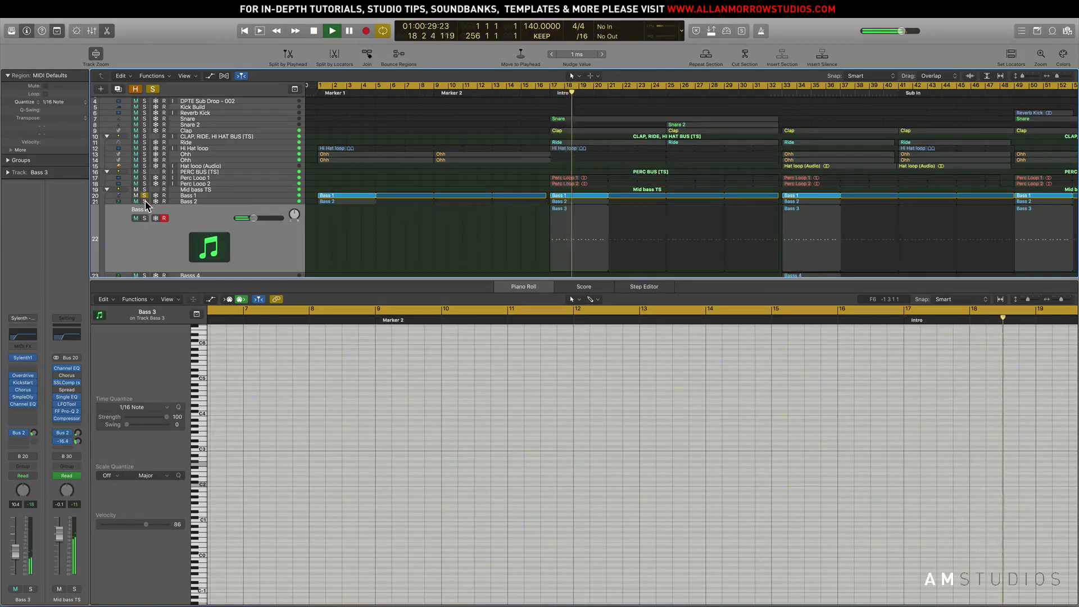
click(144, 201)
scroll(147, 214, down, 1)
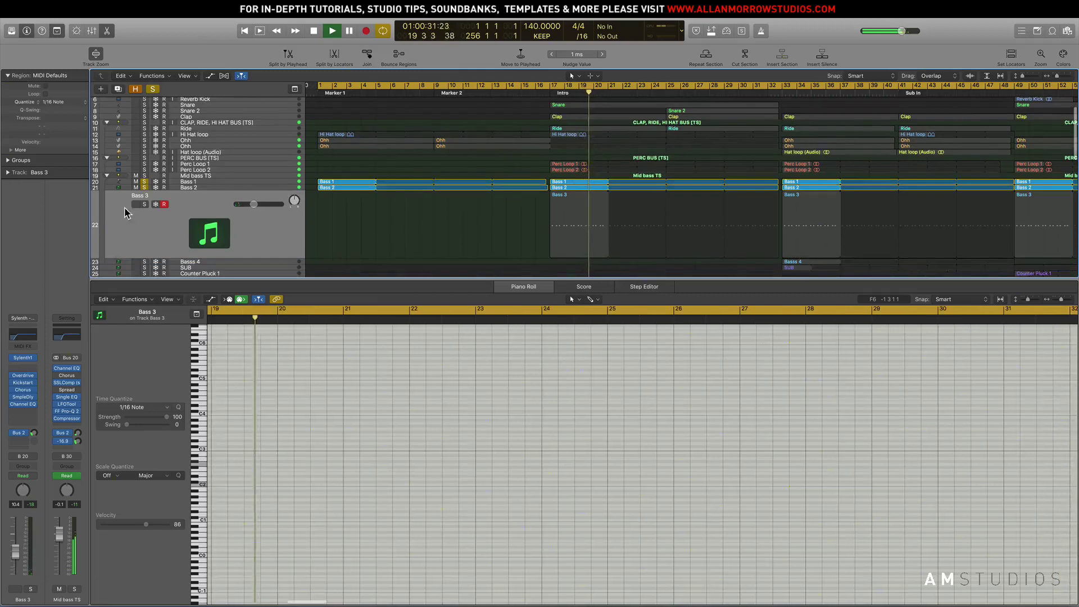
click(145, 205)
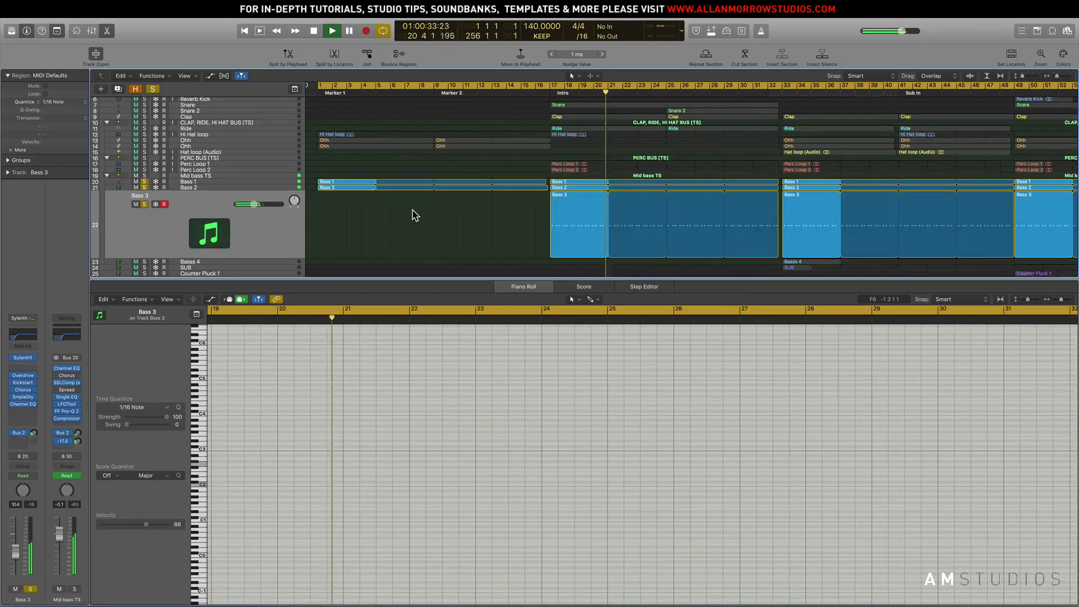
Move playback to bar 33 and listen to the Basss 4 track soloed together with the other bass layers.
scroll(411, 214, right, 3)
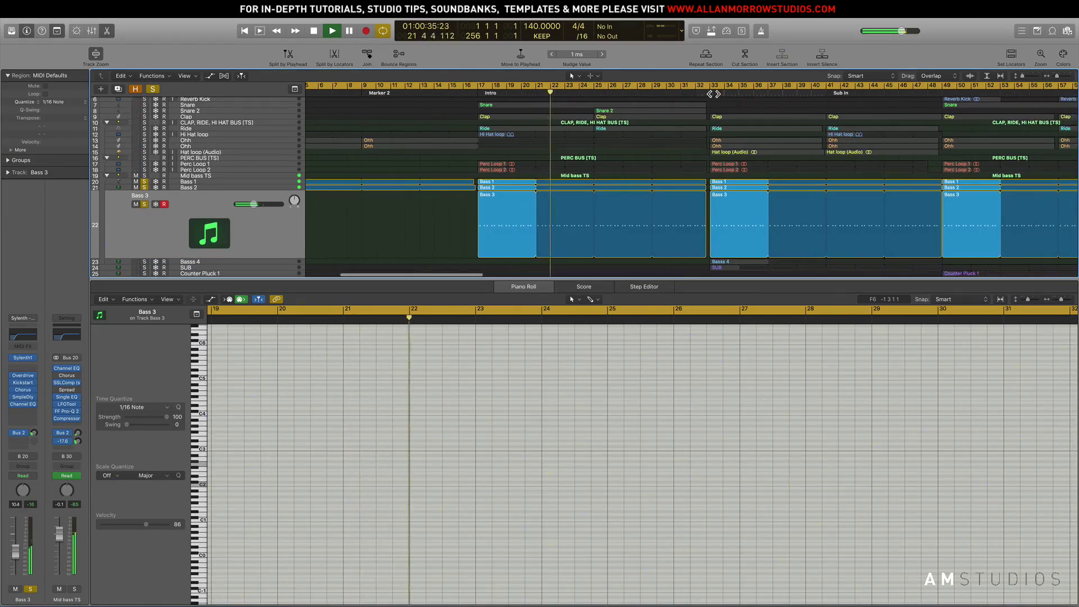
click(734, 85)
drag(1057, 76, 1056, 75)
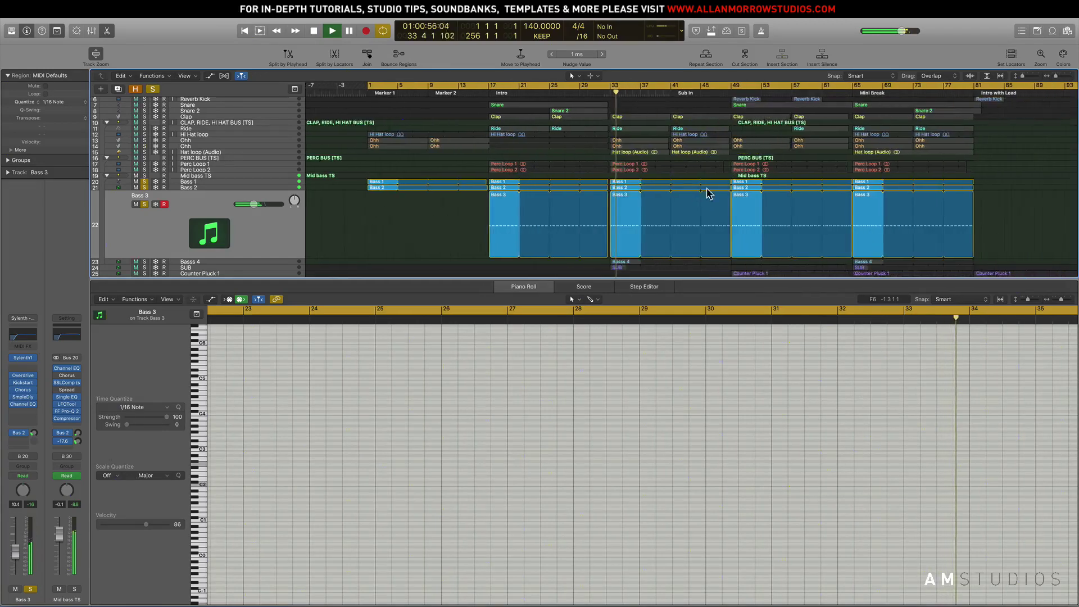
scroll(608, 191, down, 3)
scroll(644, 195, up, 2)
scroll(602, 212, down, 3)
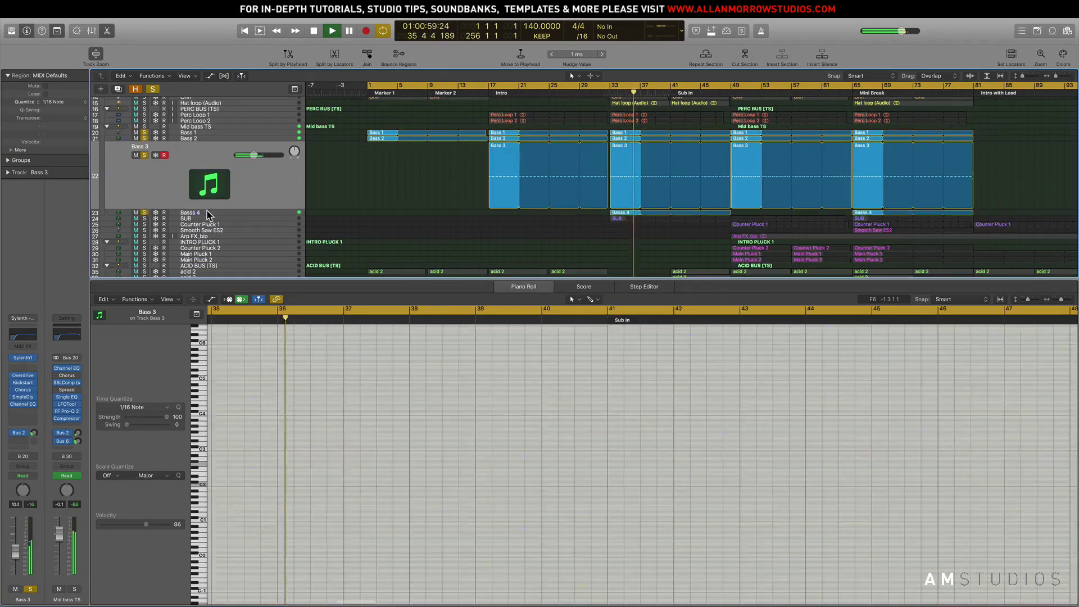
click(149, 216)
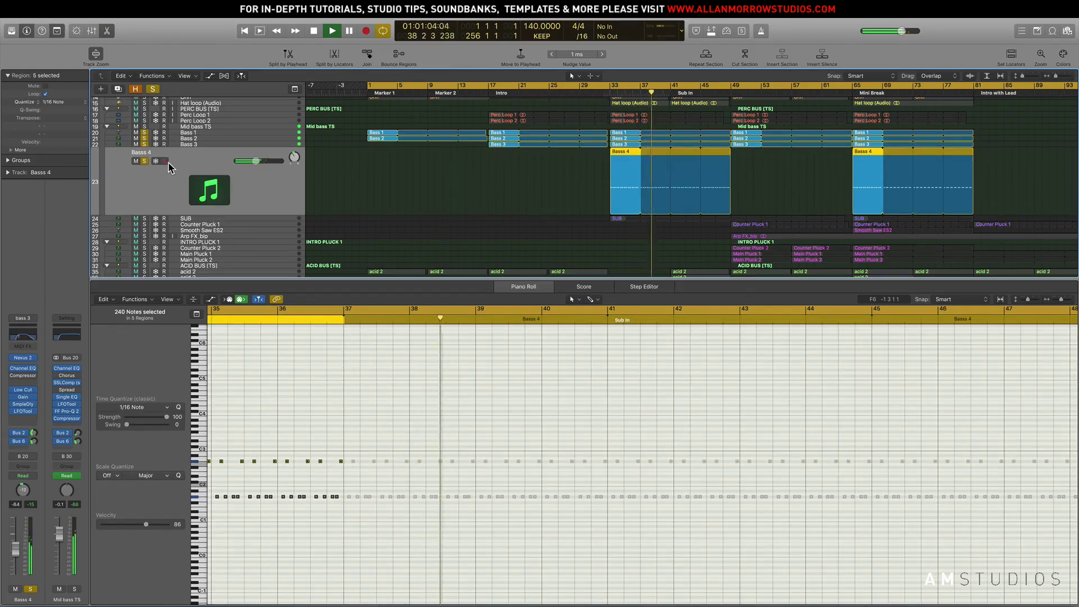
Clear all bass solos, solo the first acid 2 track, and listen to it from bar 1 and from bar 9.
click(152, 89)
key(Return)
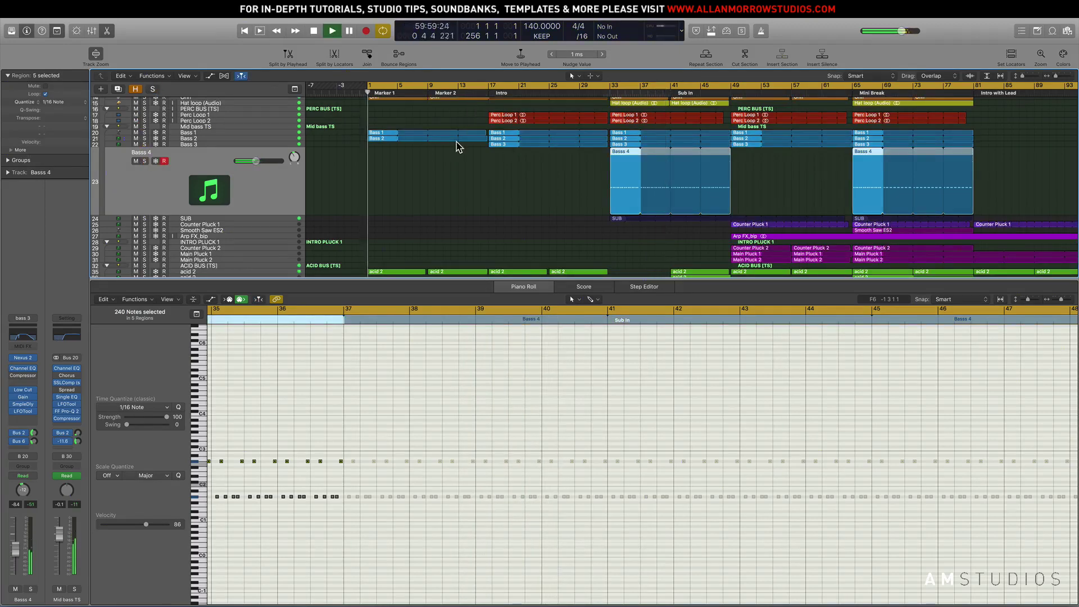
scroll(455, 146, down, 8)
click(191, 134)
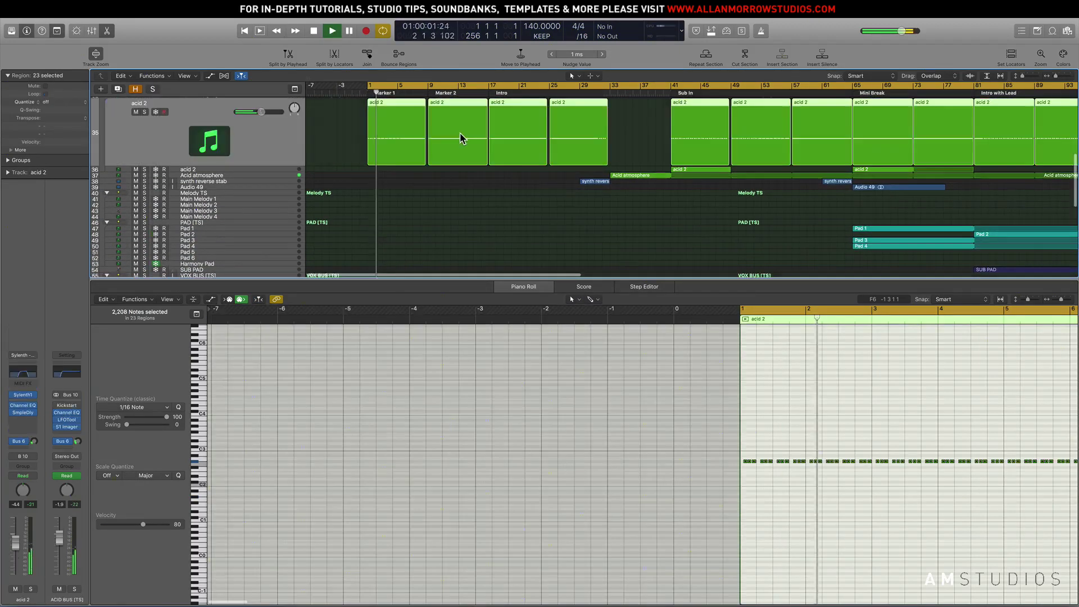
click(145, 112)
key(space)
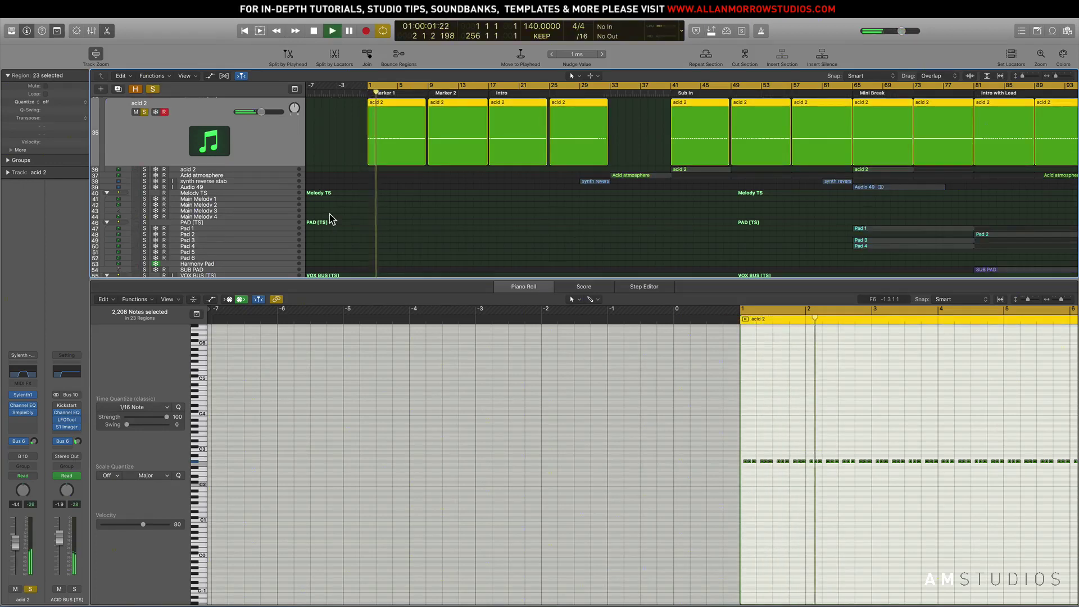
click(430, 93)
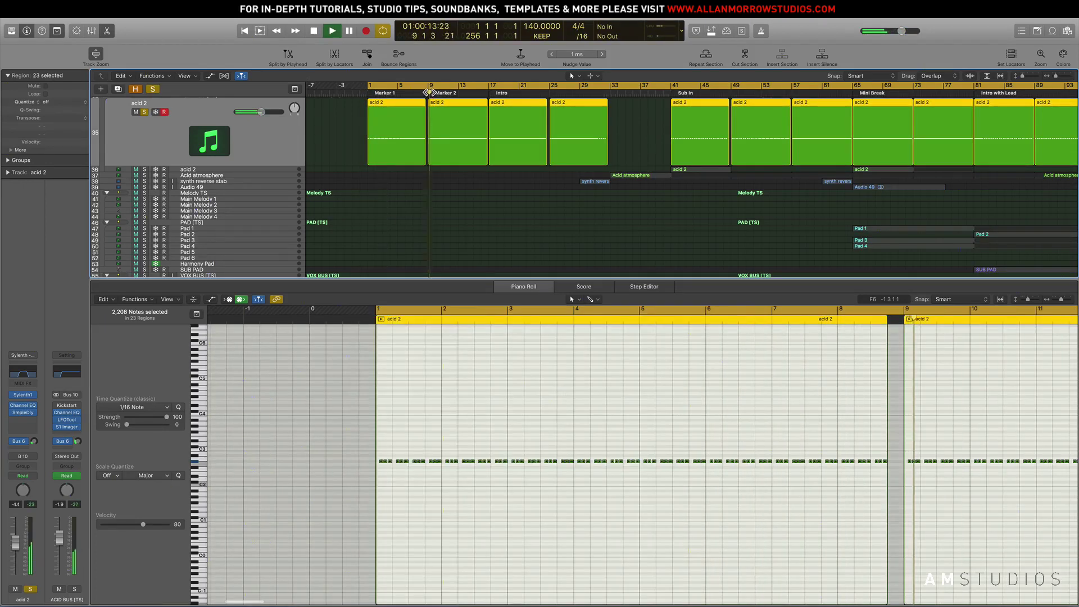
Close the Piano Roll, listen to acid 2 with the Mid bass TS bus soloed up to the Intro, and unsolo the bus.
scroll(457, 140, up, 5)
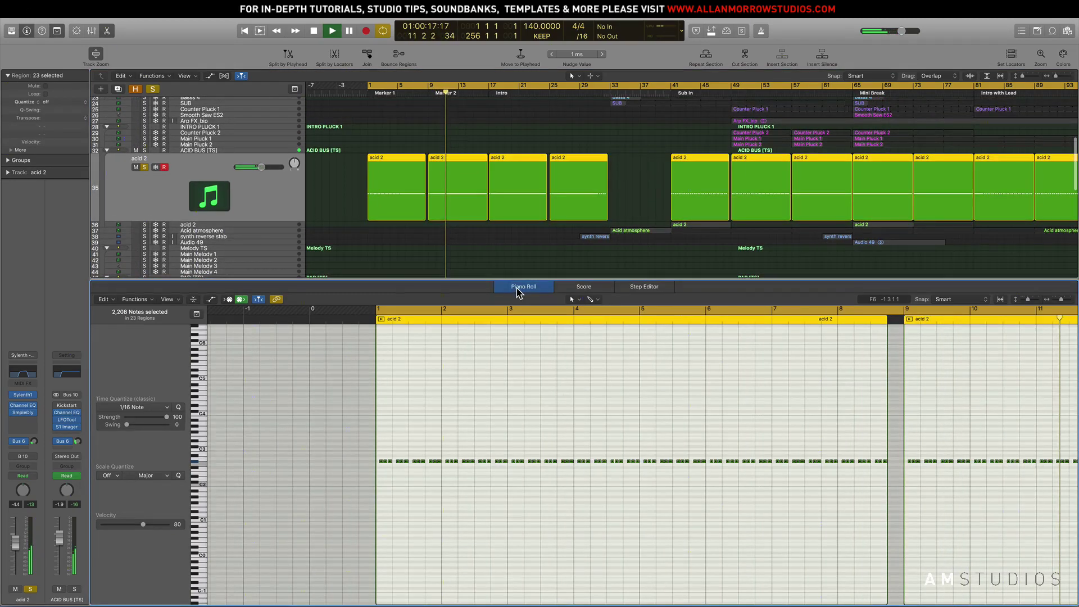
key(e)
click(145, 111)
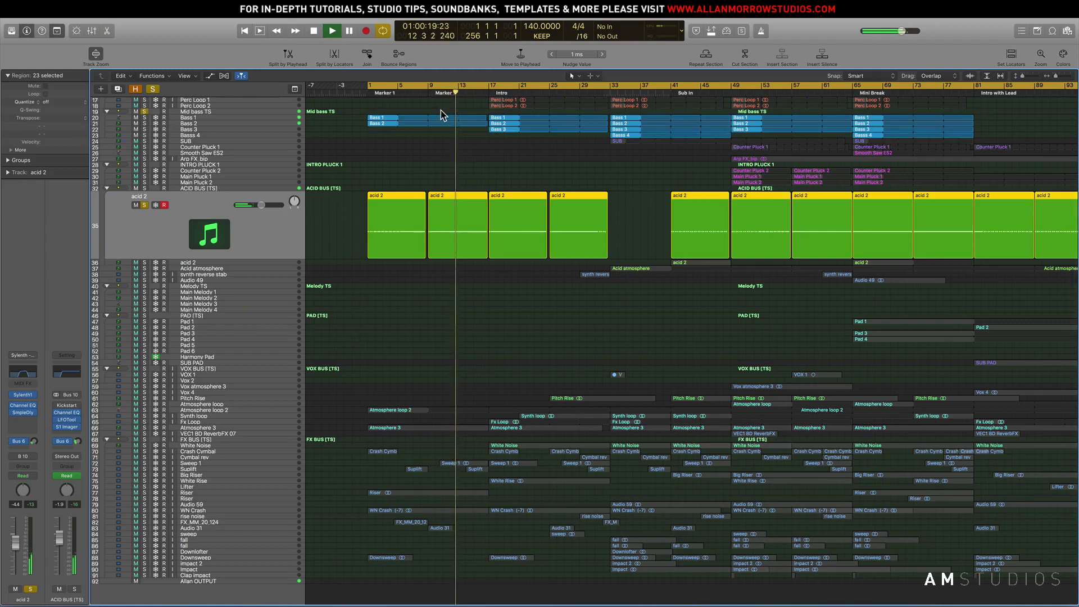
click(484, 94)
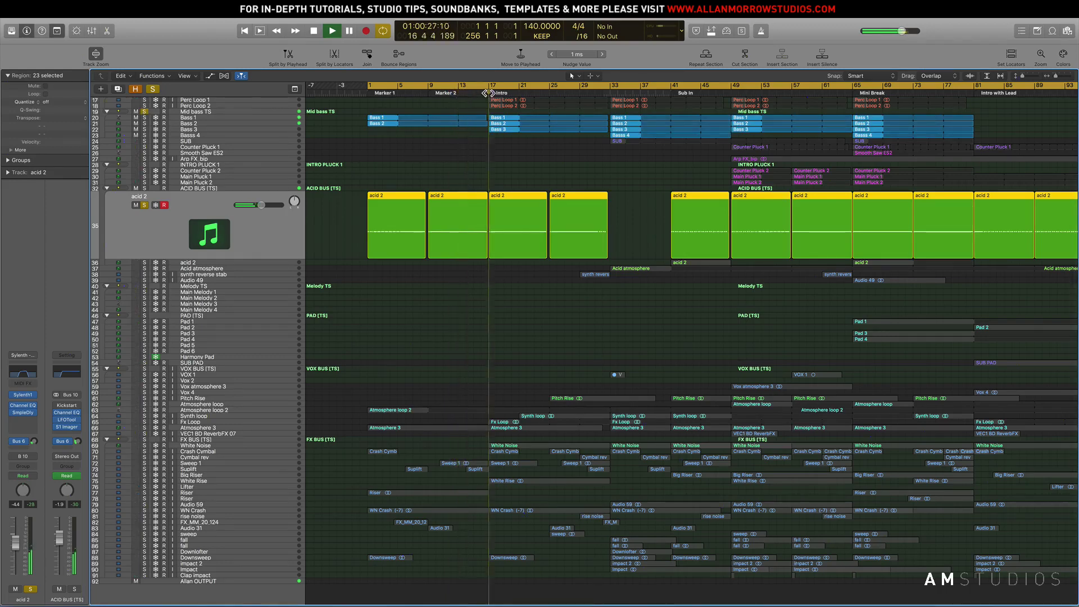
click(145, 112)
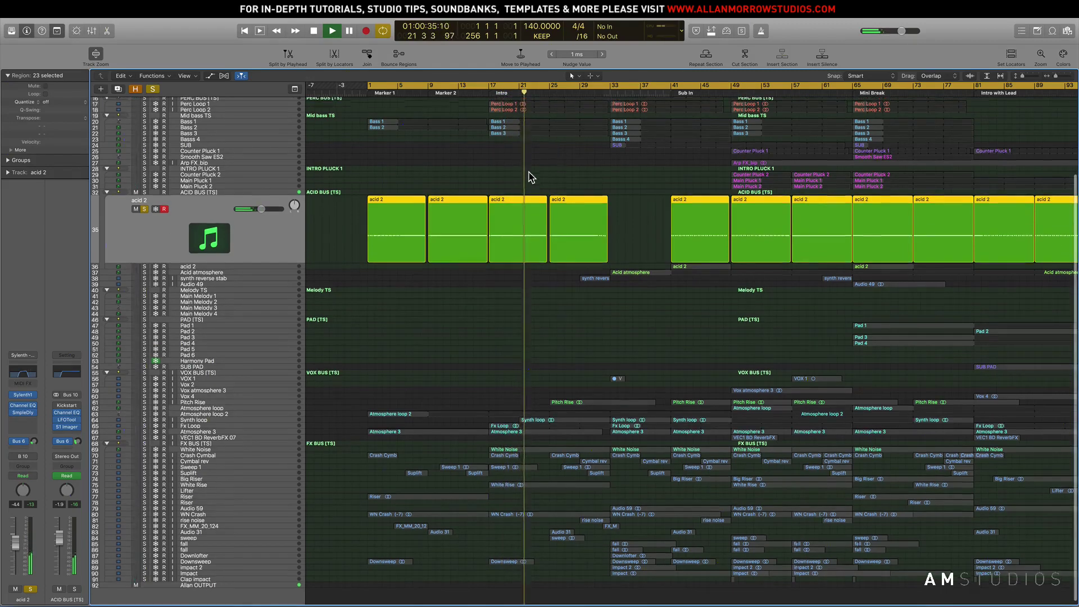
Unsolo the first acid 2 track and stop playback.
scroll(326, 177, up, 3)
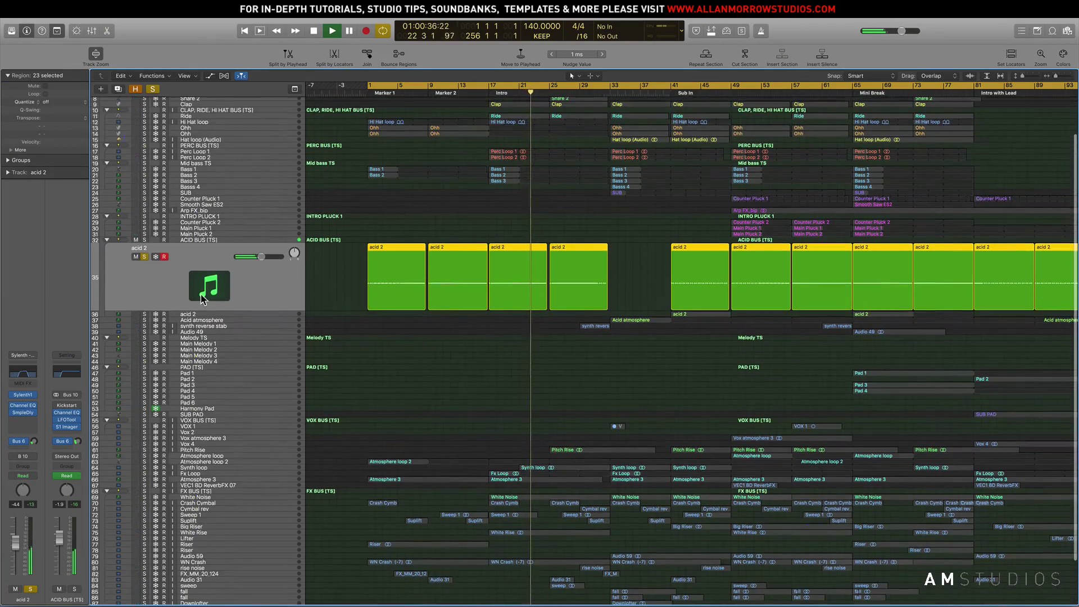
click(144, 257)
scroll(436, 330, down, 1)
key(space)
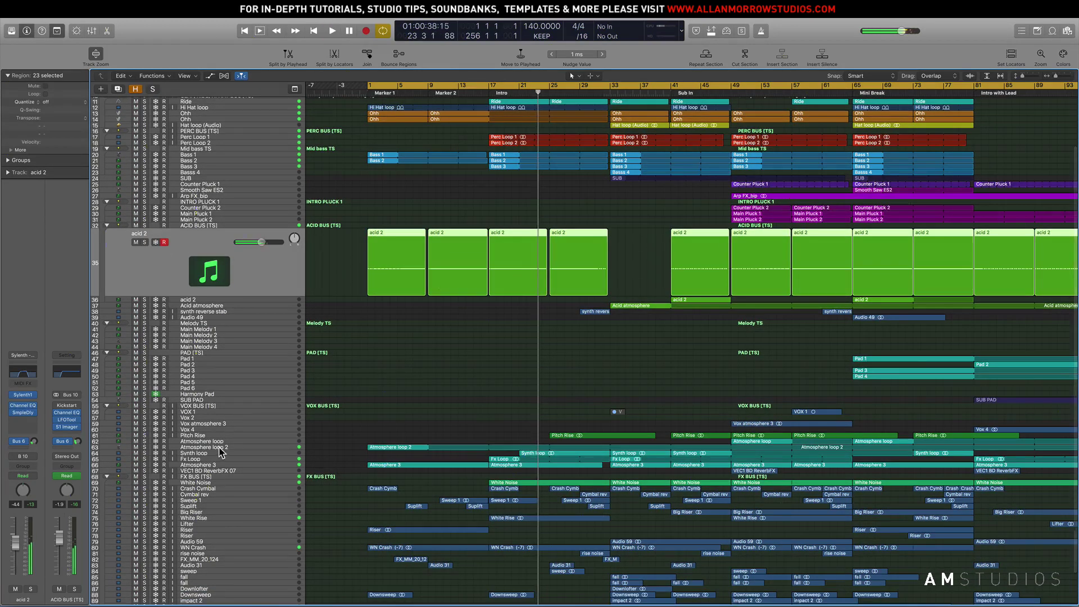
Solo Atmosphere loop 2, play it from bar 1, and add Atmosphere 3 to the solo until stopping past bar 9.
click(219, 448)
click(145, 395)
key(Return)
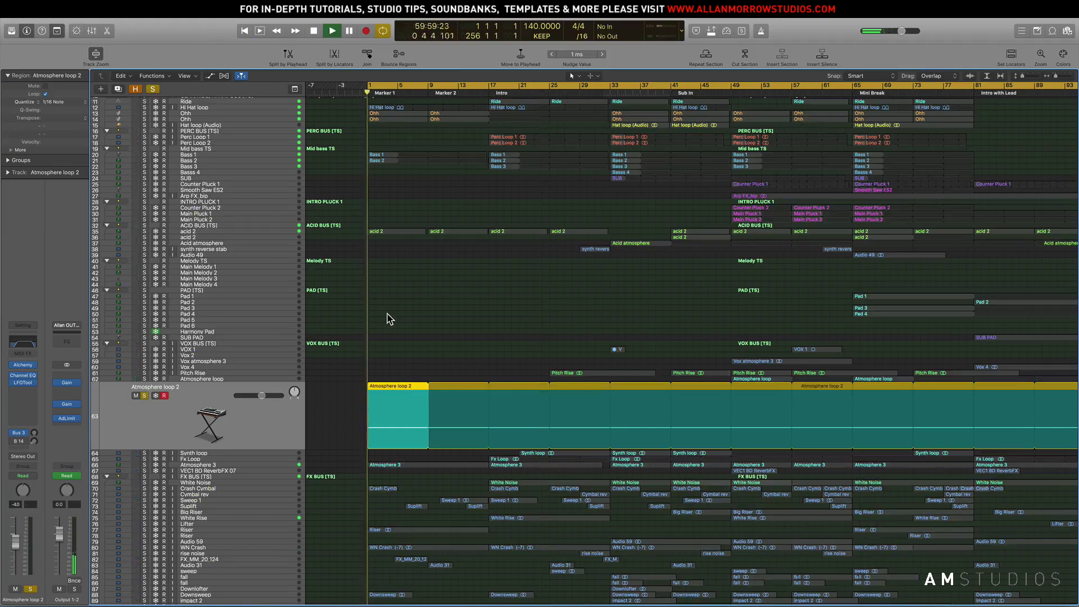
key(space)
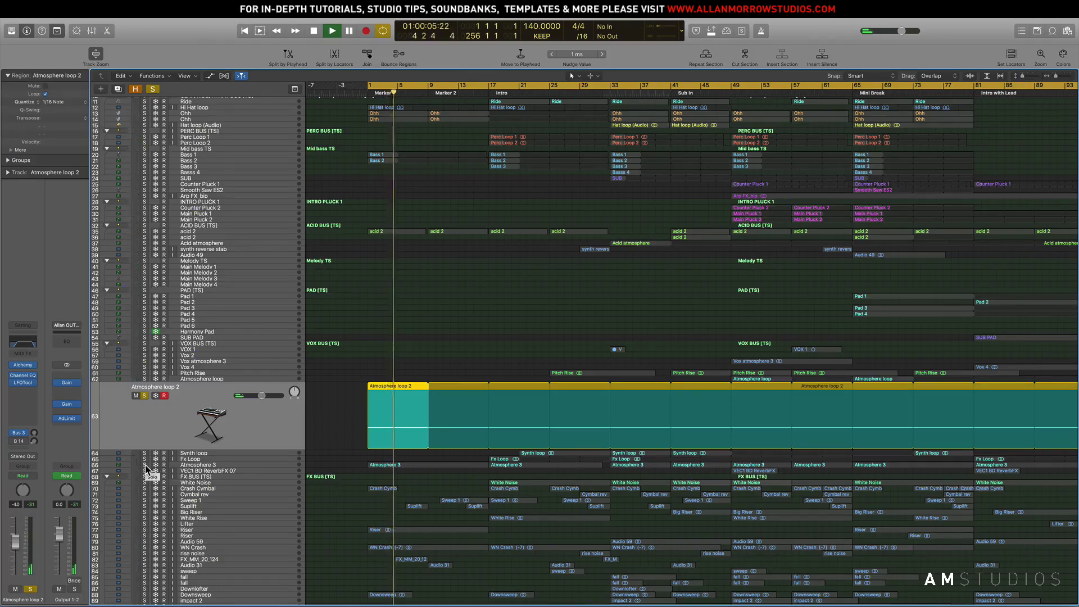
click(191, 464)
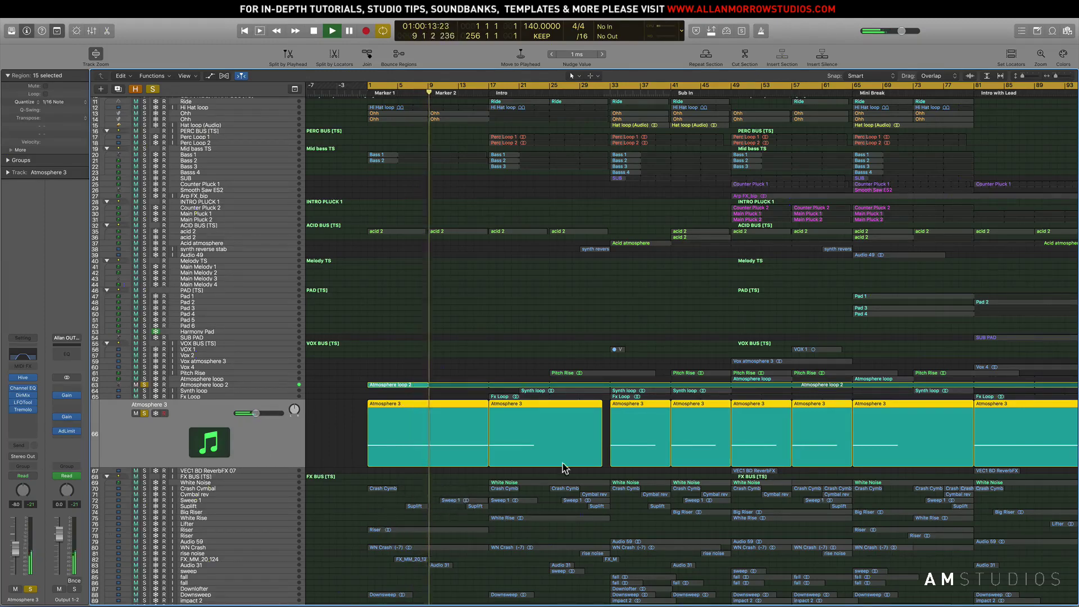
key(space)
Solo the FX BUS in place of the two atmosphere tracks and play it from bar 1.
click(144, 476)
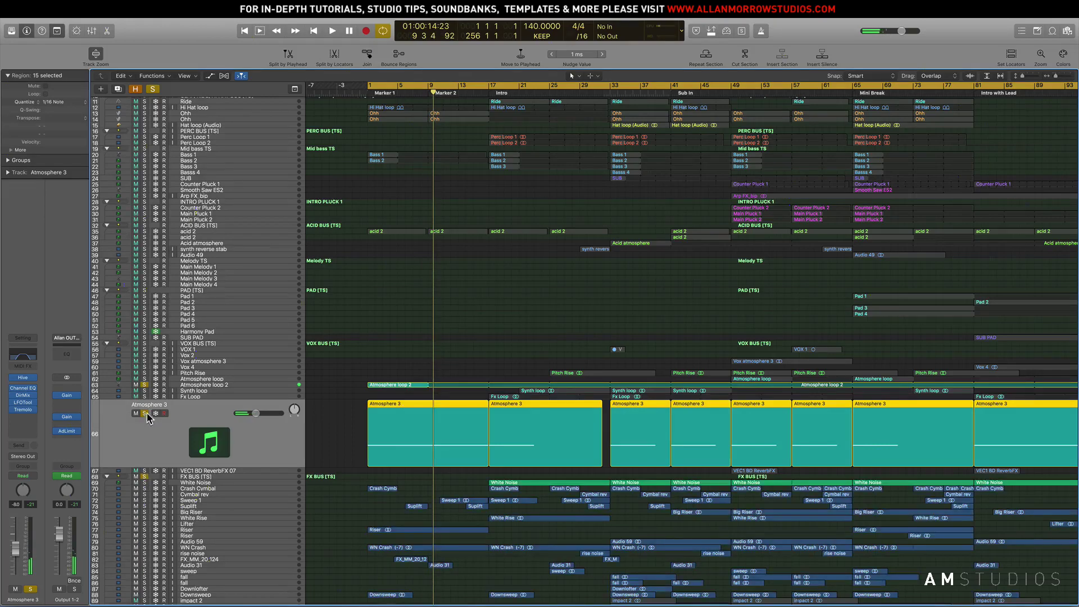
click(144, 385)
click(145, 413)
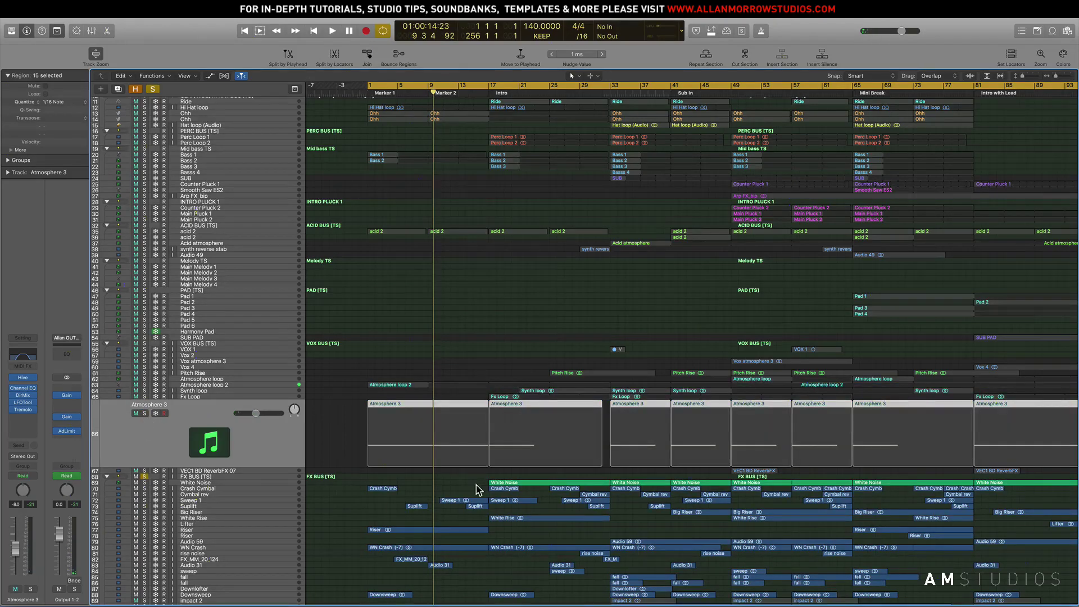
scroll(516, 436, down, 1)
key(Return)
key(space)
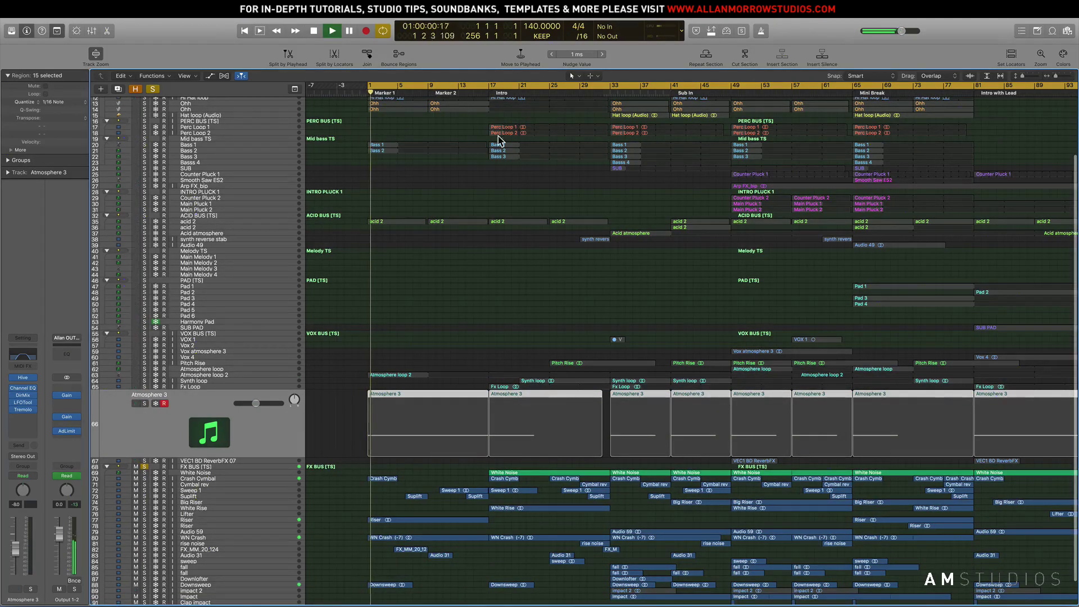
Jump playback to the Intro marker, listen to the FX BUS there, stop, and unsolo the bus.
key(alt+period)
key(alt+period)
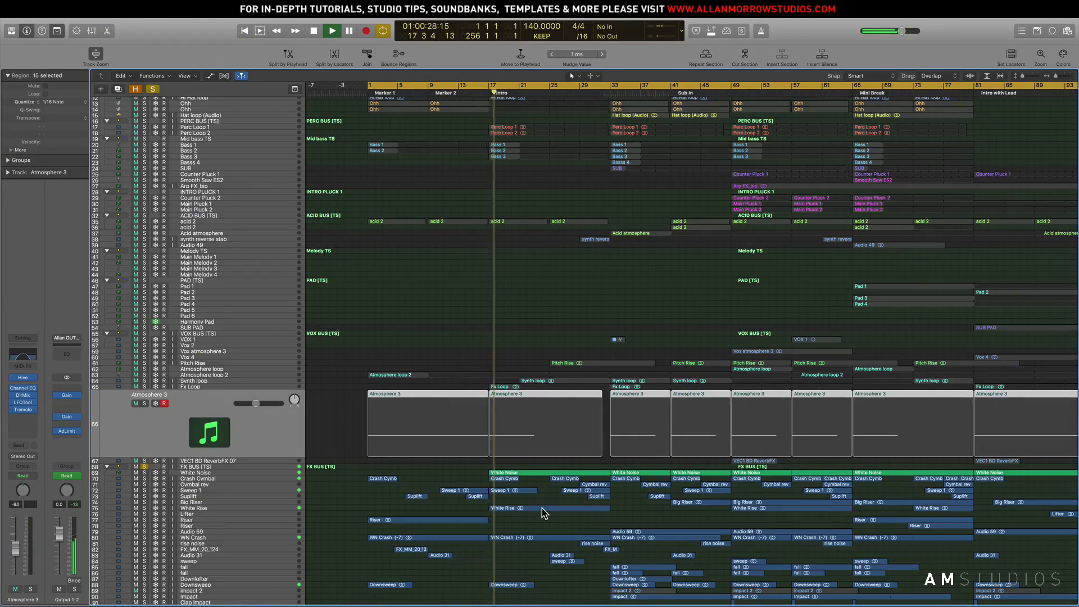
scroll(541, 511, down, 1)
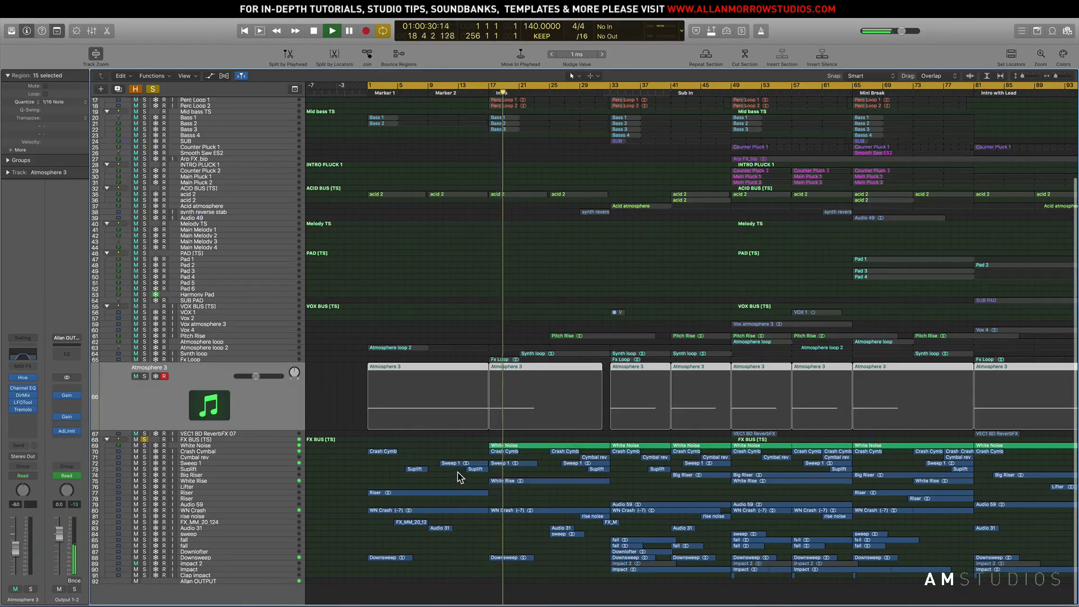
key(space)
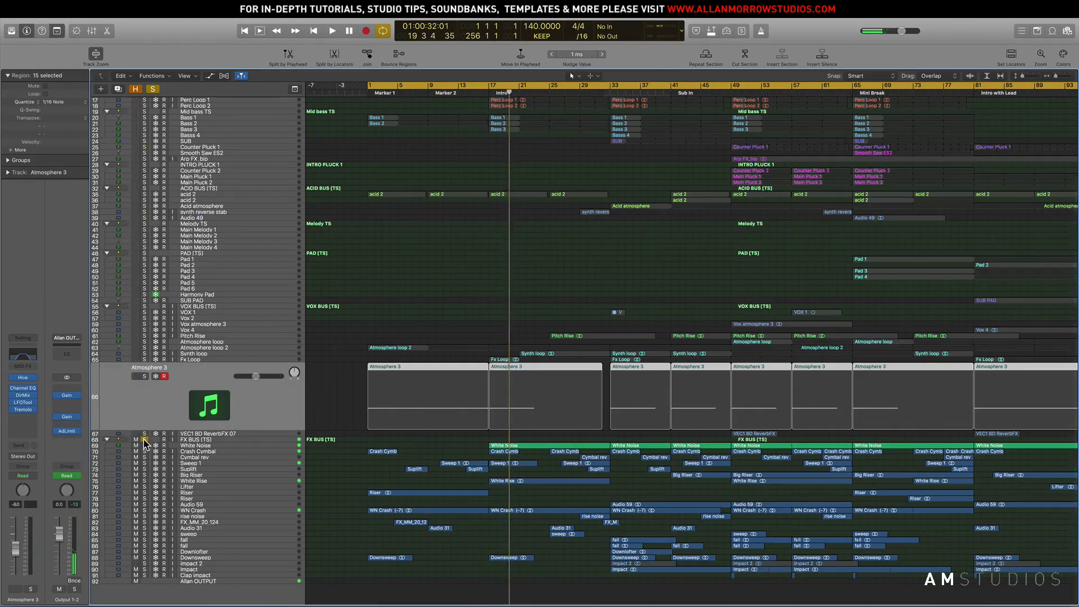
click(144, 439)
scroll(412, 423, up, 1)
scroll(412, 423, up, 3)
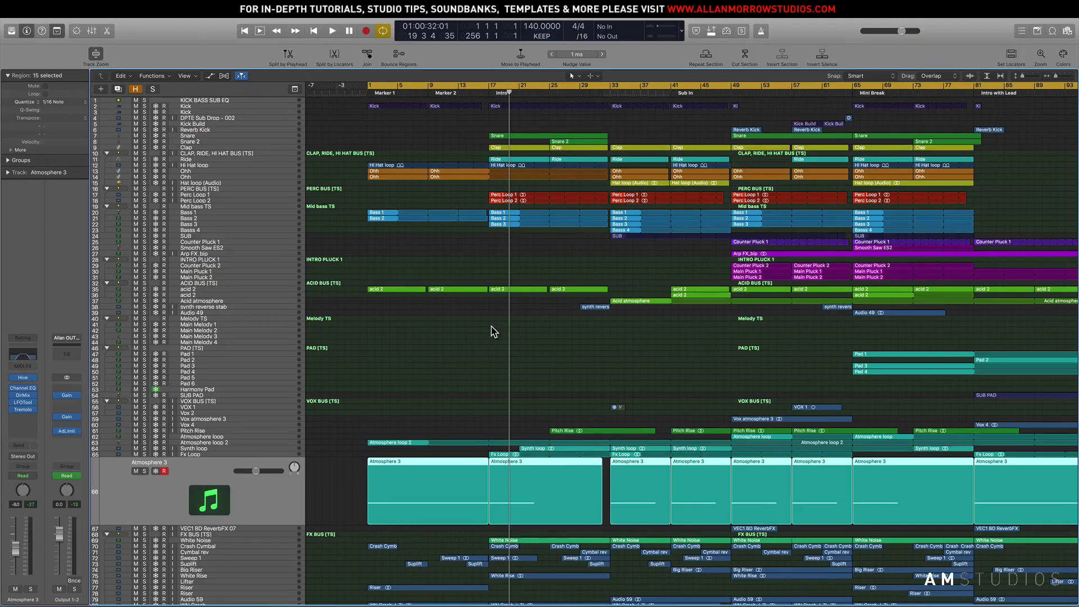
Play the arrangement from the Intro at bar 17, soloing Perc Loop 1 and Perc Loop 2 in turn.
scroll(462, 351, right, 2)
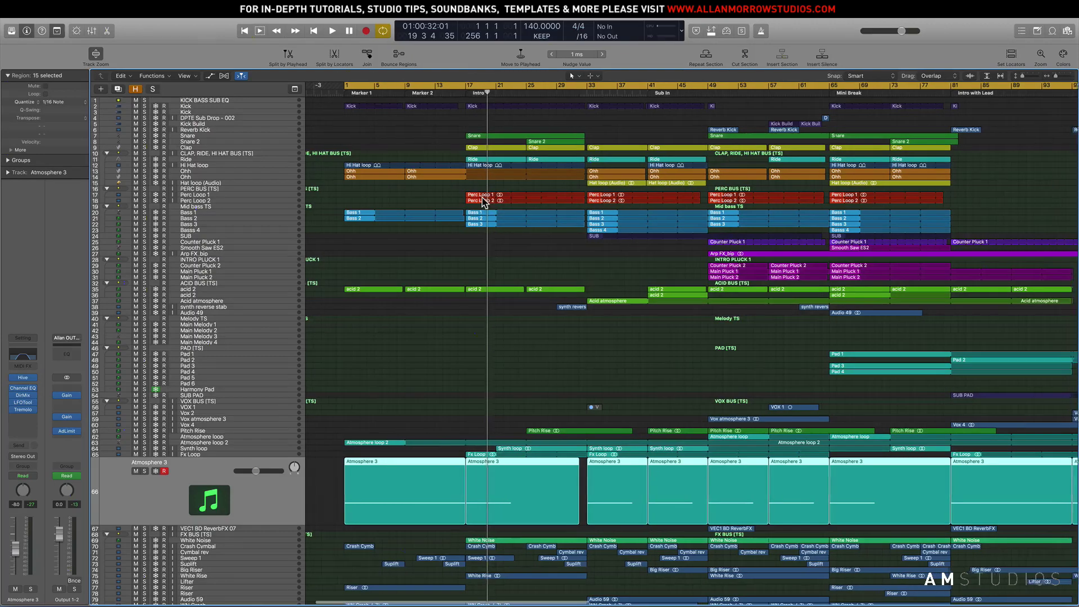
click(462, 93)
key(space)
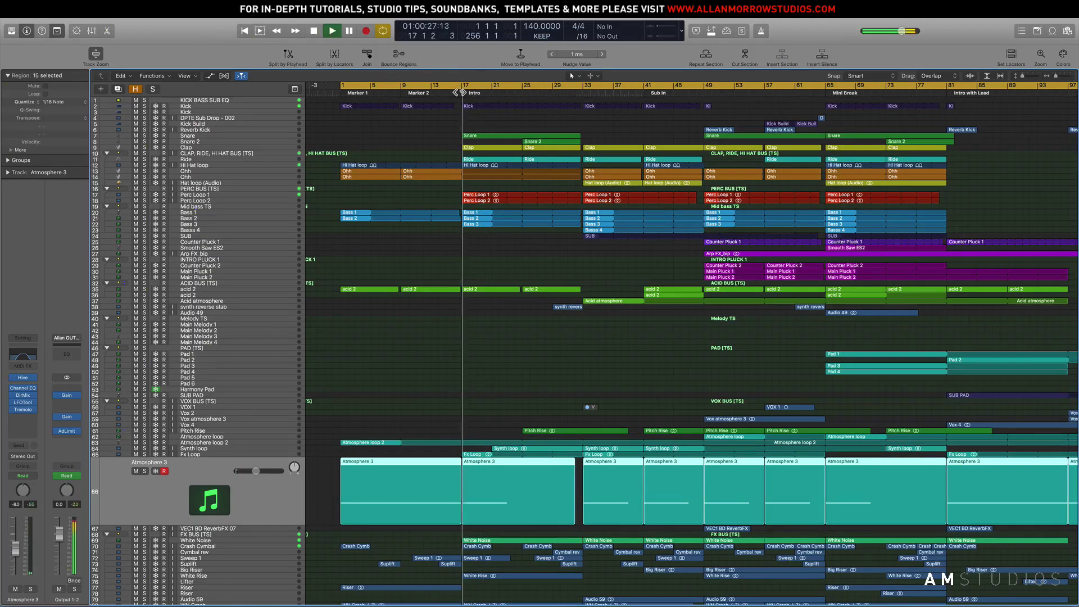
click(145, 195)
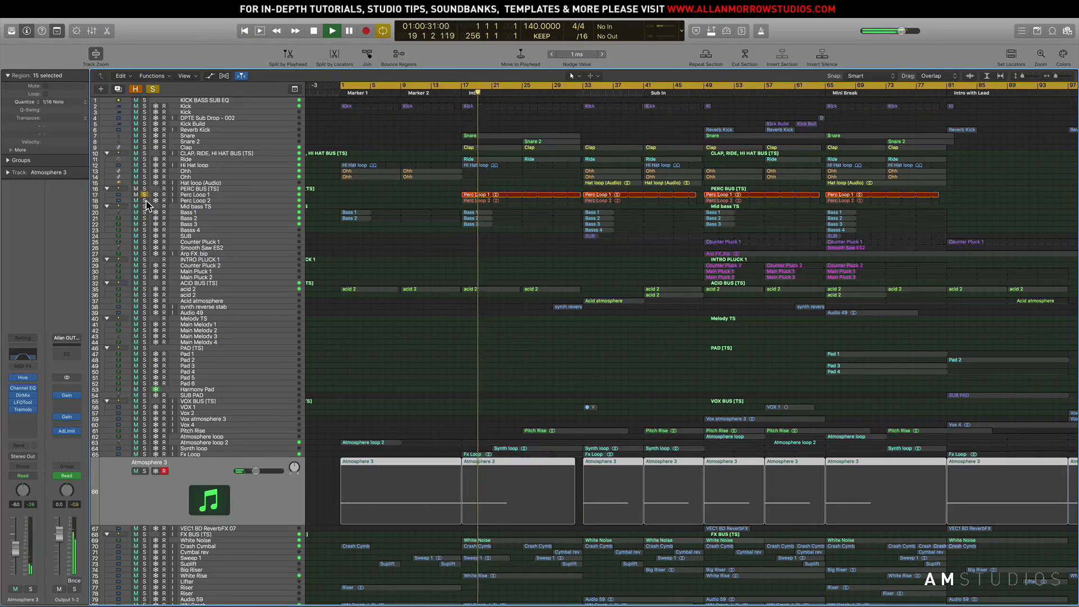
click(144, 201)
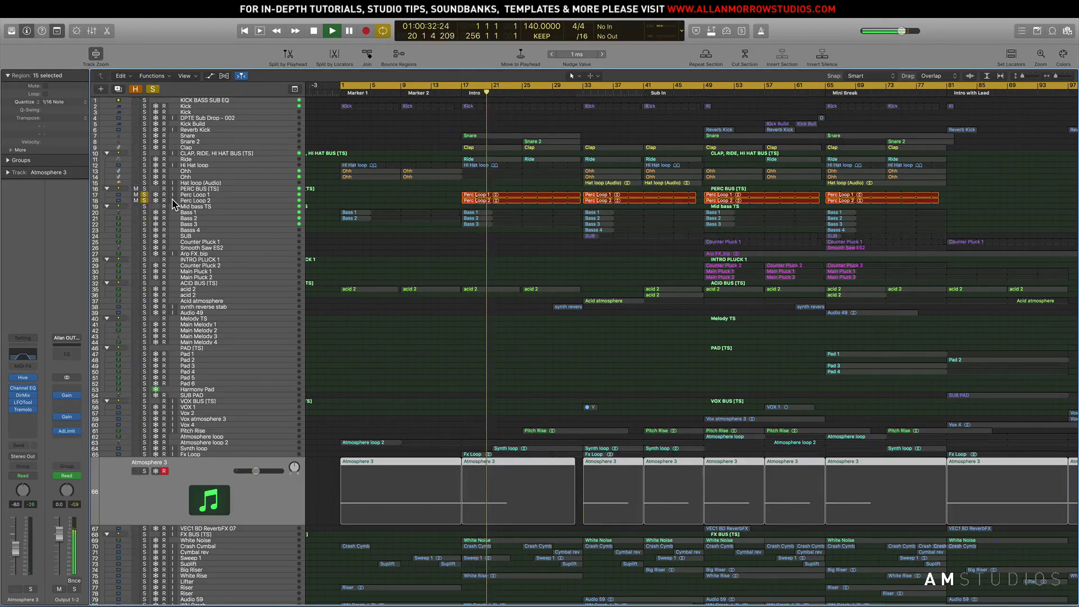
Add both Ohh tracks, Hi Hat loop, Ride and Clap to the solo one by one, and clear all solos after listening.
click(144, 171)
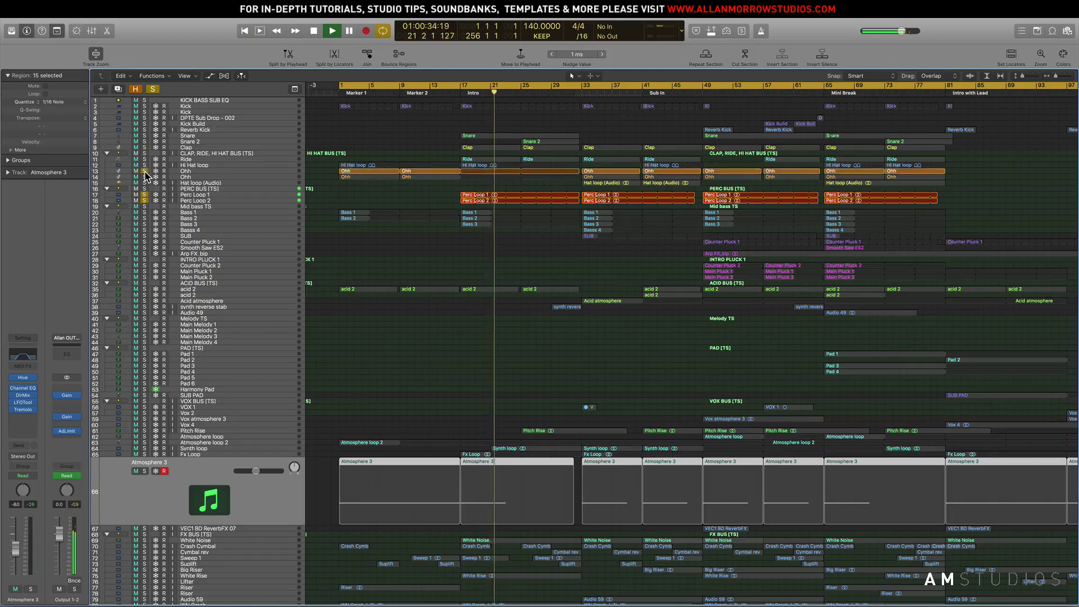
click(144, 177)
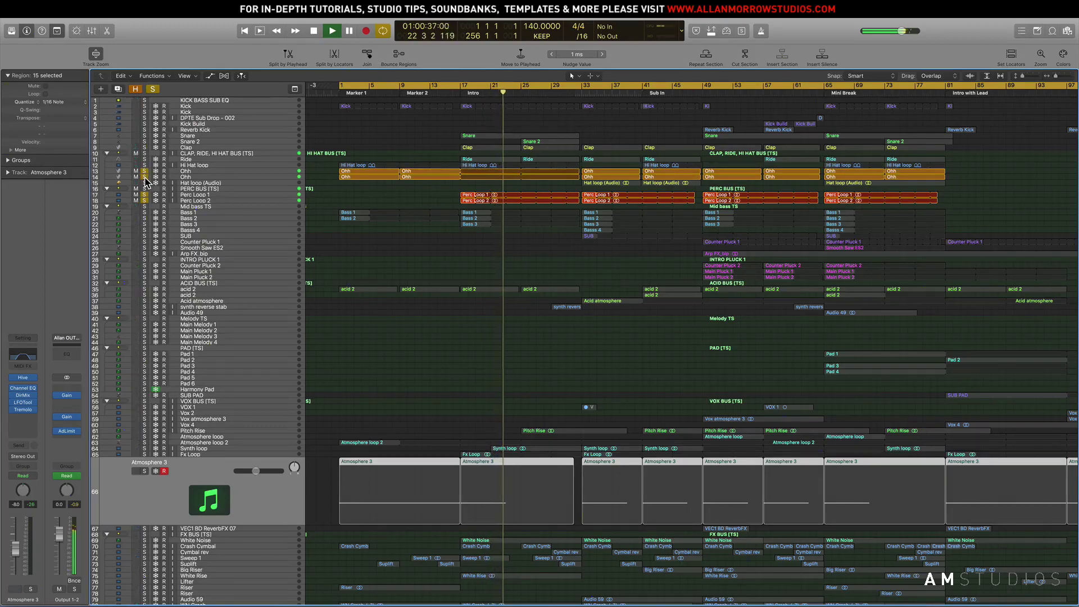
click(144, 165)
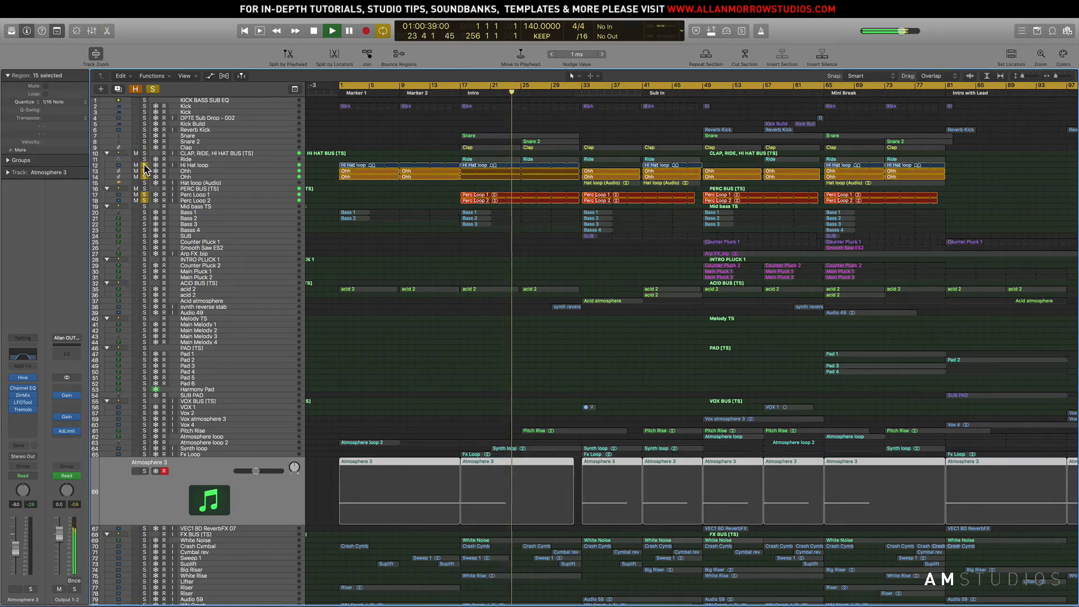
click(145, 160)
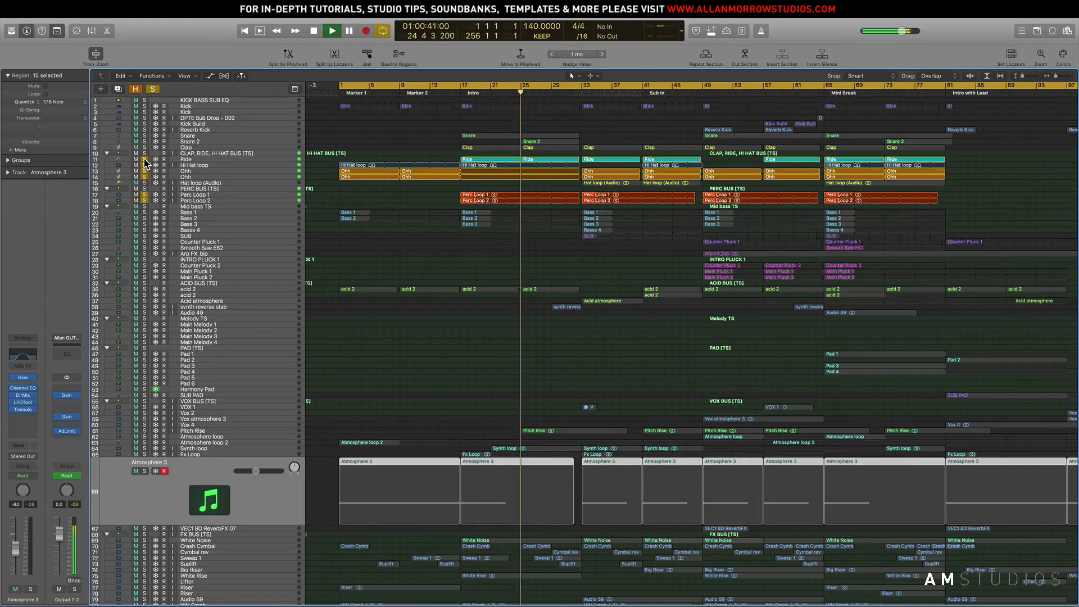
click(145, 147)
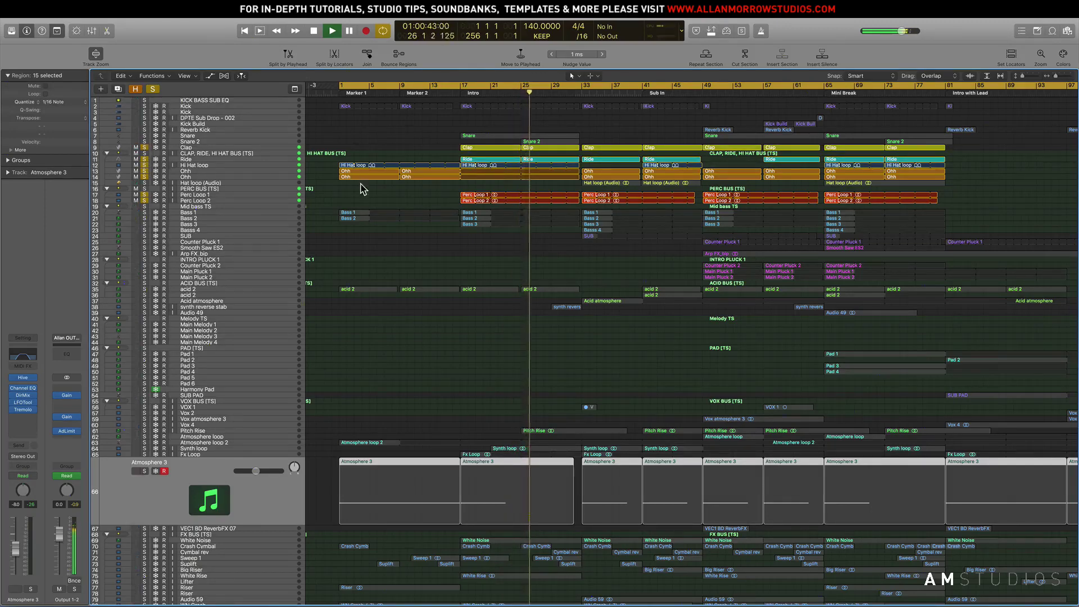
key(space)
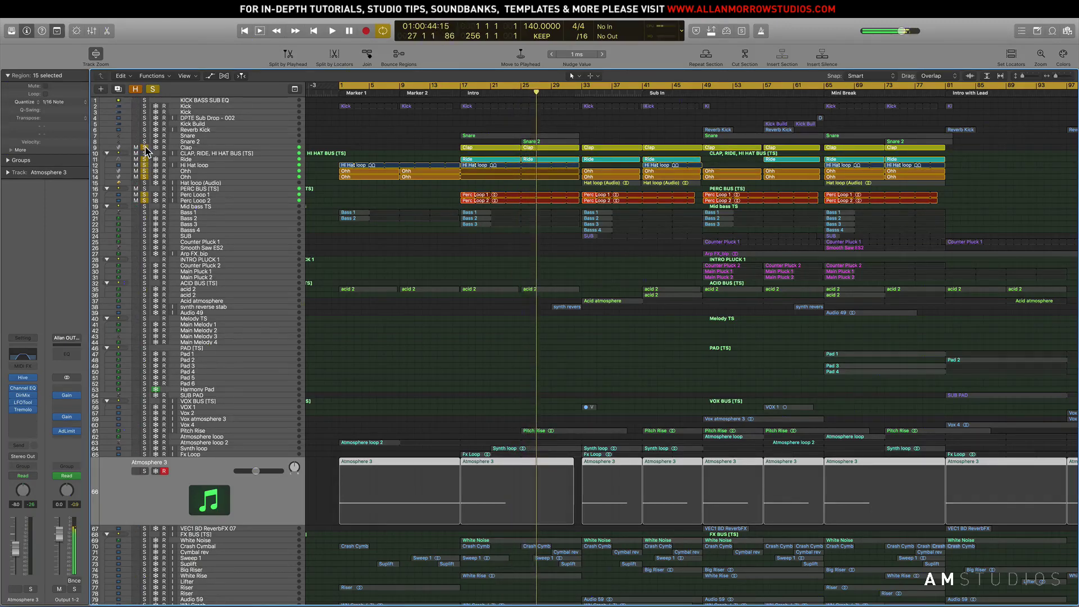
drag(145, 148, 145, 201)
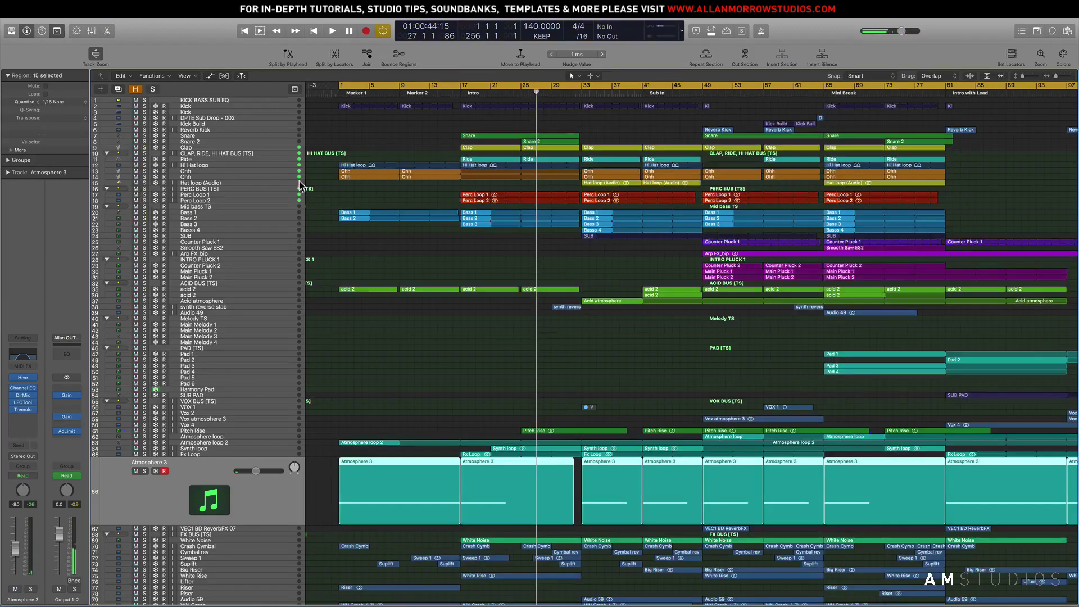
Trim the start of the Intro's Snare region to bar 25 and examine its notes in the Piano Roll.
click(167, 136)
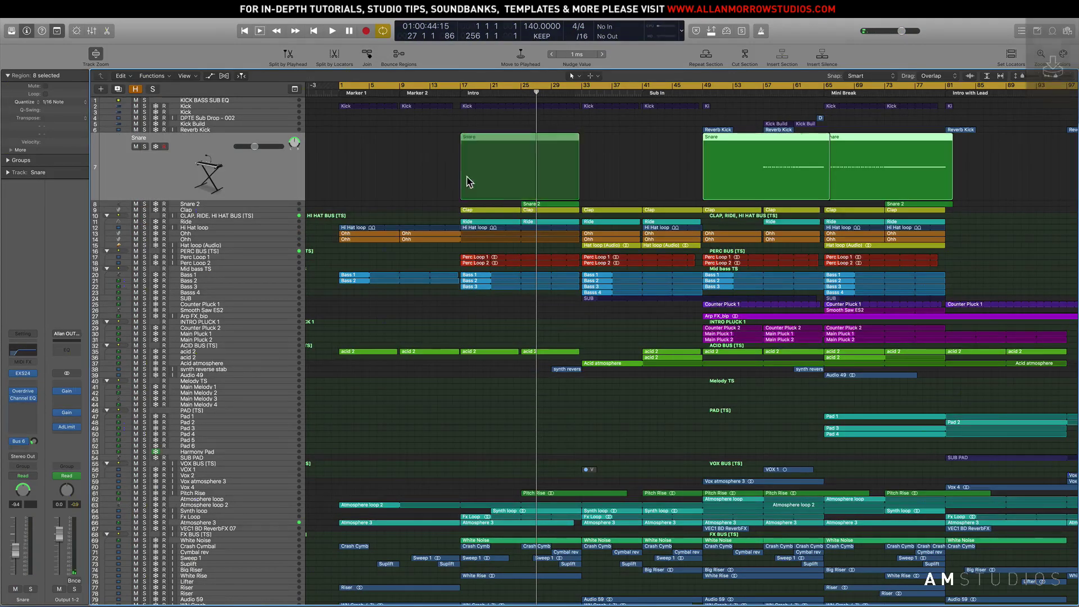
drag(467, 180, 521, 192)
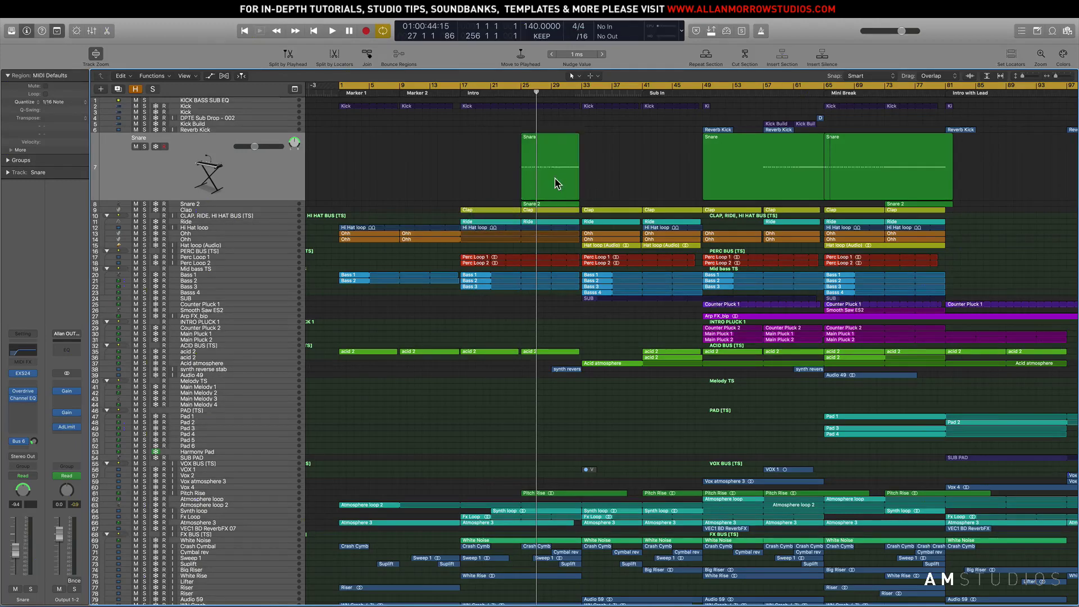
double_click(557, 183)
scroll(381, 392, right, 8)
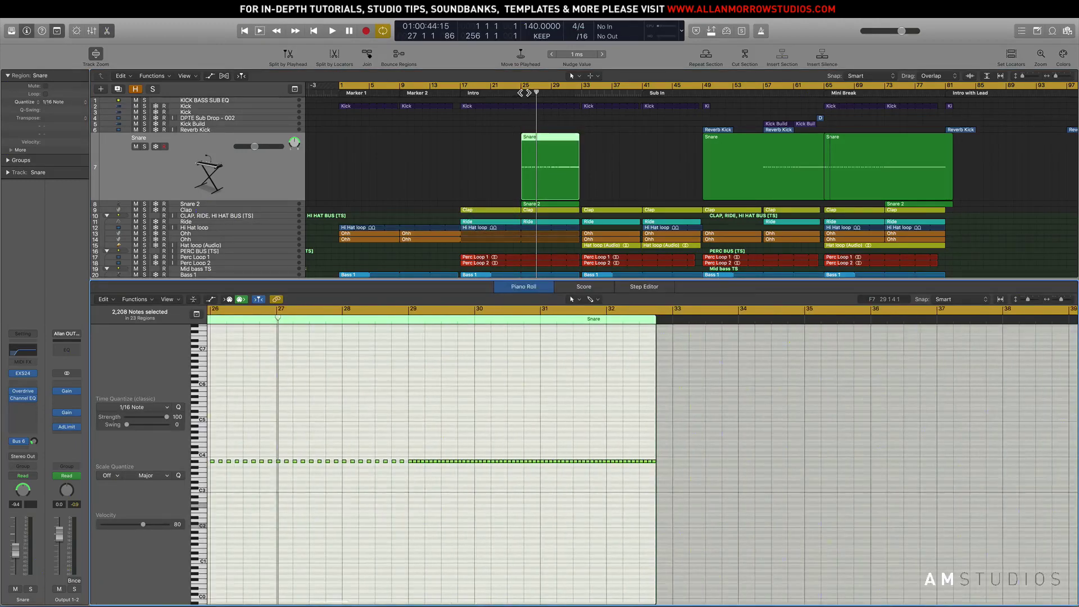
Set the cycle range to bars 25–33 and play it with the Snare and Snare 2 tracks soloed.
key(c)
drag(521, 92, 582, 91)
click(217, 203)
key(space)
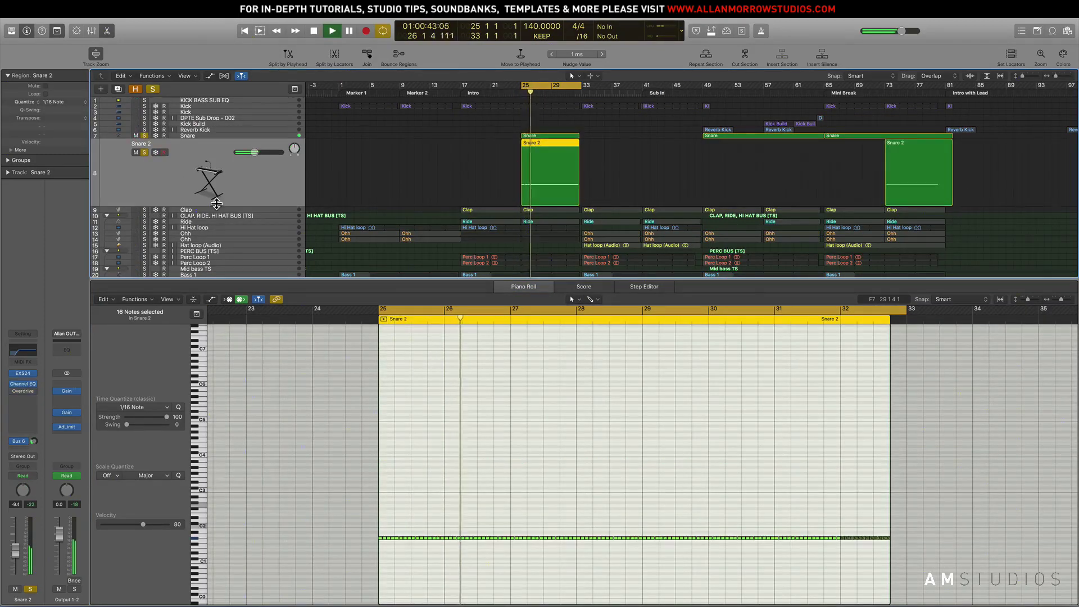
Clear the snare solos, close the Piano Roll, and listen to the full mix up to about bar 32.
click(153, 90)
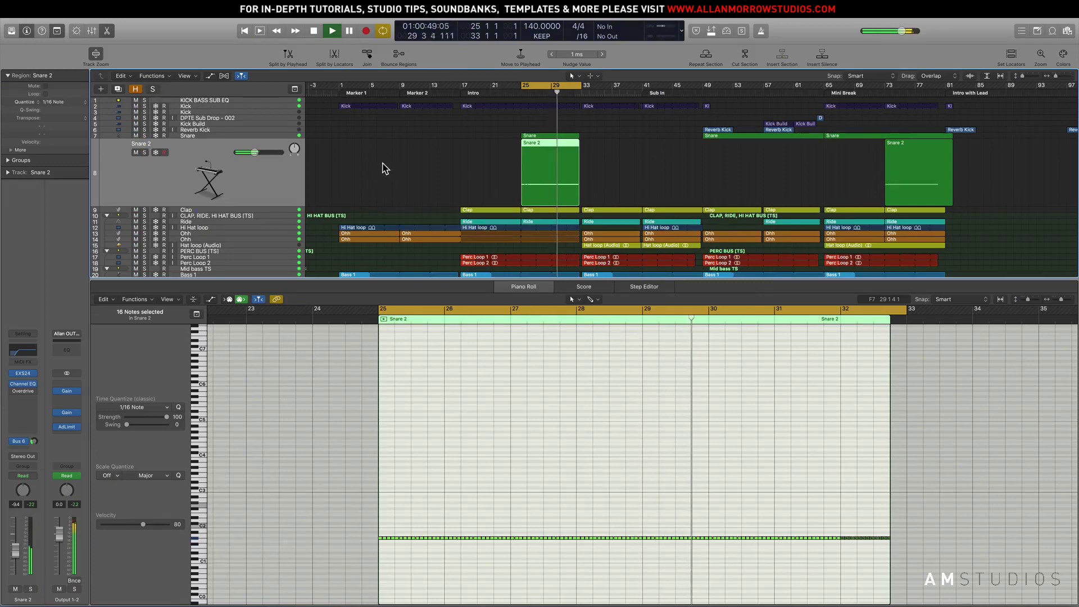
click(512, 287)
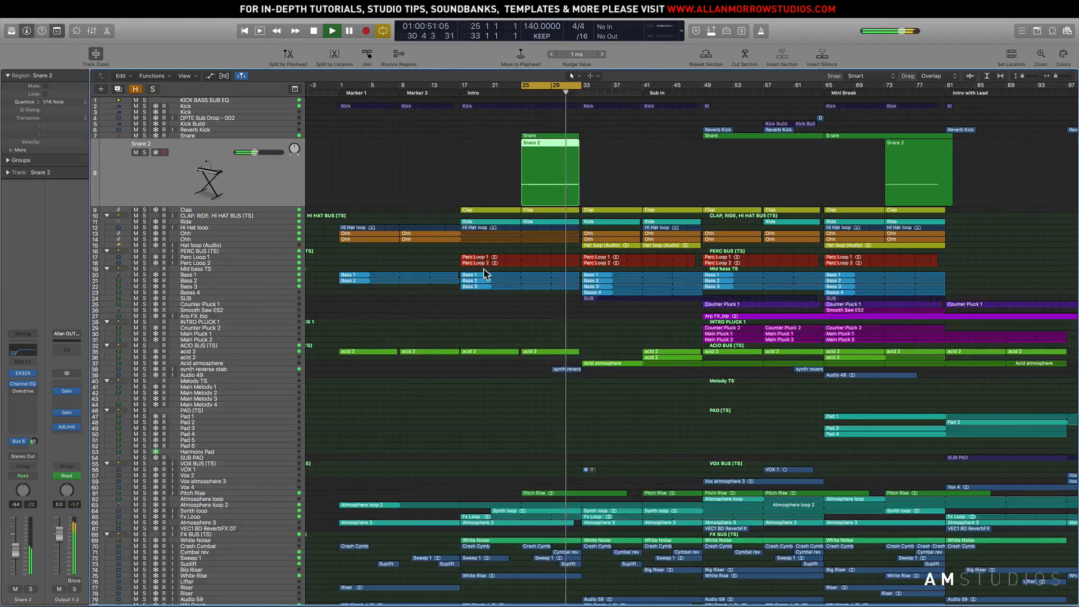
scroll(478, 326, right, 1)
scroll(450, 348, down, 3)
key(space)
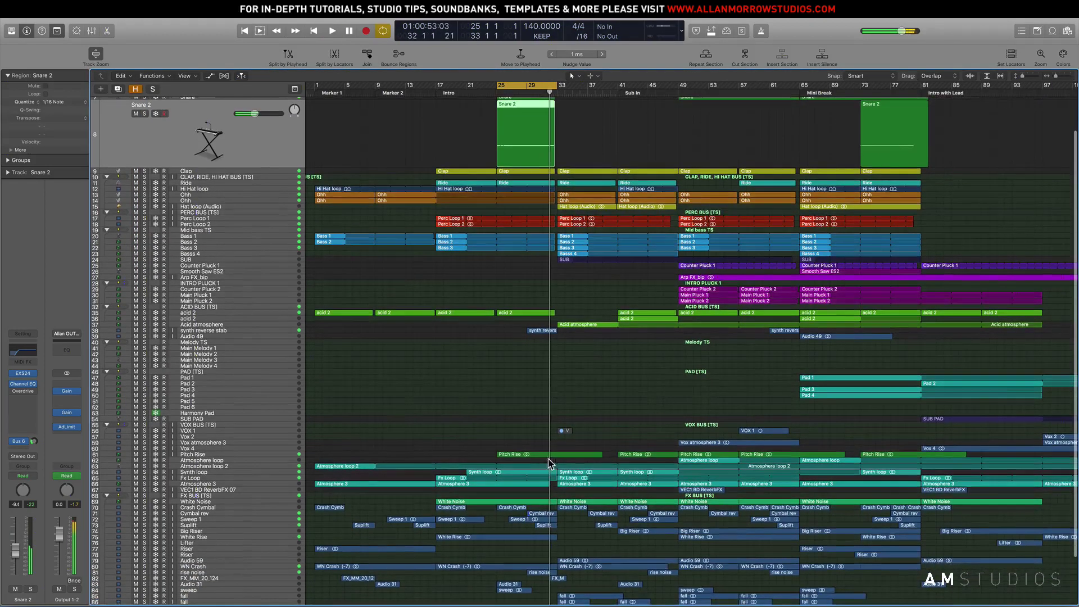
Solo the Synth loop track and listen to it through the cycled bars 25–33.
click(253, 473)
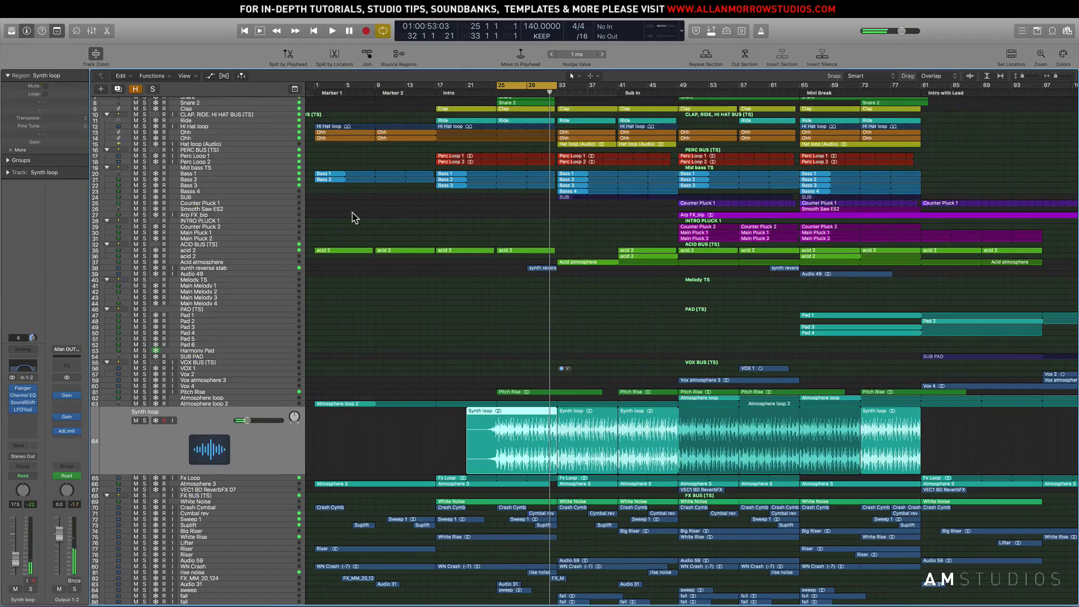
click(144, 420)
key(space)
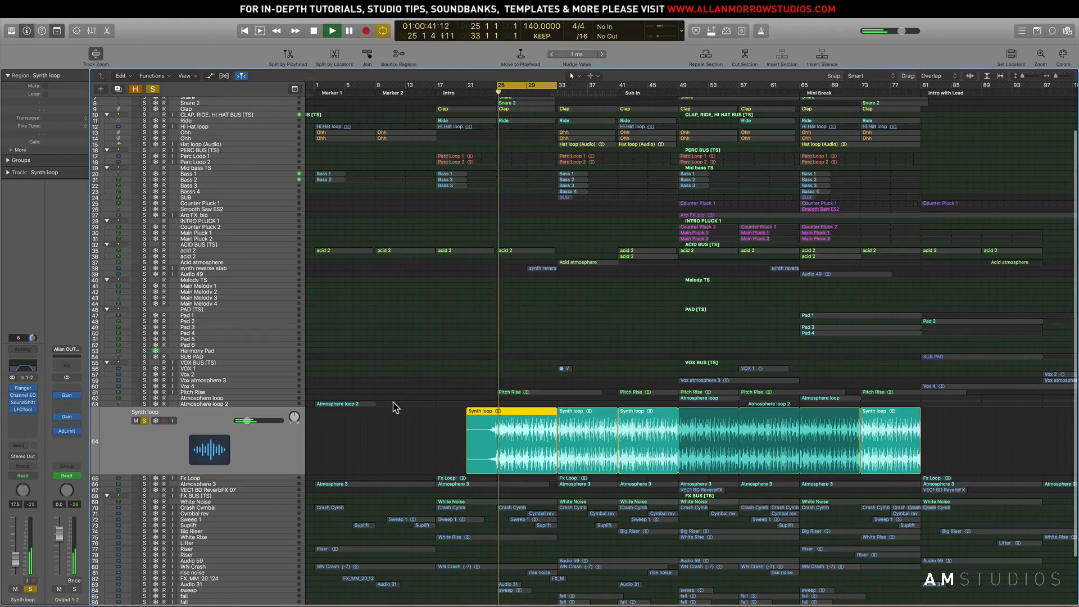
key(XF86AudioRaiseVolume)
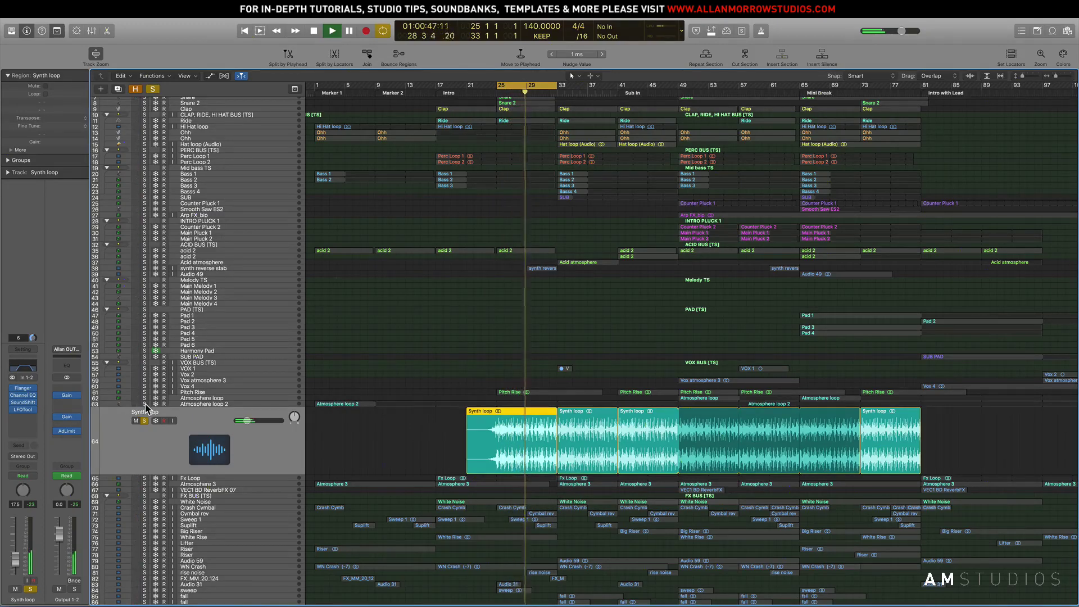
Solo Atmosphere loop 2 and Fx Loop with Synth loop, and unsolo all but Fx Loop to hear it alone.
click(194, 477)
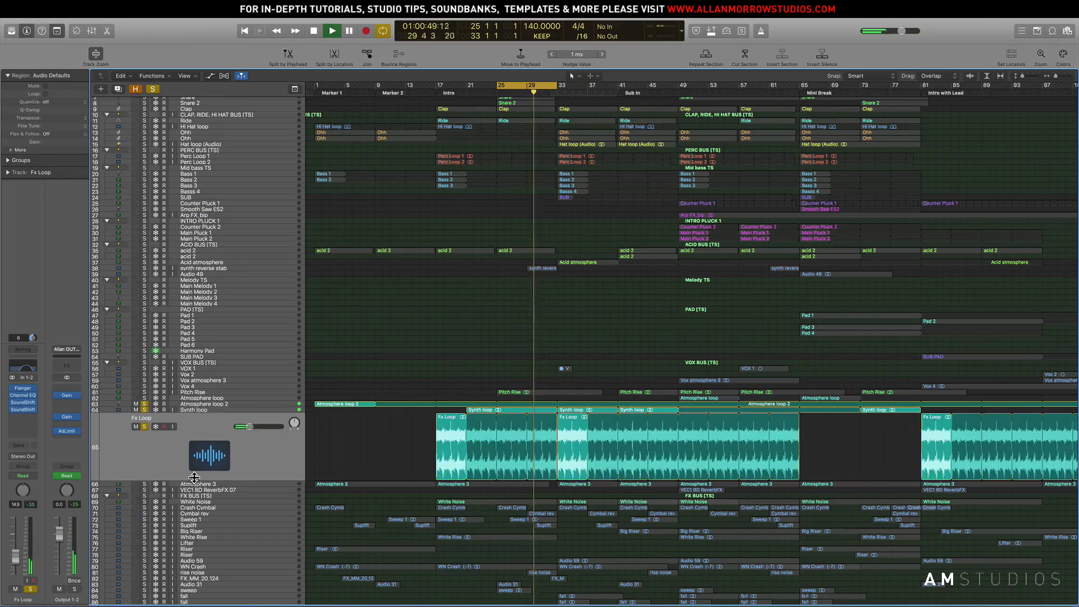
click(144, 404)
click(144, 410)
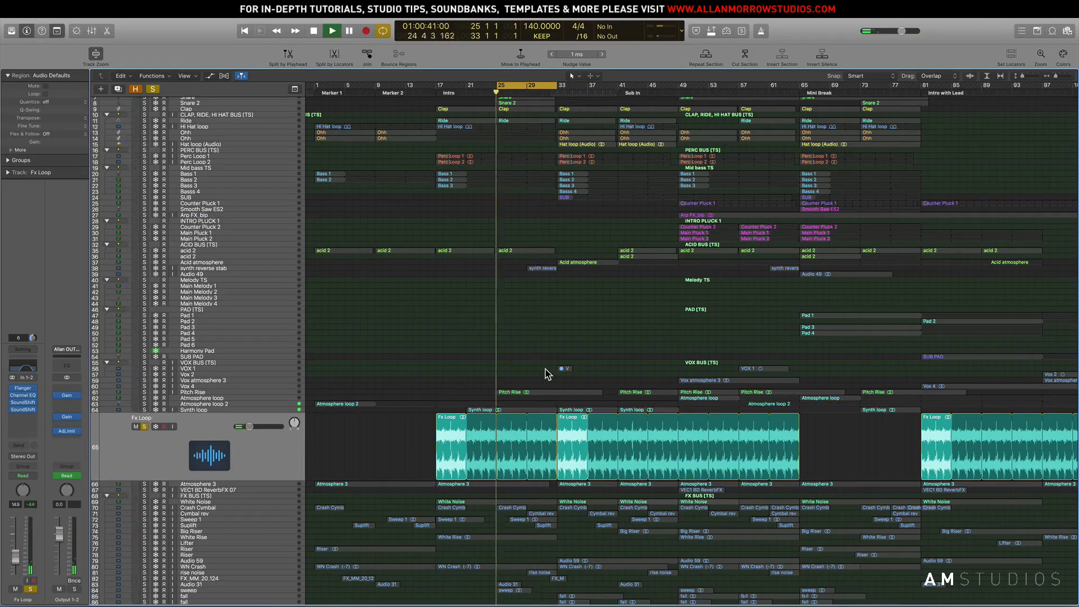
Solo Atmosphere 3 with Atmosphere loop 2, Synth loop, acid 2 and the Mid bass bus, and listen to the combined layers.
click(185, 484)
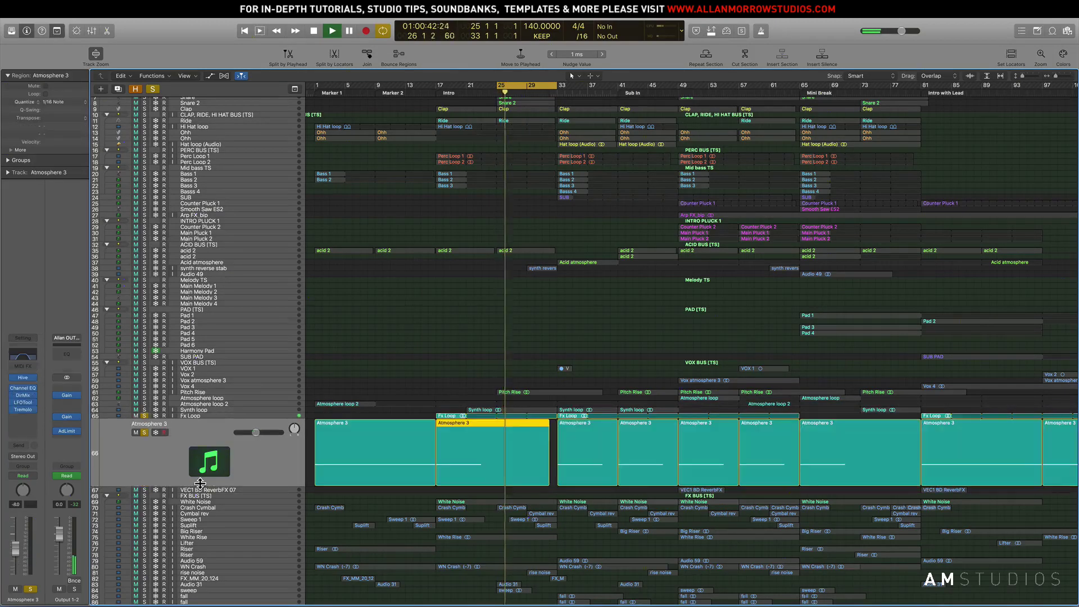
drag(144, 410, 145, 403)
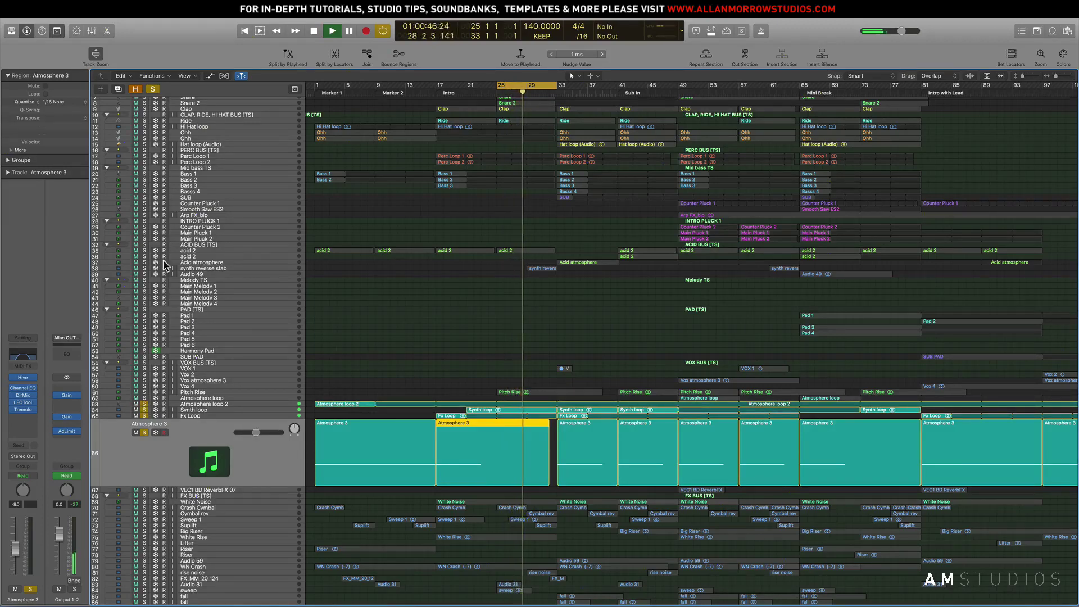
click(145, 250)
scroll(174, 217, up, 3)
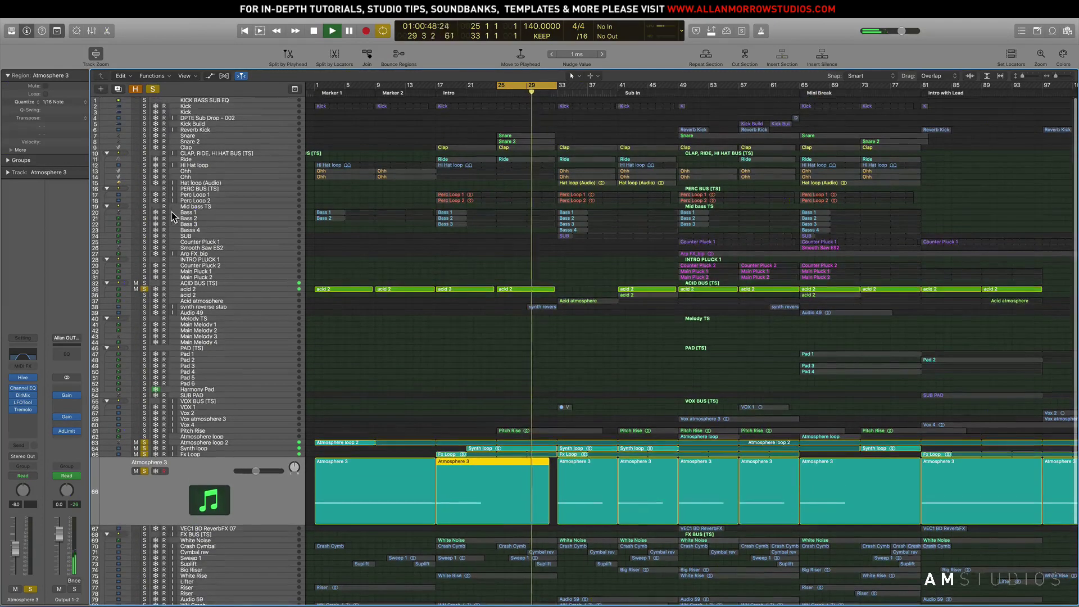
click(144, 207)
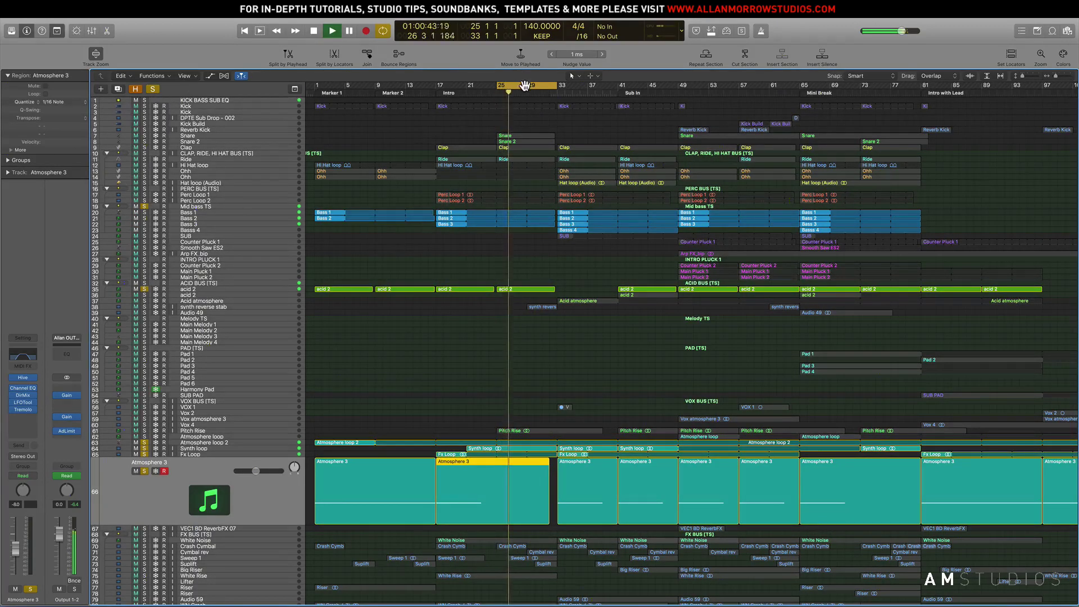
Clear all solos, turn cycling off, and listen to the full mix playing on past bar 28.
click(152, 89)
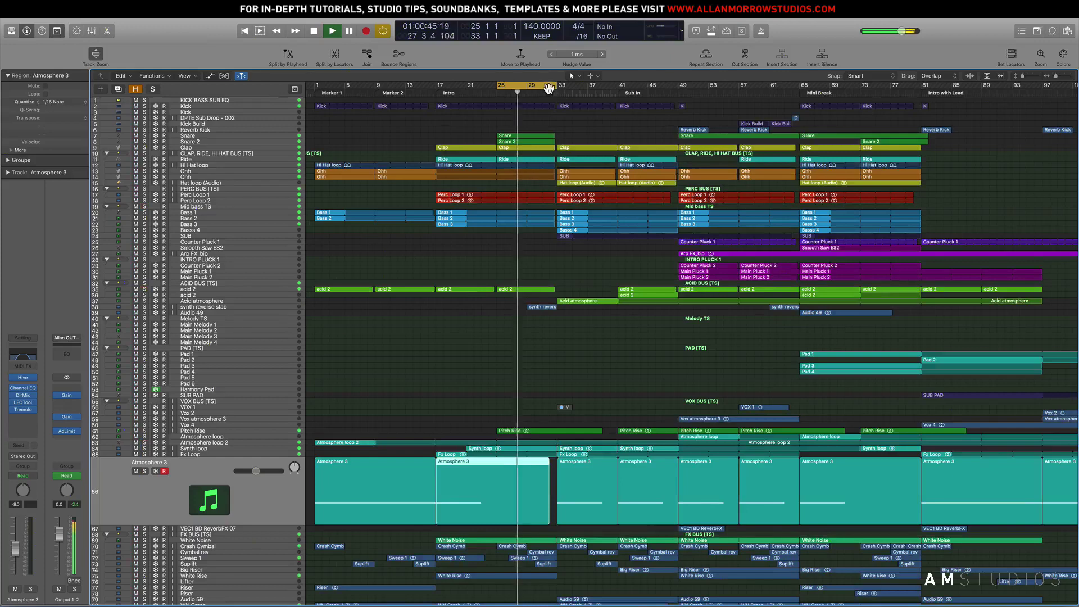
click(549, 88)
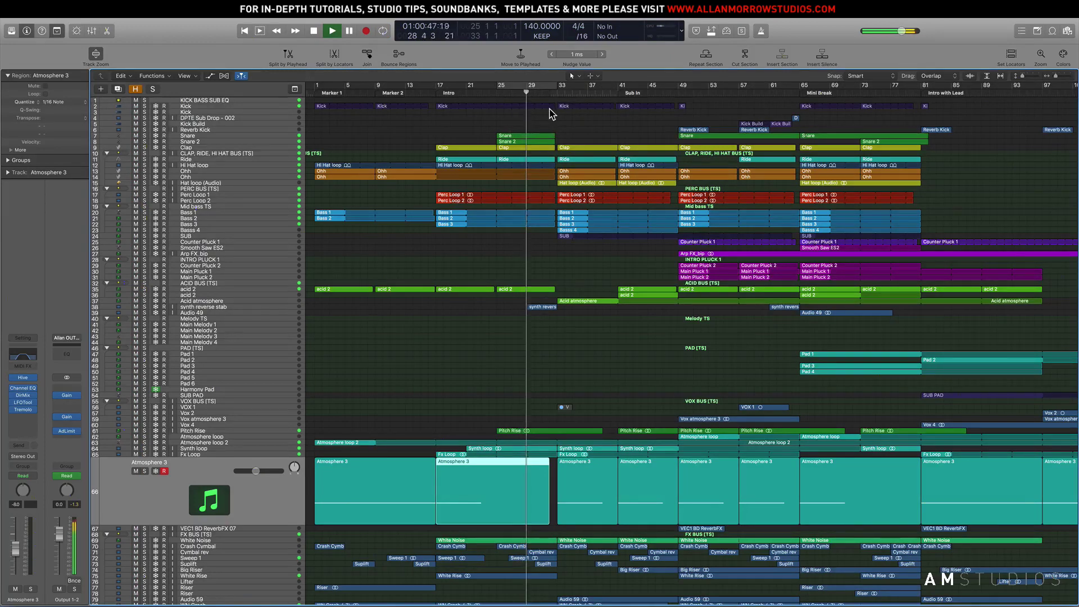
scroll(549, 244, down, 3)
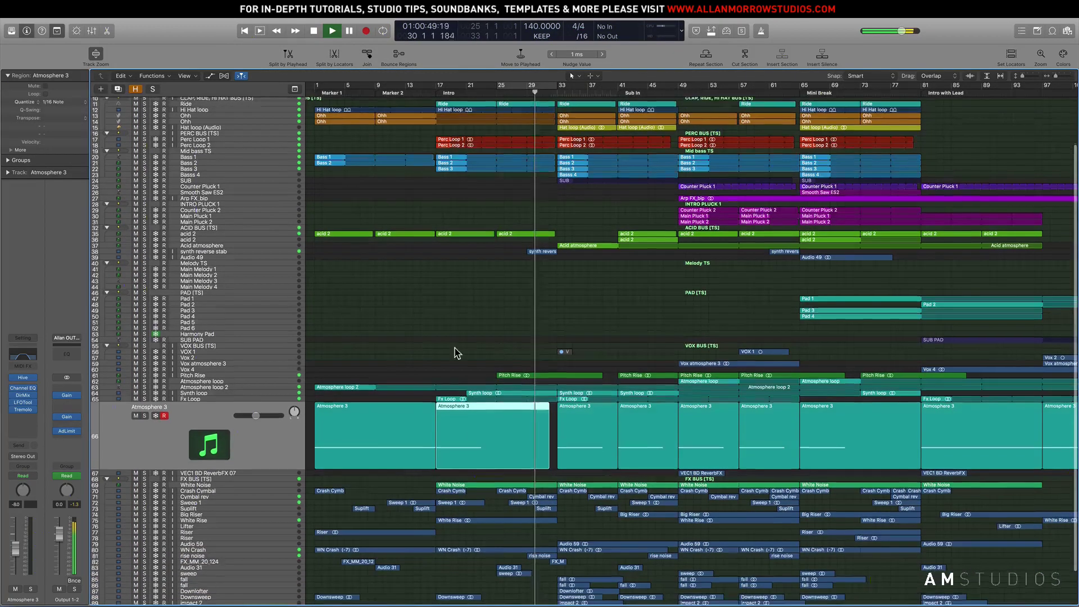
Solo the Pitch Rise track to hear it lead up to bar 33, stop playback, and unsolo it.
click(234, 373)
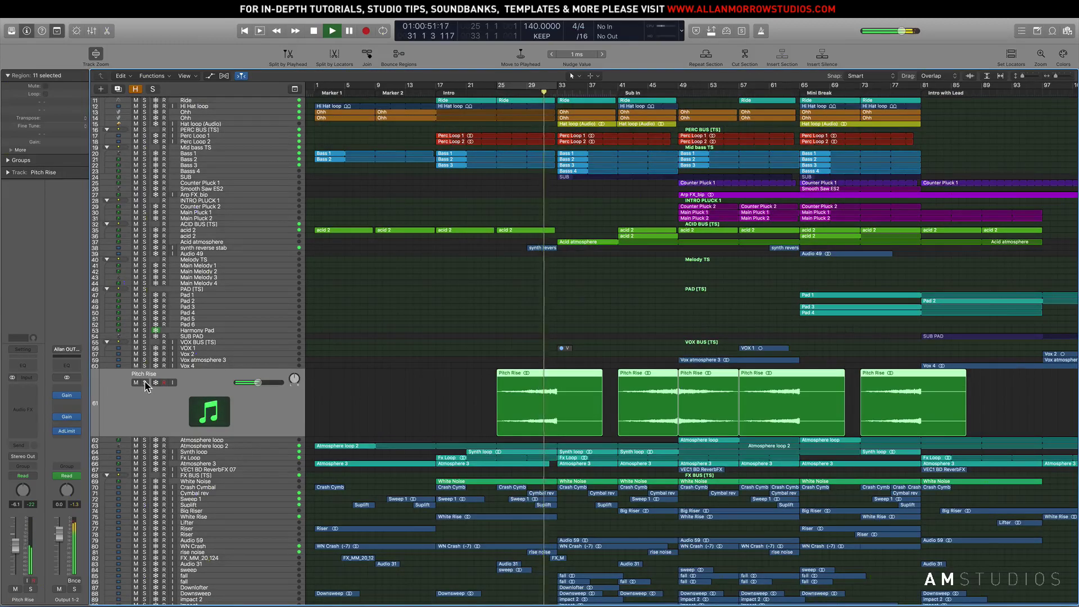
click(143, 382)
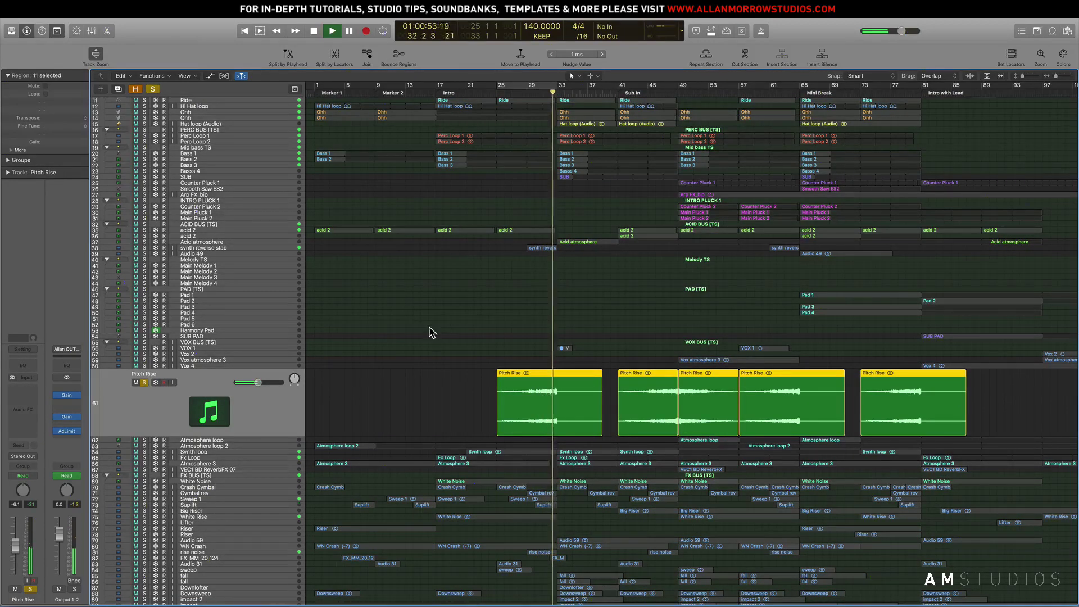
key(space)
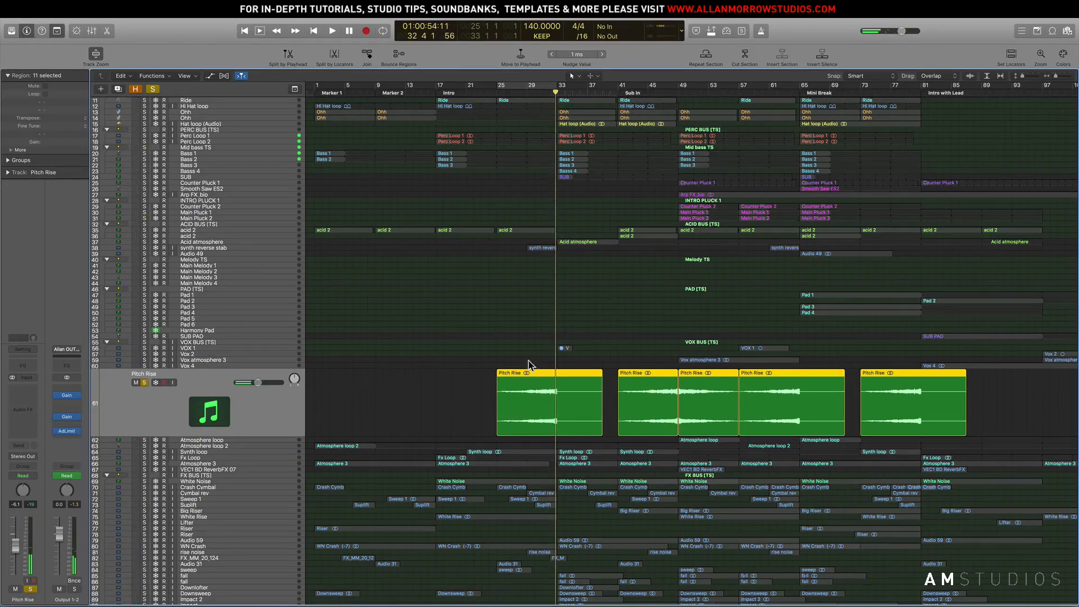
click(144, 382)
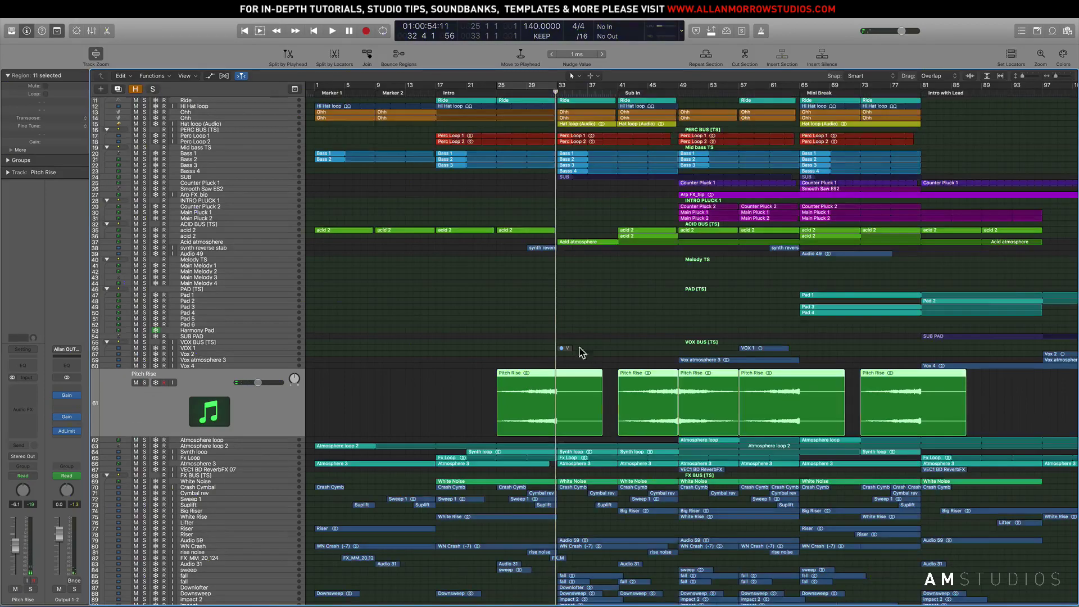
Play the full mix from the end of bar 32 and look over the Sub In section's layers.
key(space)
scroll(600, 295, down, 2)
scroll(599, 293, up, 5)
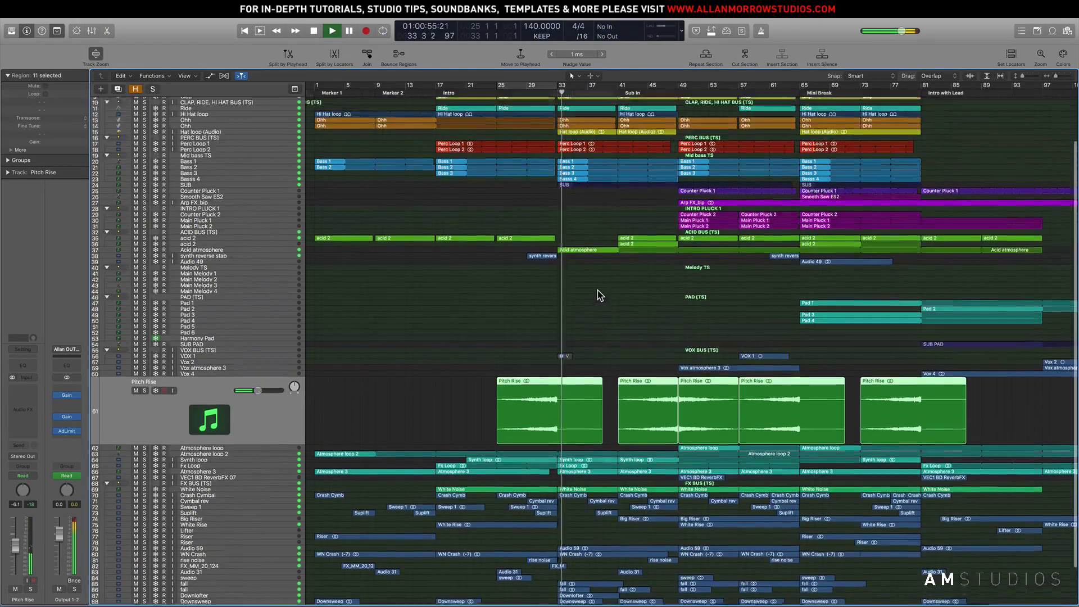
scroll(562, 276, right, 5)
scroll(530, 270, down, 1)
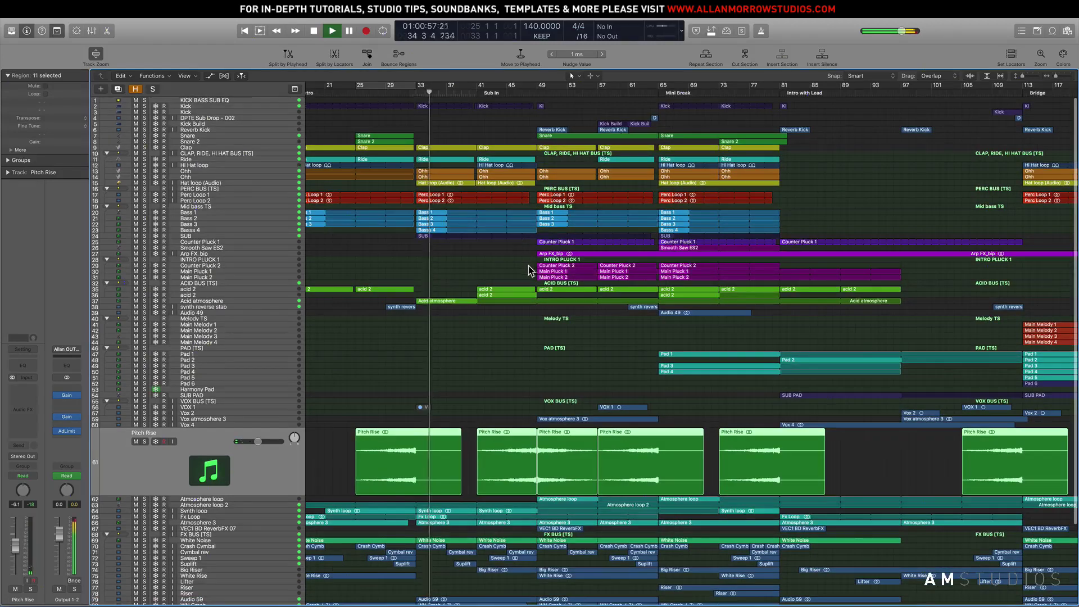
Set the cycle range to bars 33–49 and play the soloed Mid bass bus, first without and then with the SUB track.
key(space)
drag(419, 90, 537, 89)
click(147, 237)
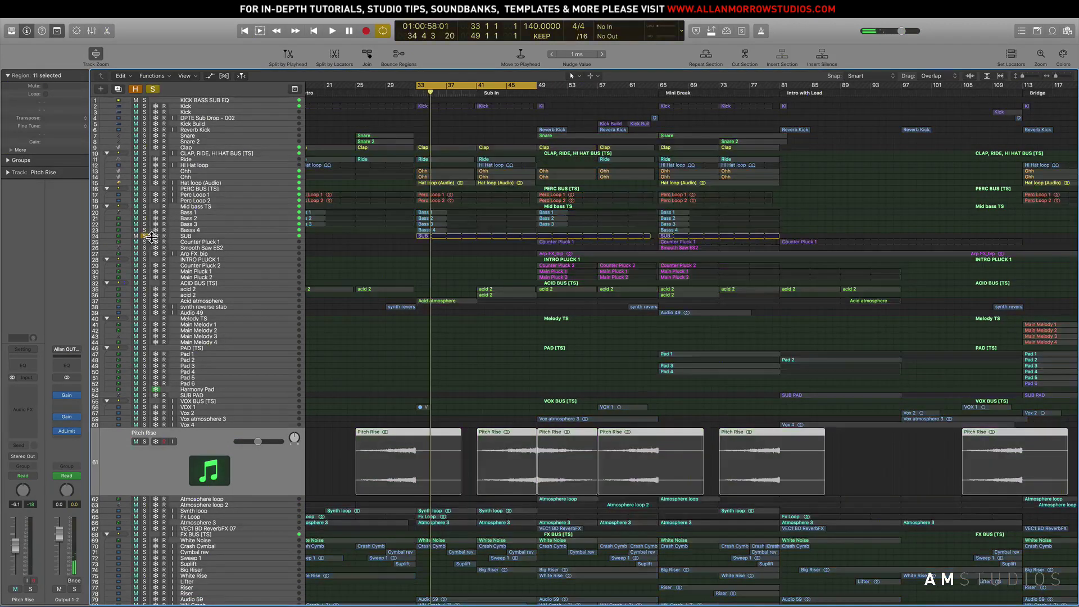
drag(146, 212, 145, 231)
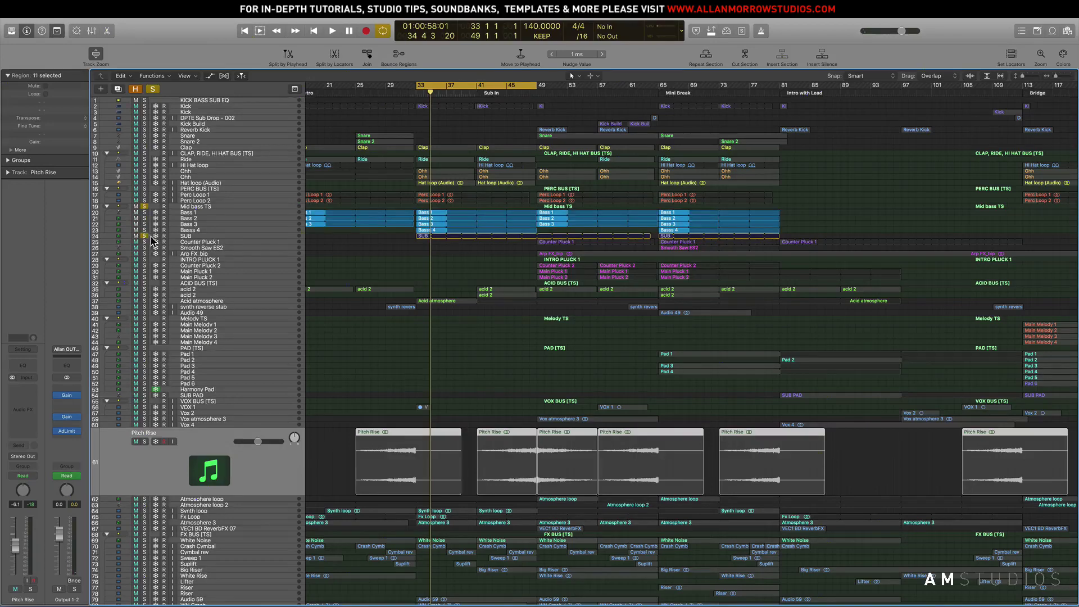
click(145, 237)
key(space)
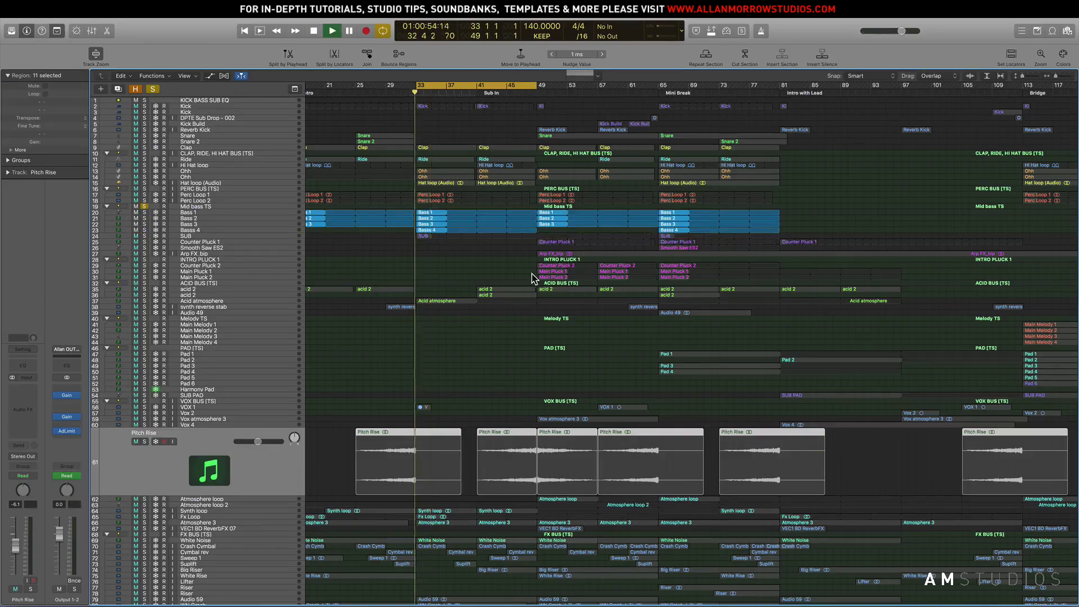
click(144, 236)
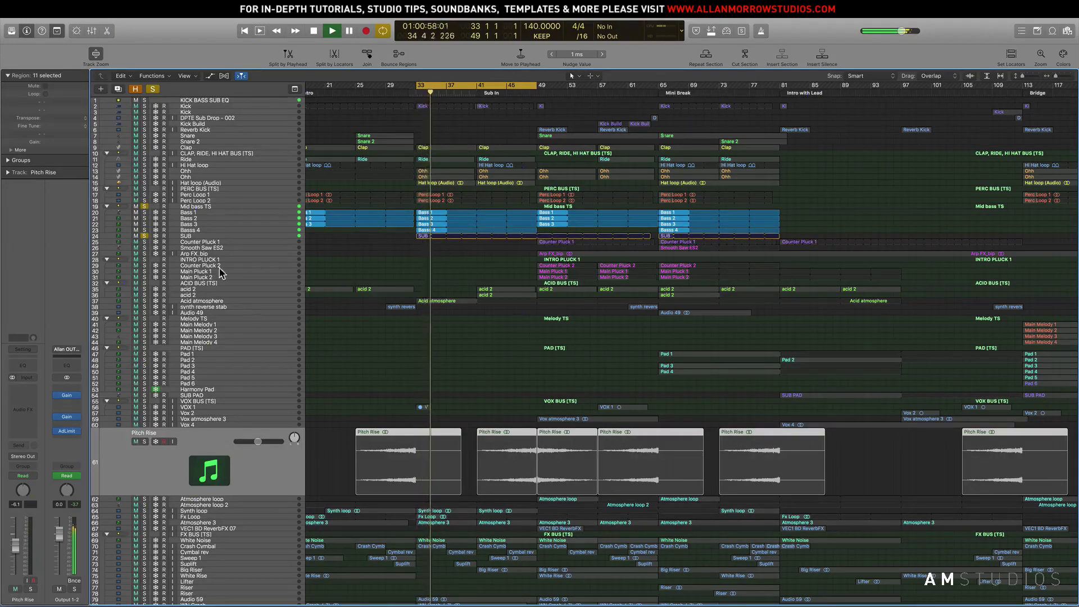
Add the Kick to the soloed bass and SUB, listen, stop playback, and clear all solos.
click(144, 107)
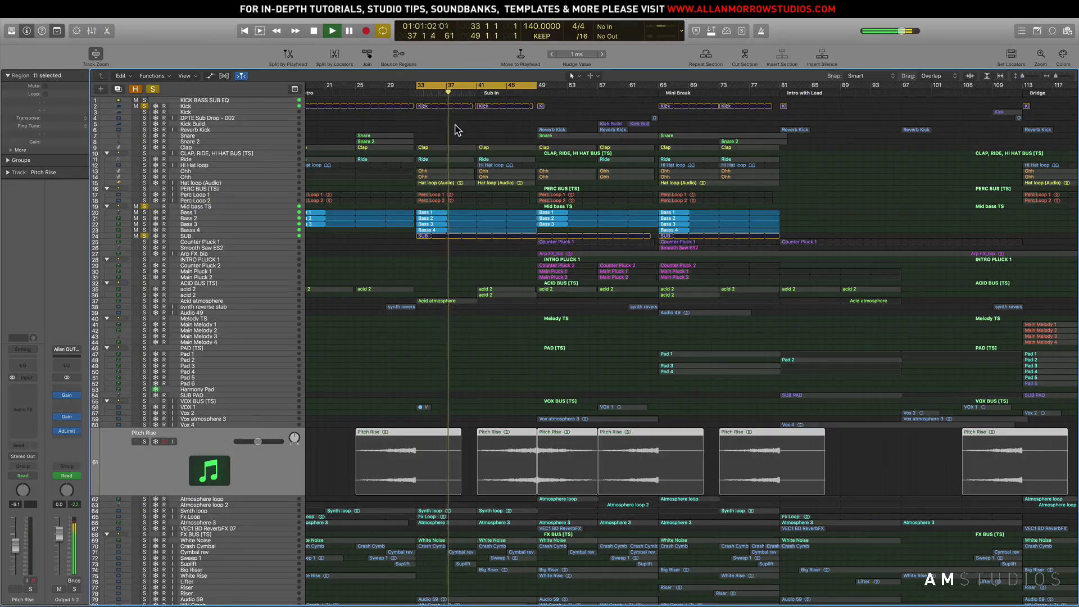
key(space)
click(153, 89)
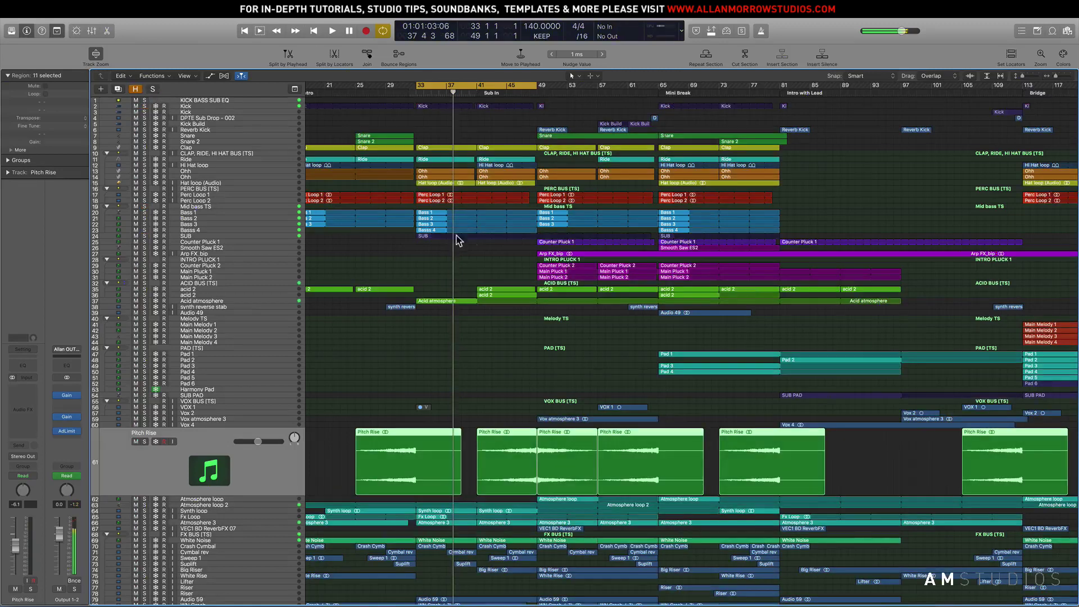
Select the Acid atmosphere track, play from the start of the cycle, and solo it to hear it alone.
click(433, 301)
key(shift+space)
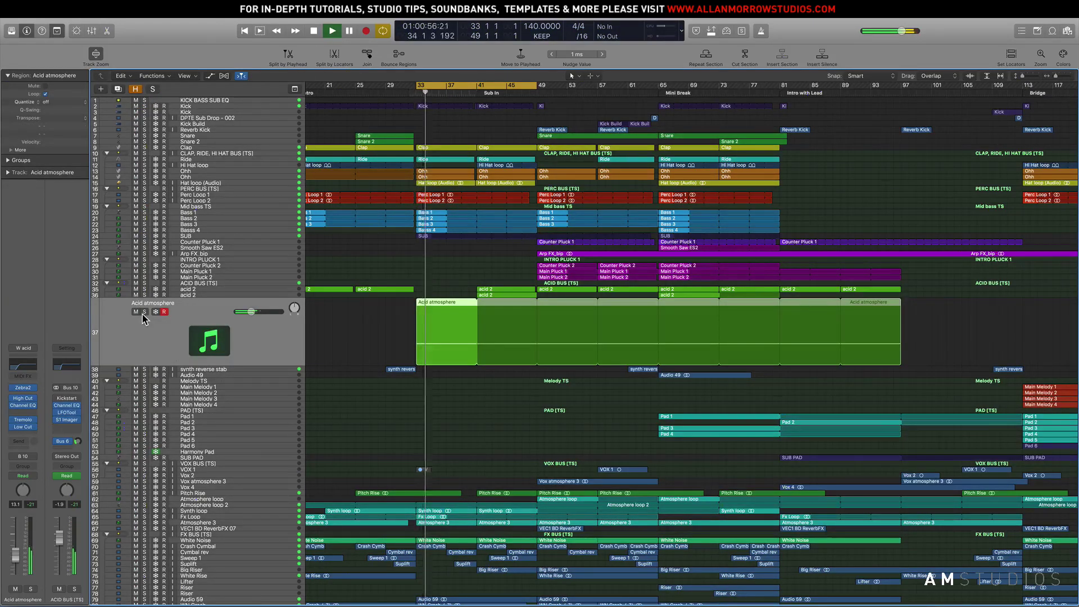
click(143, 311)
scroll(393, 284, down, 1)
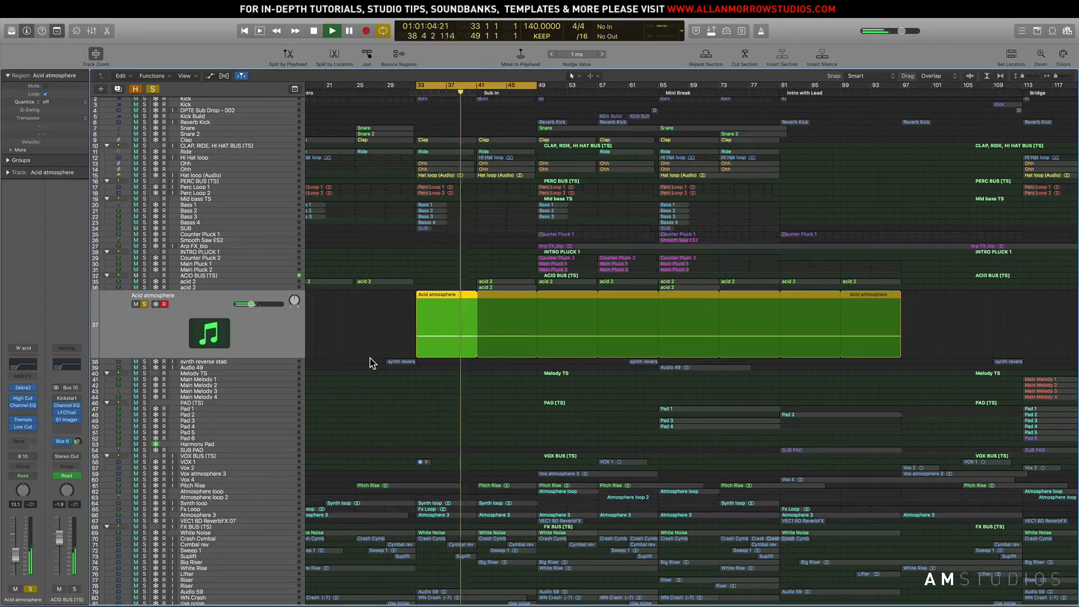
scroll(365, 359, down, 1)
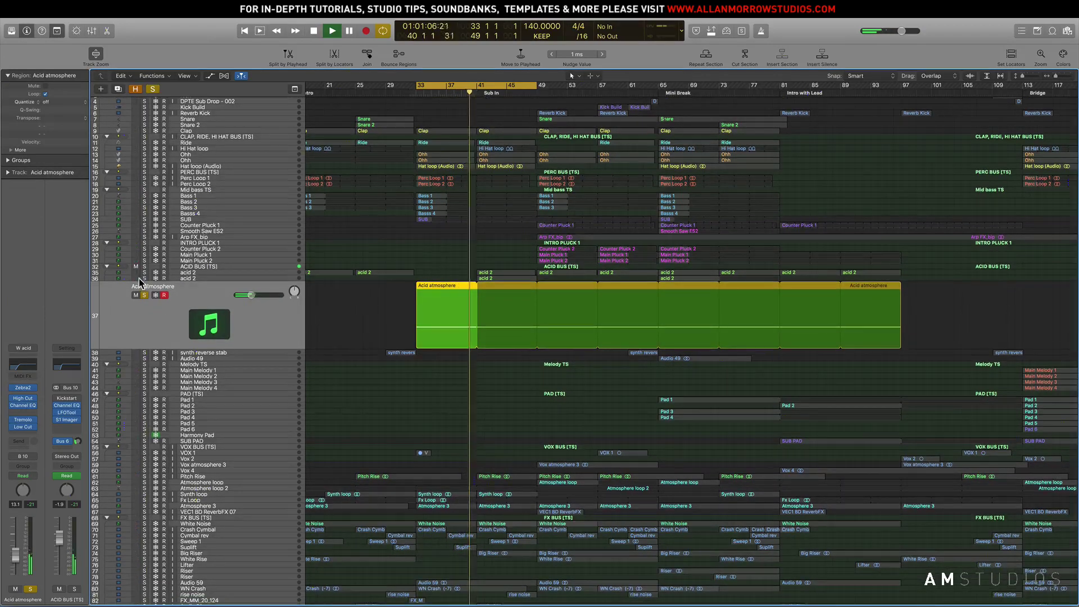
Solo both acid 2 tracks alongside Acid atmosphere, stop playback, and leave only the upper acid 2 track soloed.
click(144, 279)
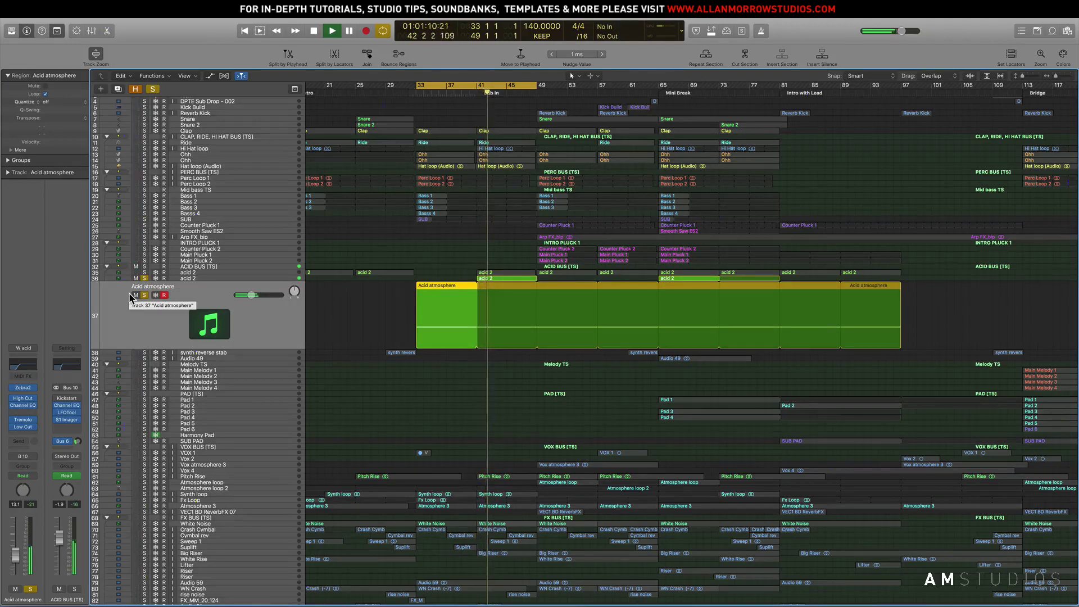
click(144, 273)
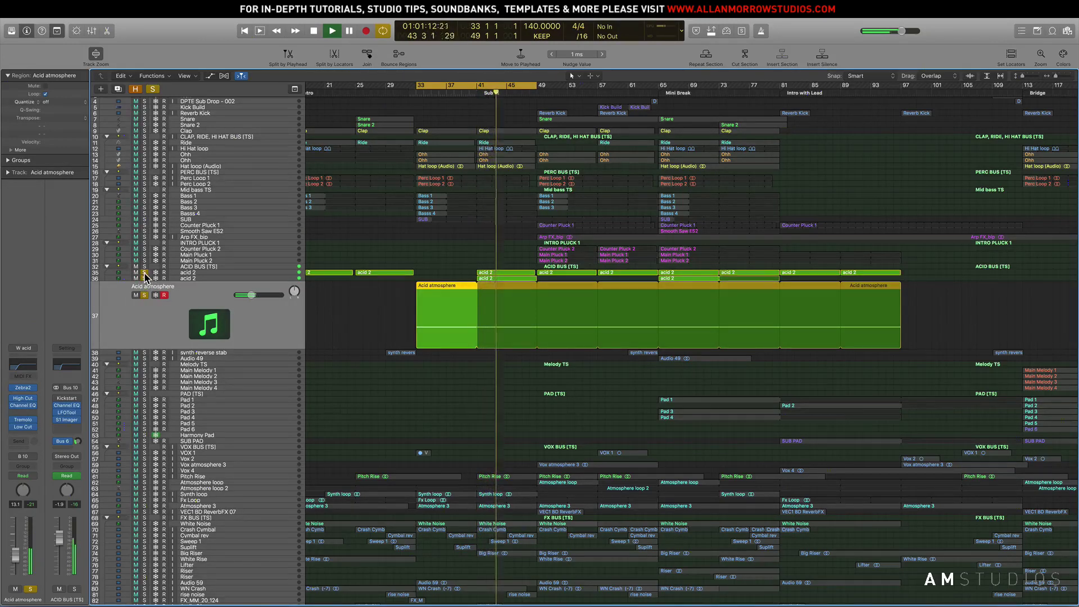
key(space)
click(144, 278)
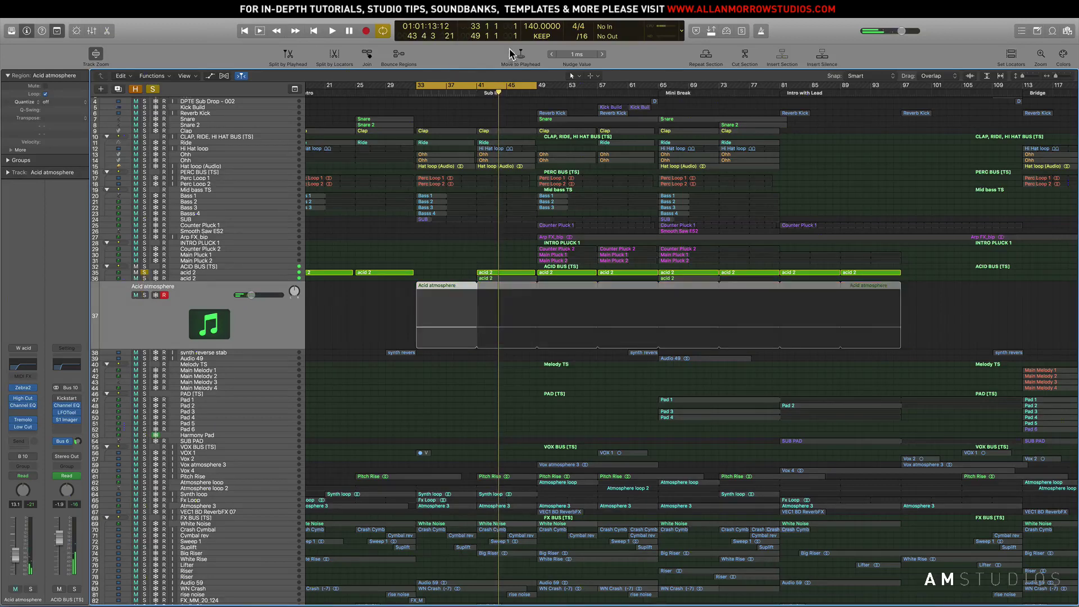
Set the cycle range to bars 40–48, clear all solos, and play the full mix.
drag(483, 86, 544, 88)
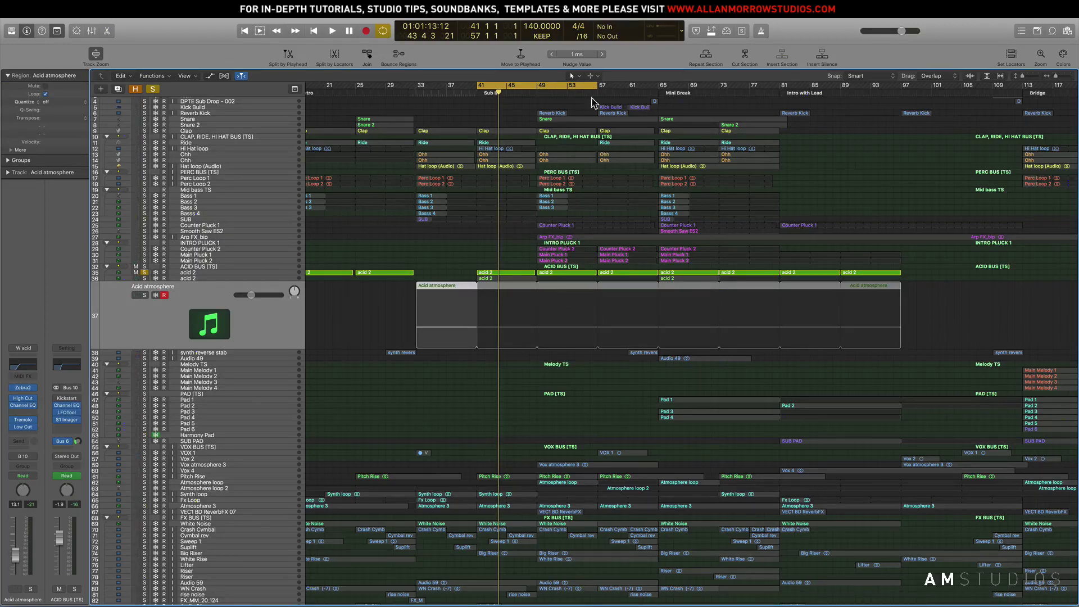
drag(596, 85, 518, 87)
key(ctrl+alt+super+s)
key(space)
Briefly solo the lower acid 2 track during playback and return to the full mix.
scroll(545, 275, down, 3)
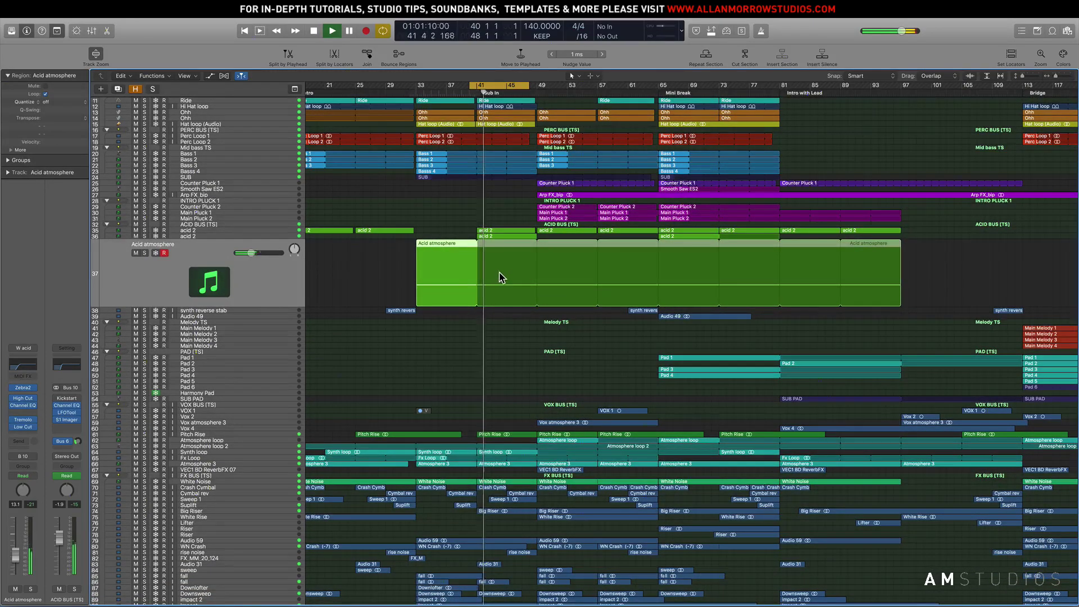
click(144, 236)
click(145, 237)
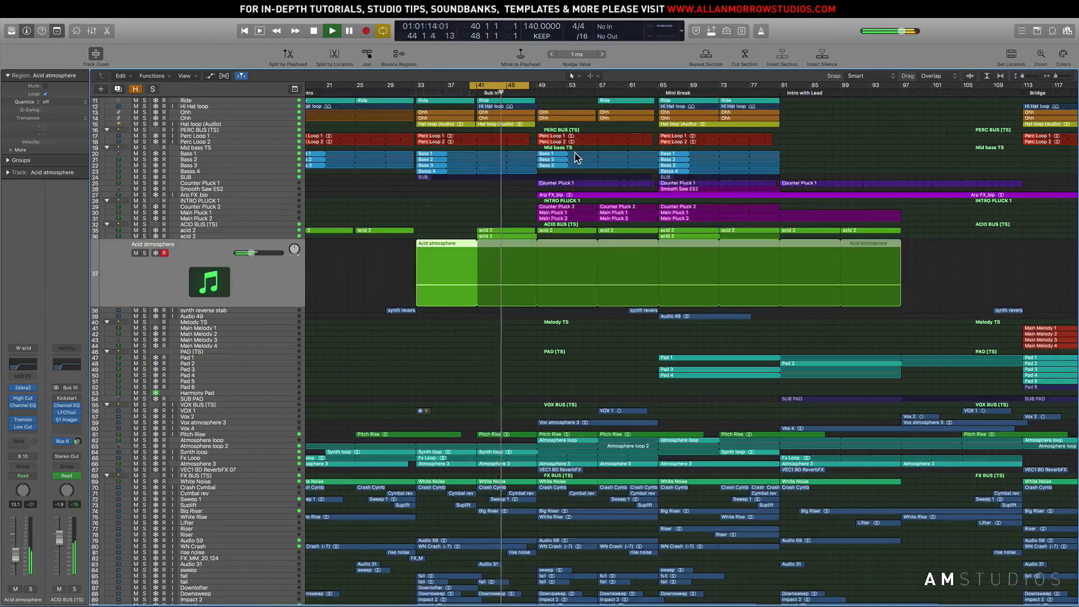
Extend the cycle range to bar 62 and examine the layers entering at bar 49 while the full mix plays.
scroll(527, 102, up, 3)
drag(527, 86, 638, 86)
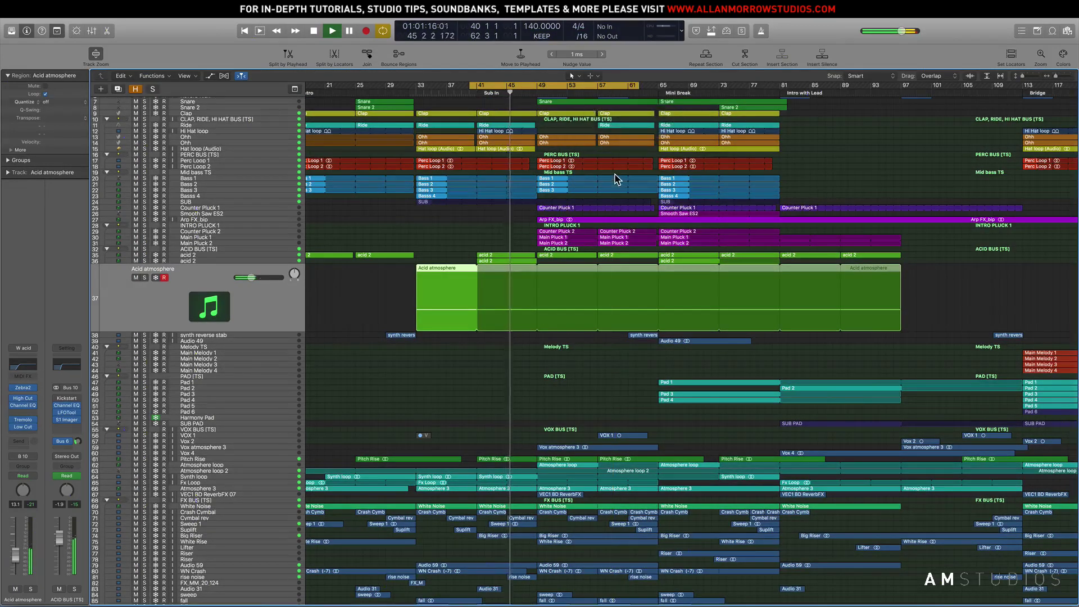
scroll(570, 177, up, 4)
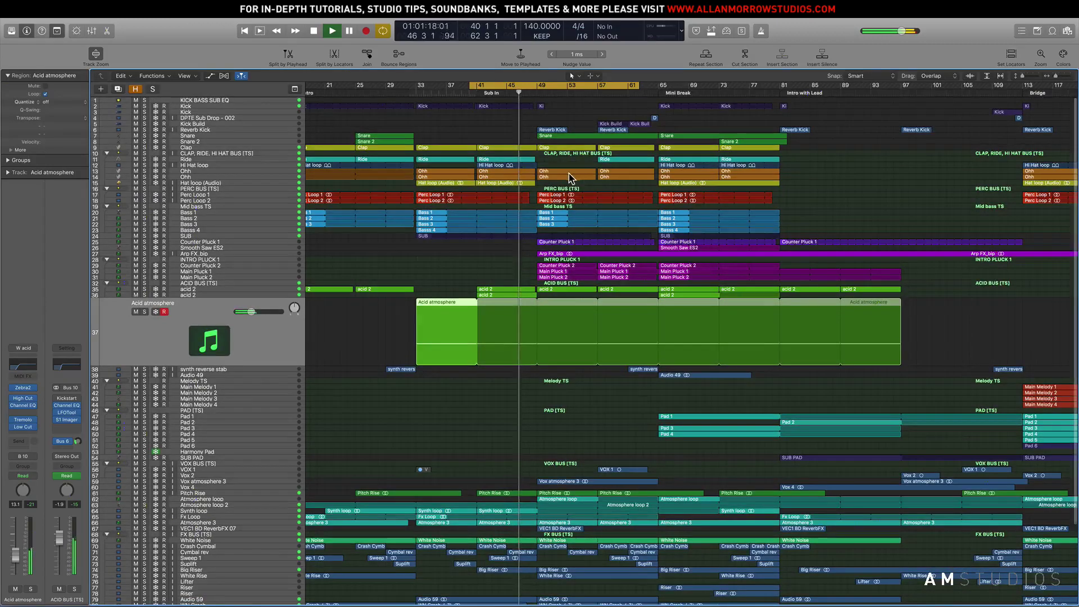
scroll(568, 181, down, 5)
scroll(568, 182, right, 2)
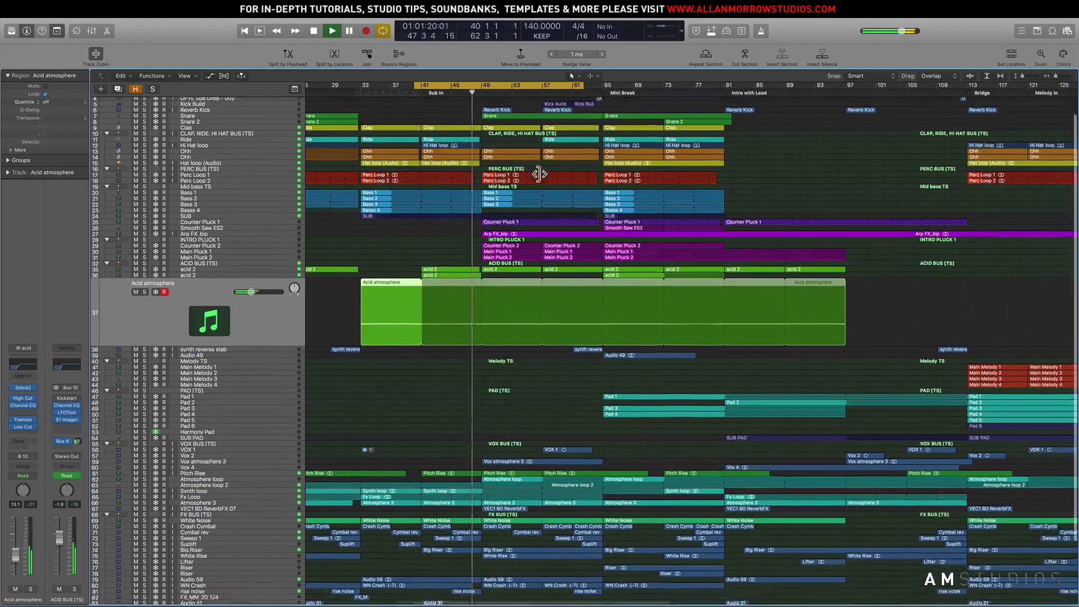
scroll(400, 390, down, 1)
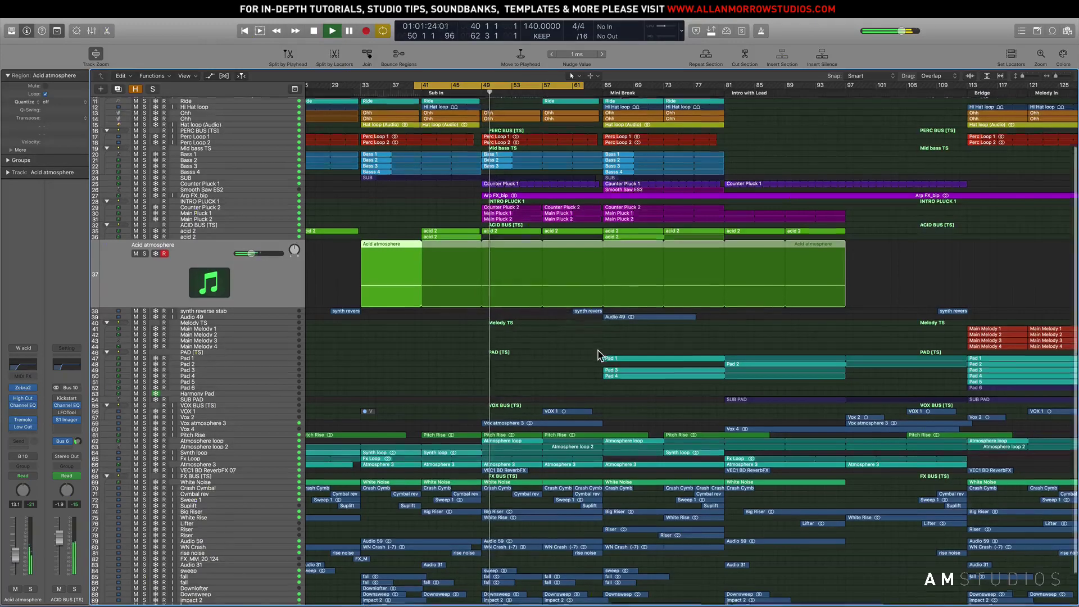
scroll(598, 349, down, 3)
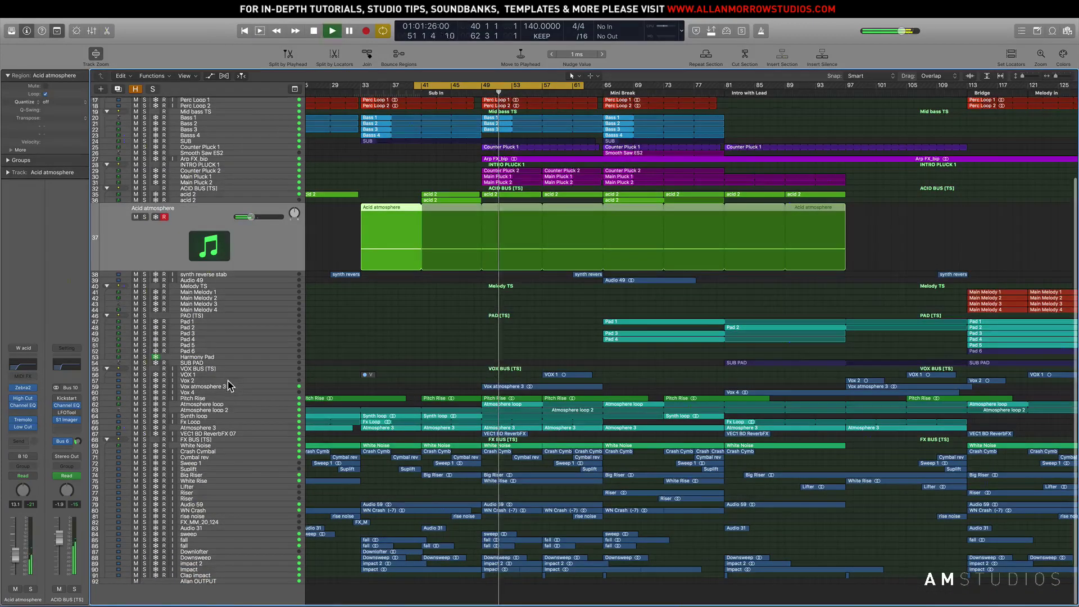
Solo the Vox atmosphere 3 track, set the cycle range to bars 49–69, and play it.
click(229, 388)
click(145, 335)
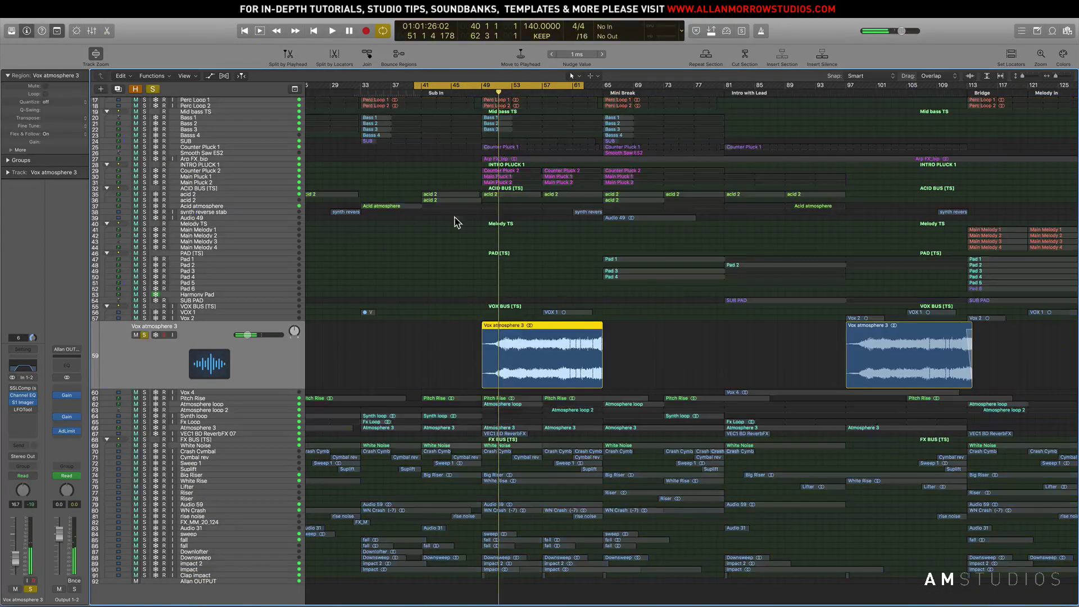
drag(483, 85, 631, 100)
key(space)
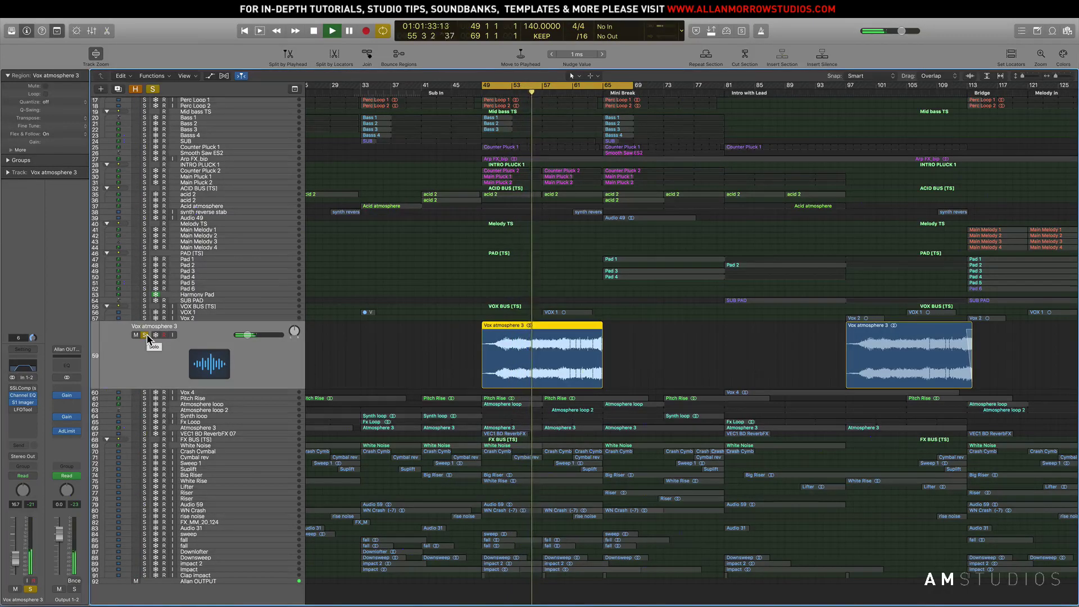
Clear the solo on the Vox atmosphere 3 track and stop playback.
click(145, 335)
scroll(682, 179, up, 5)
key(space)
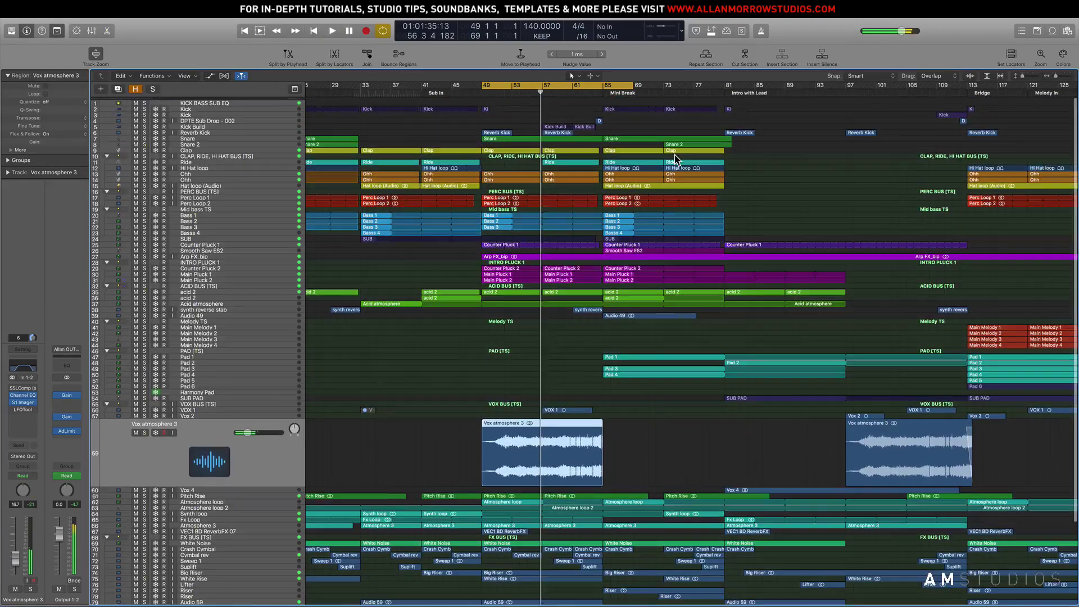
Solo and play the Counter Pluck 1 track, and open its region at bar 49 in the Piano Roll.
click(231, 244)
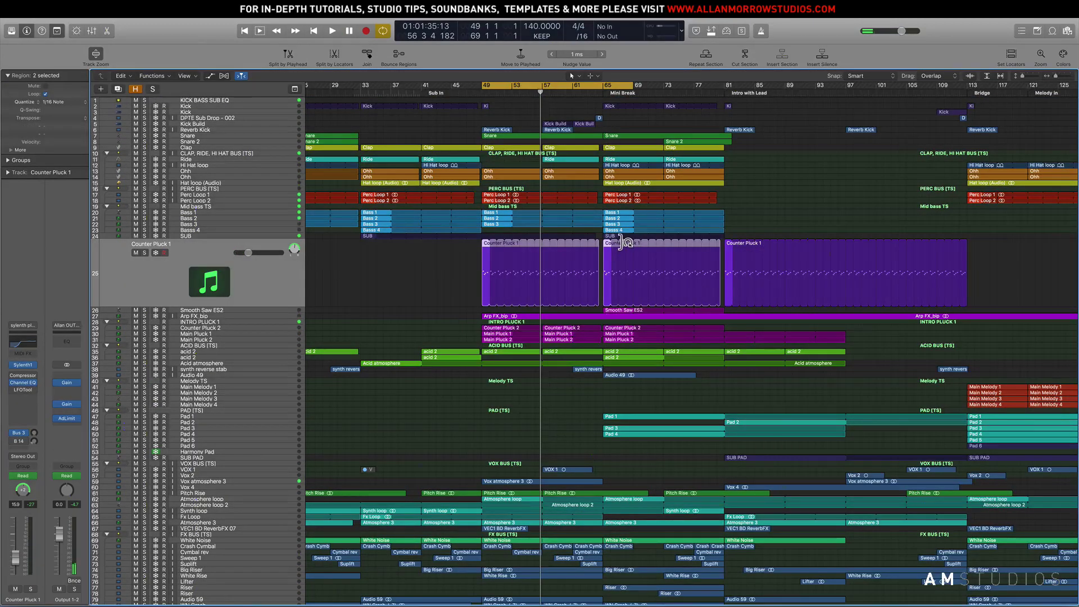
scroll(450, 281, right, 4)
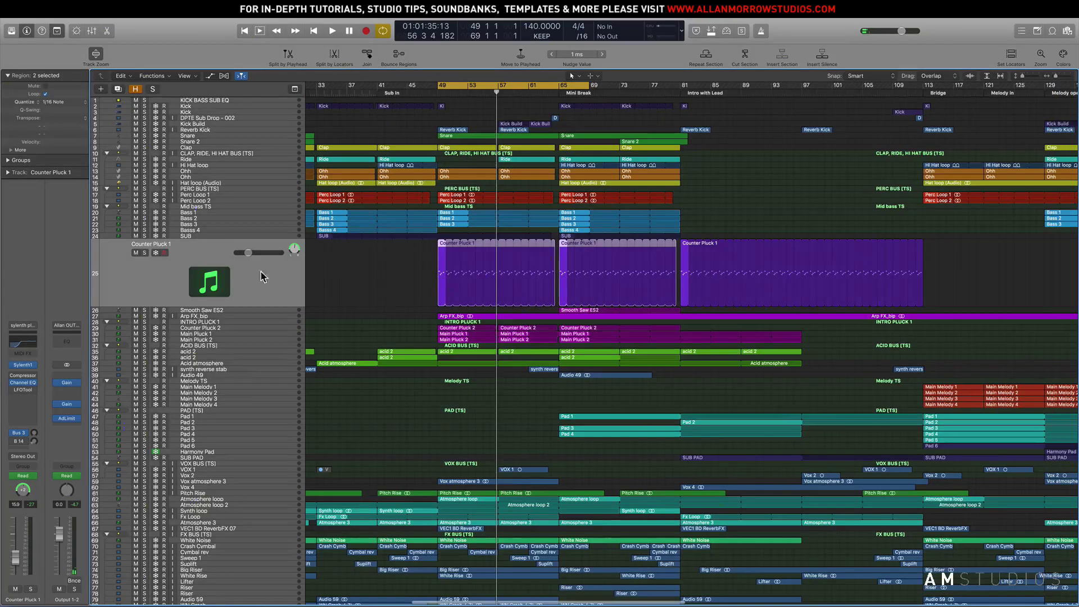
click(144, 253)
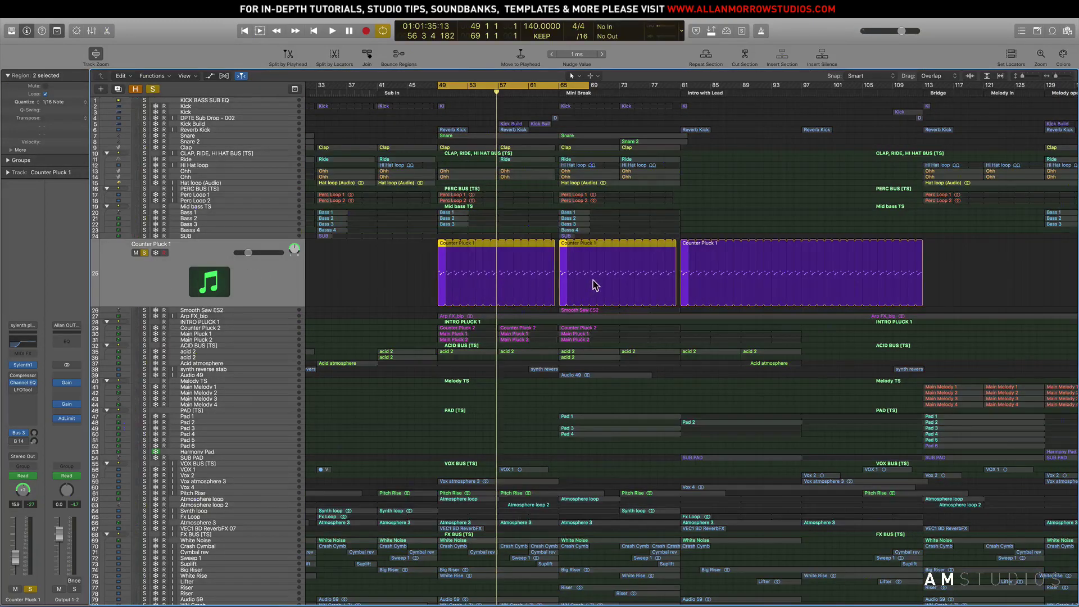
key(space)
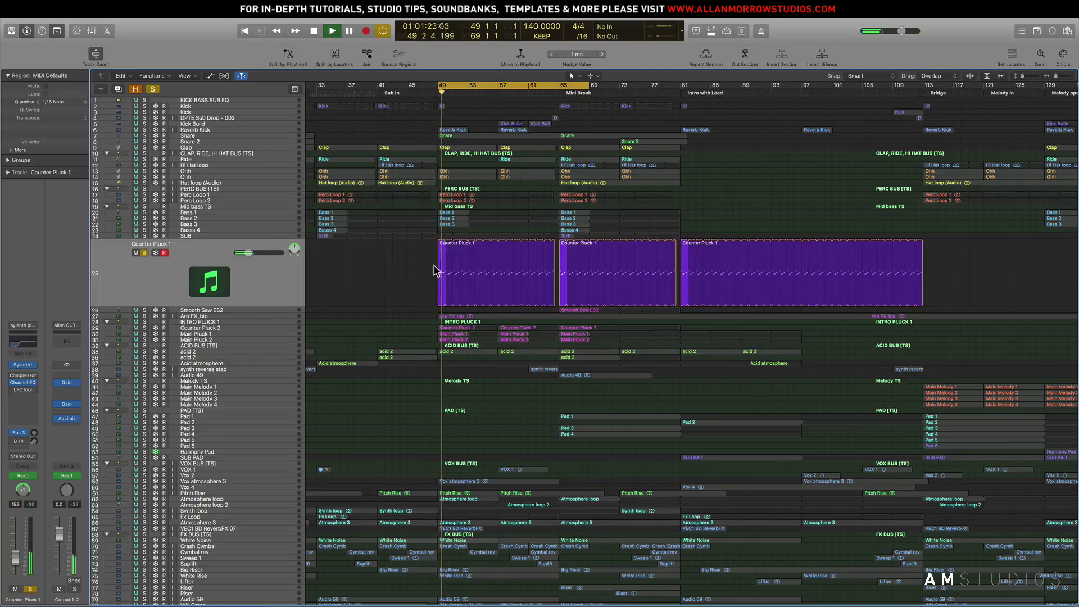
double_click(441, 269)
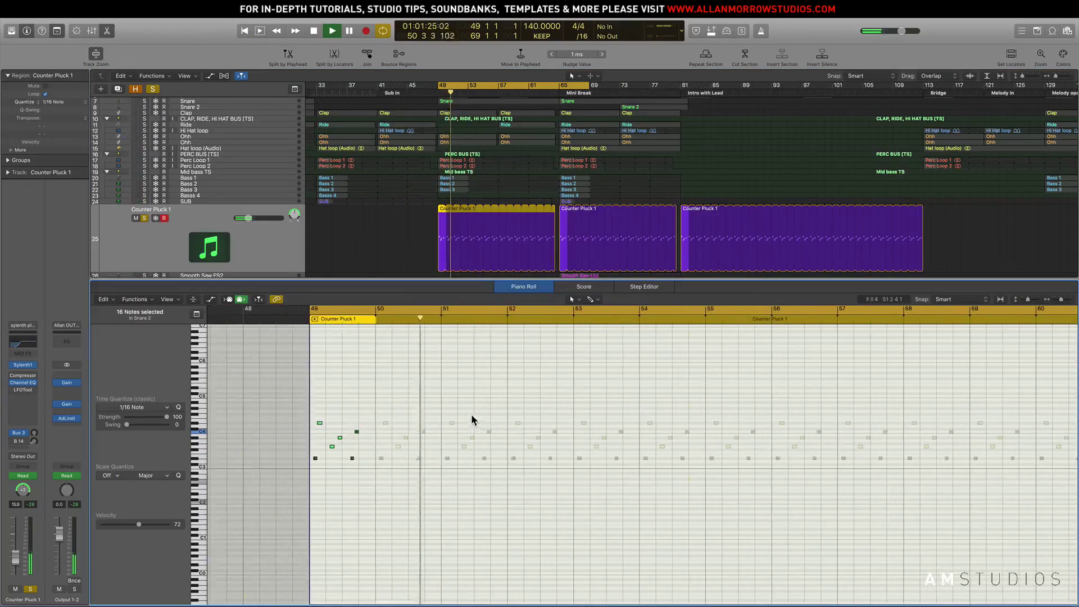
Add the Arp FX_bip, Counter Pluck 2, Main Pluck 1 and Main Pluck 2 tracks to the solo during playback.
scroll(345, 202, down, 4)
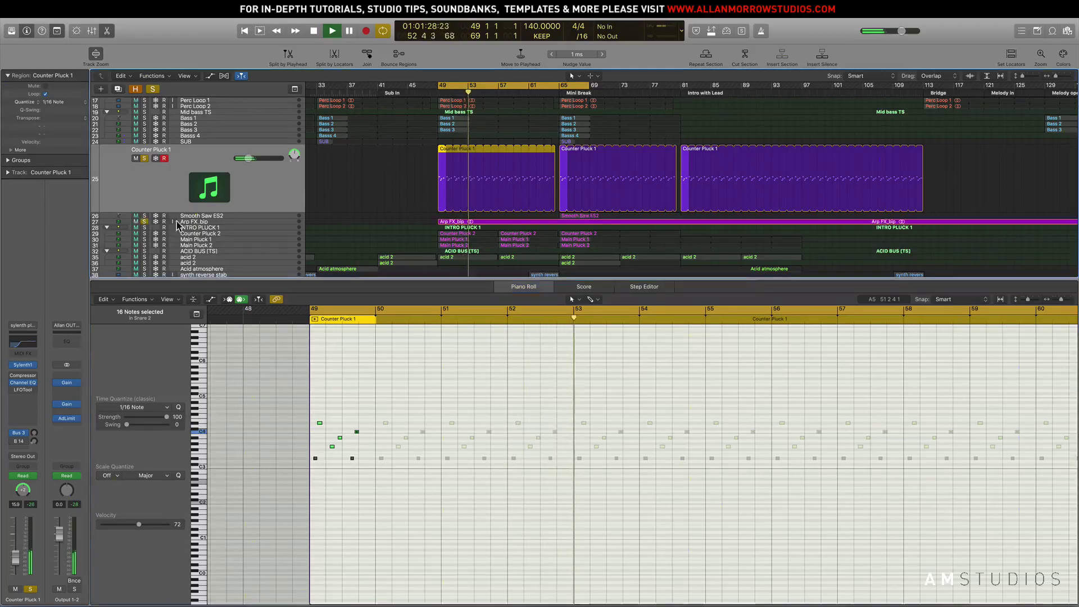
click(458, 222)
scroll(461, 218, down, 1)
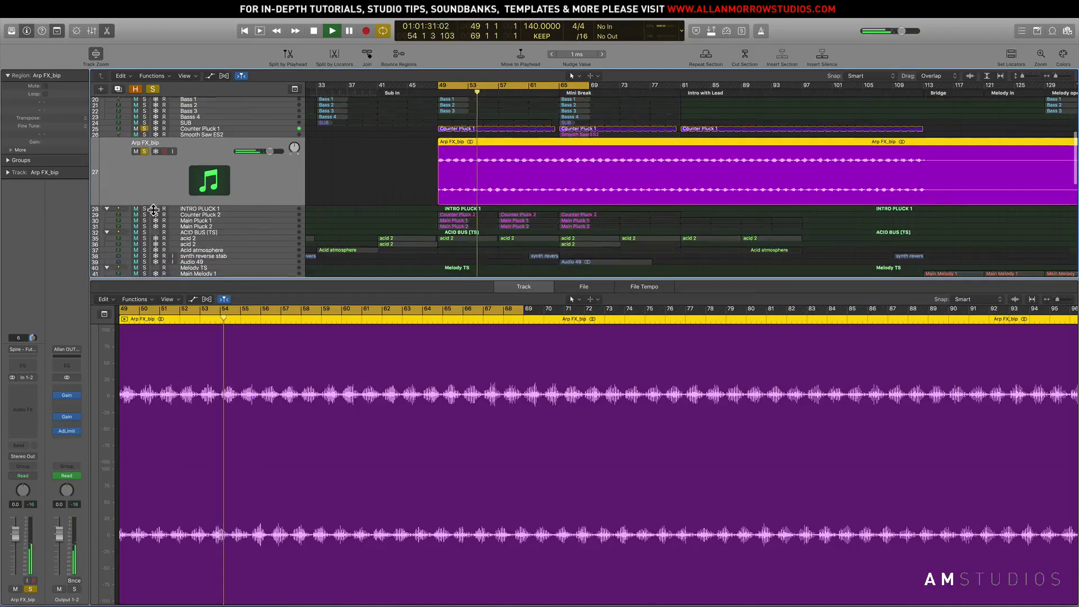
click(144, 215)
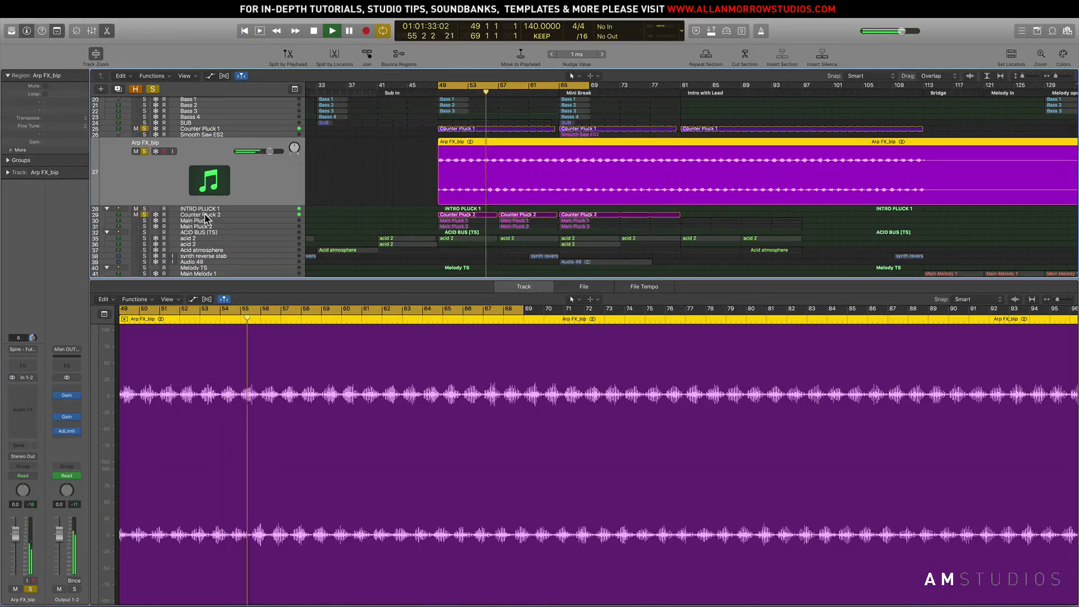
click(144, 221)
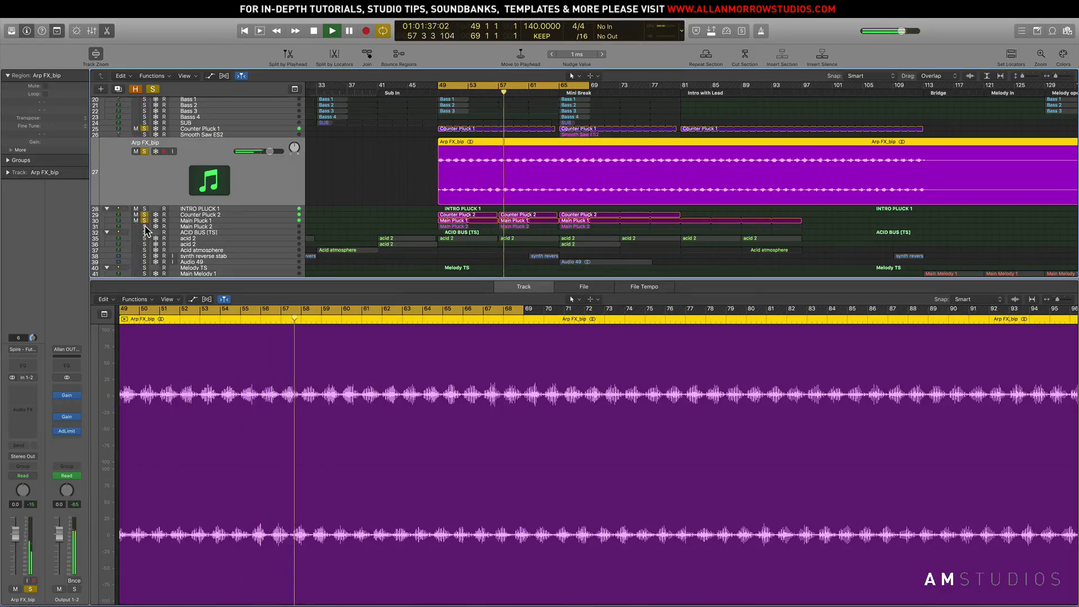
click(144, 227)
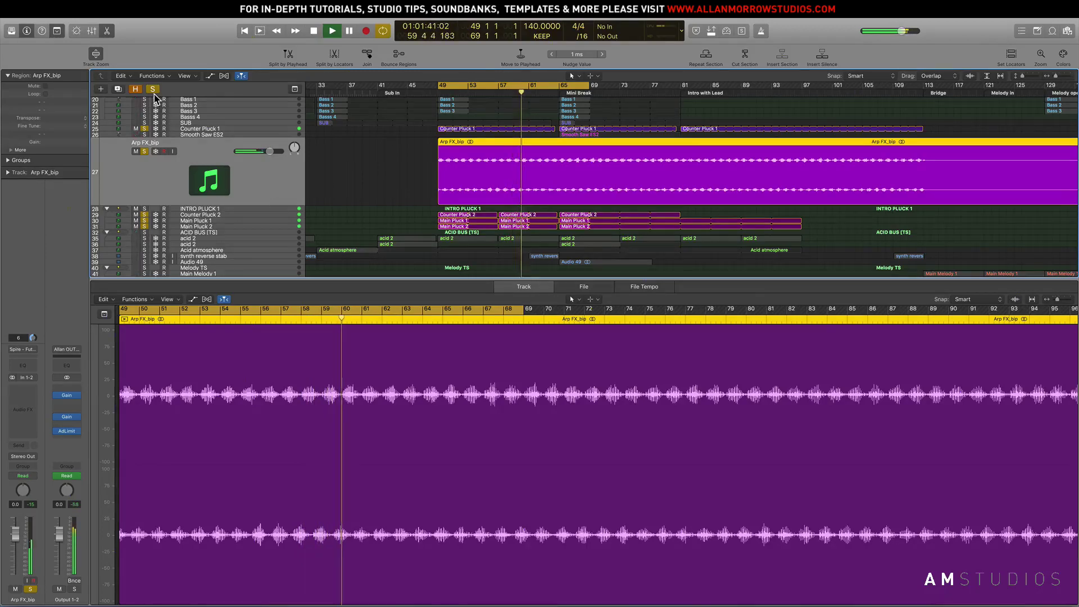
Clear all solos and play the Arp FX_bip track on its own from bar 49.
key(space)
key(ctrl+alt+super+s)
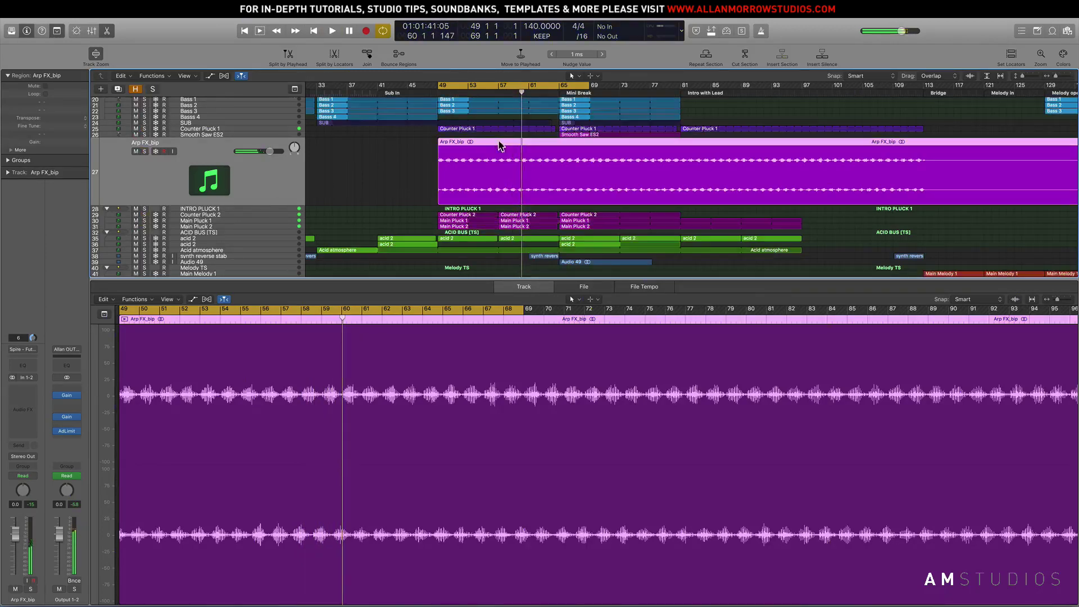
click(144, 152)
key(space)
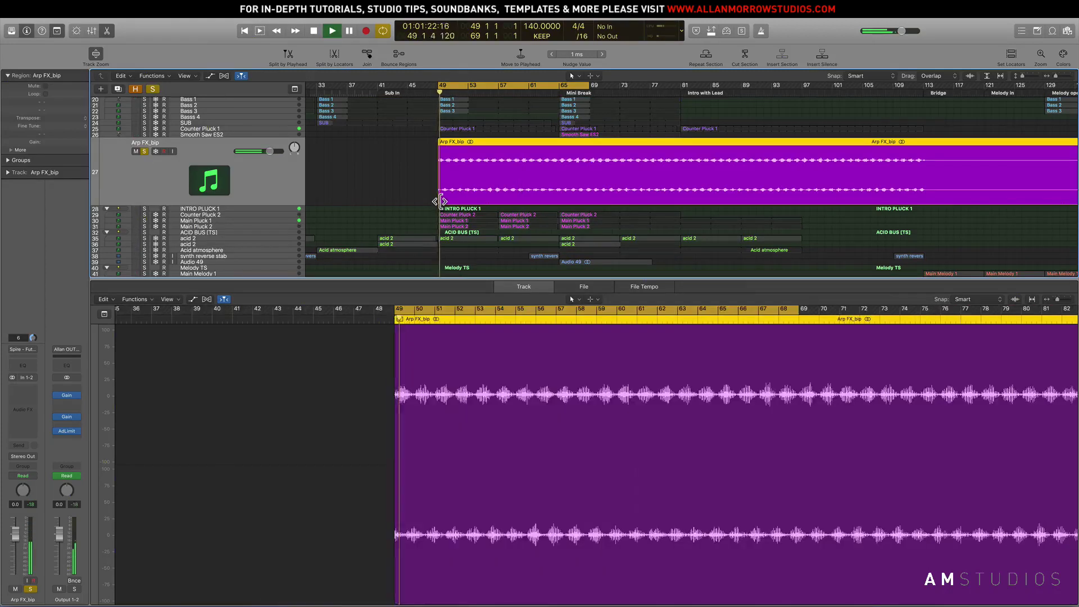
scroll(435, 198, up, 3)
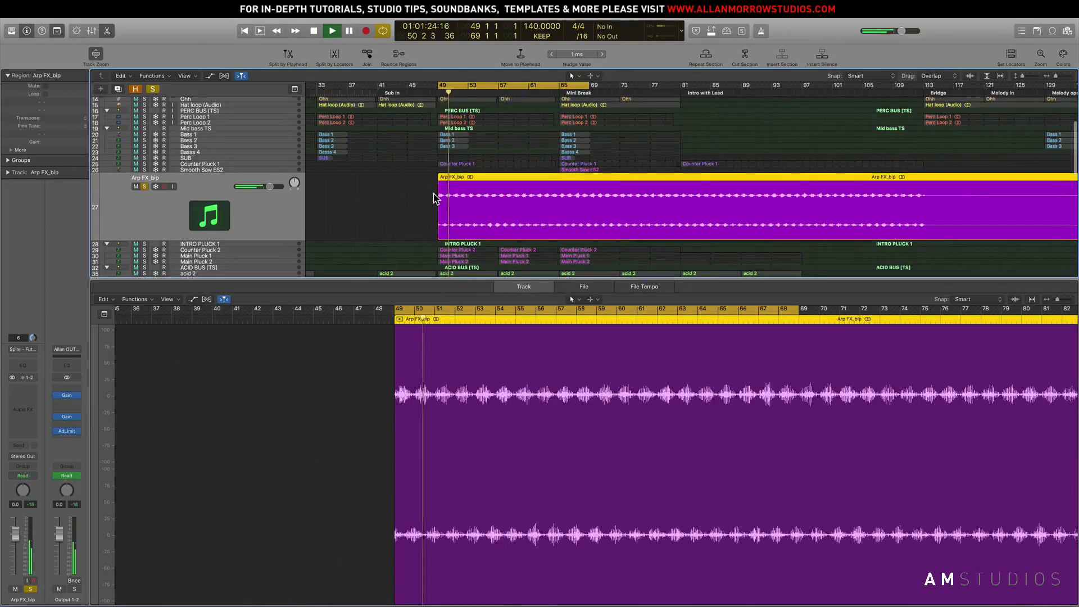
Clear the solo, play the full mix from bar 49, and close the region editor.
key(space)
key(ctrl+alt+super+s)
key(space)
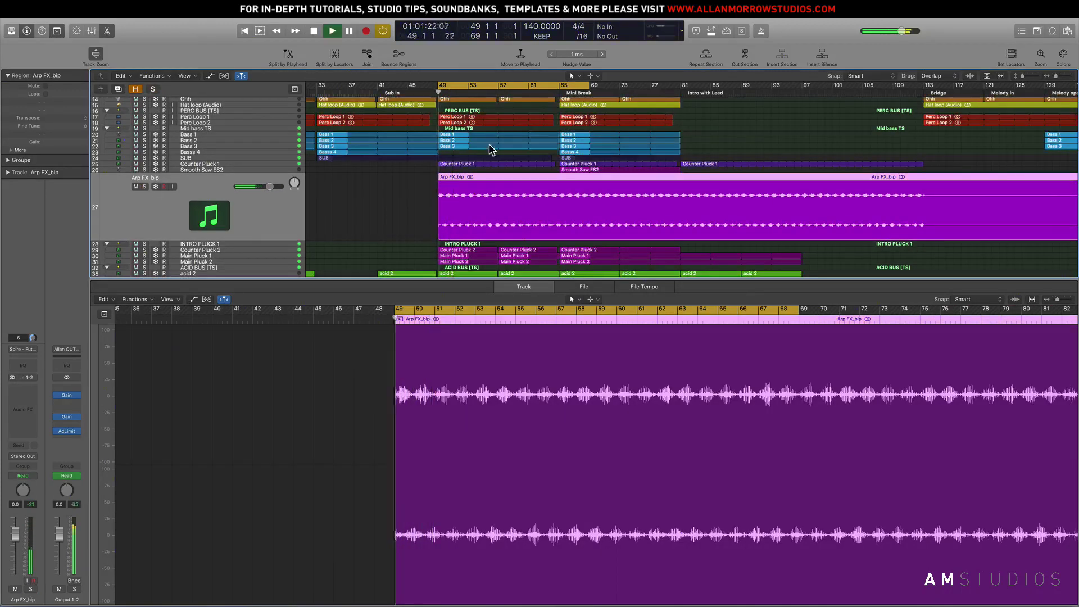
click(515, 287)
key(e)
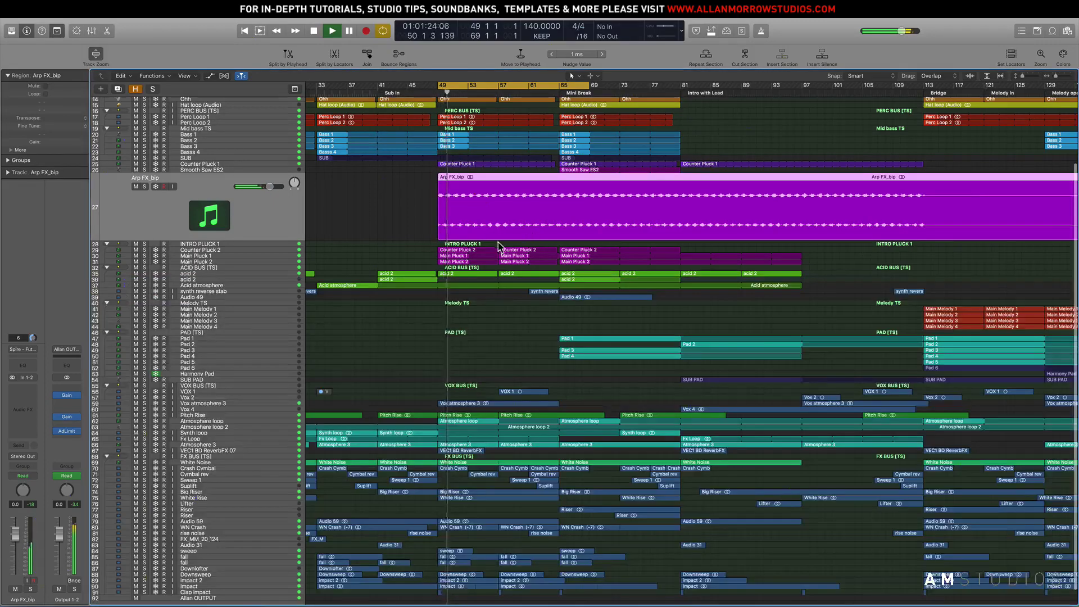
Briefly solo the VOX 1 track during playback and return to the full mix.
scroll(540, 241, down, 1)
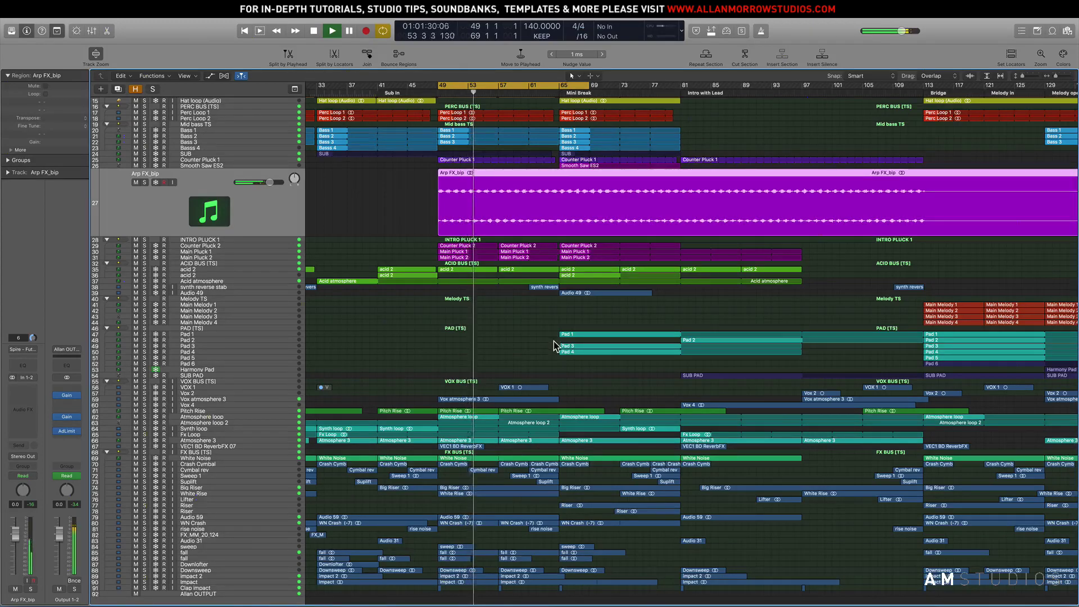
scroll(553, 345, up, 5)
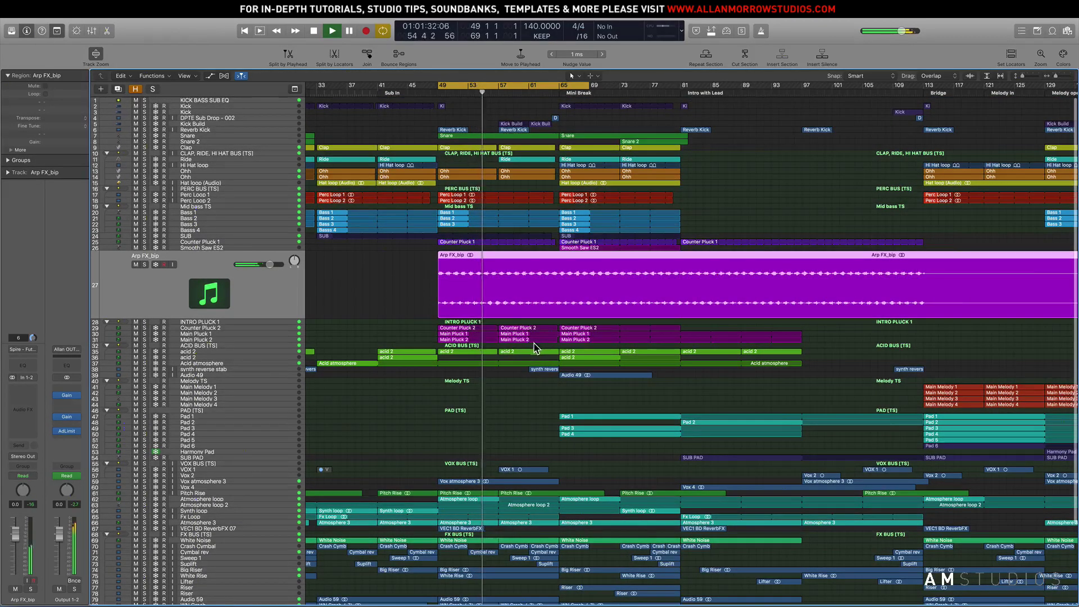
scroll(475, 256, down, 1)
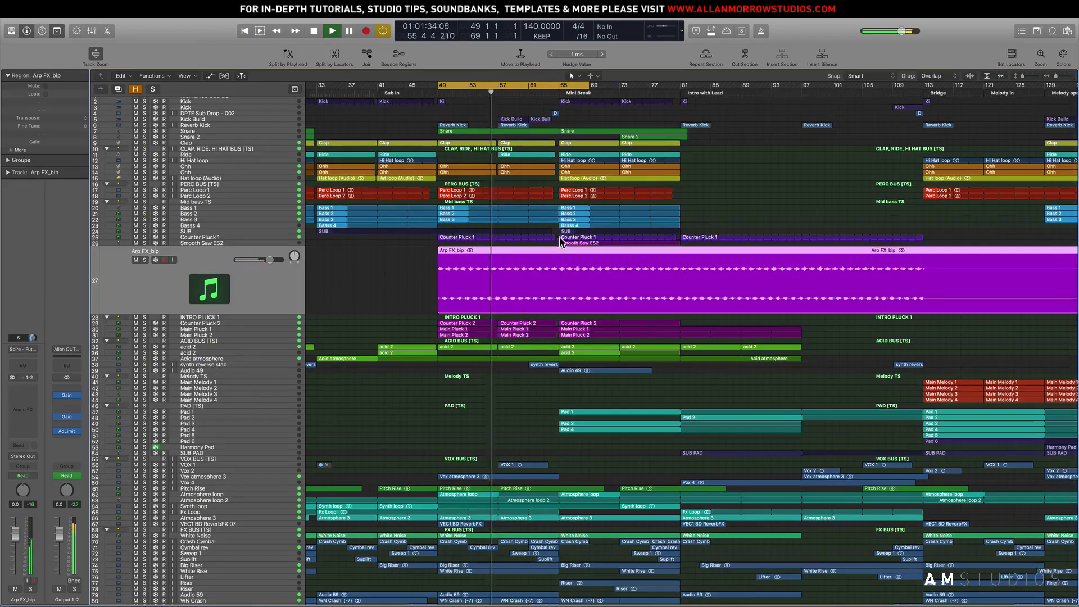
scroll(464, 246, right, 1)
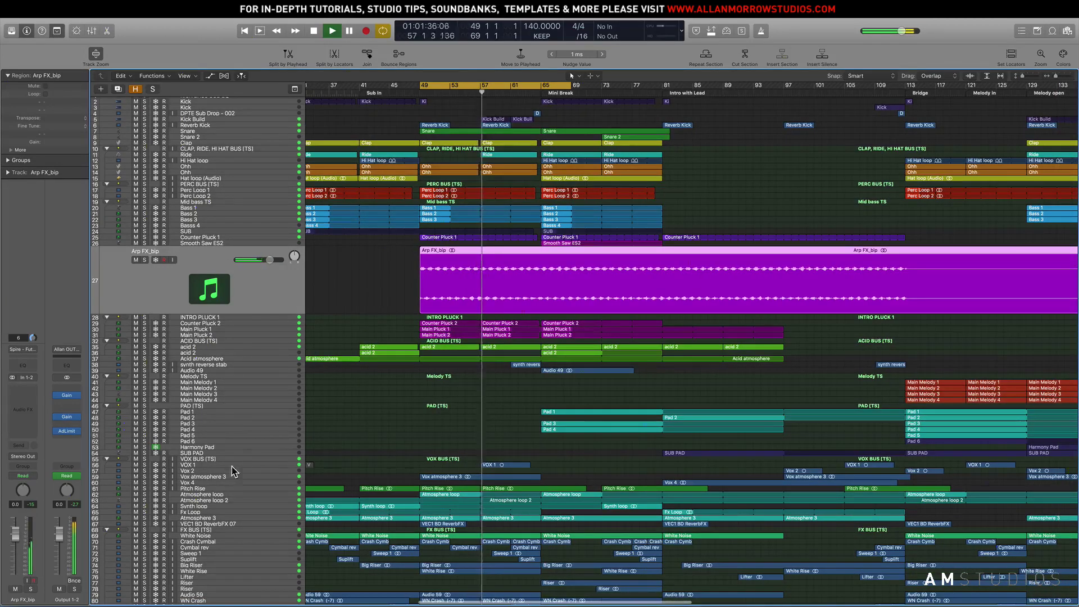
click(224, 471)
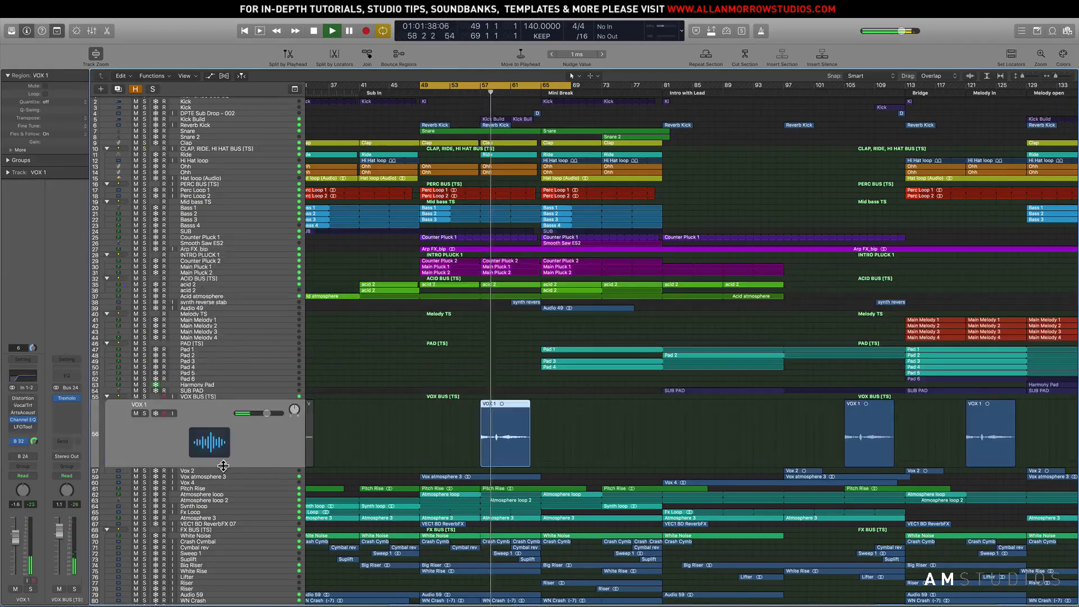
click(144, 413)
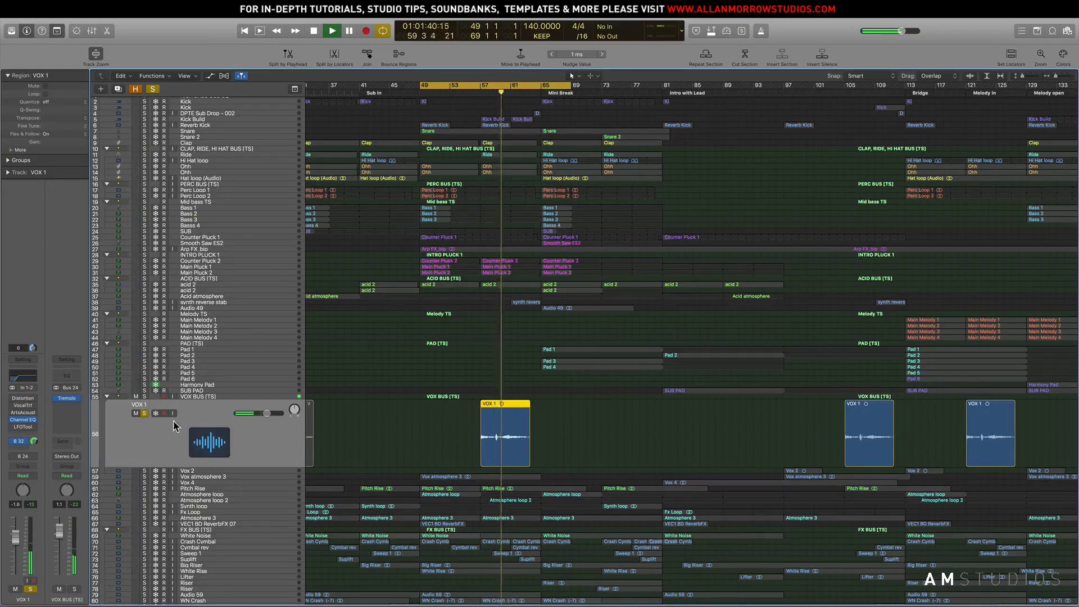
key(s)
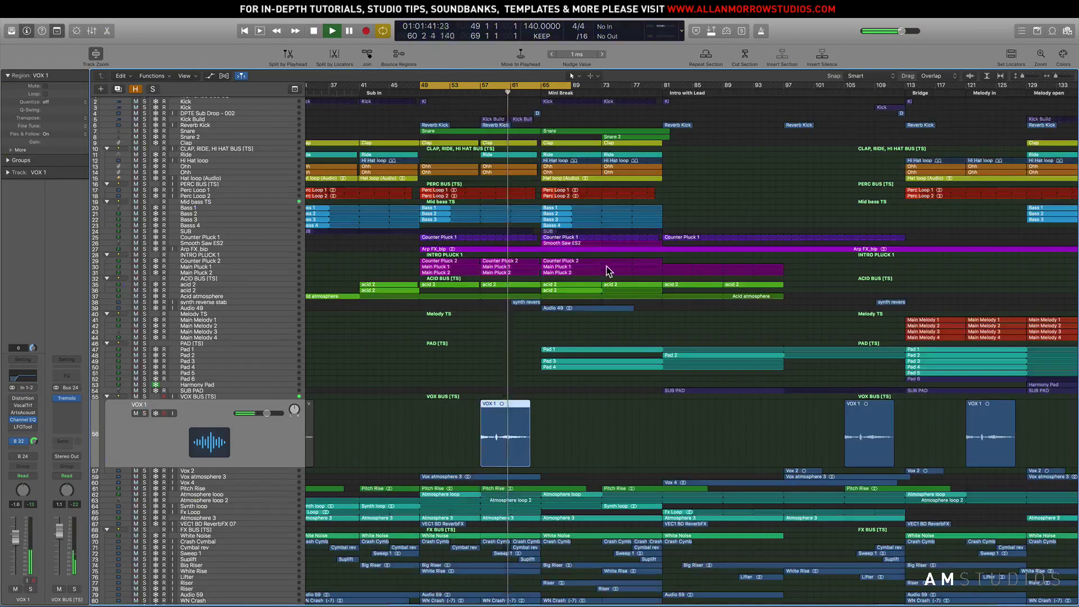
Stop playback, extend the cycle range to bar 79, and solo the synth reverse stab track.
click(202, 304)
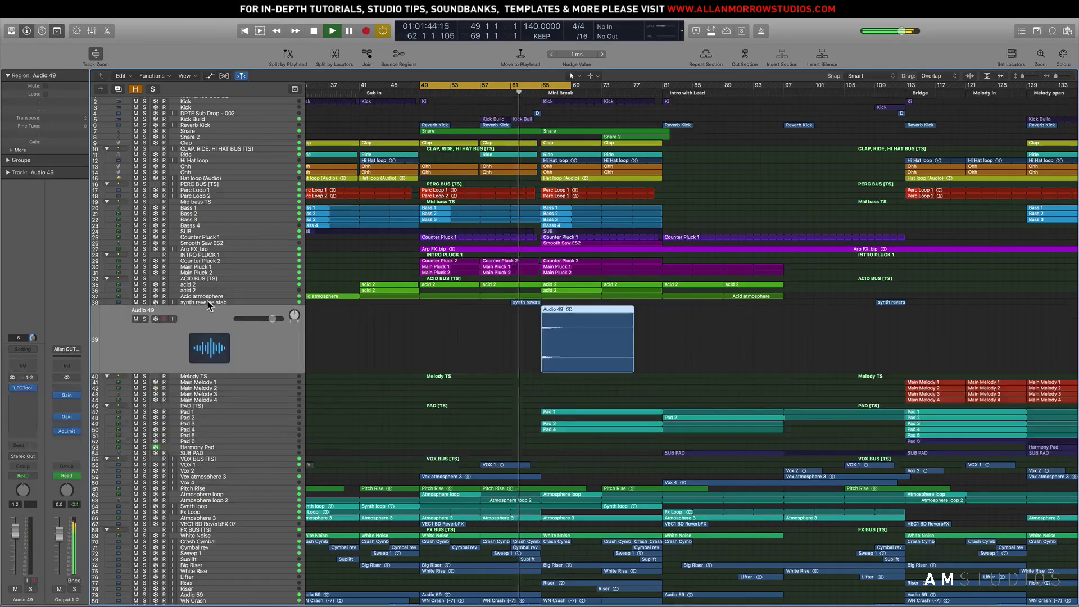
key(space)
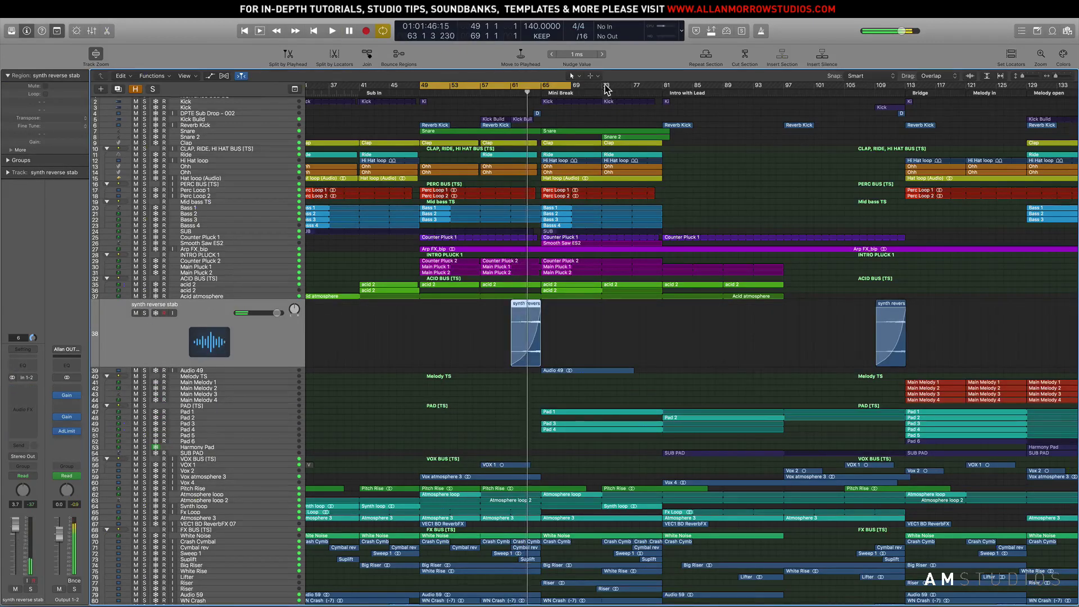
drag(575, 87, 646, 87)
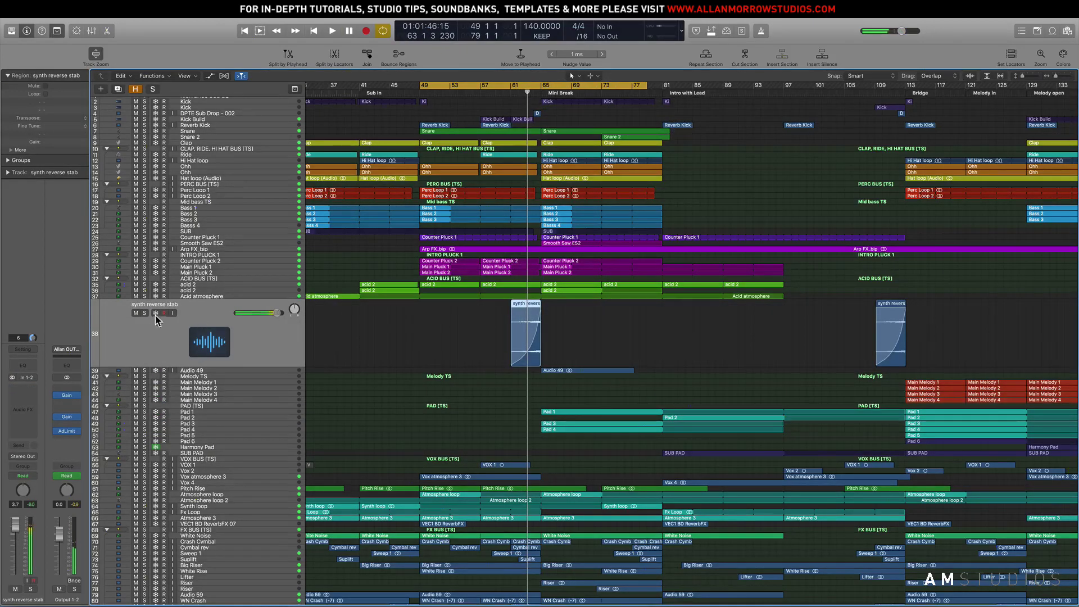
key(s)
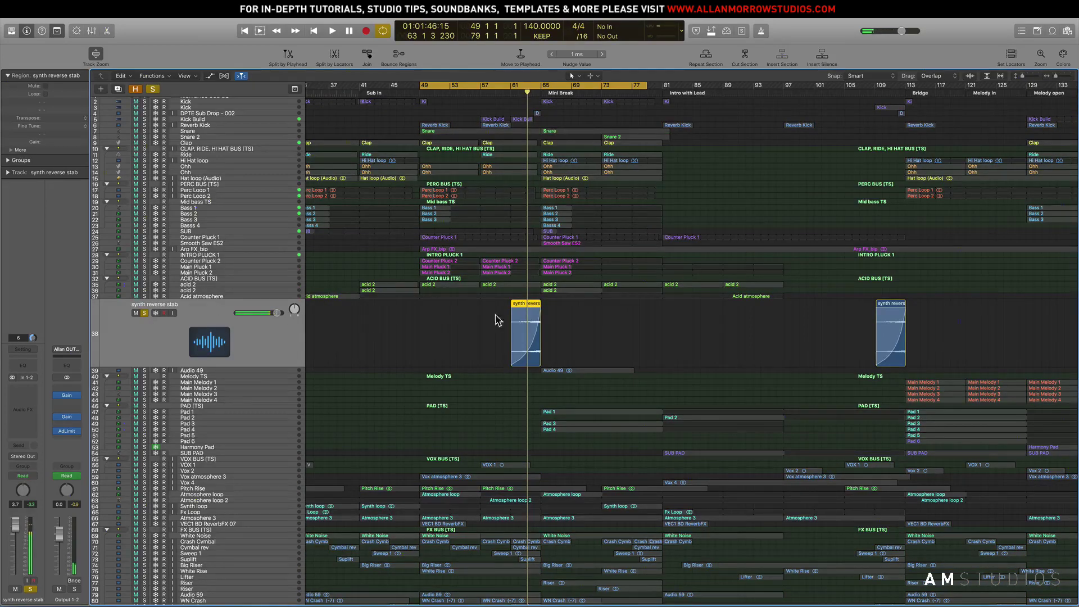
Solo only the Audio 49 track, set the cycle range to bars 65–78, and play it briefly.
click(231, 370)
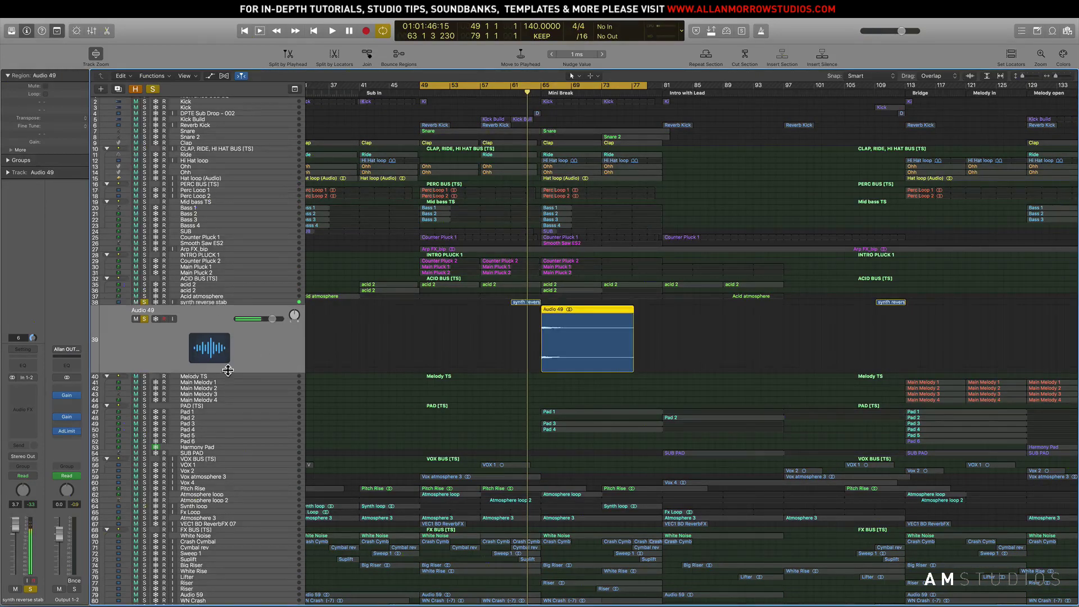
drag(551, 88, 636, 90)
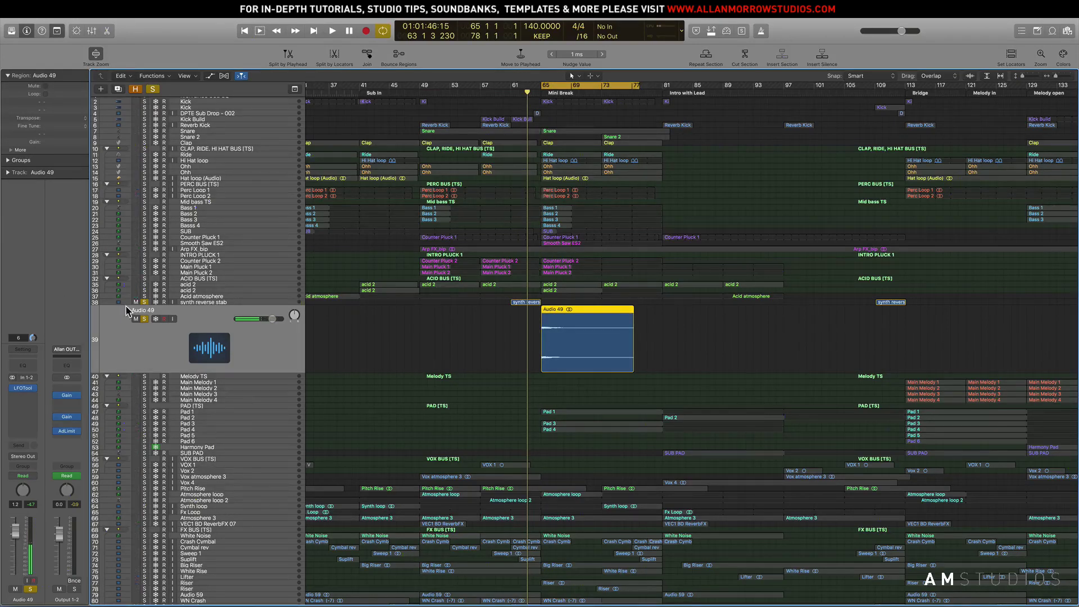
click(144, 302)
key(space)
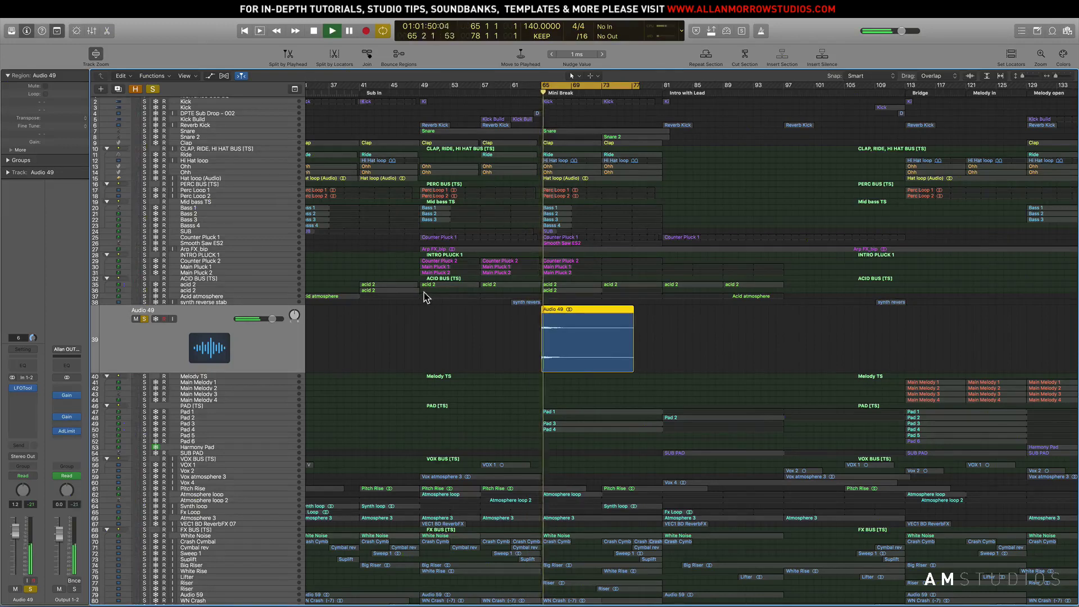
key(space)
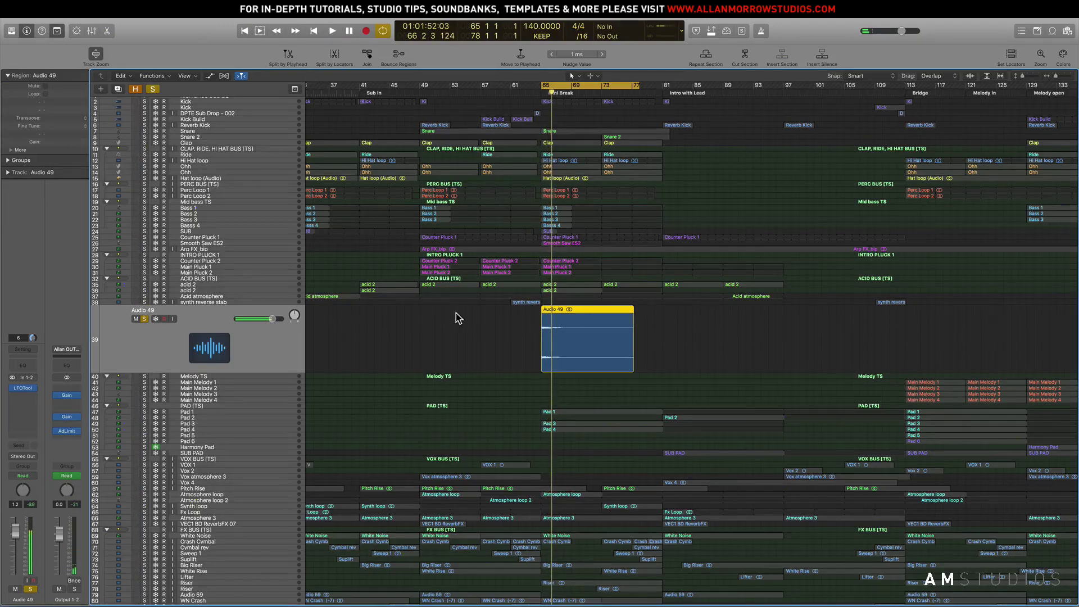
Add the synth reverse stab track to the solo and briefly play it together with Audio 49.
click(194, 303)
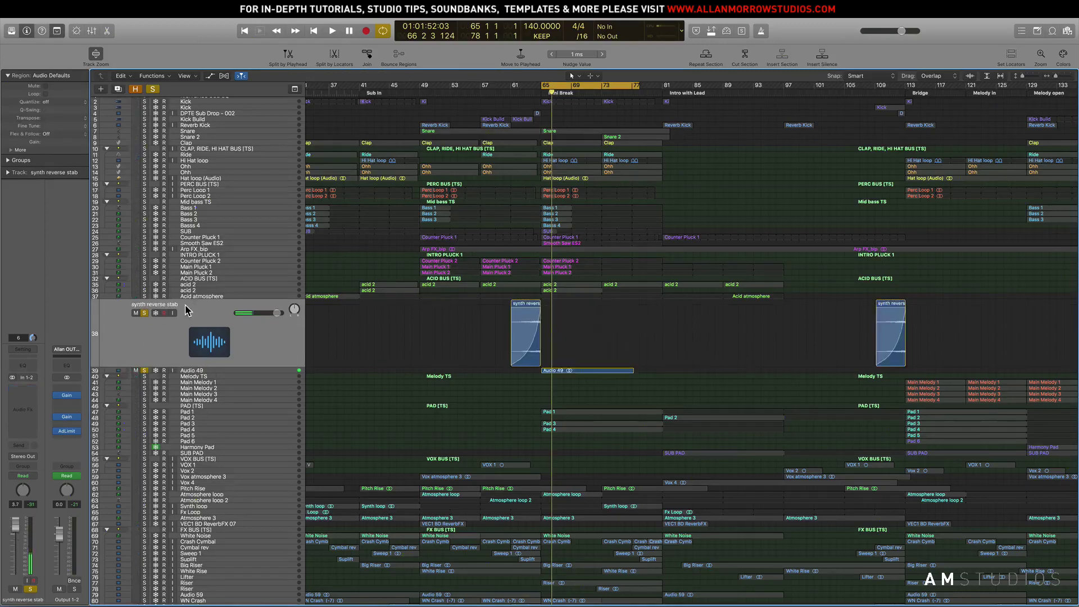
key(space)
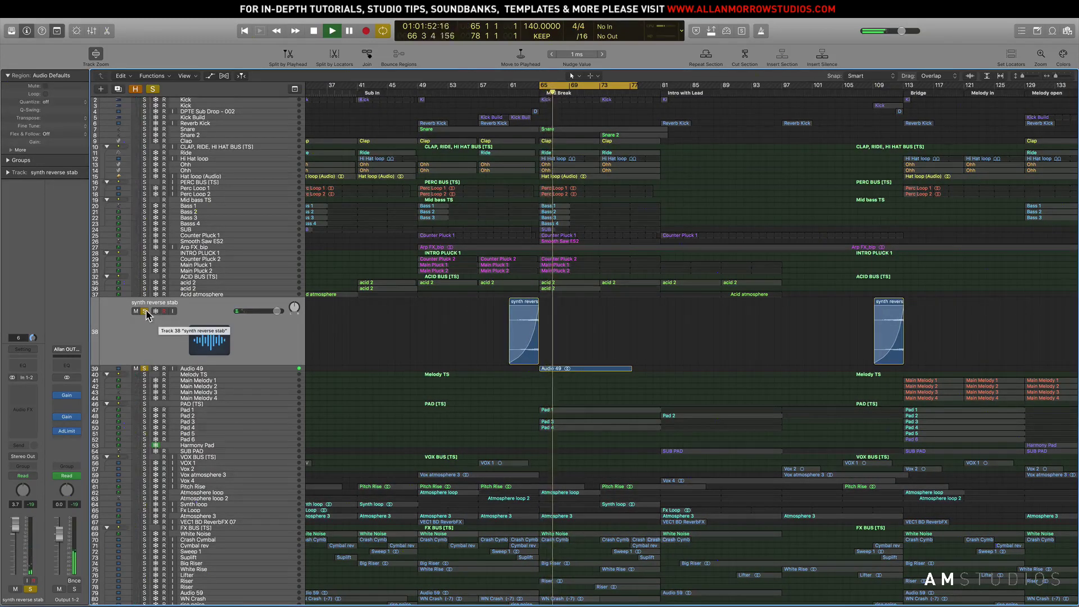
key(space)
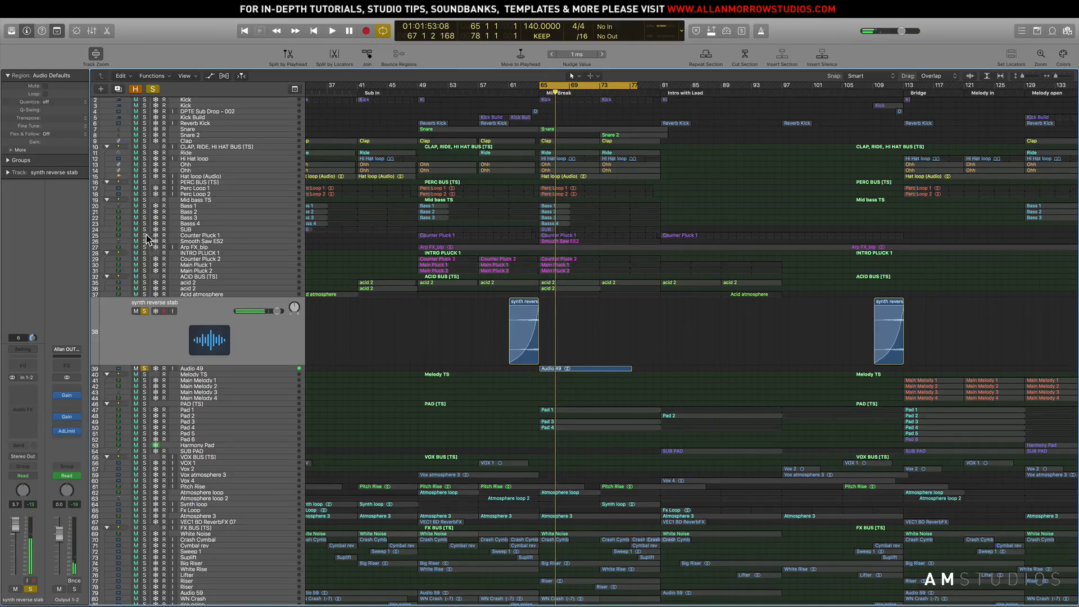
Play the Mini Break while adding Counter Pluck 1, Smooth Saw ES2, Arp FX_bip and Counter Pluck 2 to the soloed tracks, and stop playback.
click(188, 236)
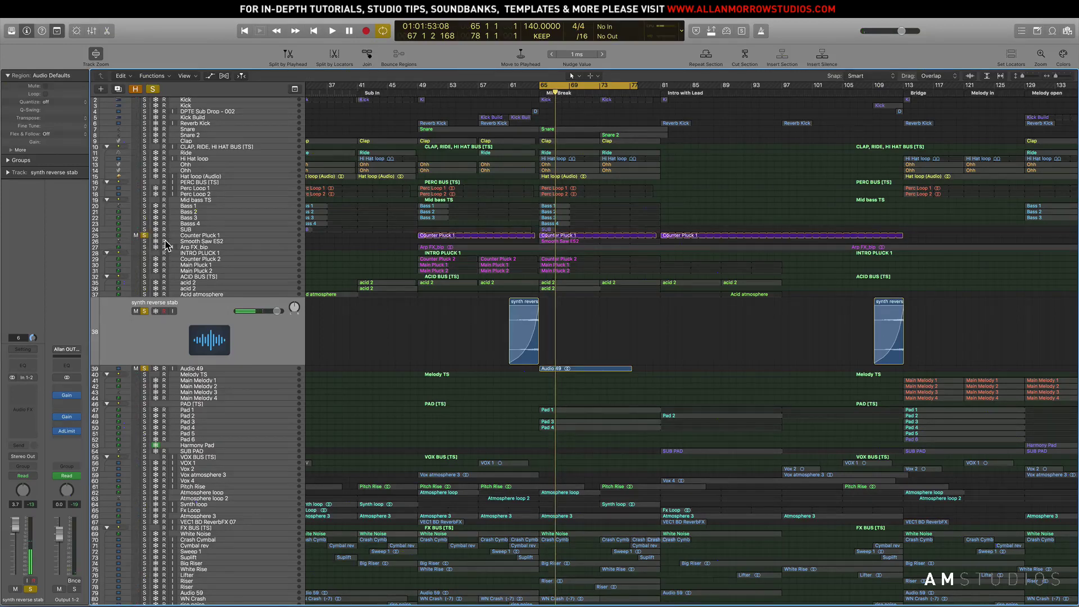
key(space)
click(145, 242)
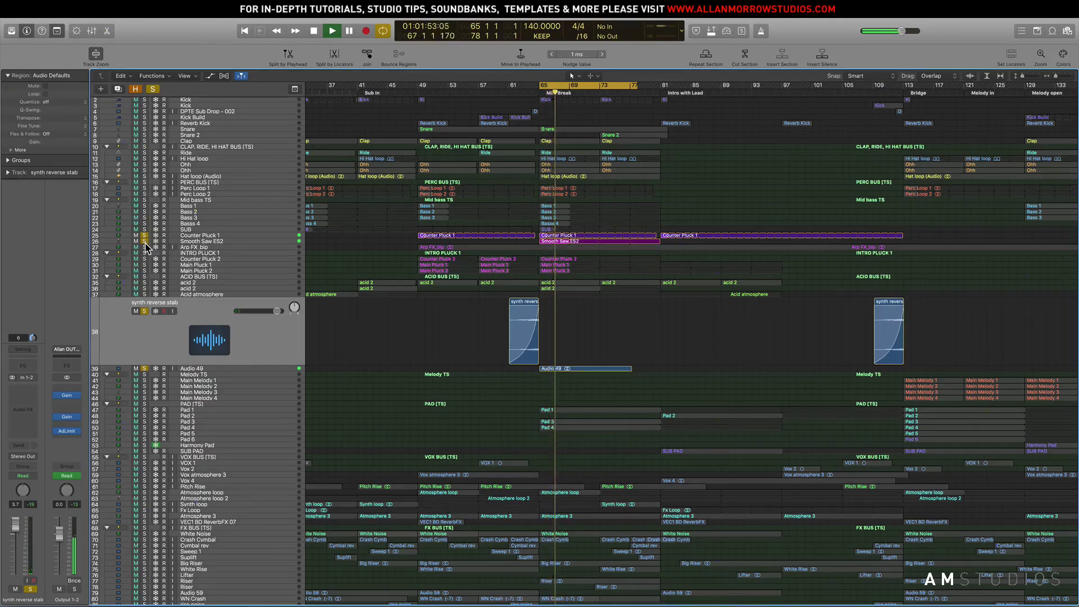
click(145, 247)
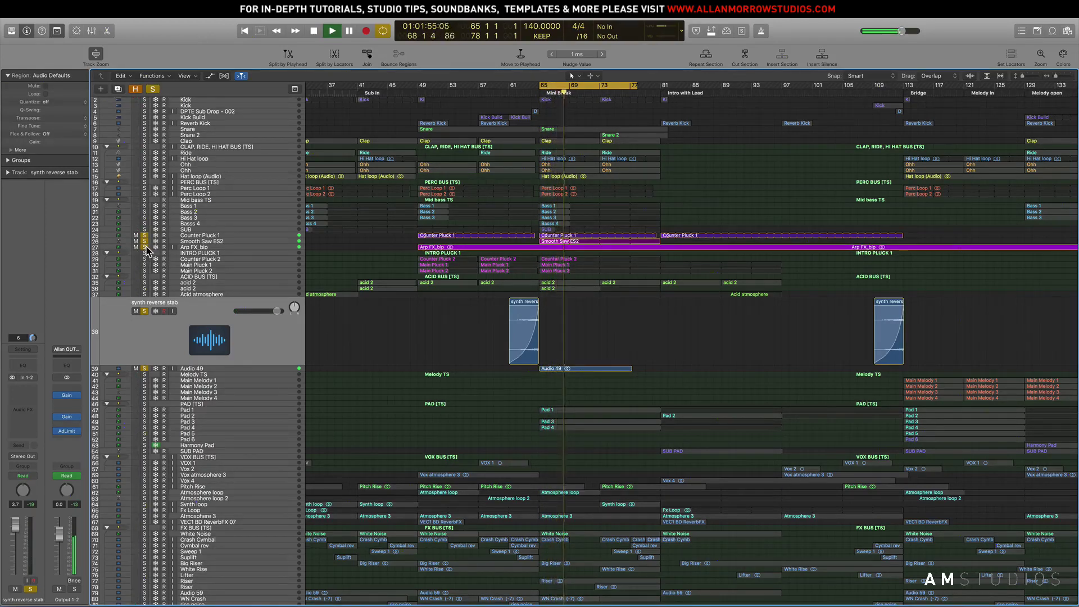
click(145, 259)
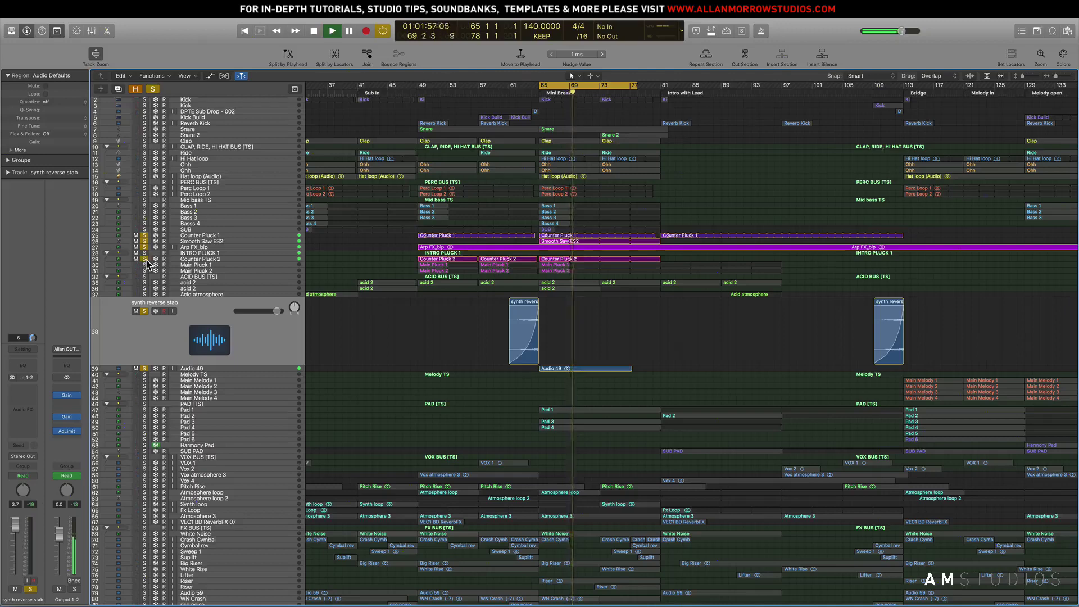
key(space)
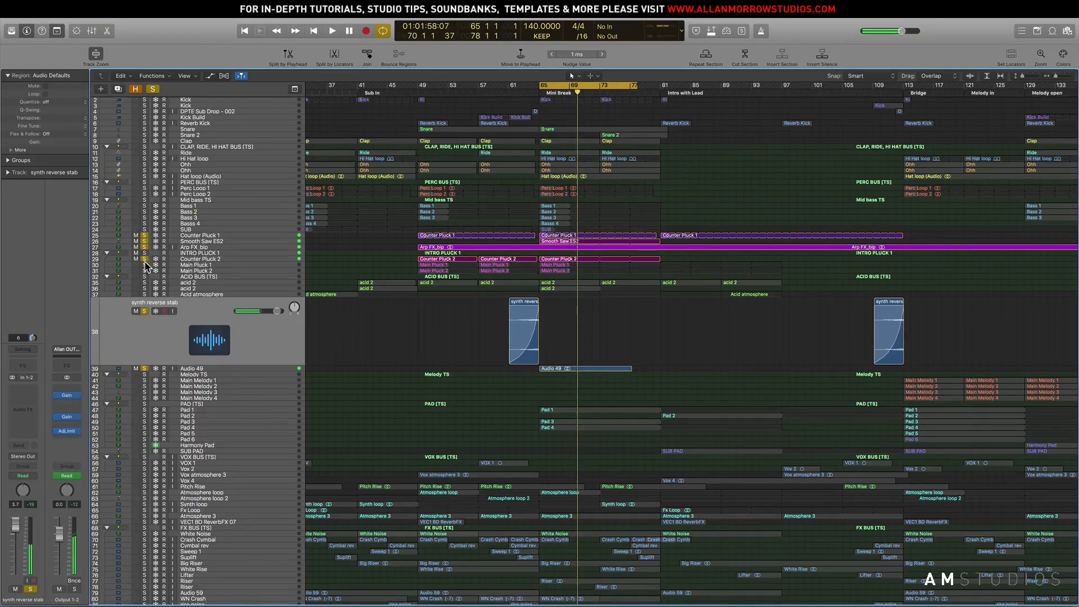
Clear all solos and open the Mini Break's Counter Pluck 2 region in the Piano Roll, enlarged on its notes.
click(153, 89)
double_click(553, 260)
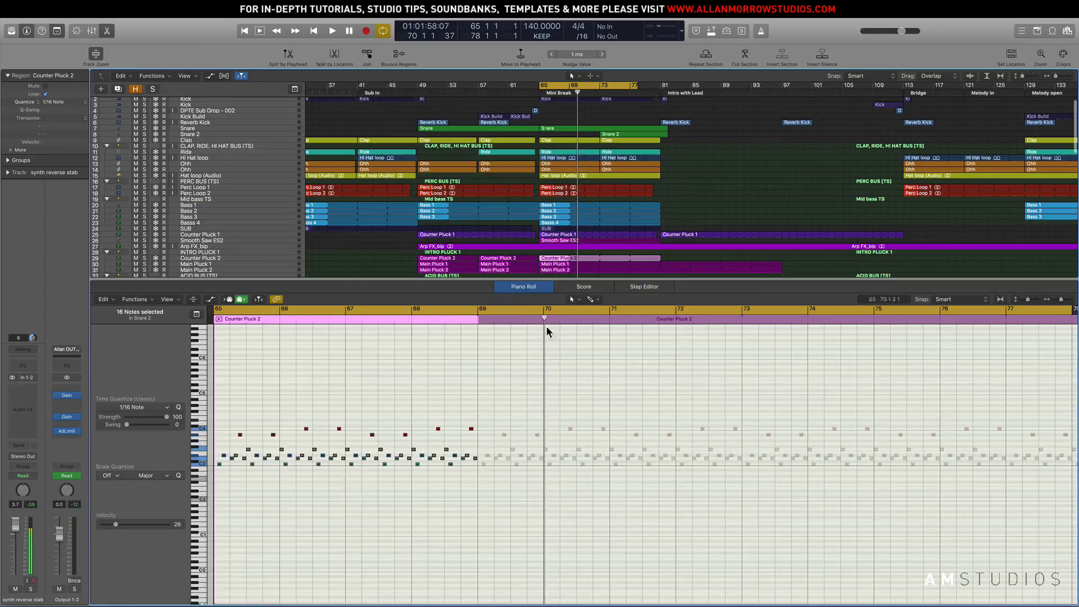
scroll(500, 476, left, 5)
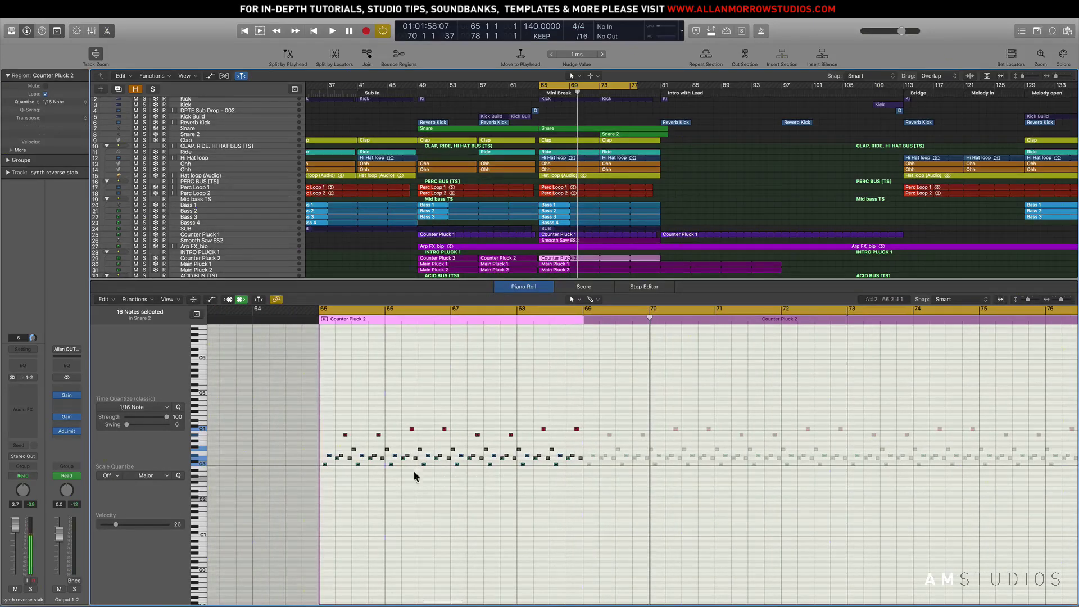
drag(624, 499, 264, 416)
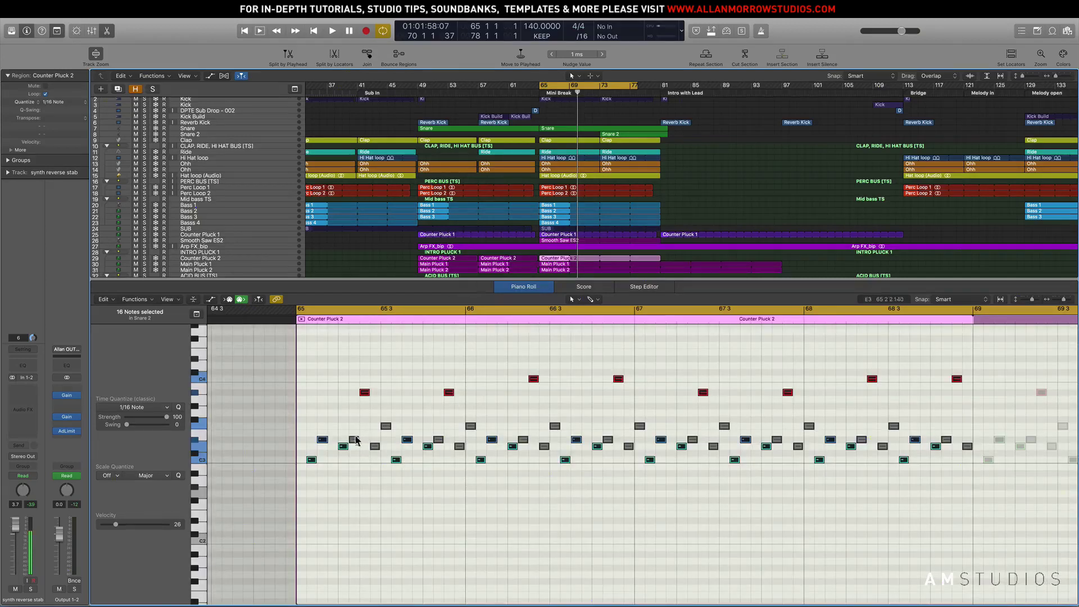
Play the Mini Break in full mix and bring the pad tracks into view.
key(space)
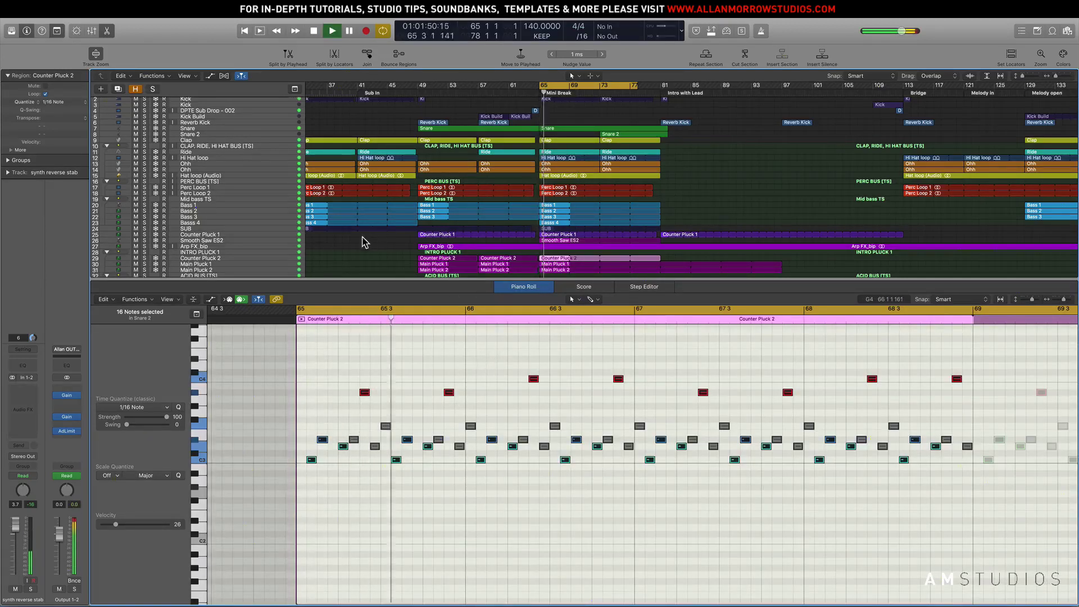
scroll(436, 181, down, 2)
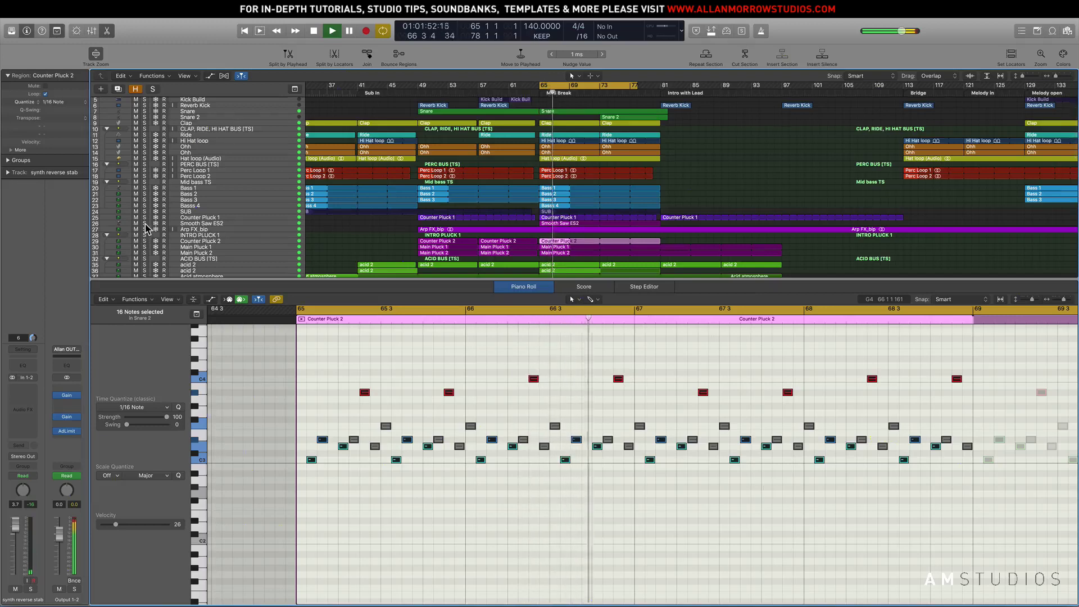
scroll(394, 191, down, 5)
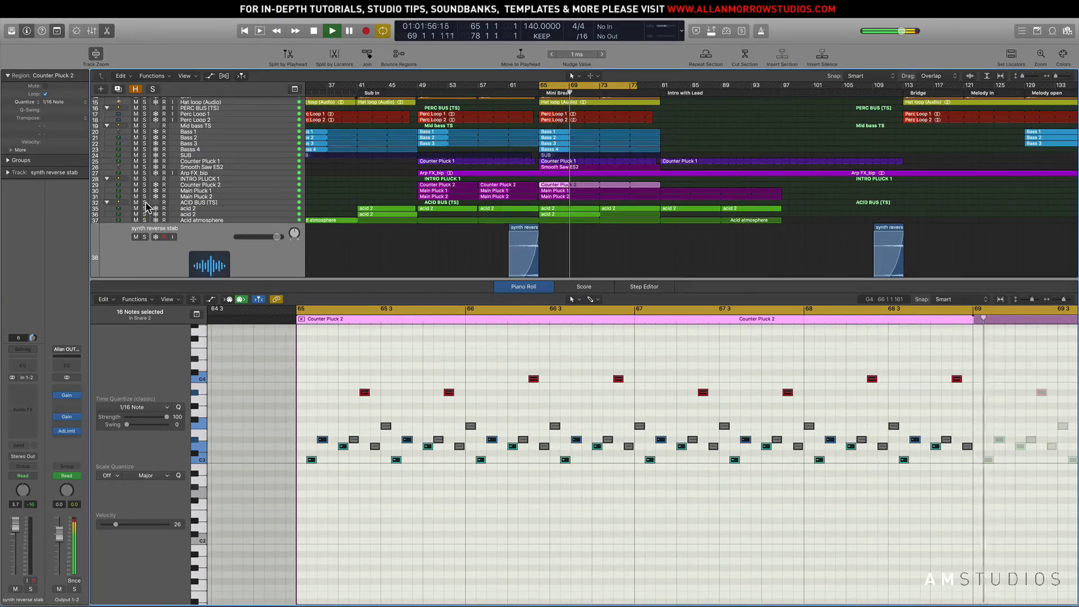
scroll(146, 205, down, 10)
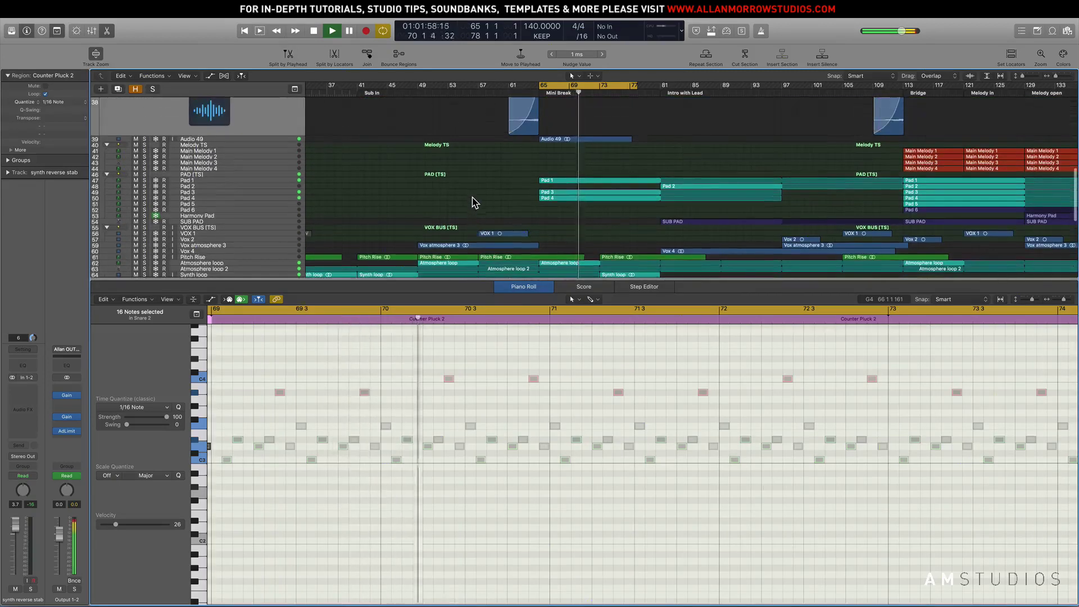
Solo Pad 1 and play it from bar 65, adding Pad 3 and Pad 4 to the solo one by one.
click(145, 190)
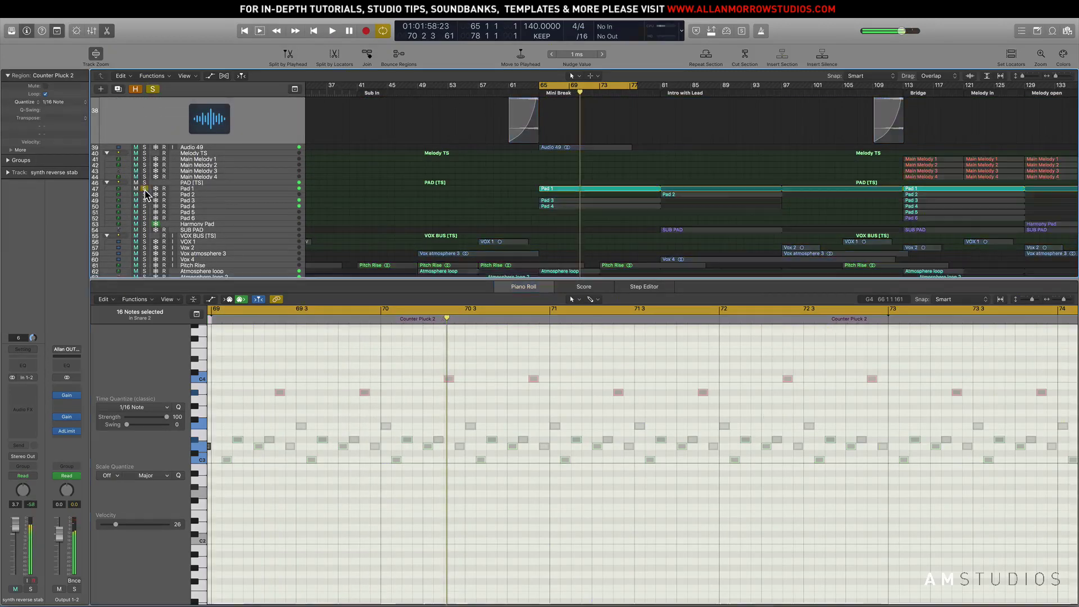
click(221, 193)
key(space)
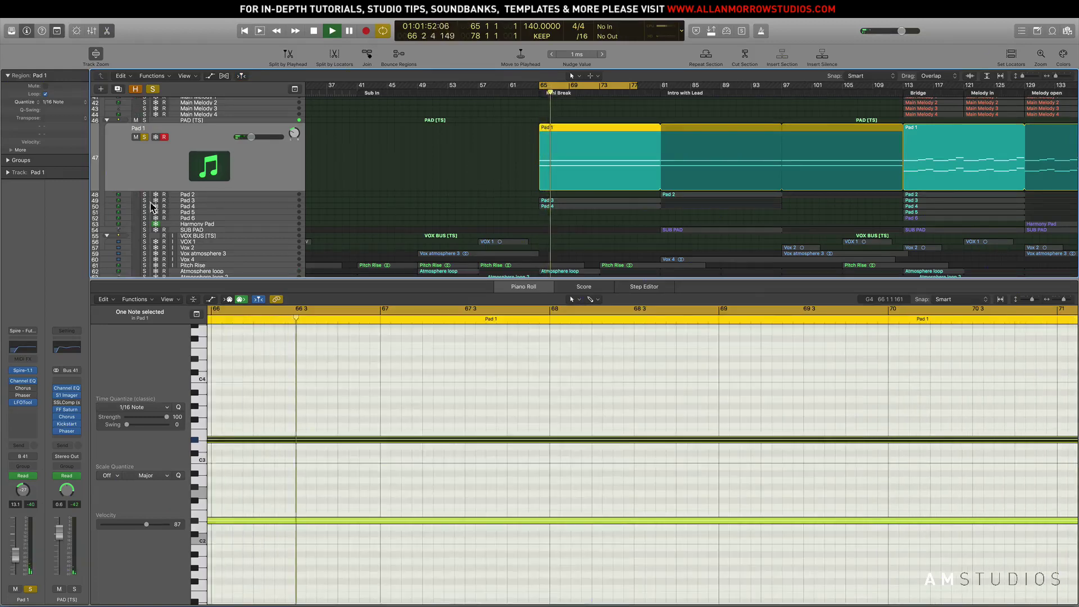
click(145, 200)
click(197, 201)
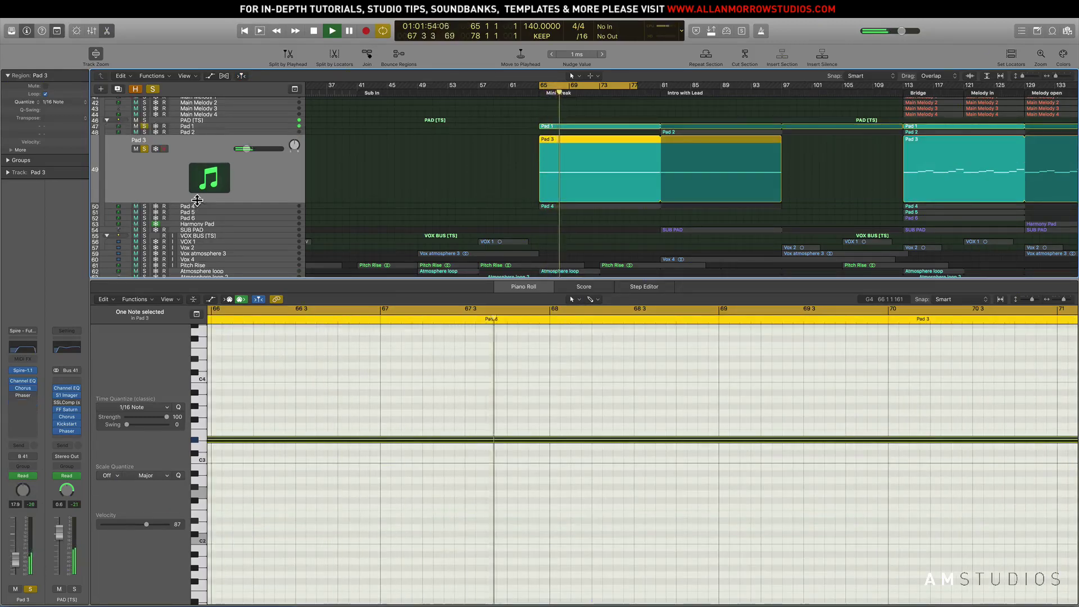
click(144, 207)
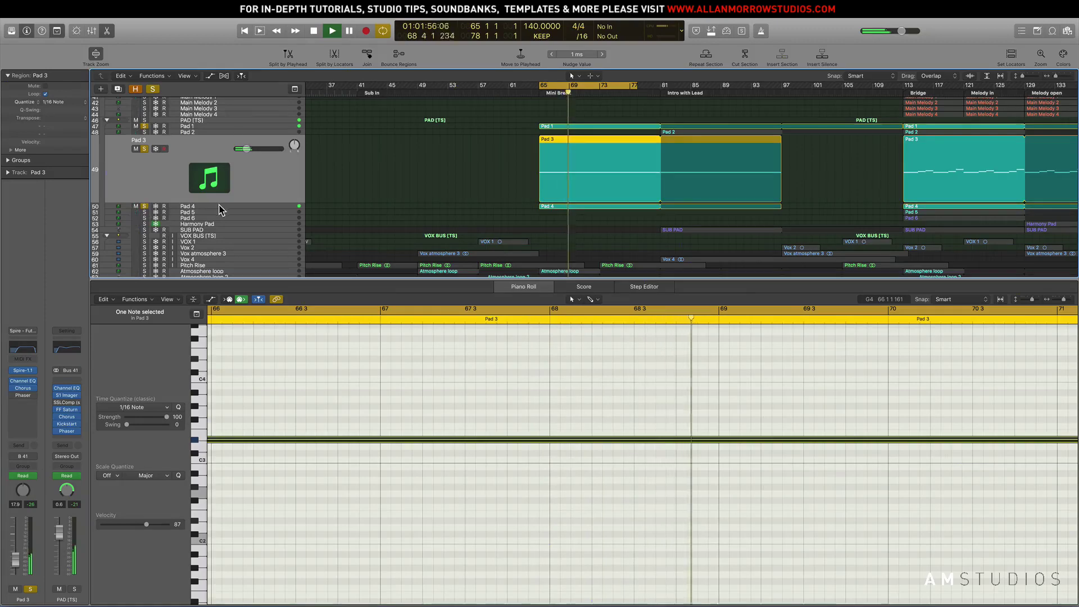
click(363, 206)
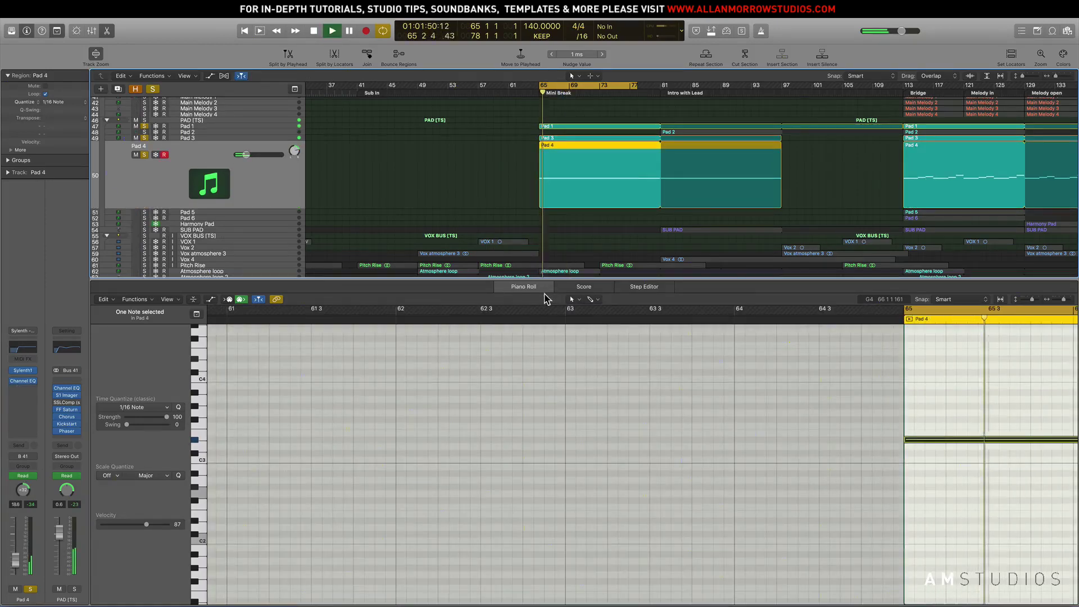
Close the Piano Roll, unsolo Pad 1 and Pad 3, and play Pad 4 on its own.
click(524, 286)
key(space)
scroll(470, 272, up, 3)
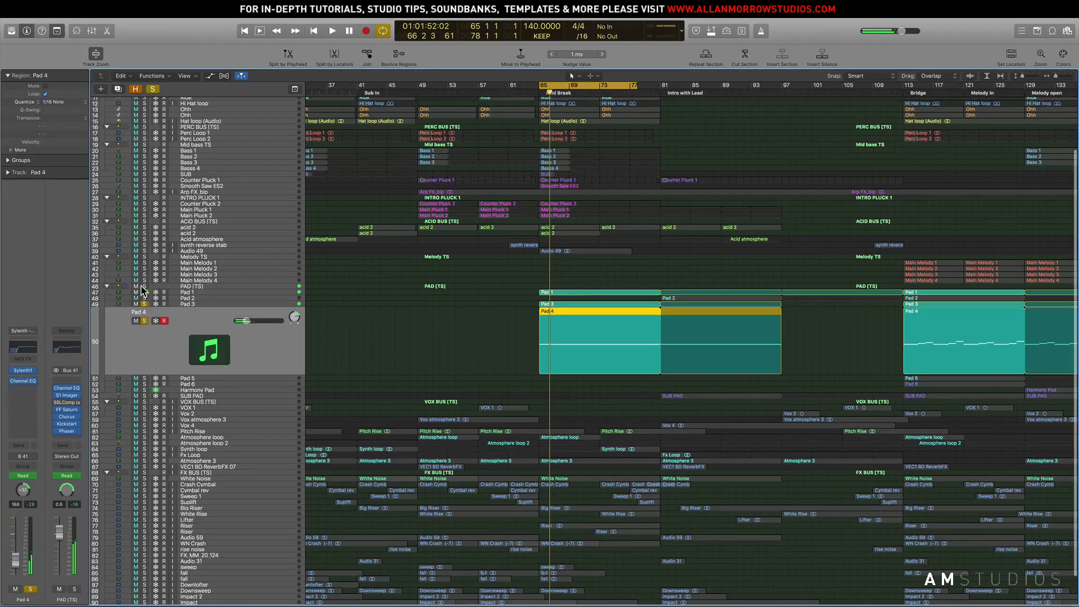
click(145, 292)
click(144, 304)
key(space)
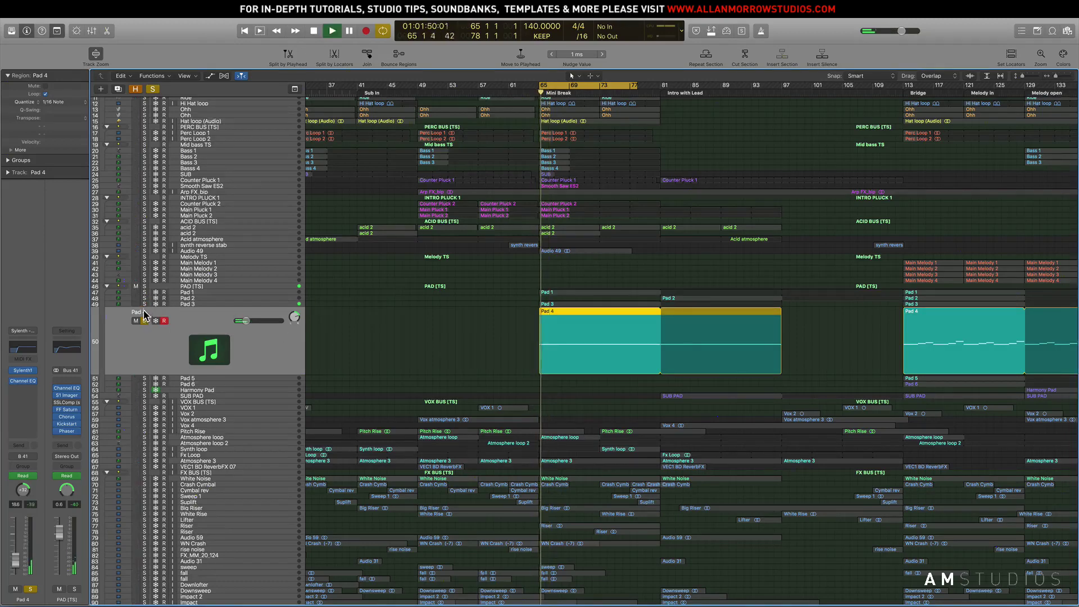
Restart playback, bring Pad 3 and Pad 1 back into the solo alongside Pad 4, and stop.
key(space)
click(191, 305)
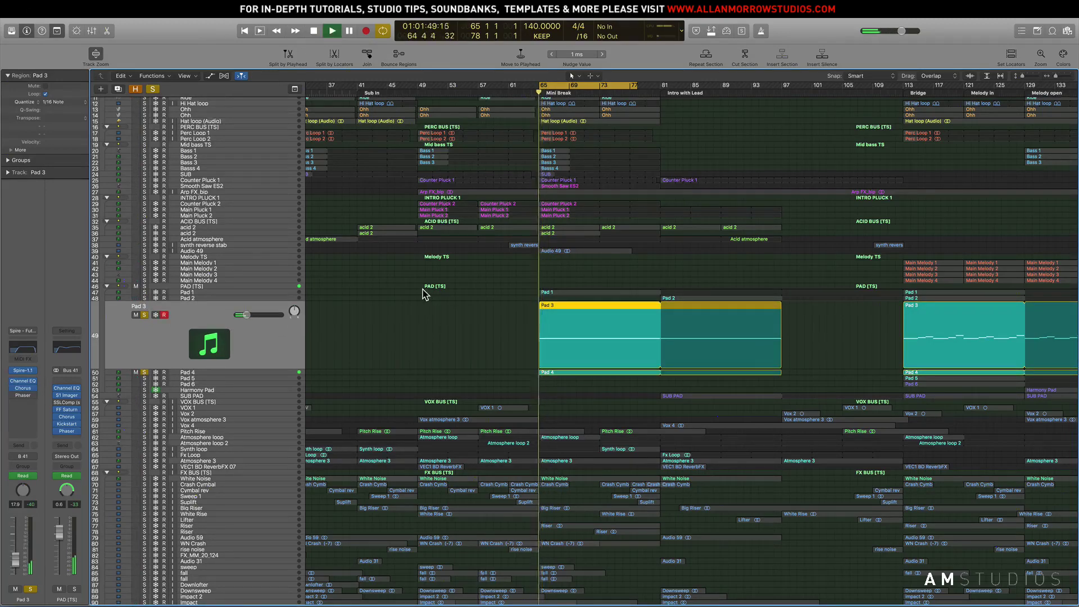
click(145, 292)
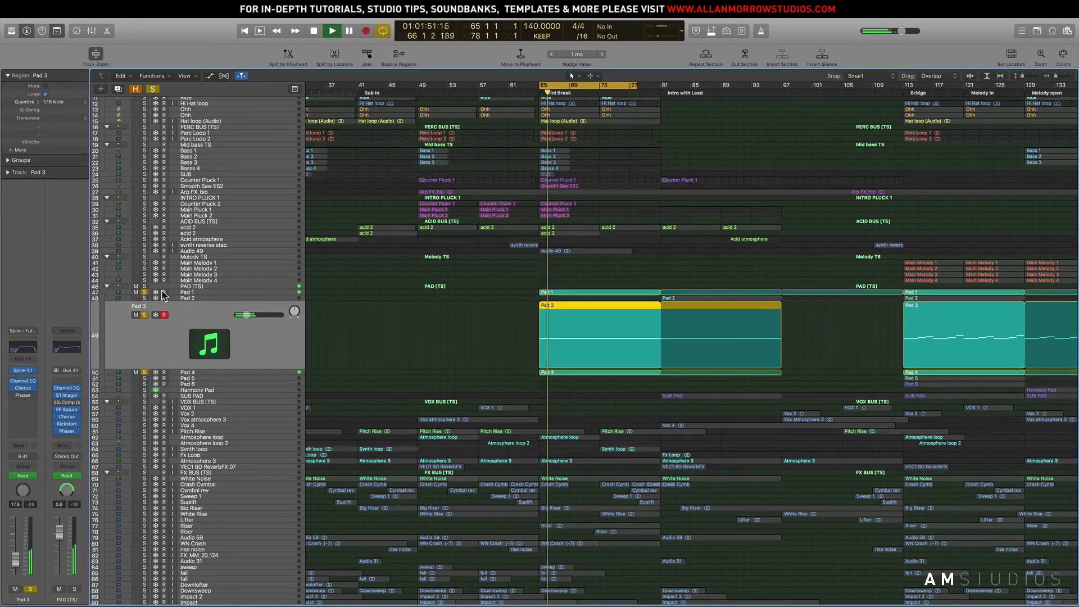
key(space)
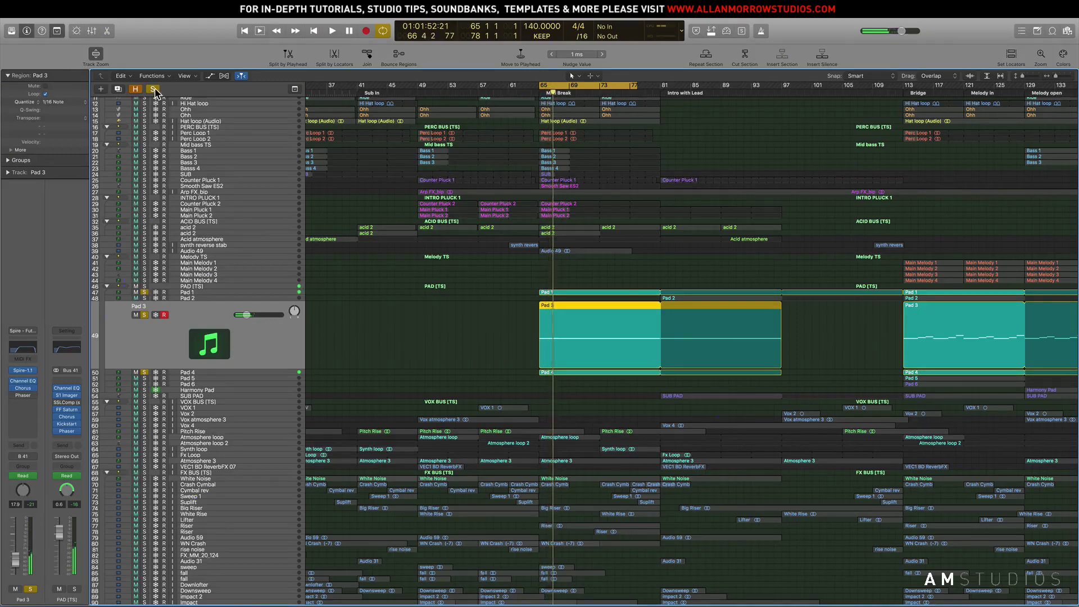
Clear all solos and play the Mini Break in full mix while reviewing its layers across the arrangement.
click(154, 90)
scroll(452, 431, right, 3)
scroll(453, 431, down, 1)
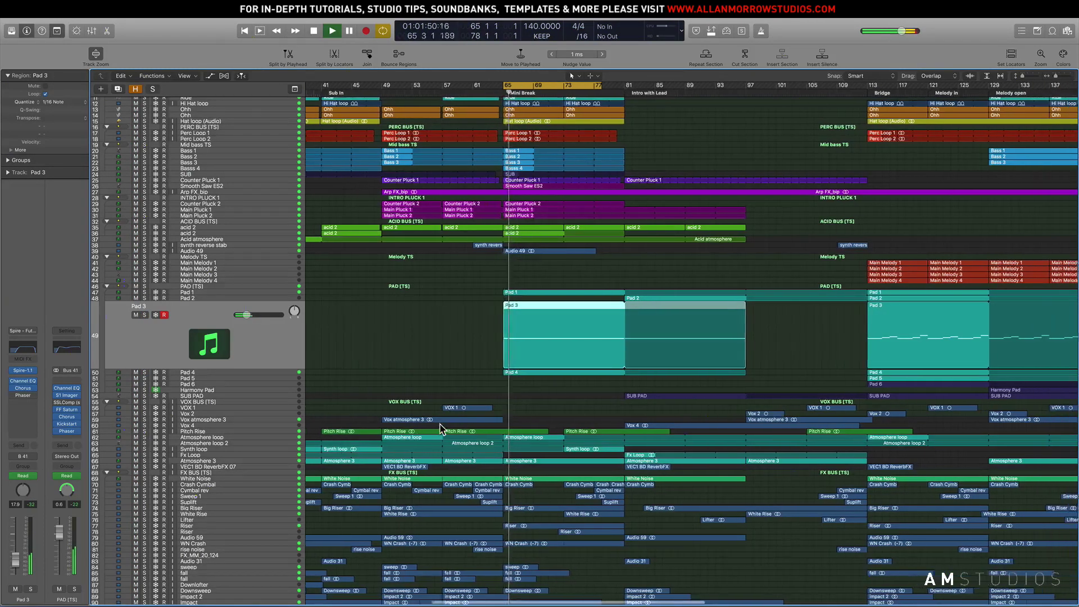
scroll(436, 429, up, 1)
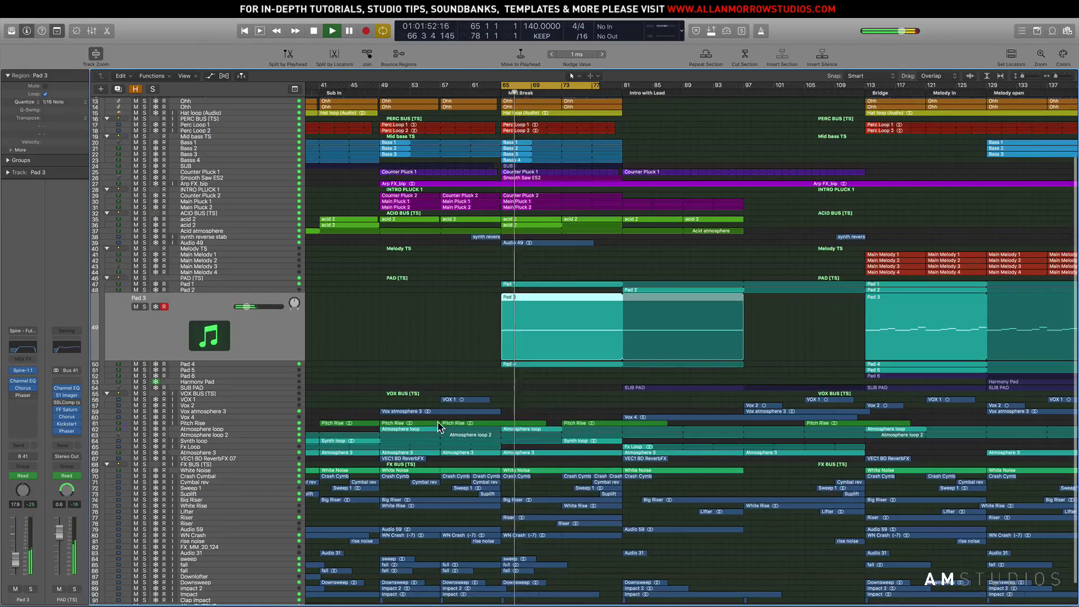
scroll(474, 427, up, 1)
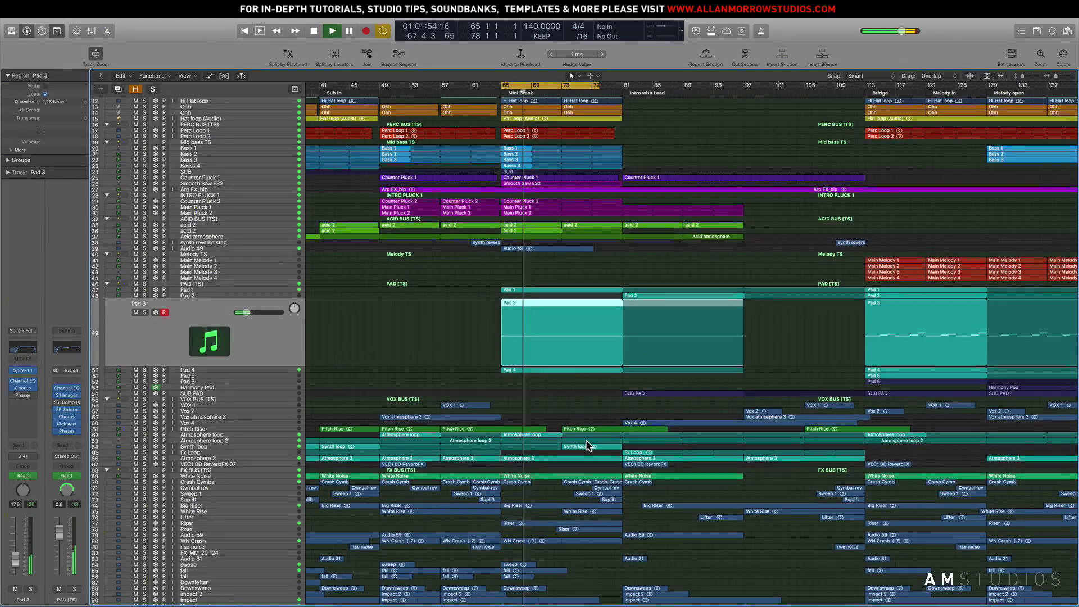
scroll(555, 433, up, 5)
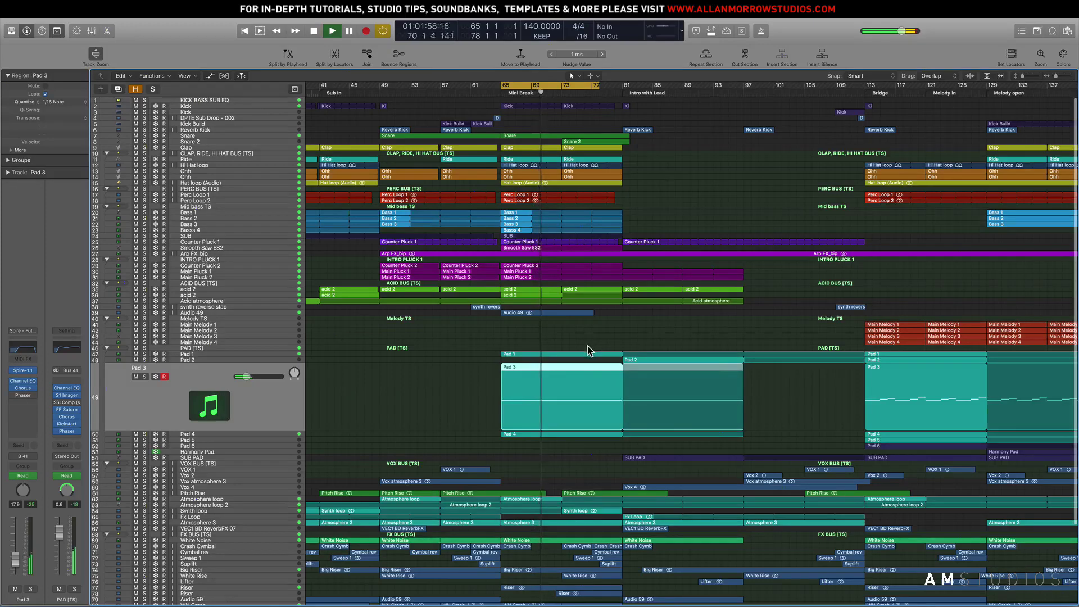
scroll(645, 183, right, 3)
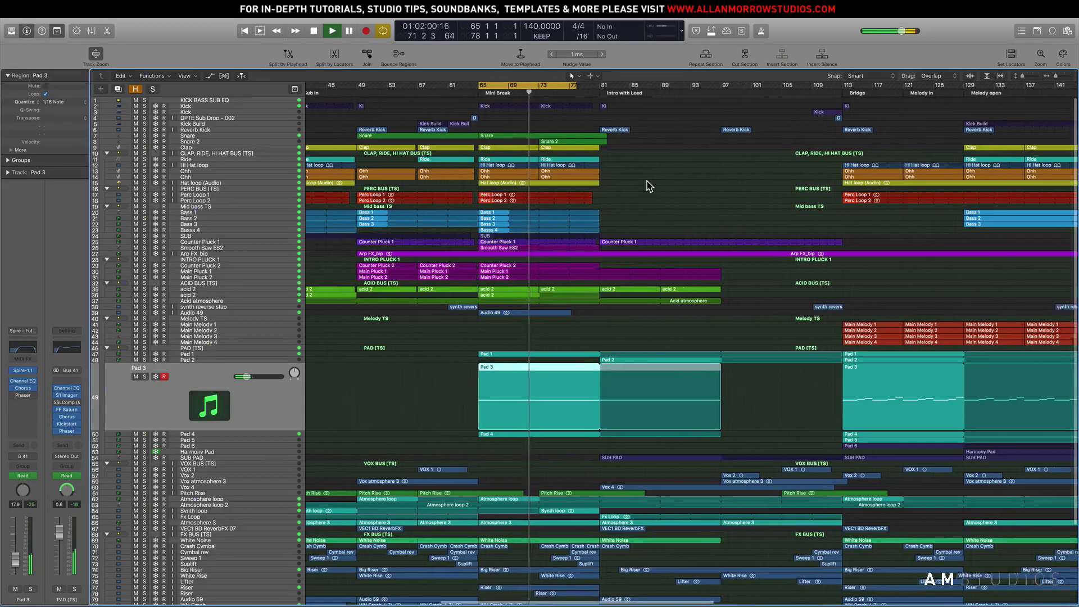
Extend the cycle range to bar 94 and play on into the Intro with Lead section, selecting the Atmosphere loop track on the way.
drag(559, 84, 682, 84)
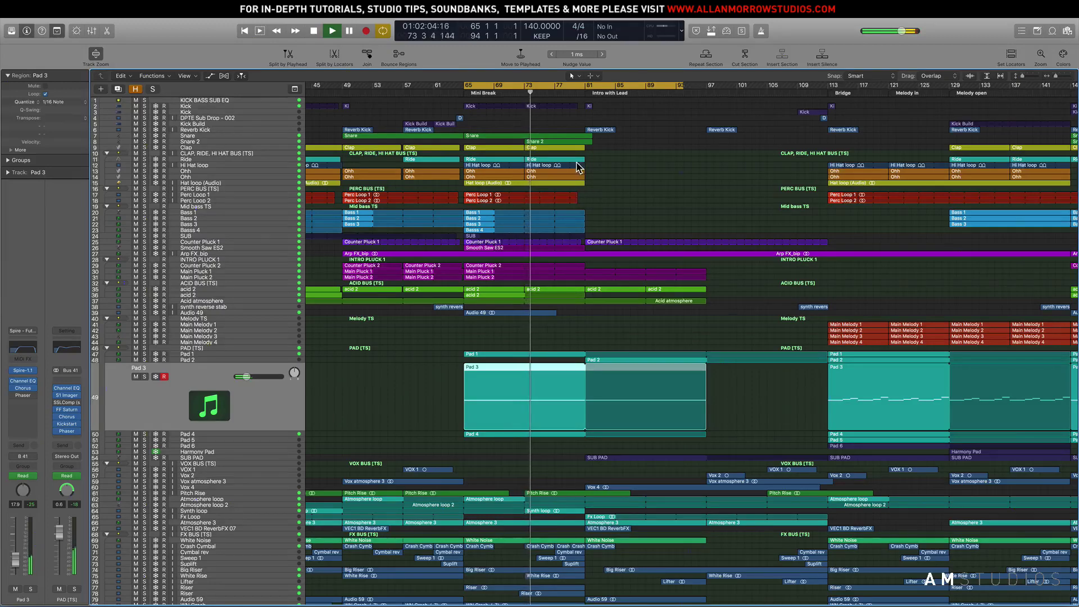
scroll(598, 212, right, 3)
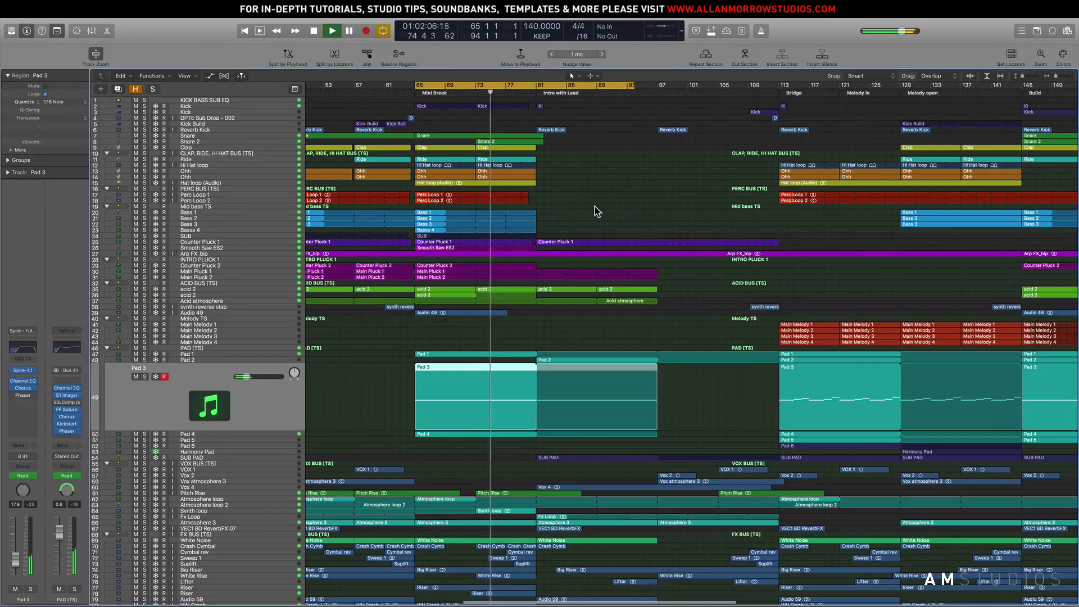
scroll(598, 198, down, 3)
scroll(598, 198, right, 3)
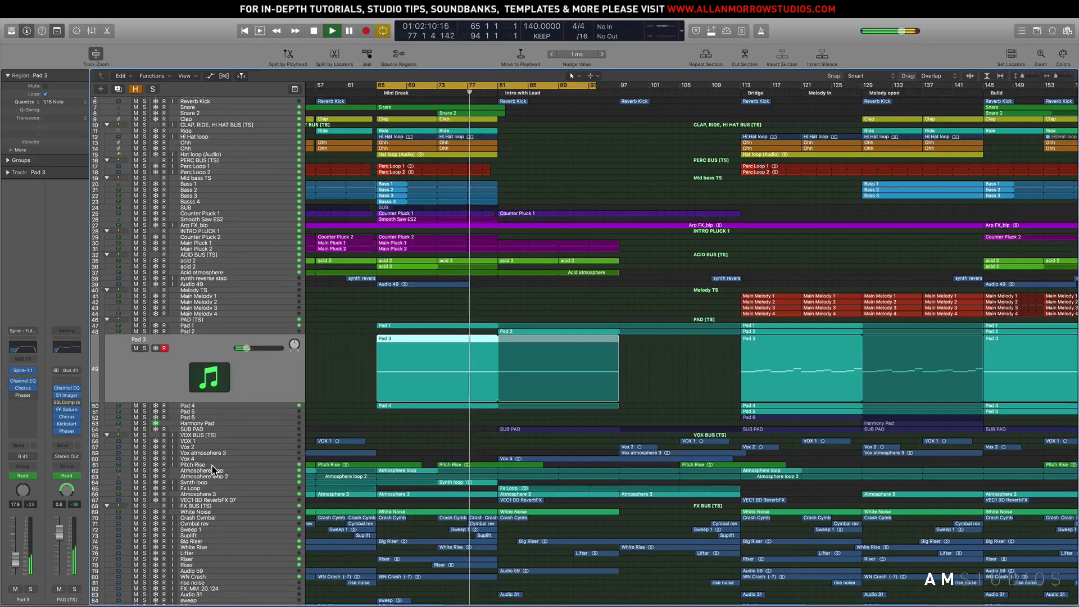
click(213, 473)
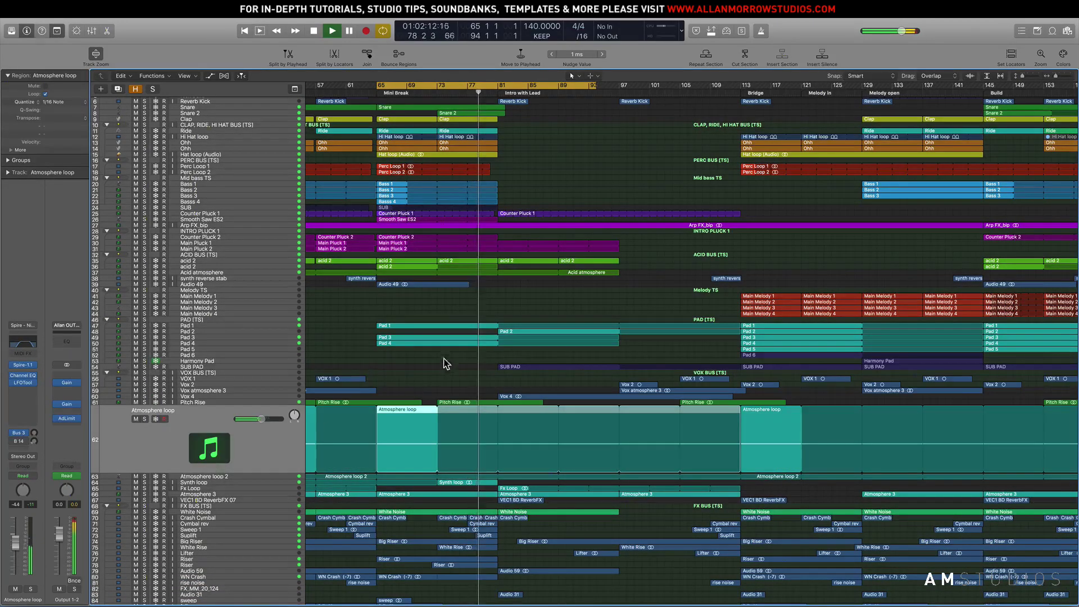
scroll(522, 268, up, 2)
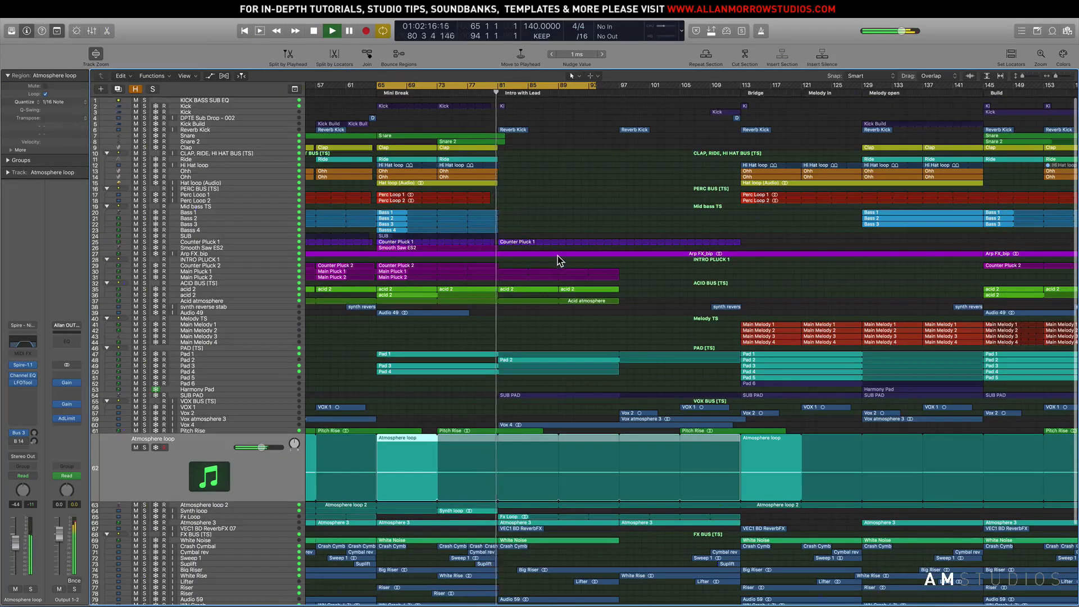
scroll(567, 226, up, 1)
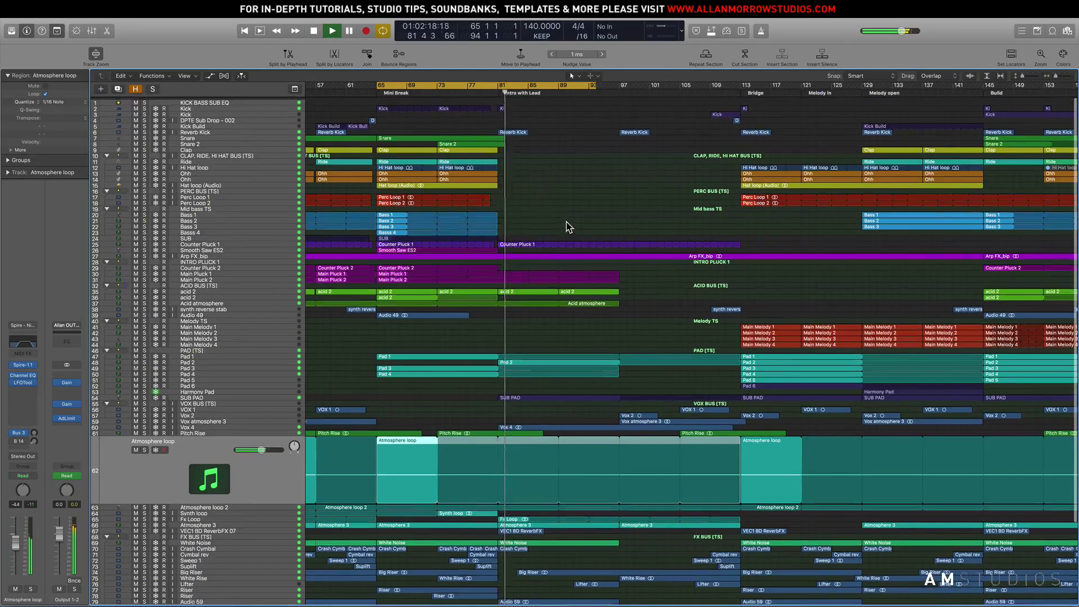
Stop playback and move the cycle range to bars 81–110, starting at the Intro with Lead section.
key(space)
scroll(567, 226, down, 1)
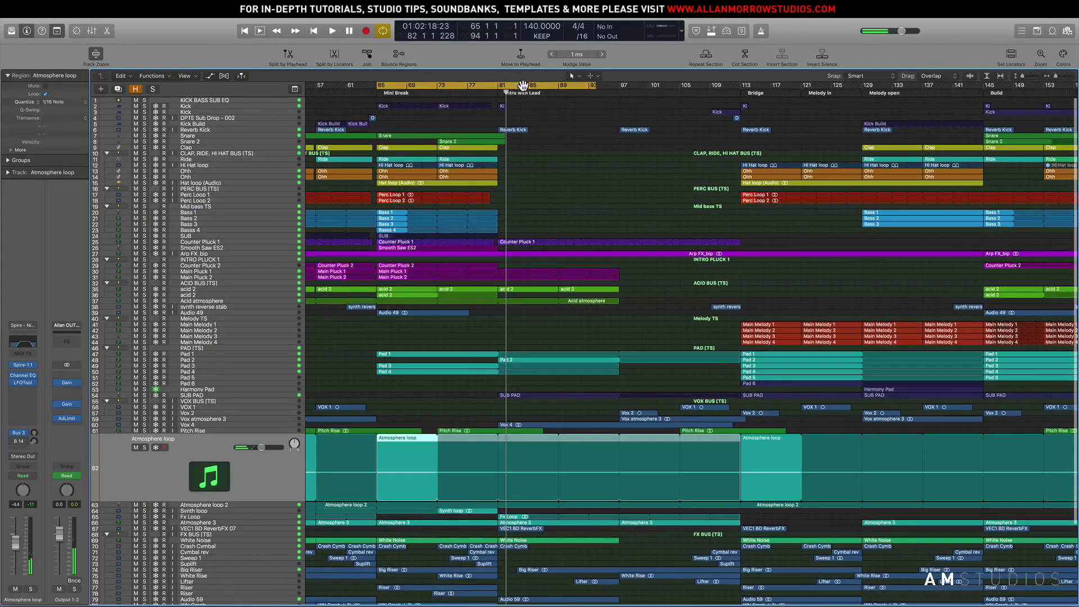
drag(522, 85, 644, 86)
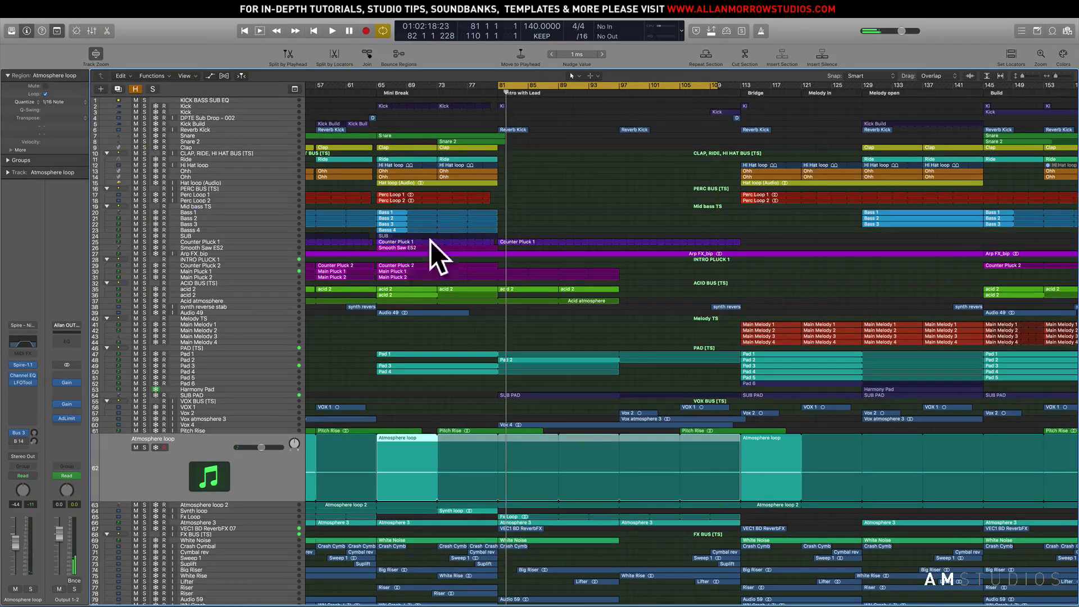
Solo the SUB PAD track and play it from bar 81 in the Intro with Lead section.
scroll(393, 166, right, 1)
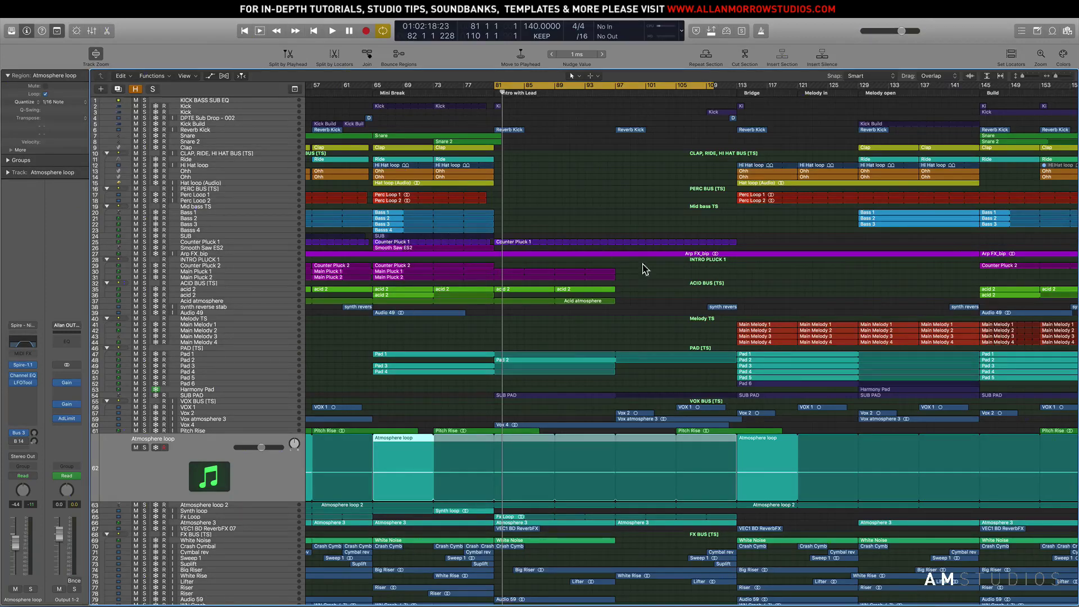
scroll(593, 275, down, 1)
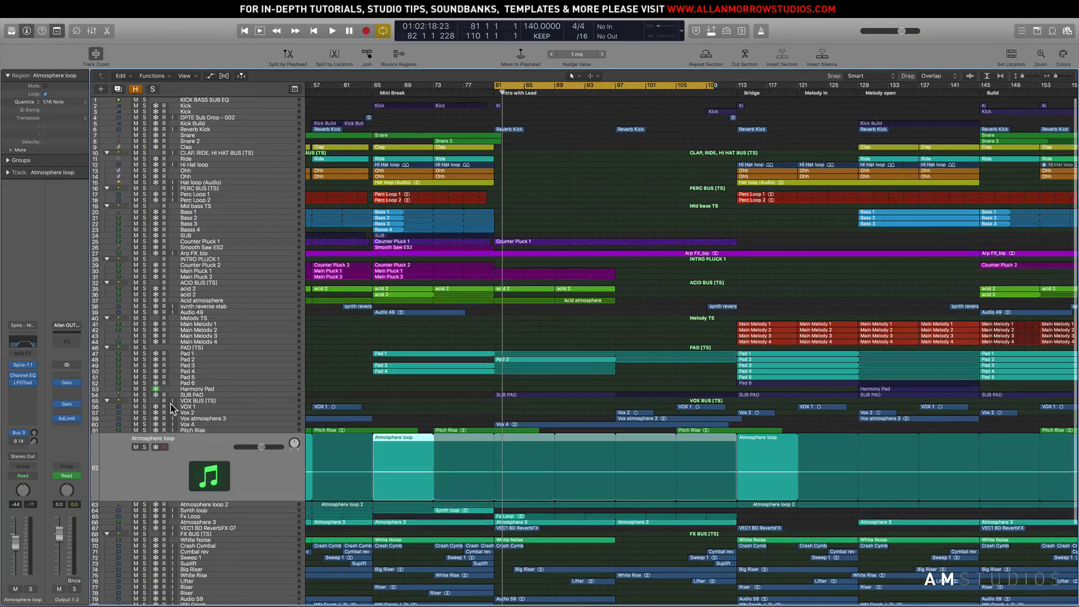
click(146, 395)
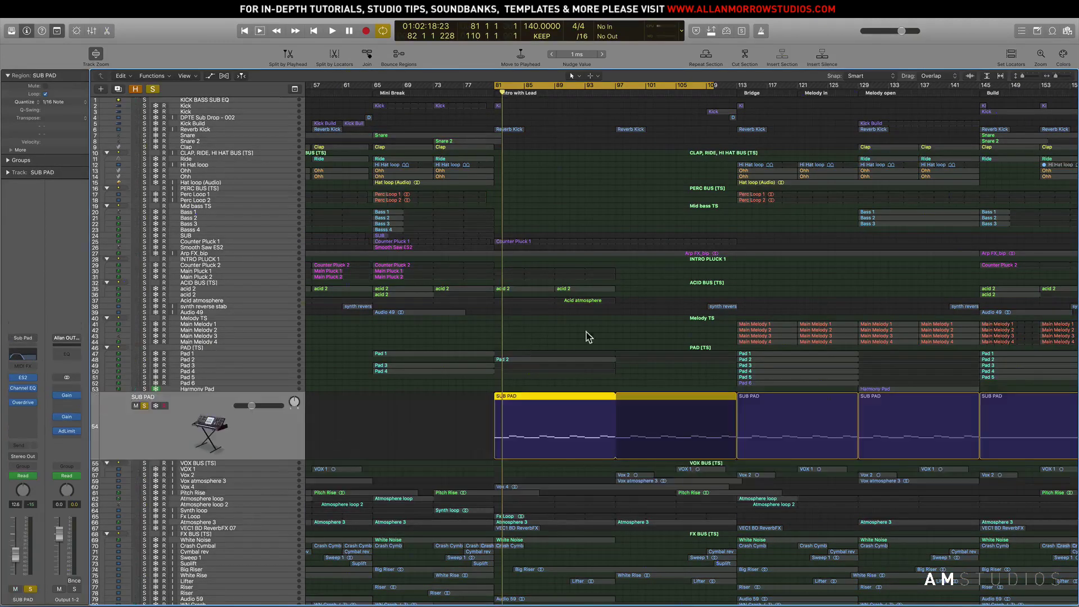
key(space)
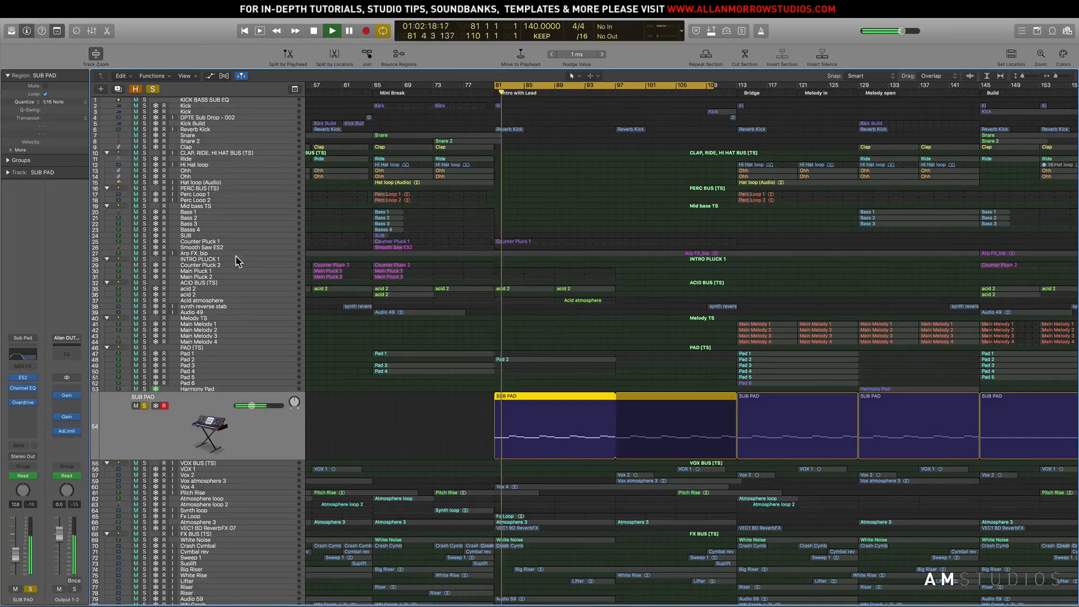
Stop, add Counter Pluck 1 to the solo alongside SUB PAD, and restart playback from bar 81.
click(206, 248)
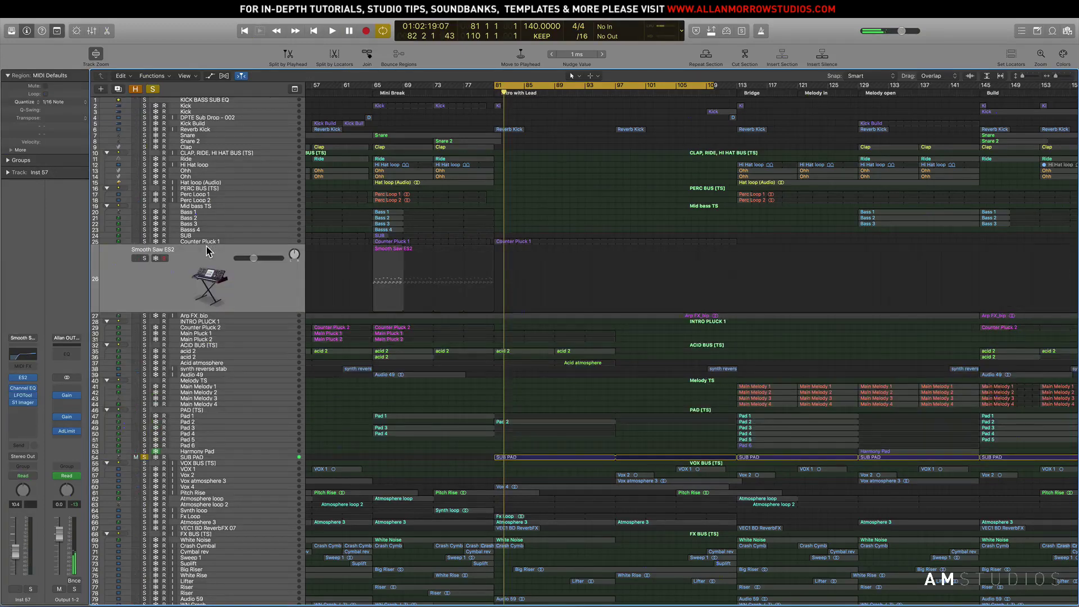
click(205, 242)
click(145, 252)
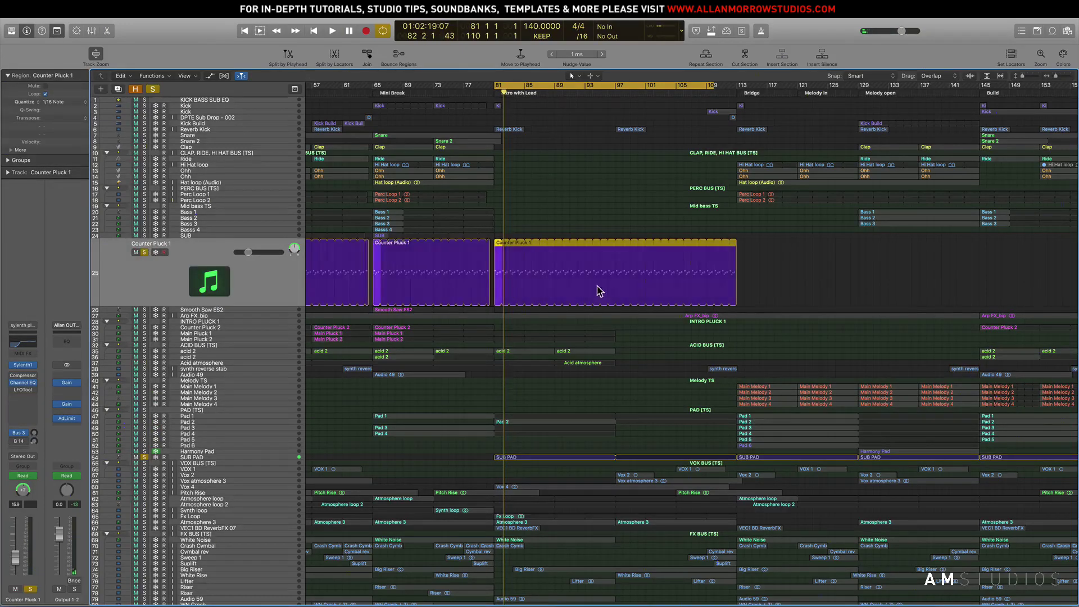
key(space)
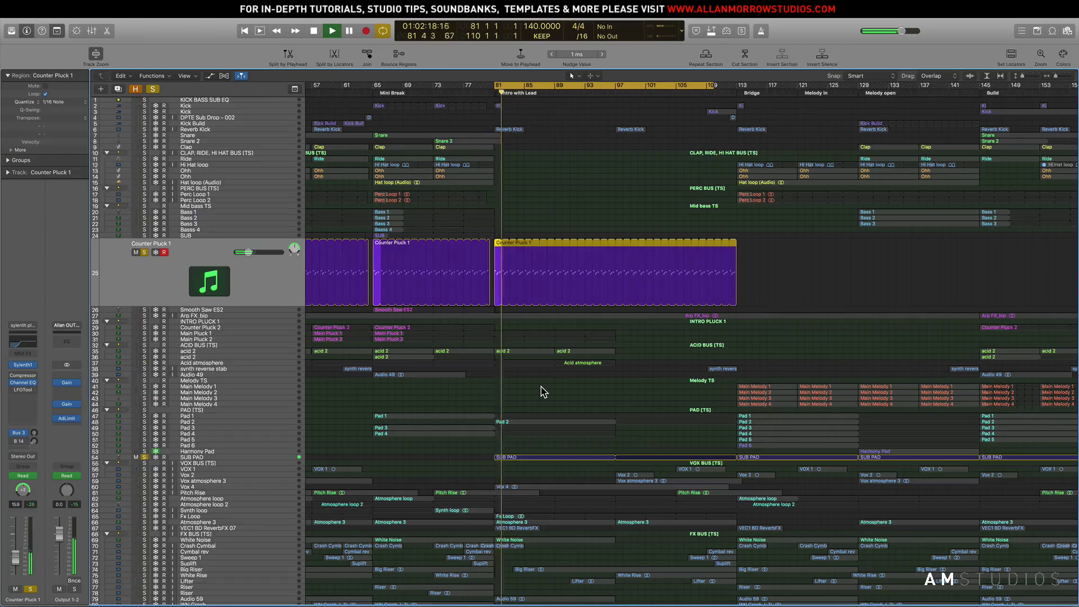
Add Arp FX_bip, Vox 4 and Pad 2 to the solo one by one during playback.
click(145, 316)
click(194, 316)
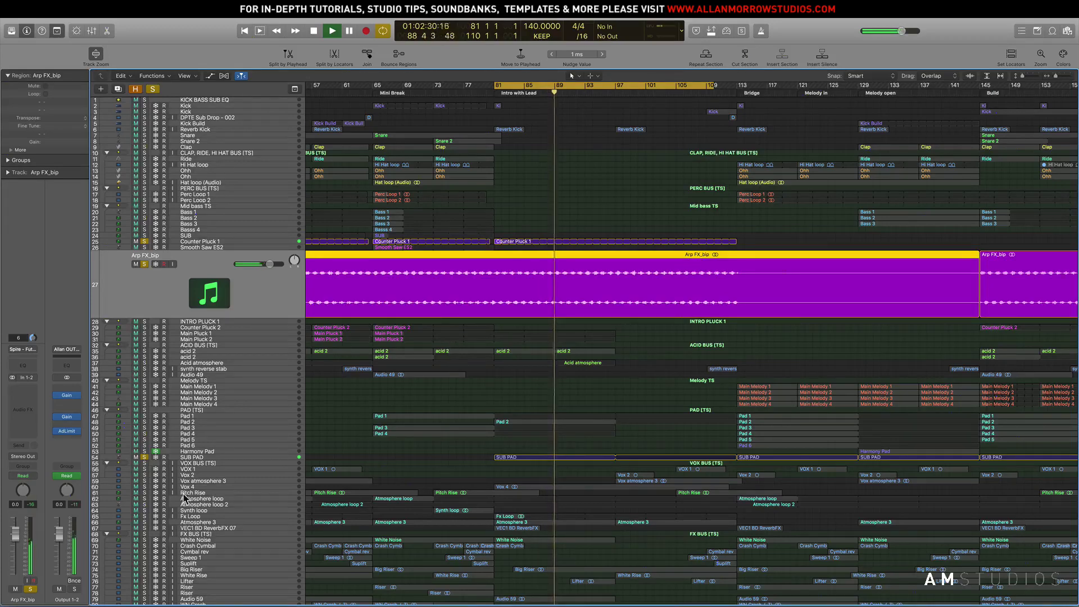
click(145, 487)
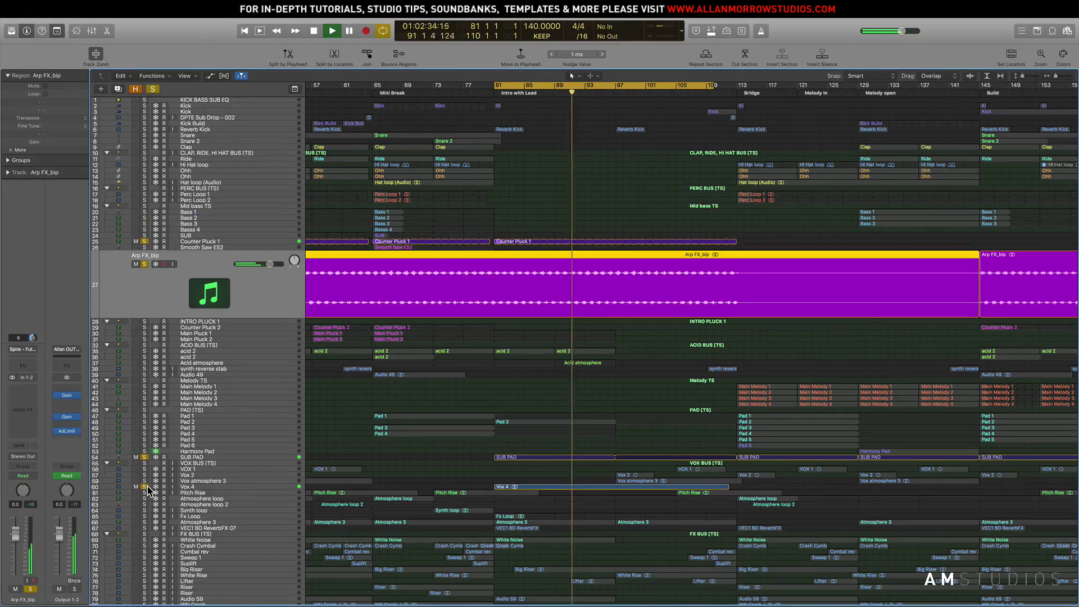
scroll(397, 486, down, 1)
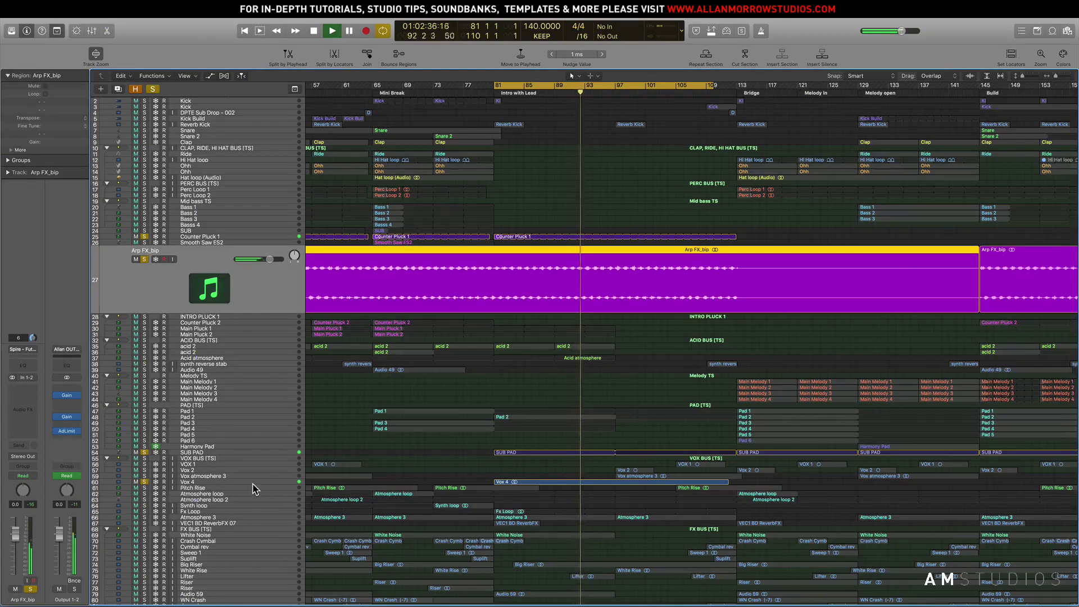
click(145, 417)
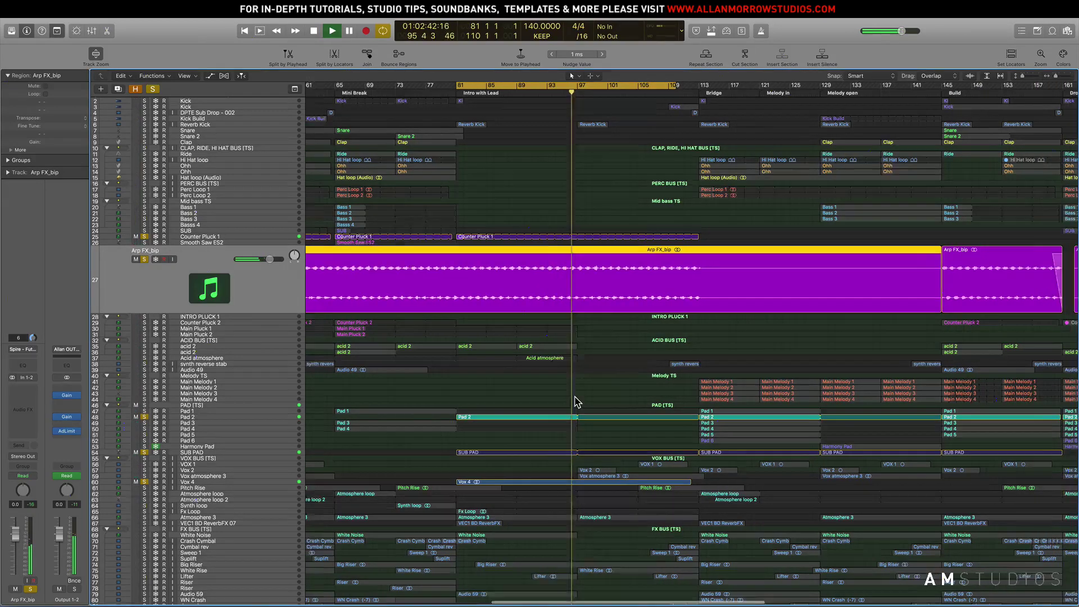
scroll(579, 397, right, 5)
Stop, add Acid atmosphere to the soloed layers, and replay the Intro with Lead from bar 81.
key(space)
click(220, 359)
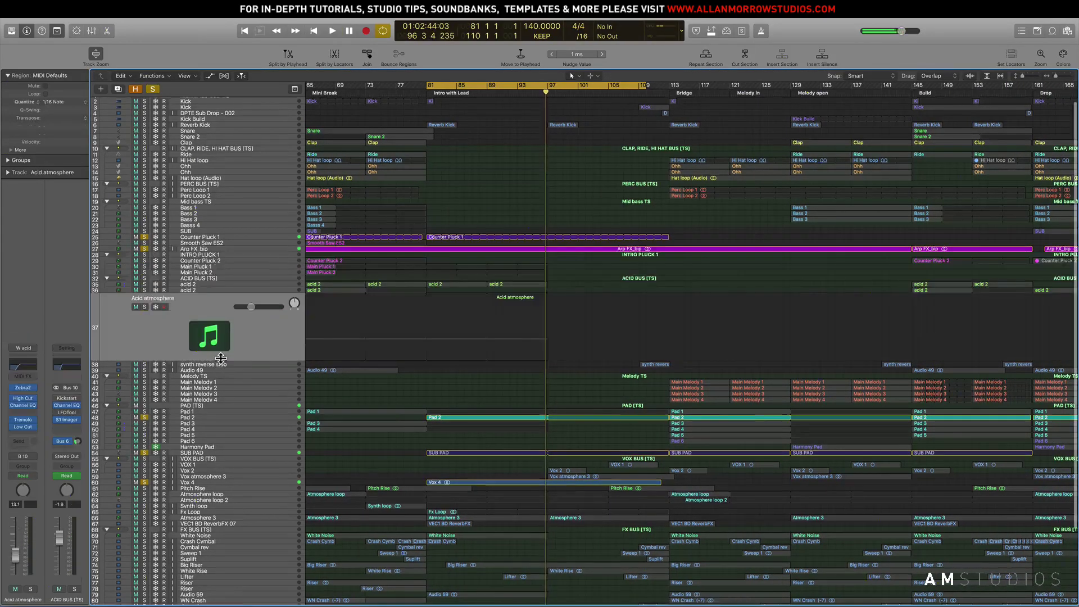
click(450, 331)
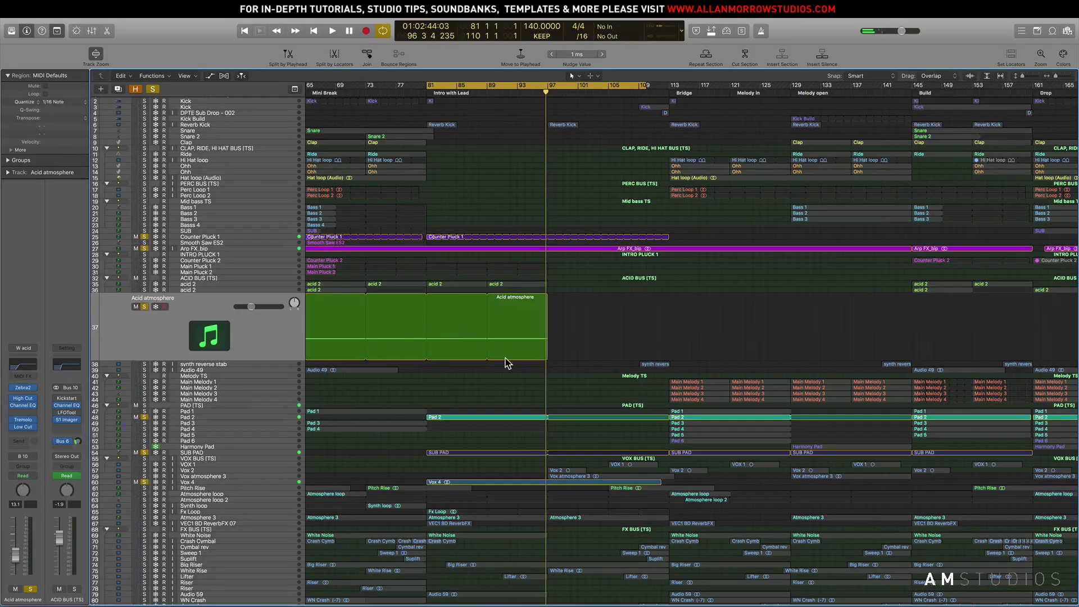
key(space)
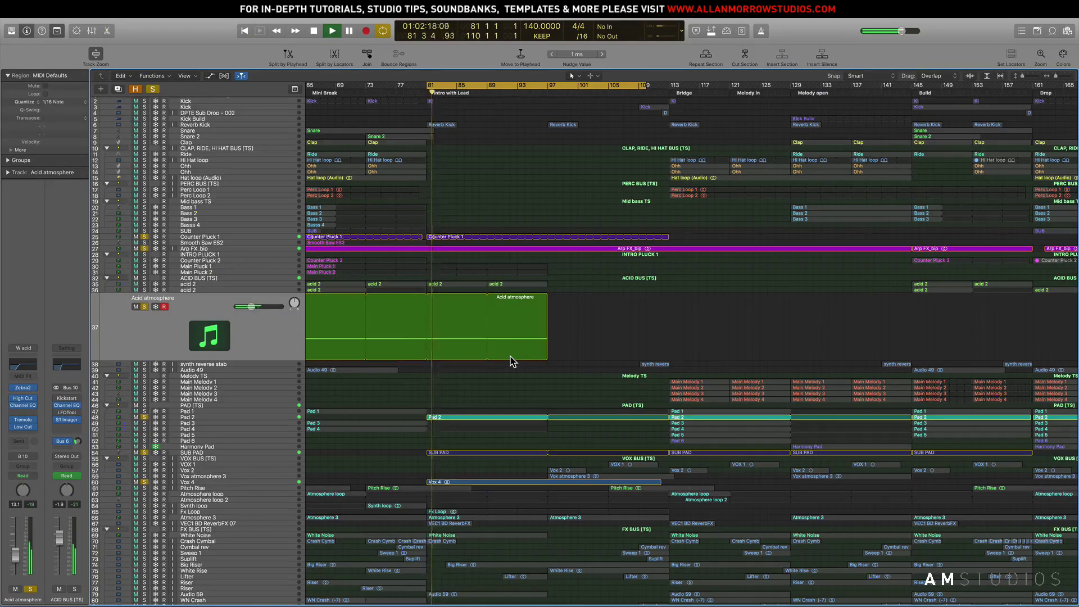
Clear all solos during playback and solo only Main Pluck 1 in the INTRO PLUCK 1 group.
scroll(597, 345, left, 3)
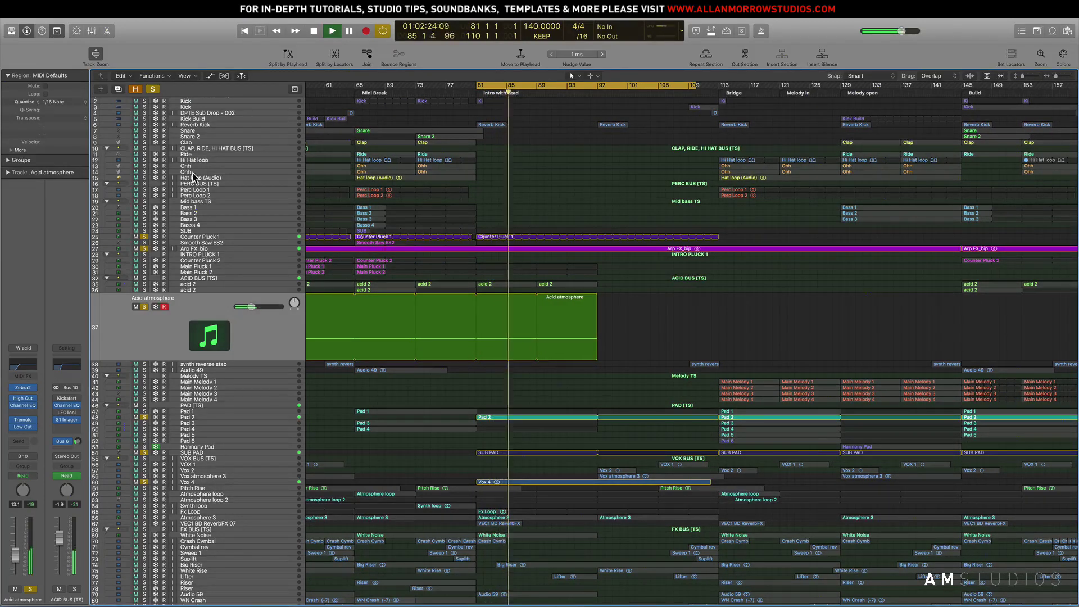
click(152, 89)
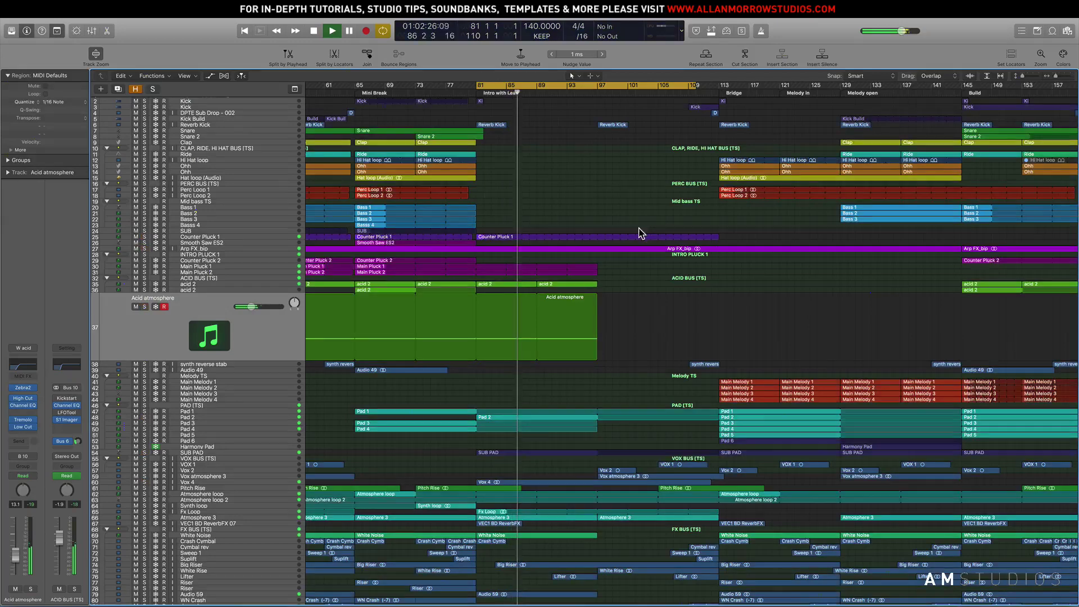
click(143, 260)
click(199, 261)
click(144, 270)
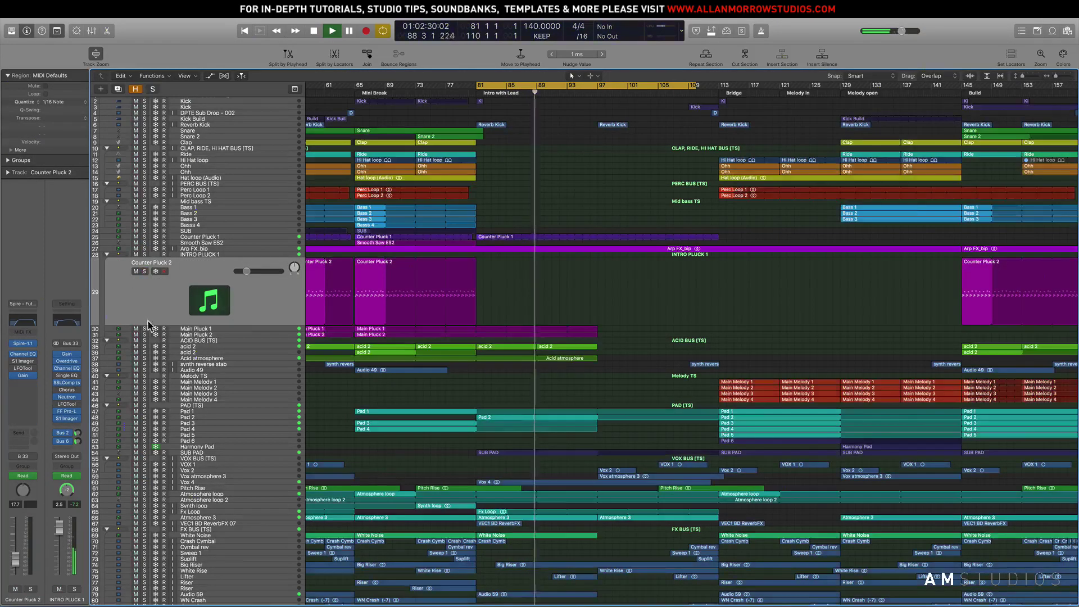
click(144, 329)
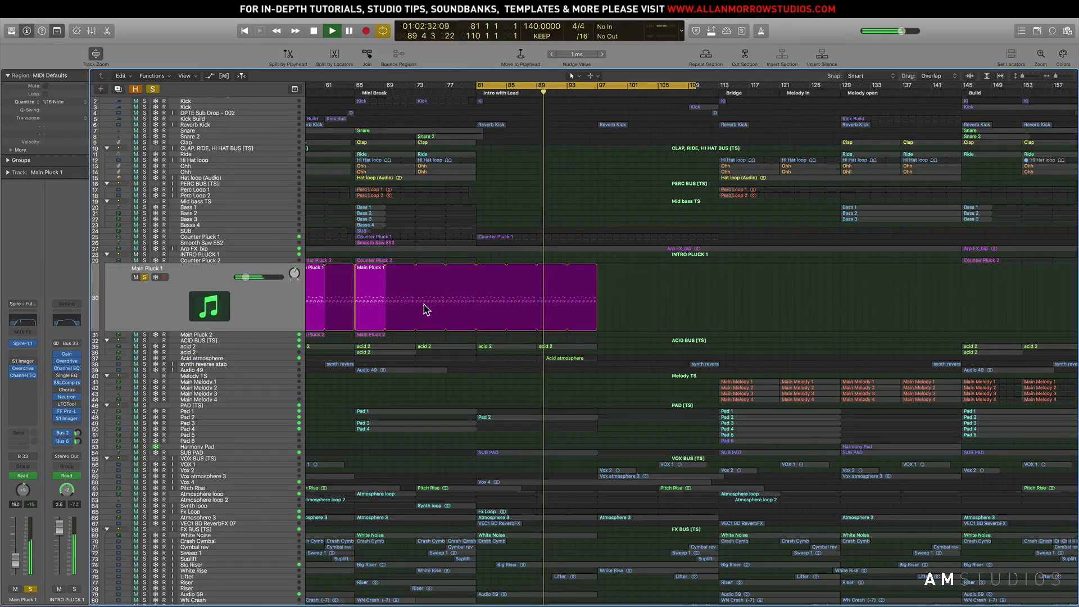
Select Main Pluck 2 and audition it in solo while playback continues.
click(144, 334)
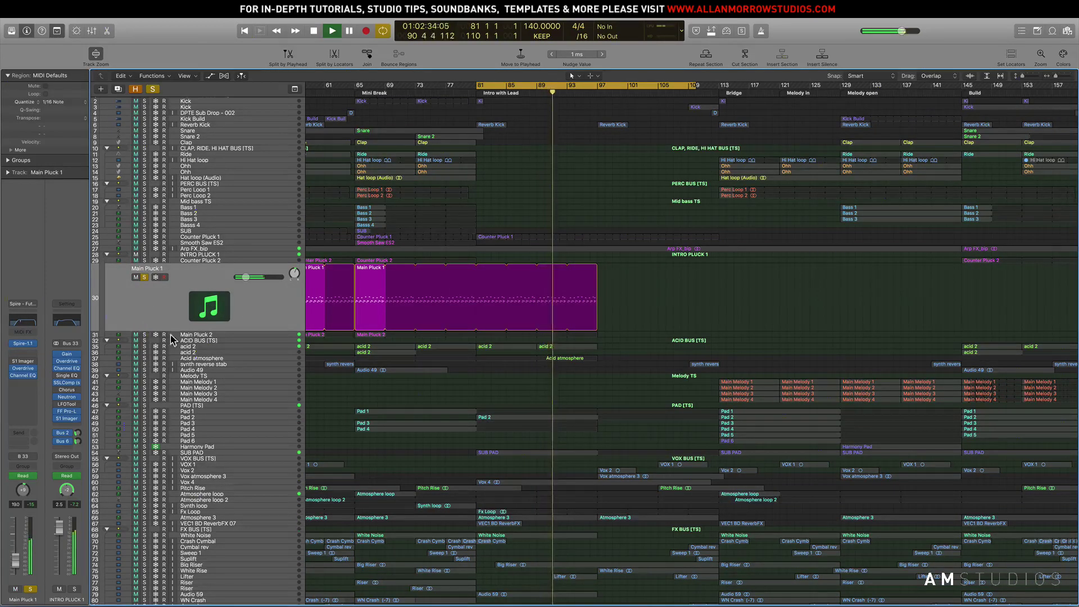
click(218, 337)
click(144, 281)
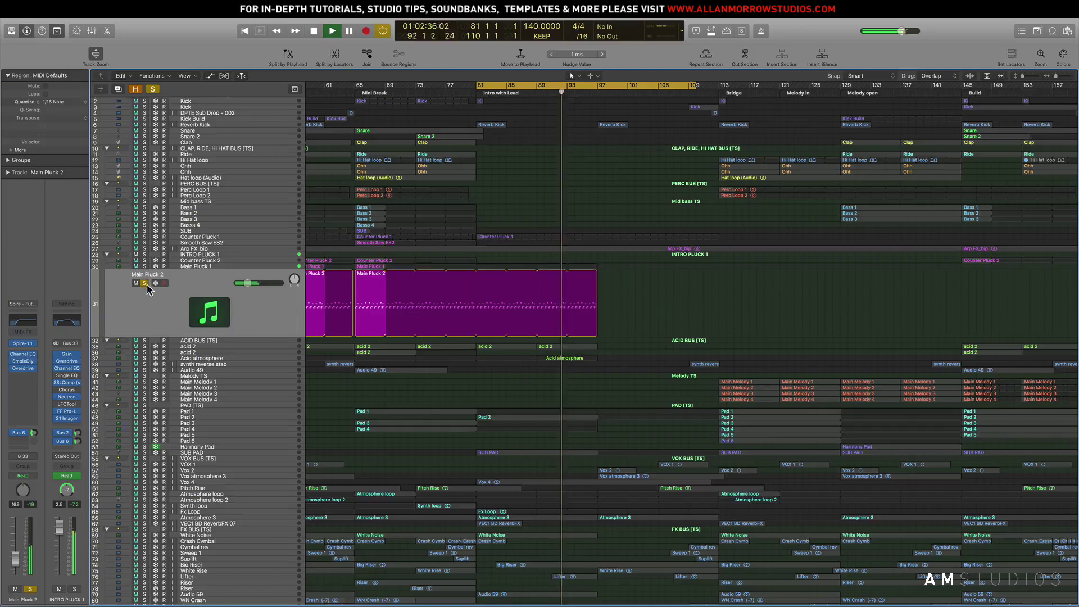
Return to the full mix and review all tracks of the Intro with Lead down to the FX layers.
scroll(579, 217, right, 3)
scroll(579, 216, up, 1)
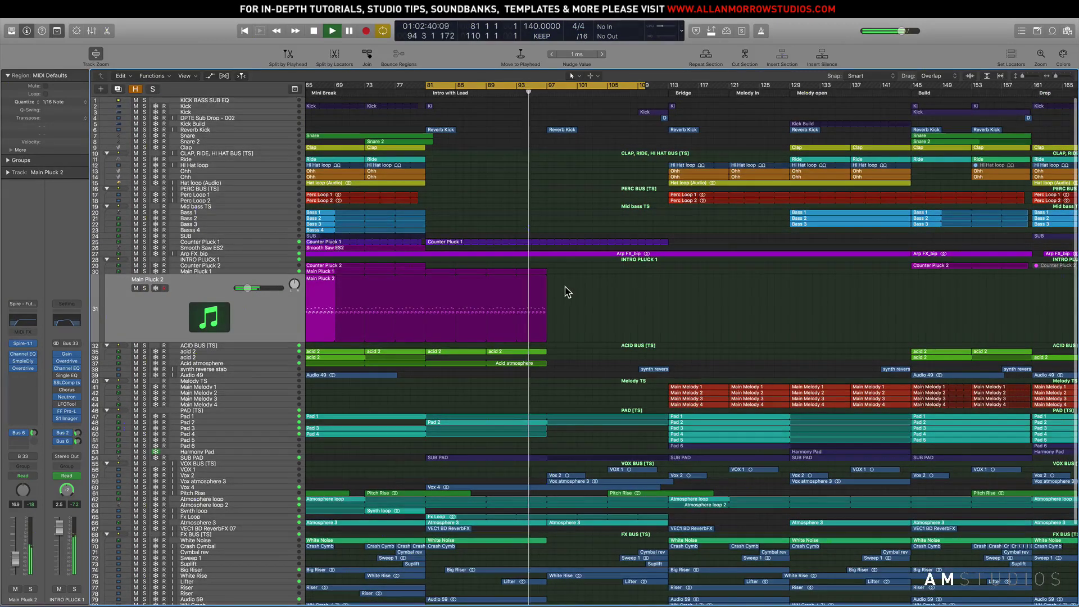
scroll(571, 287, down, 5)
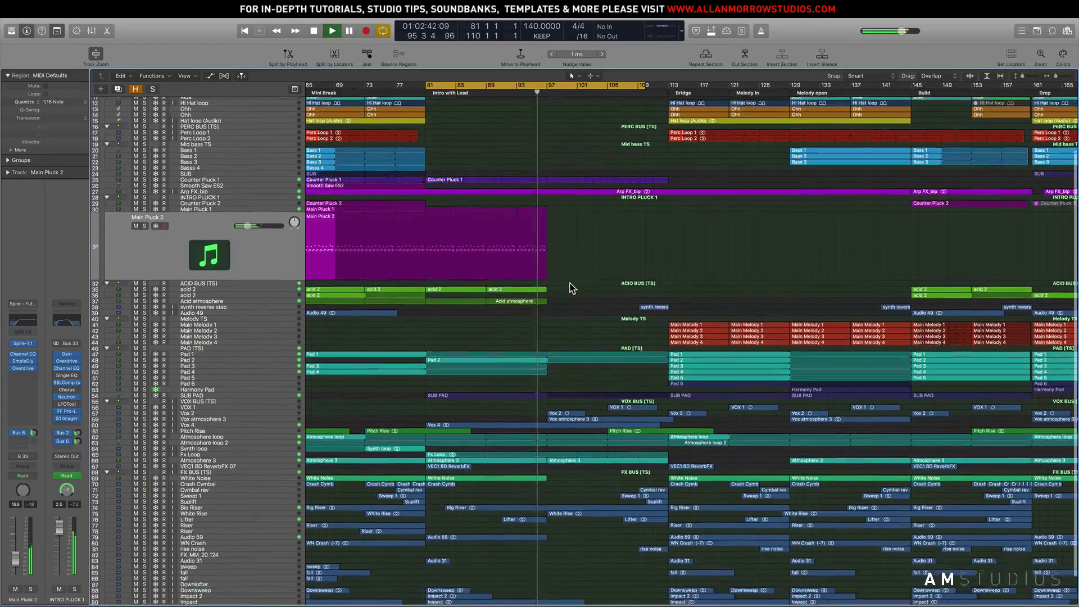
scroll(613, 284, down, 1)
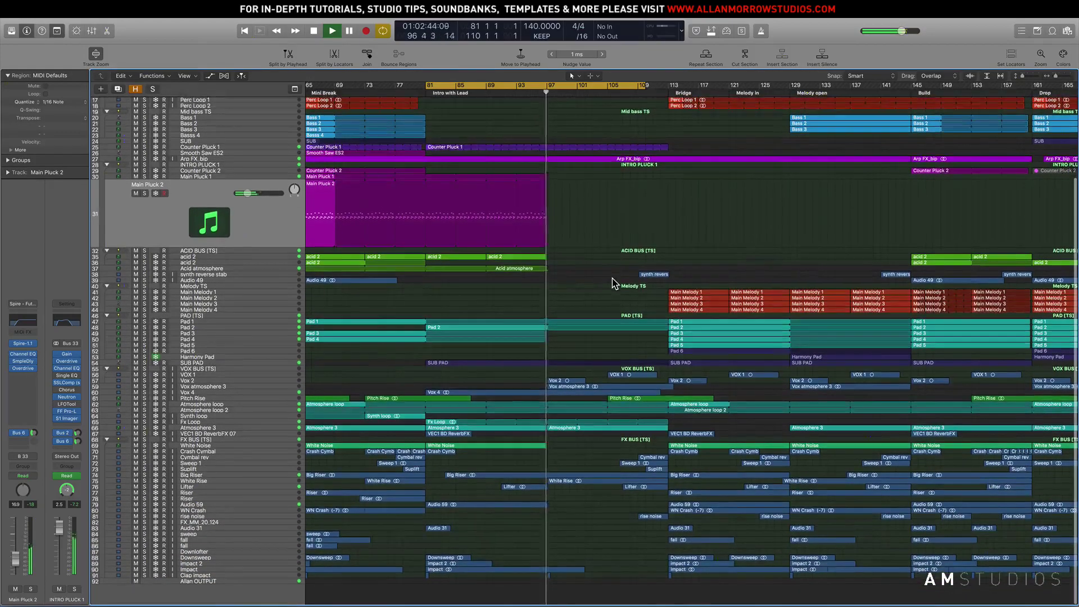
Stop playback and set the cycle range to bars 97–113, ending at the Bridge.
key(space)
scroll(629, 278, up, 3)
click(572, 85)
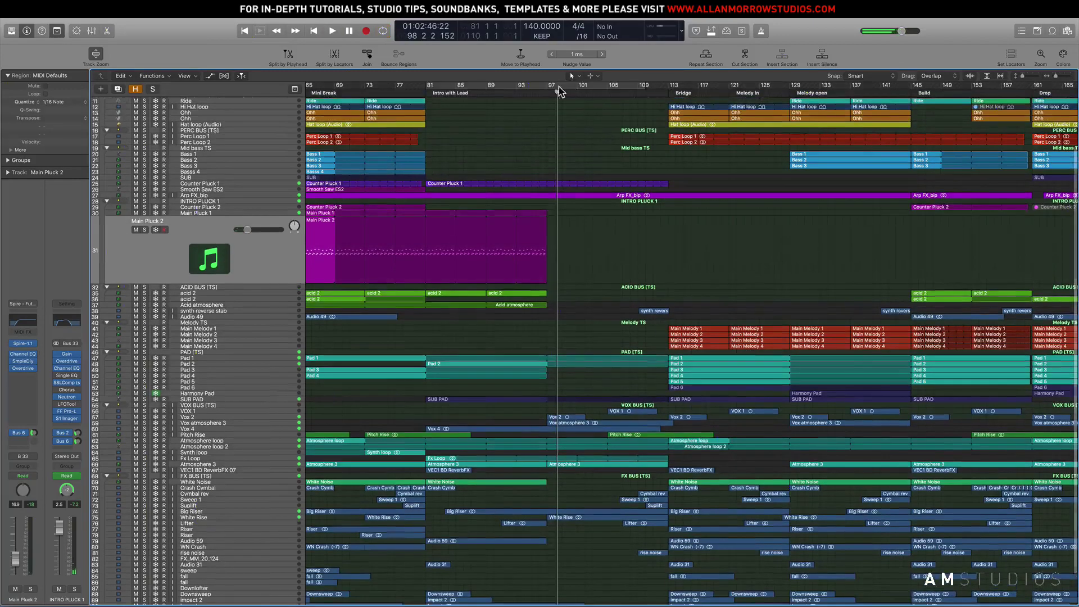
click(548, 87)
drag(548, 86, 668, 86)
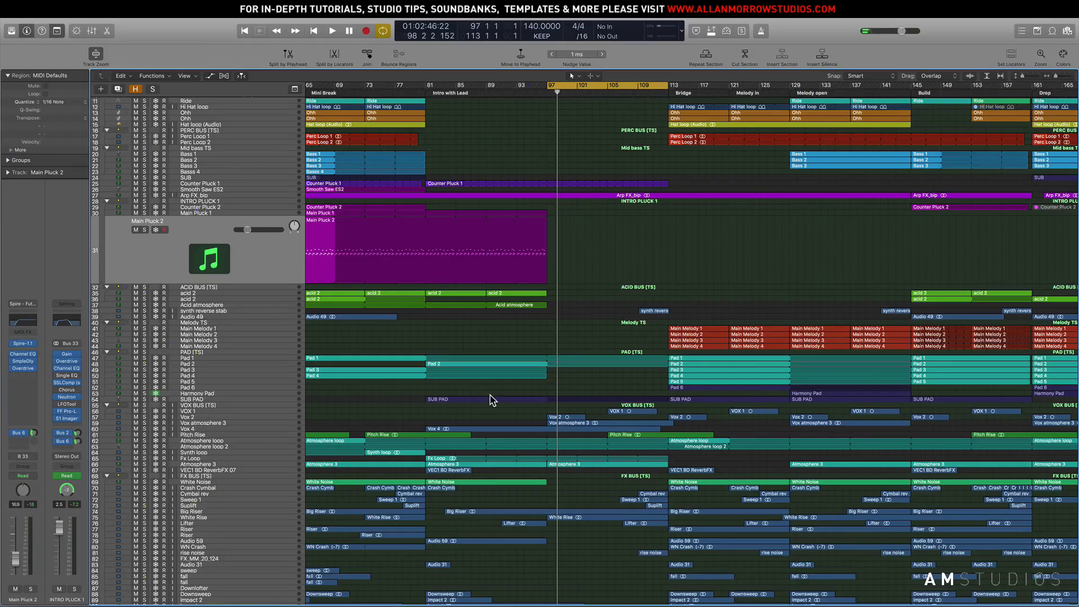
Solo SUB PAD, Vox 2 and Vox atmosphere 3 for the second half of the Intro with Lead.
click(145, 399)
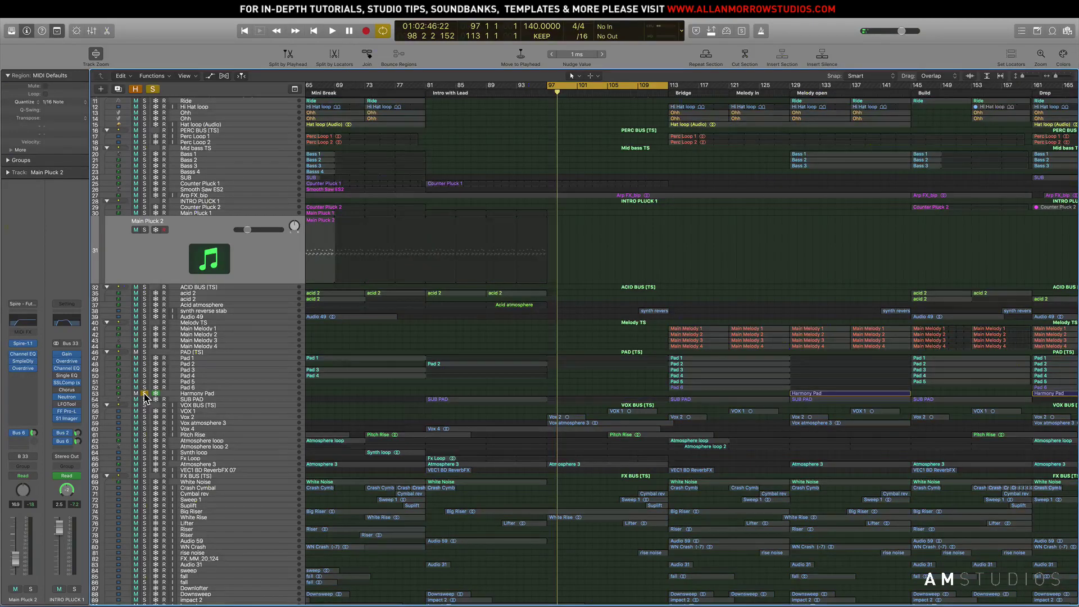
click(144, 399)
click(144, 399)
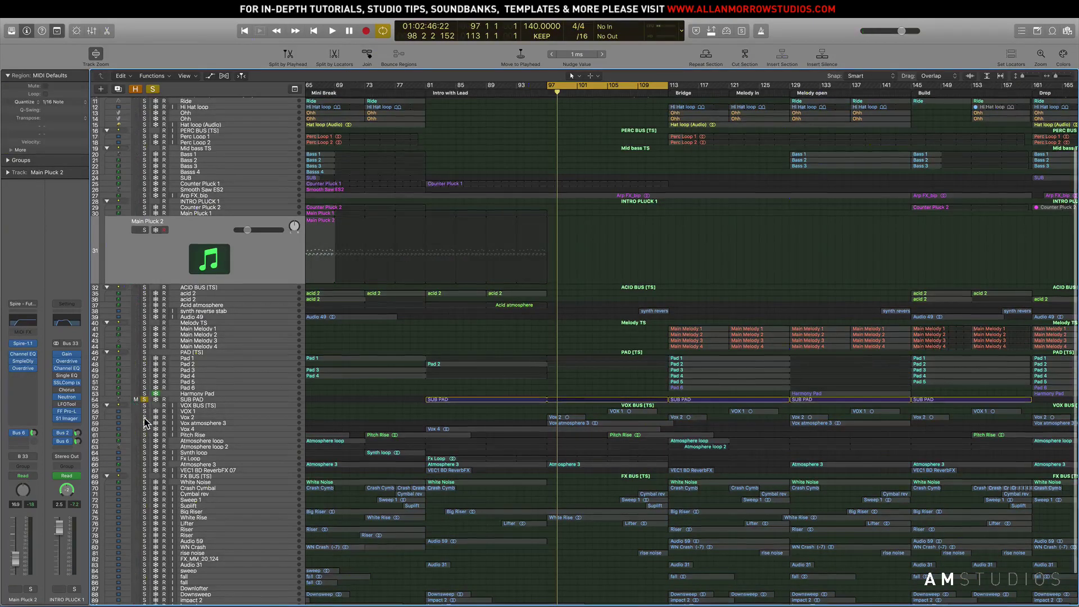
click(145, 417)
click(144, 423)
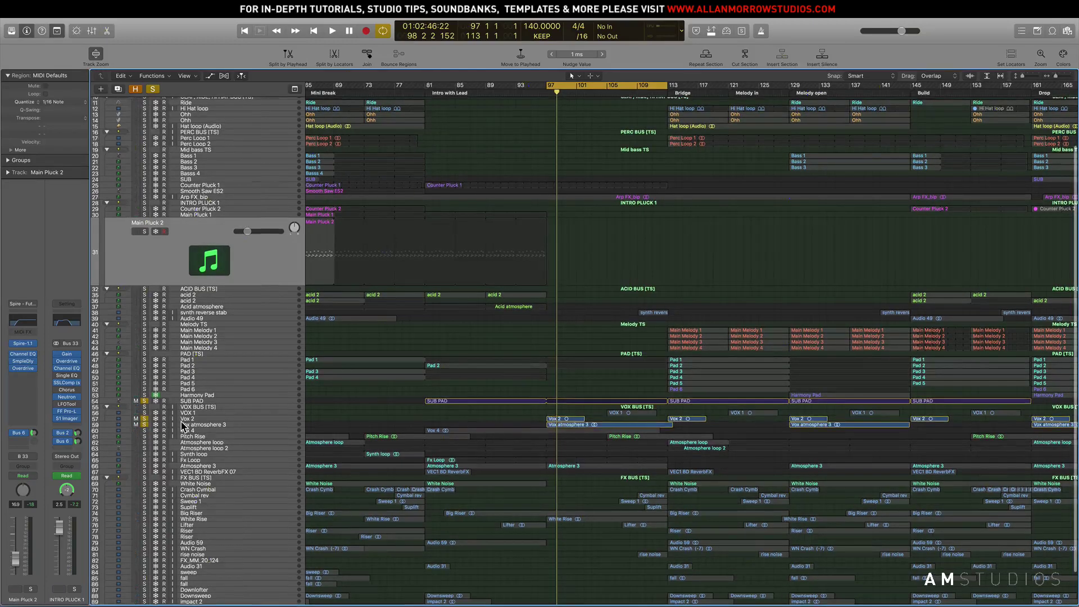
Play from bar 97 with the system volume raised, add VOX 1 to the solo, and select the Vox 2 track.
key(space)
key(XF86AudioRaiseVolume)
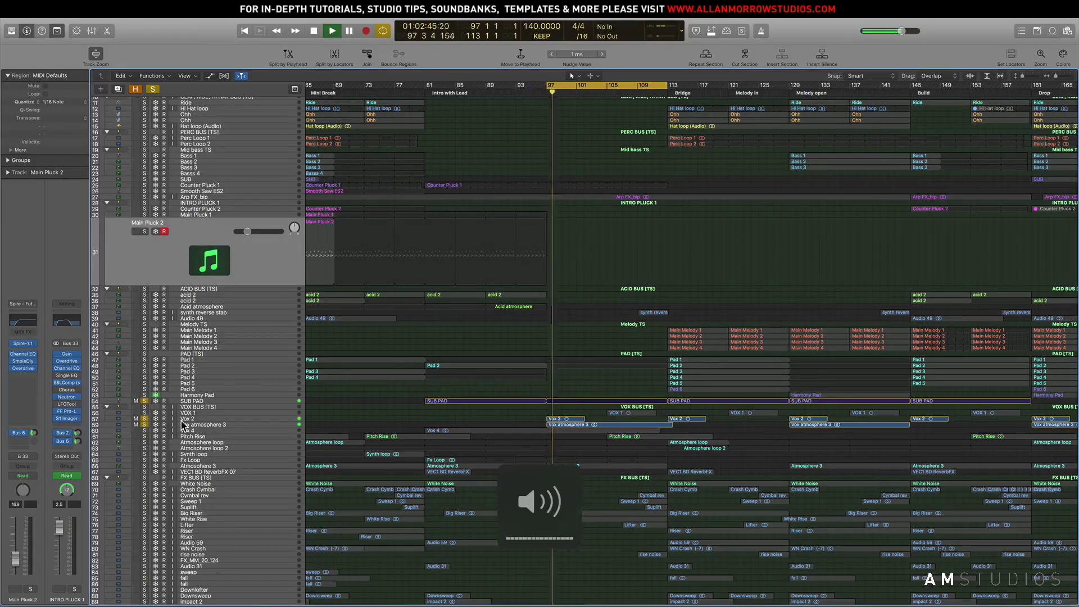
click(145, 412)
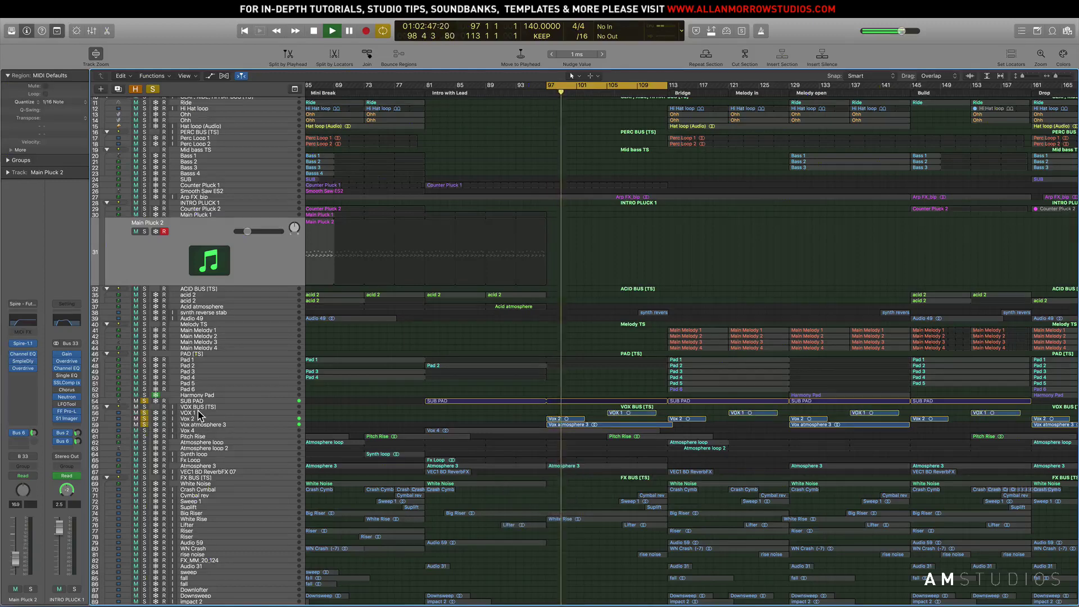
click(198, 417)
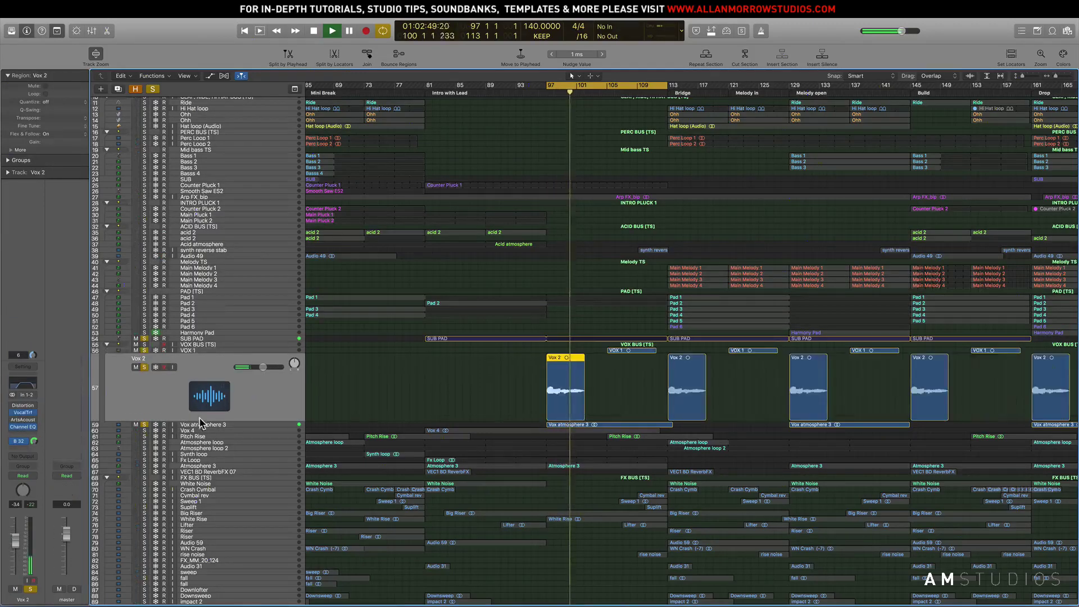
Add Counter Pluck 1 and Arp FX_bip to the soloed vocal layers and SUB PAD during playback.
scroll(465, 386, up, 3)
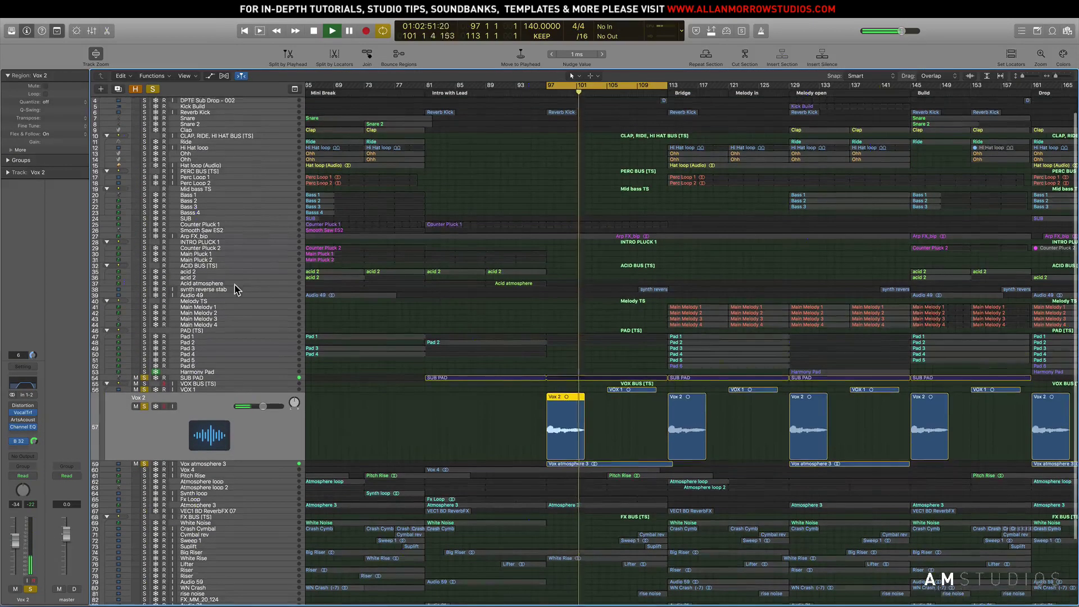
click(145, 224)
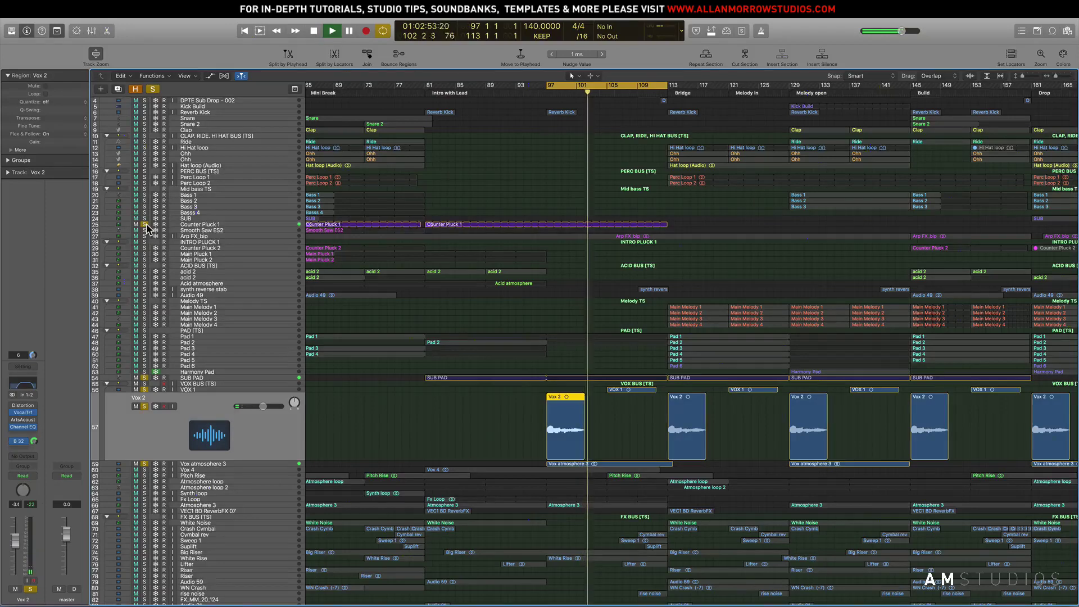
click(145, 236)
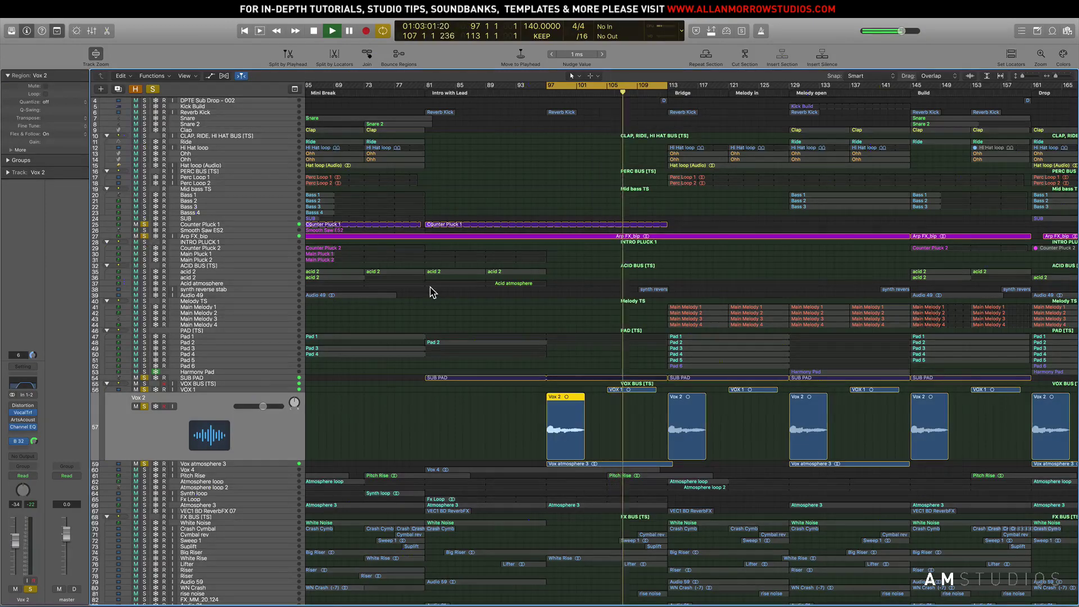
Clear the existing solos, then solo the Pad 1 track and play it from bar 97.
scroll(472, 299, right, 5)
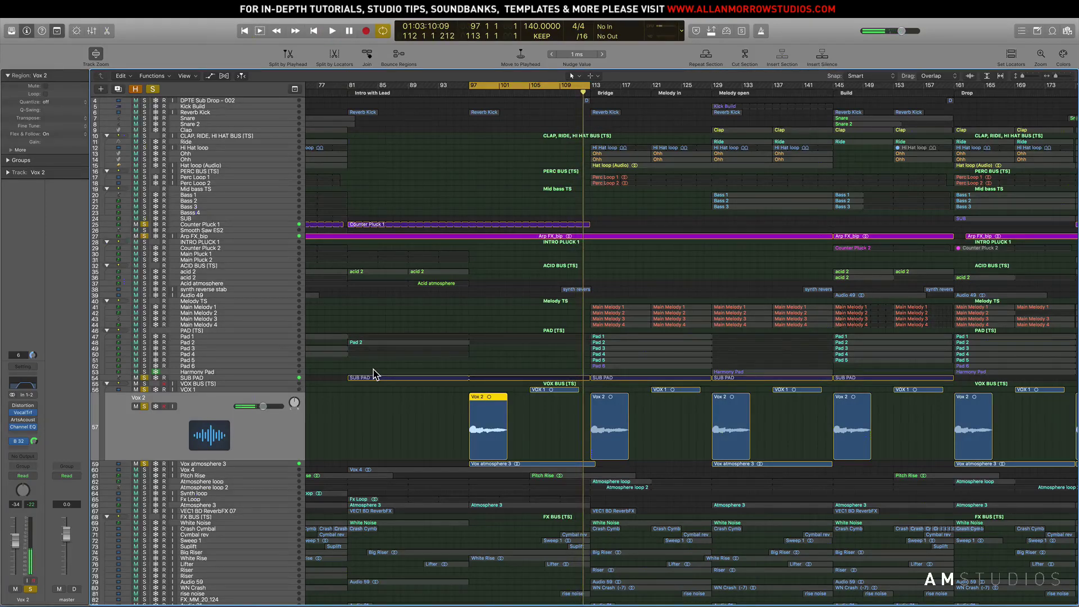
click(155, 89)
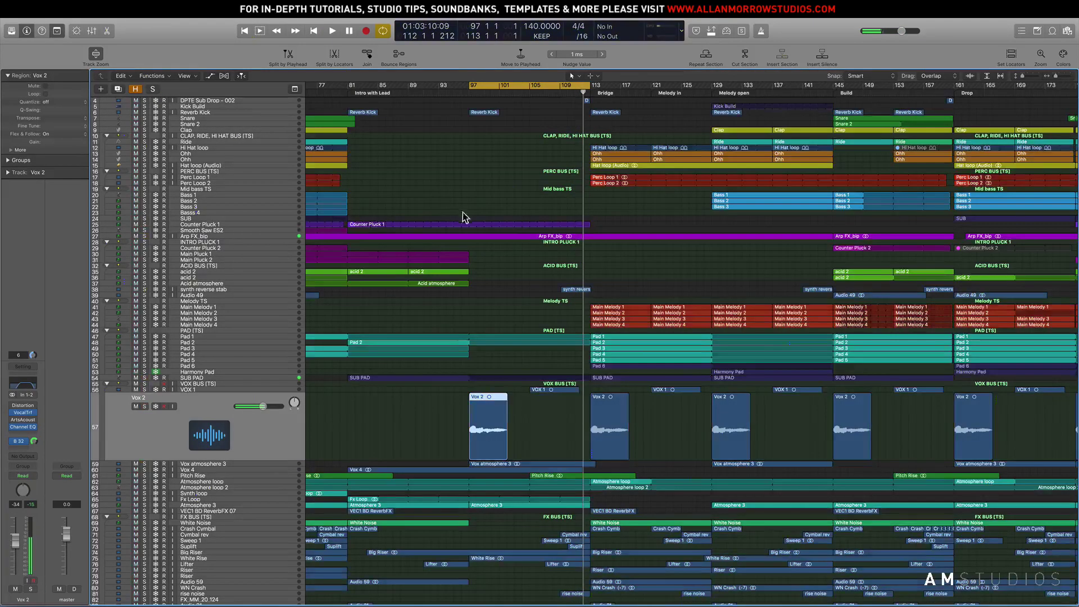
scroll(474, 220, right, 1)
click(144, 336)
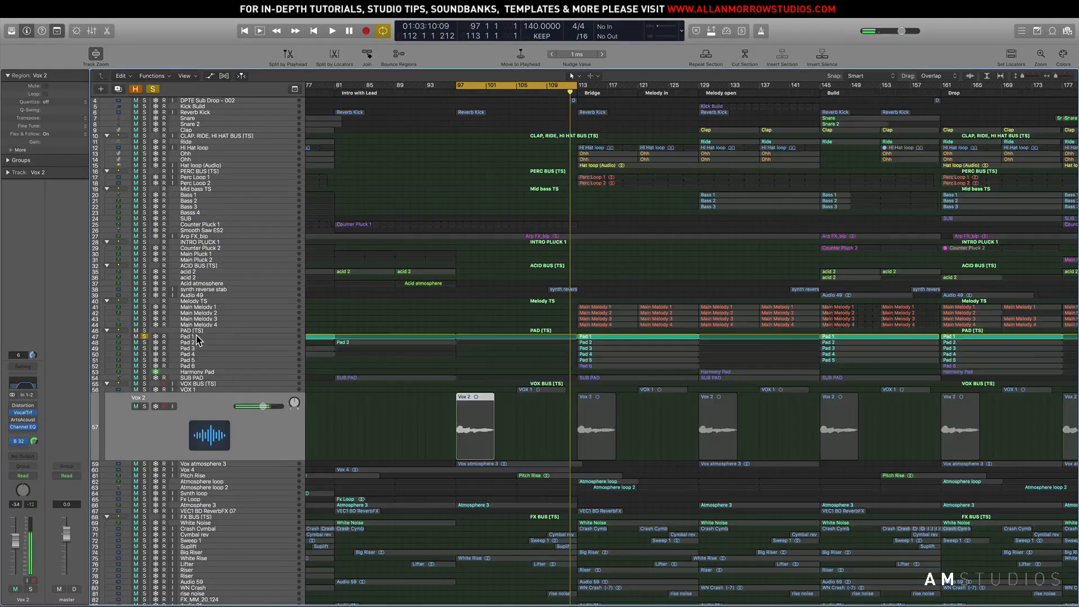
click(203, 337)
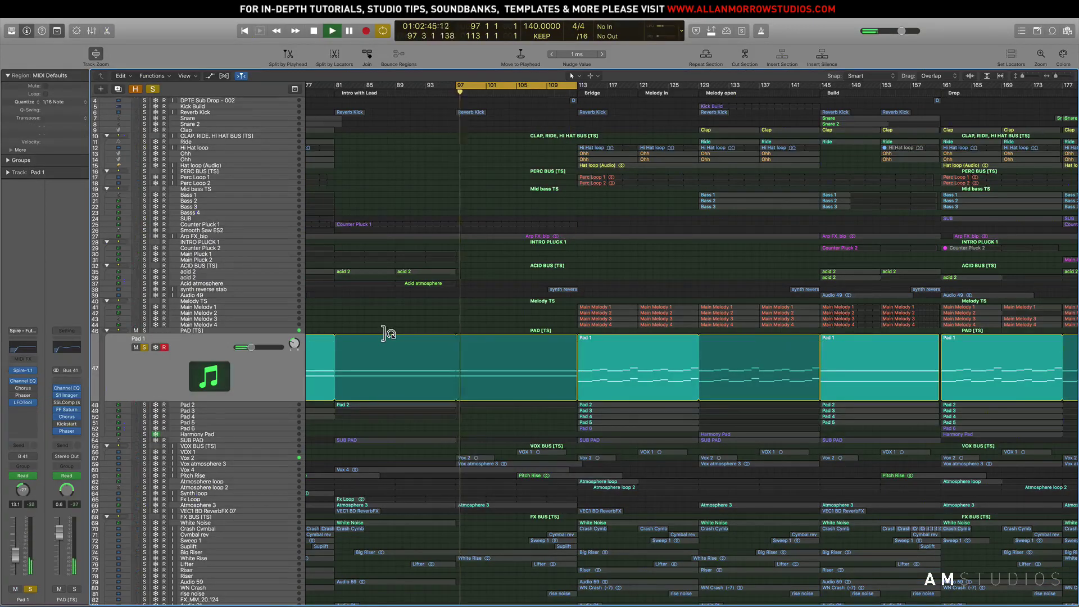
Add the SUB PAD, Vox 2, Vox atmosphere 3 and Vox 4 tracks to the solo group during playback.
click(143, 440)
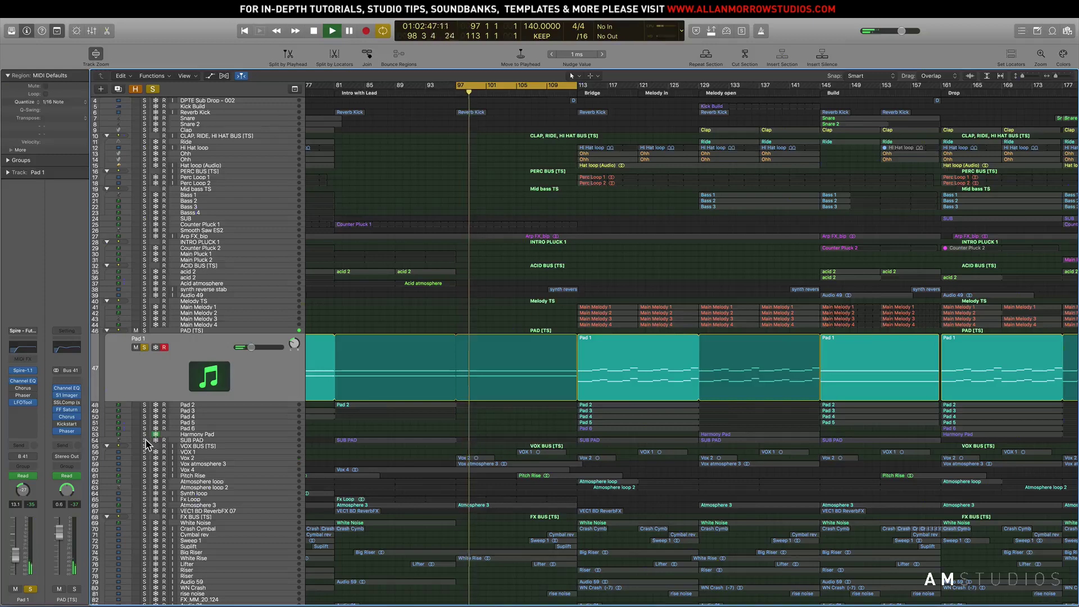
click(225, 458)
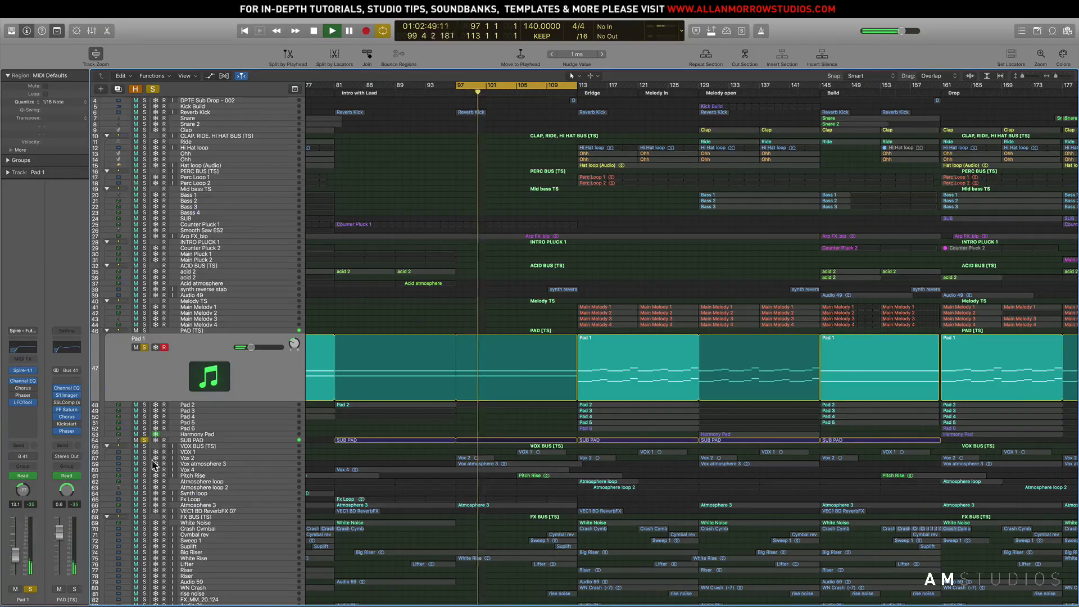
key(s)
click(225, 462)
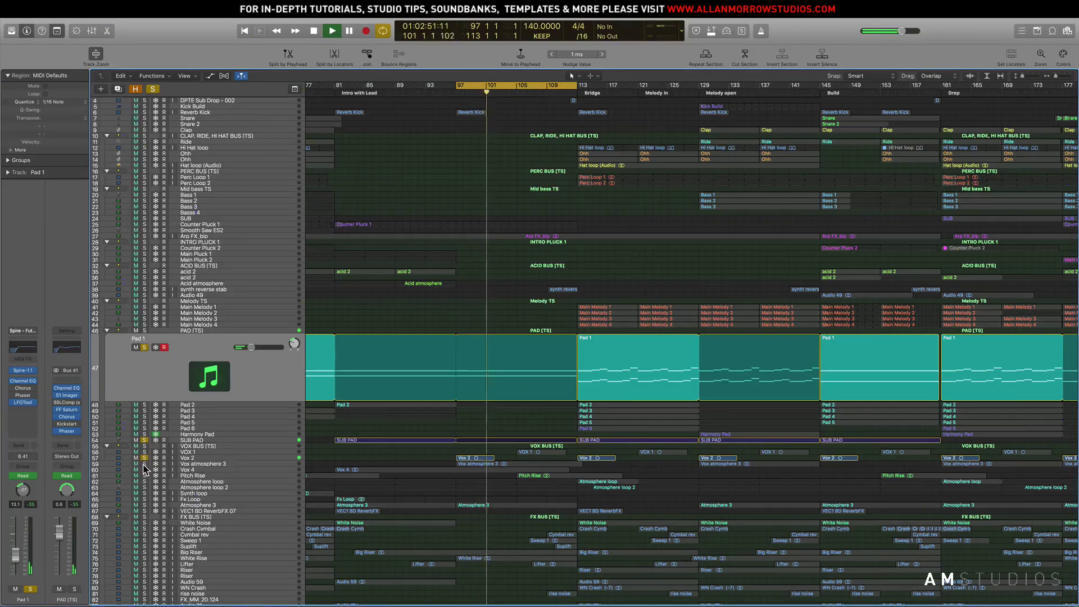
key(s)
click(144, 467)
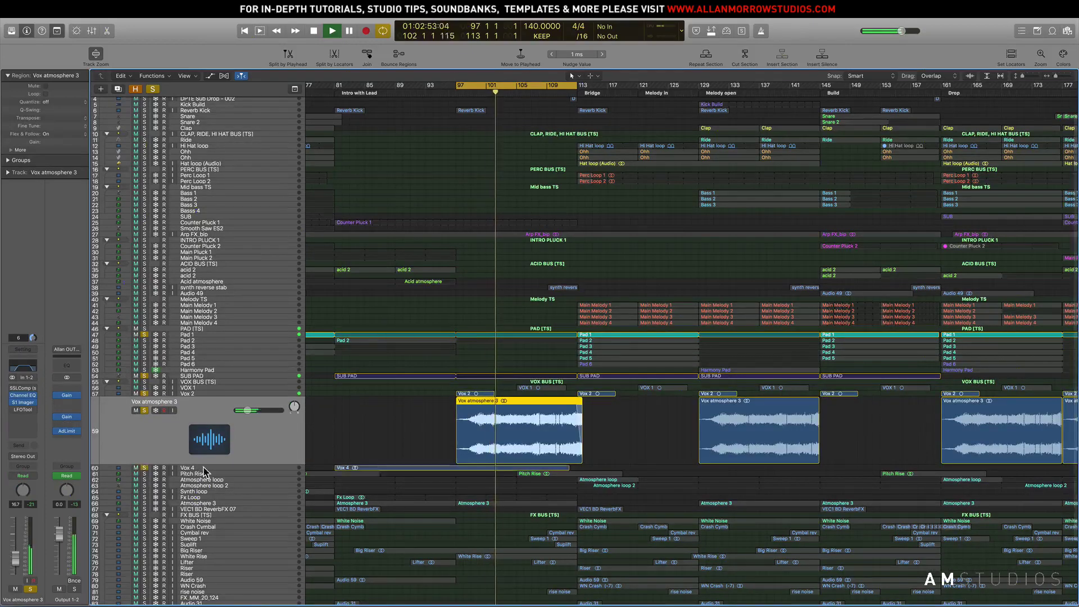
Solo the Atmosphere loop track alongside the pads and vocals, and select it.
scroll(292, 463, down, 1)
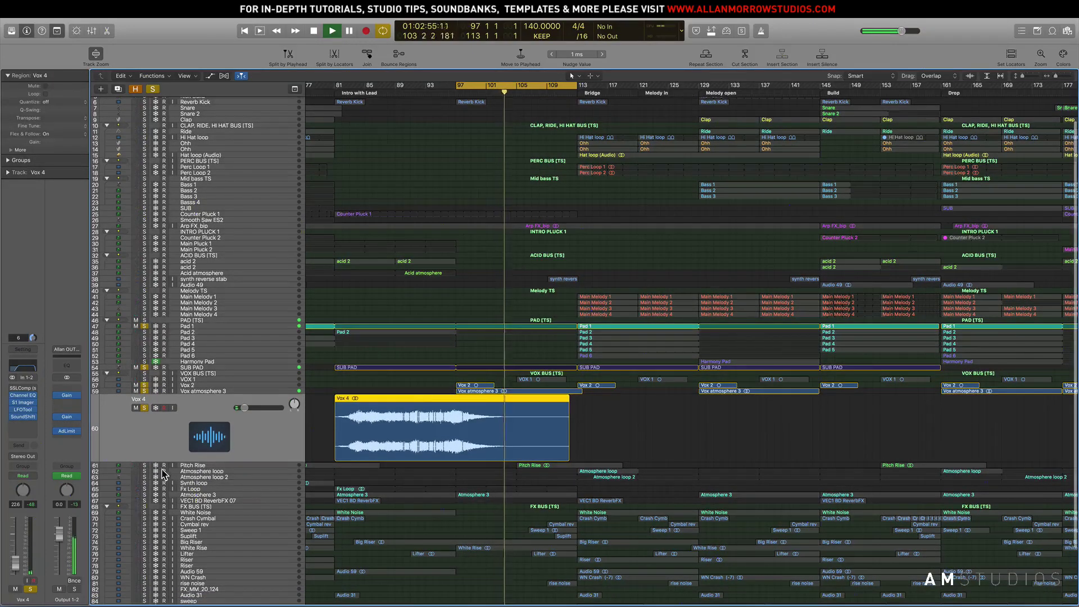
click(145, 471)
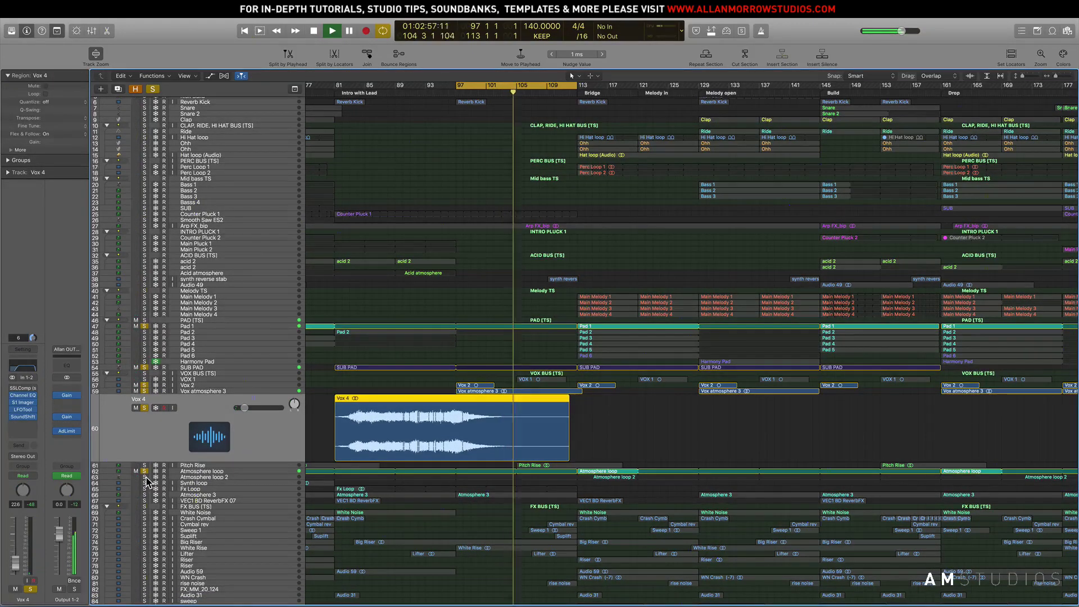
click(308, 471)
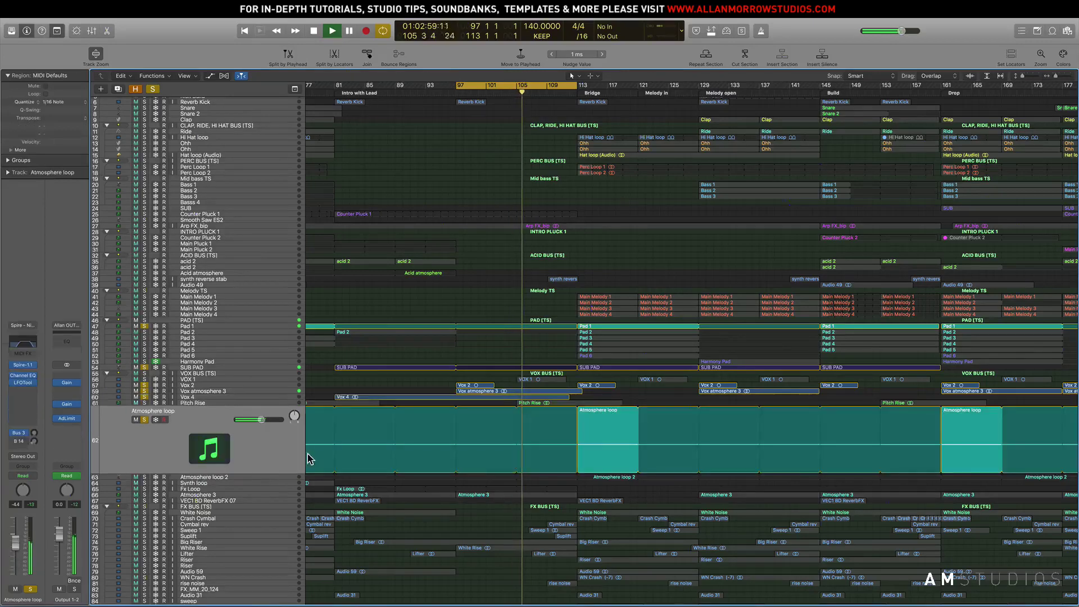
Unsolo Pad 1 and the vox tracks, leaving SUB PAD and Atmosphere loop soloed, and restart playback from bar 97.
drag(145, 382, 145, 369)
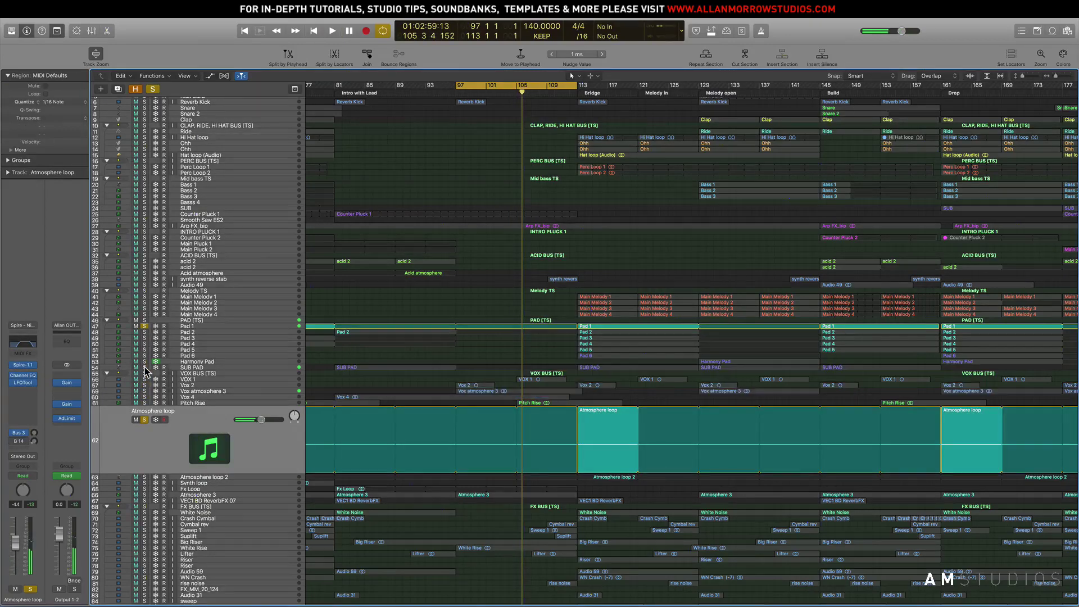
click(145, 326)
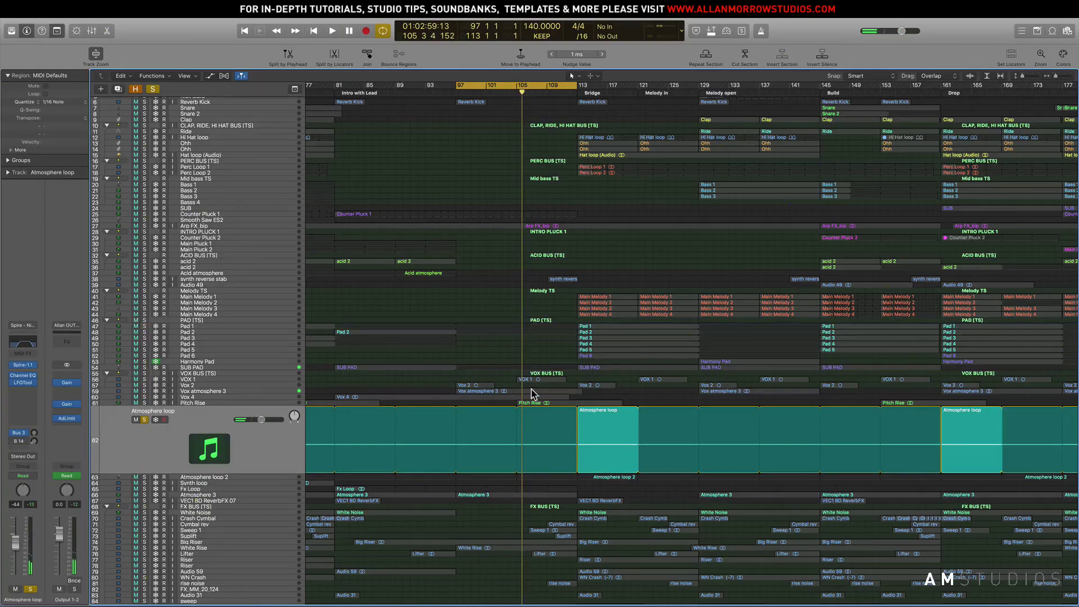
click(145, 367)
key(space)
scroll(549, 378, down, 2)
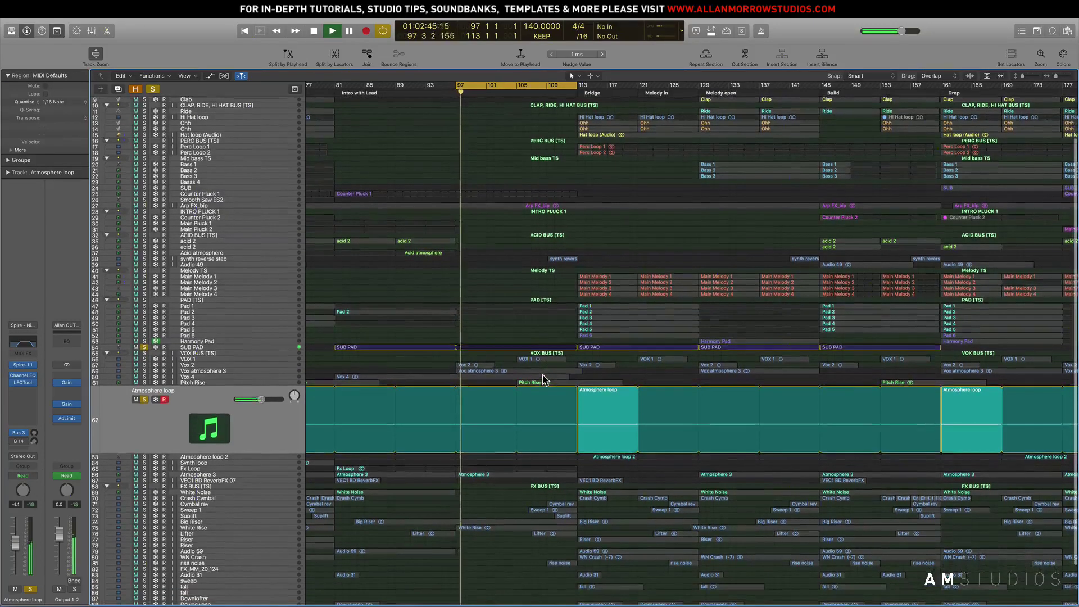
Solo and select the Atmosphere loop 2 track, and restart playback of the cycled section from bar 97.
scroll(544, 380, down, 2)
scroll(545, 378, left, 3)
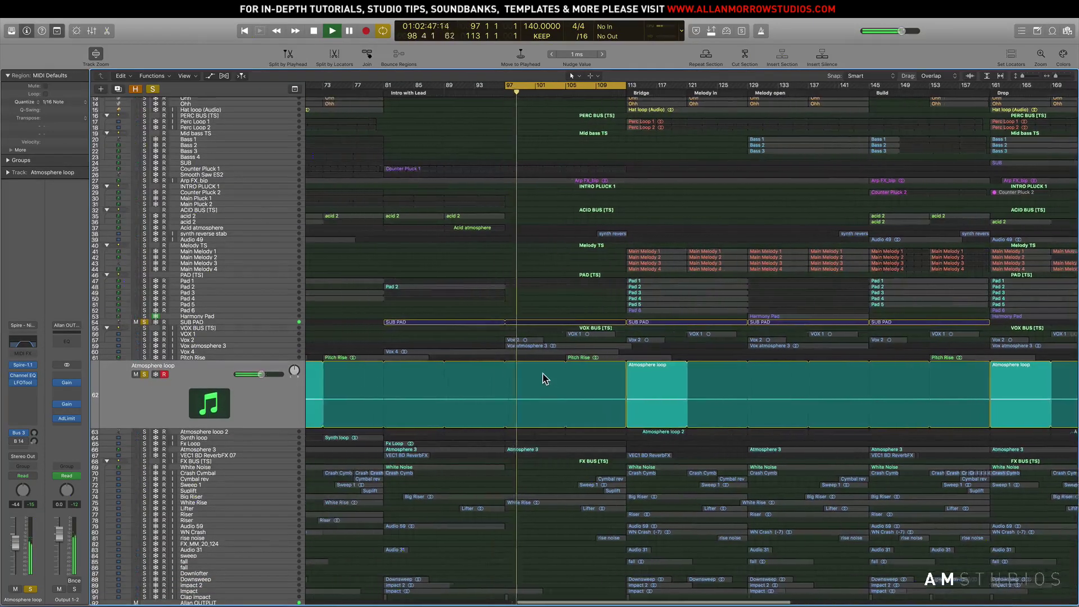
scroll(544, 379, left, 1)
click(439, 432)
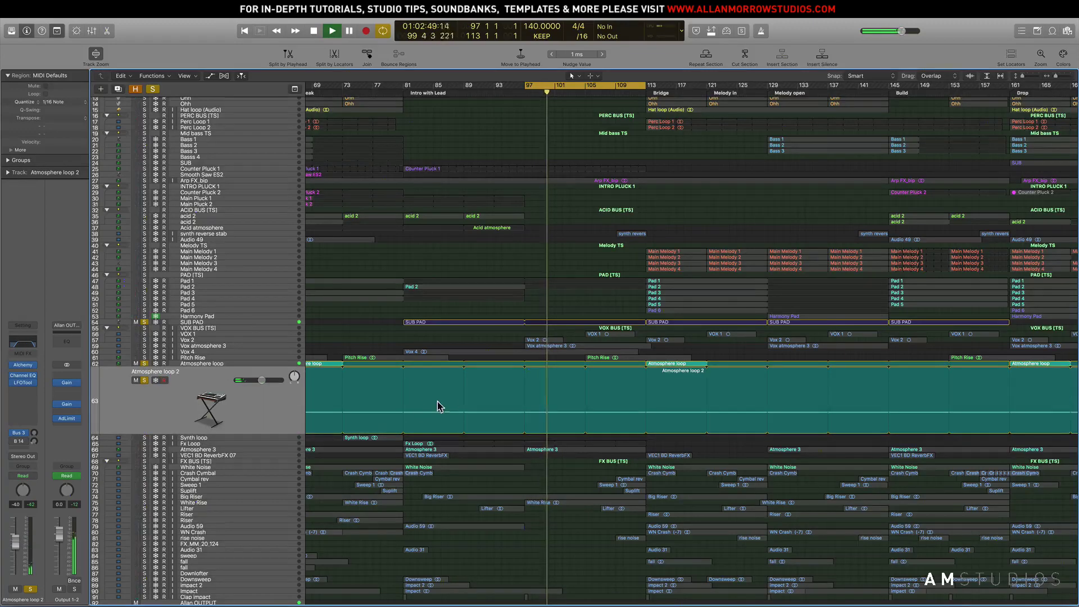
scroll(444, 405, left, 3)
key(space)
key(space)
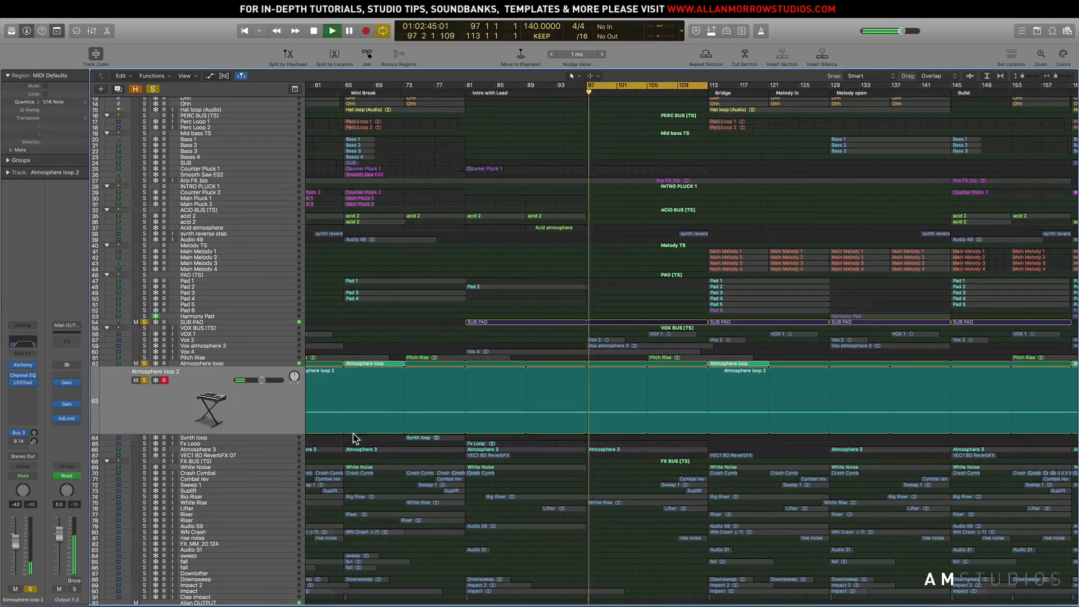
Select and solo the Atmosphere 3 track, then replay the cycled section with the other atmosphere layers.
key(Down)
key(Down)
key(Down)
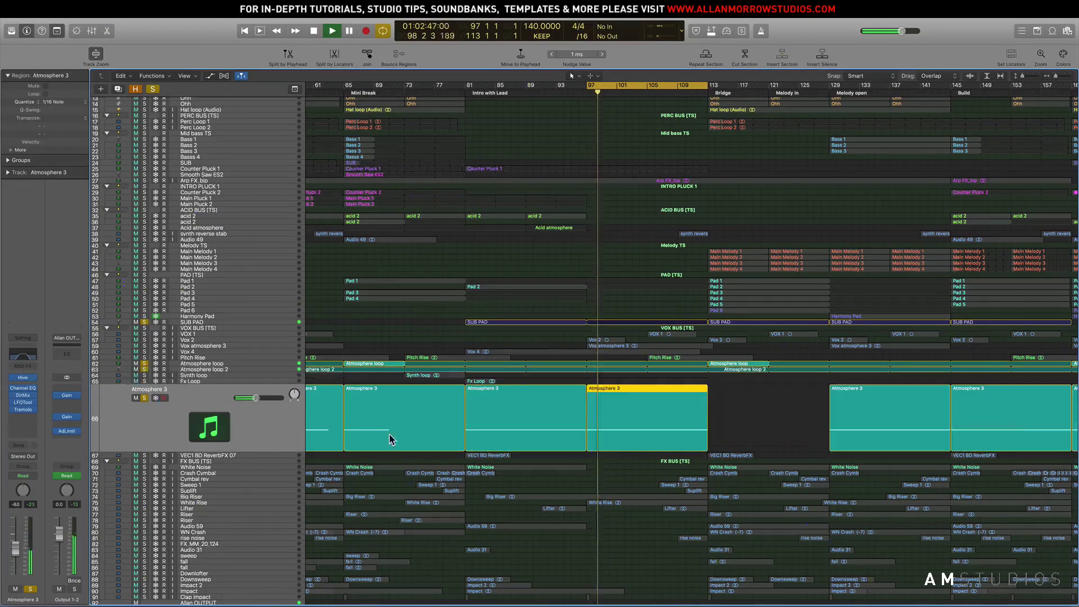
key(space)
key(space)
Add the Vox 2, Vox atmosphere 3 and VOX 1 tracks to the soloed atmosphere layers.
scroll(423, 439, down, 1)
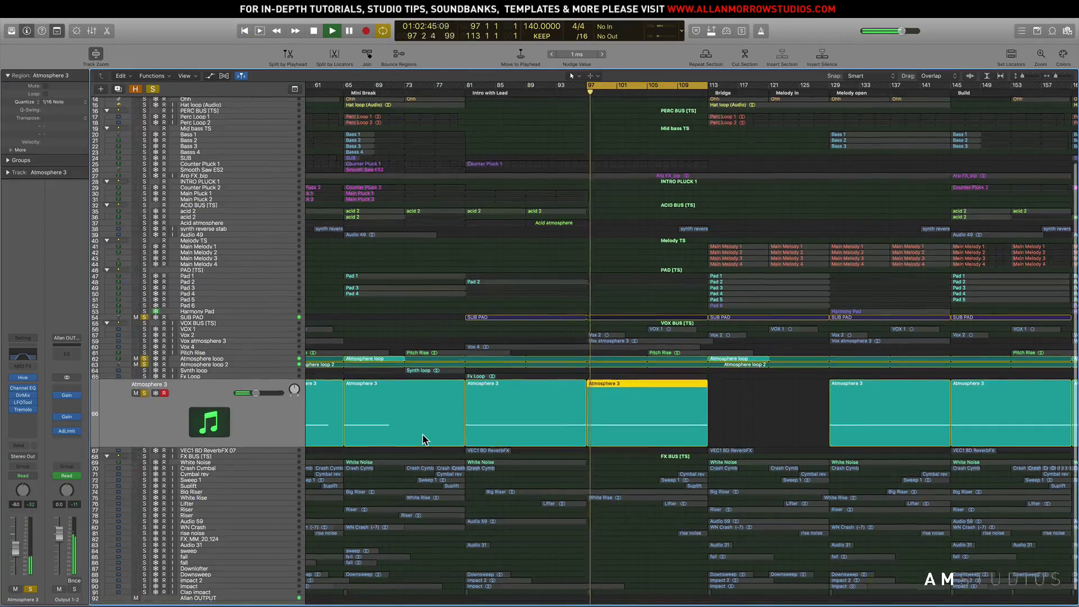
scroll(137, 349, up, 1)
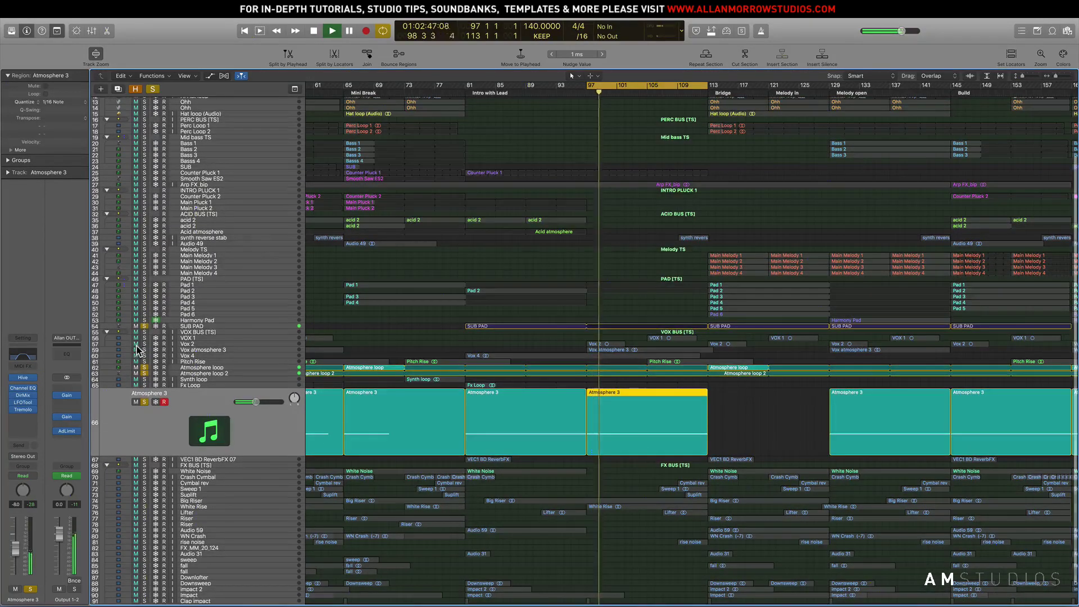
click(145, 349)
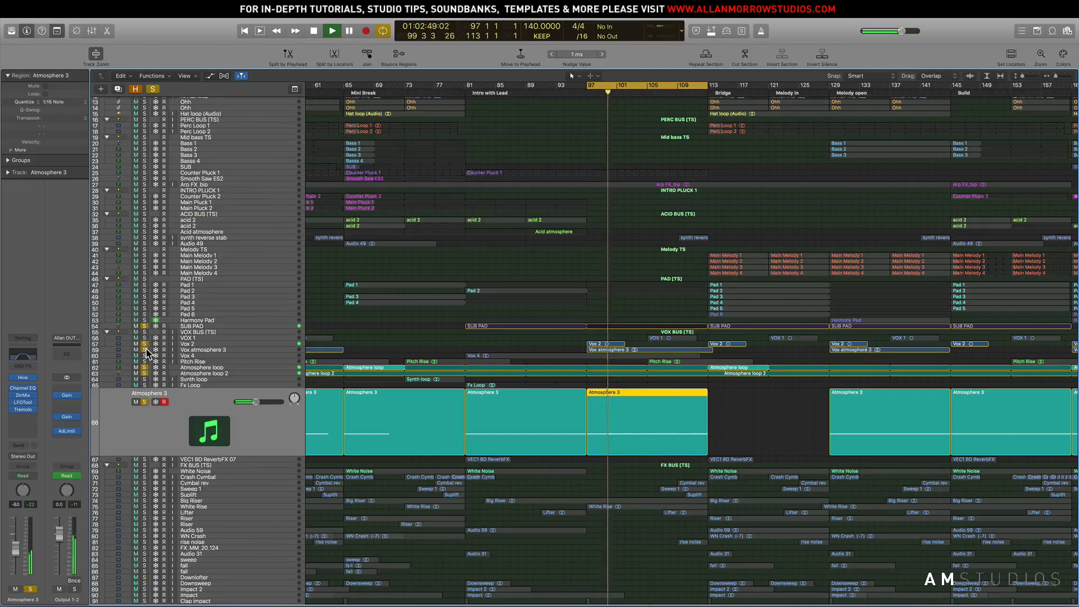
click(145, 338)
Solo the Counter Pluck 1 and Arp FX_bip tracks as well, and select the long Arp FX_bip region.
scroll(145, 337, up, 5)
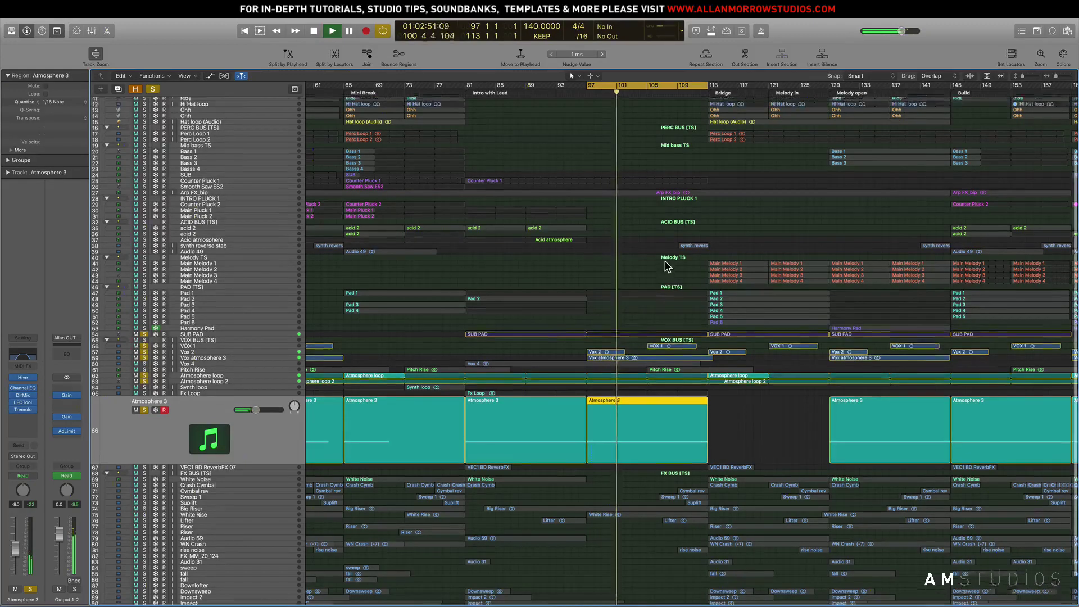
click(144, 205)
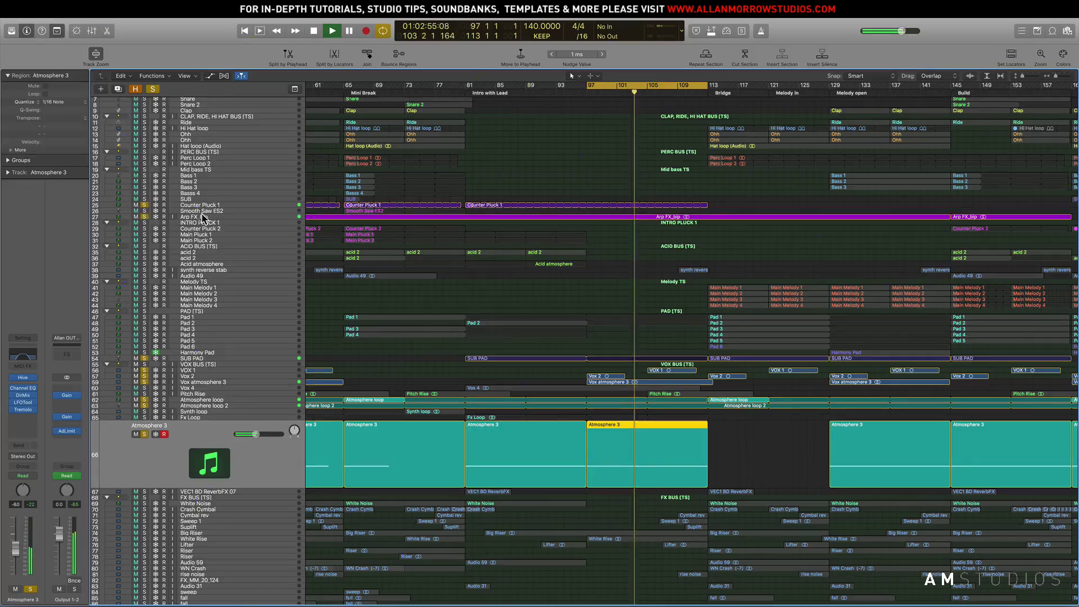
click(664, 217)
scroll(621, 248, up, 5)
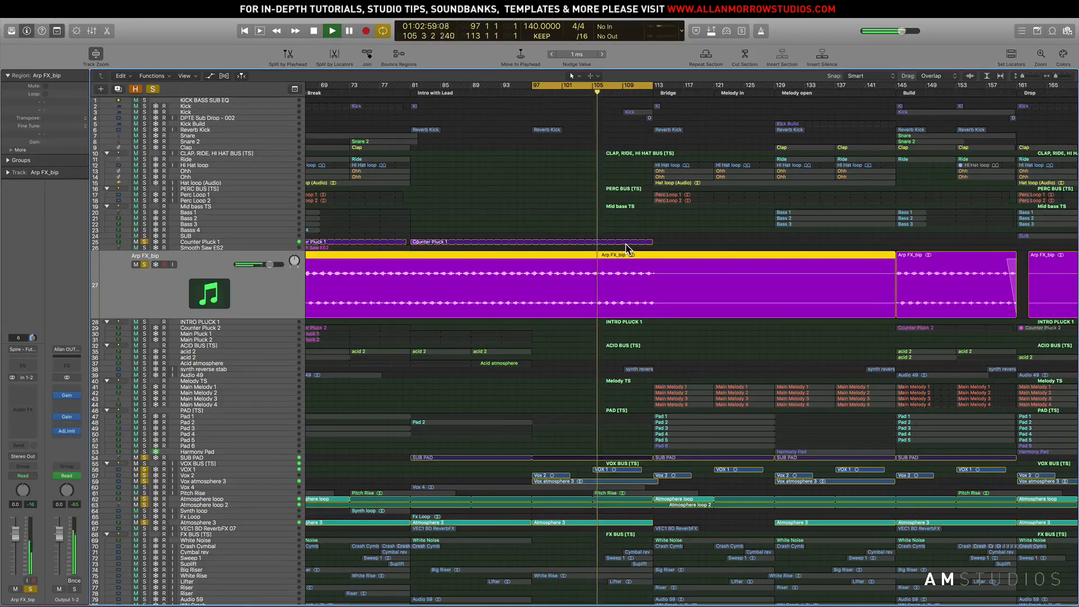
Stop playback with all track solos cleared, and extend the cycle range to bar 129.
key(space)
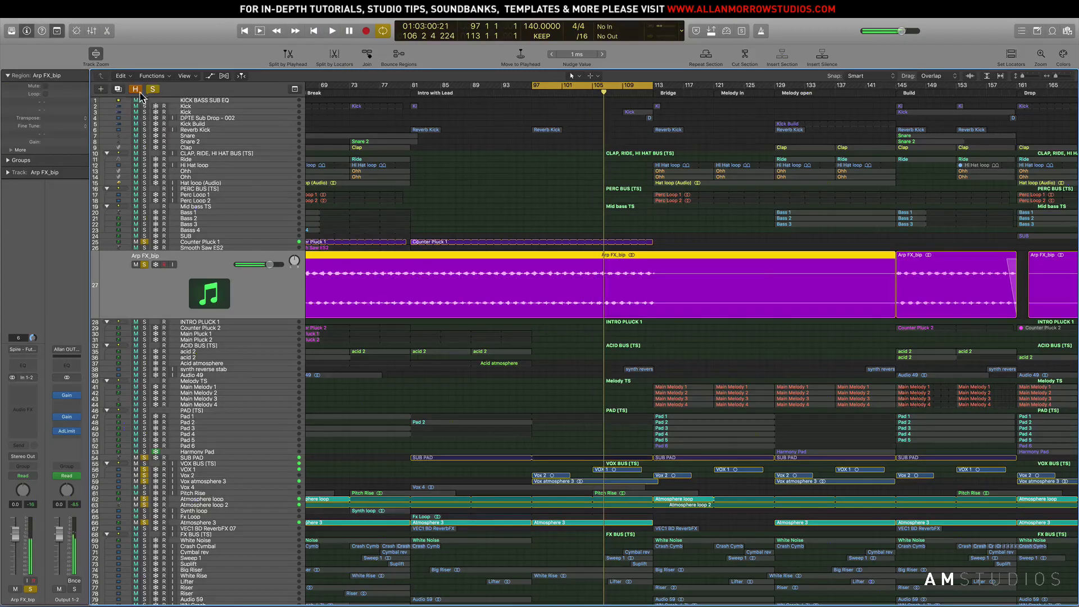
click(152, 89)
scroll(617, 93, right, 3)
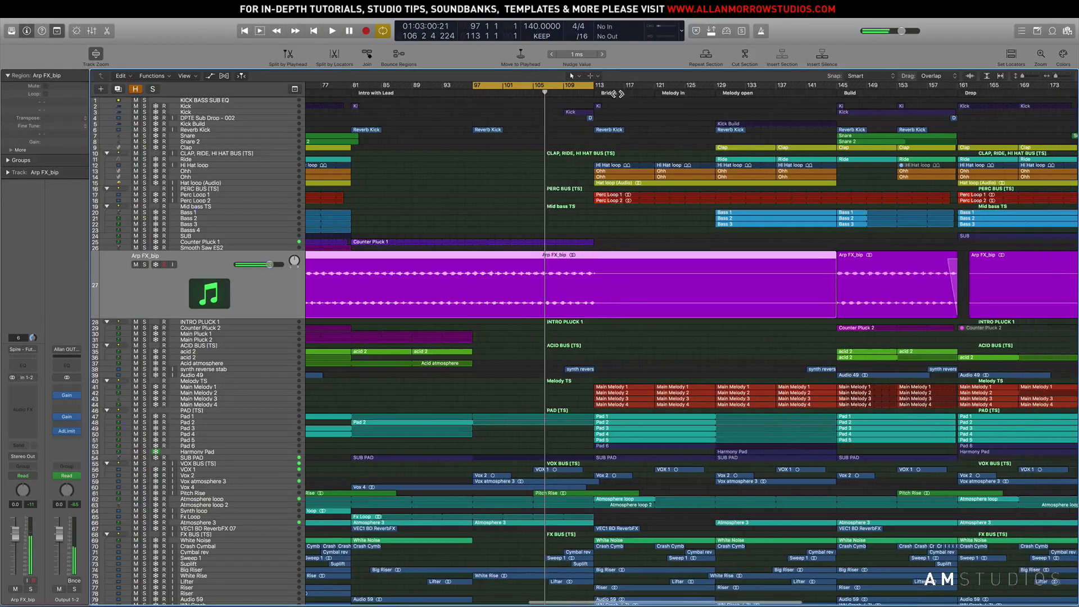
drag(593, 88, 713, 294)
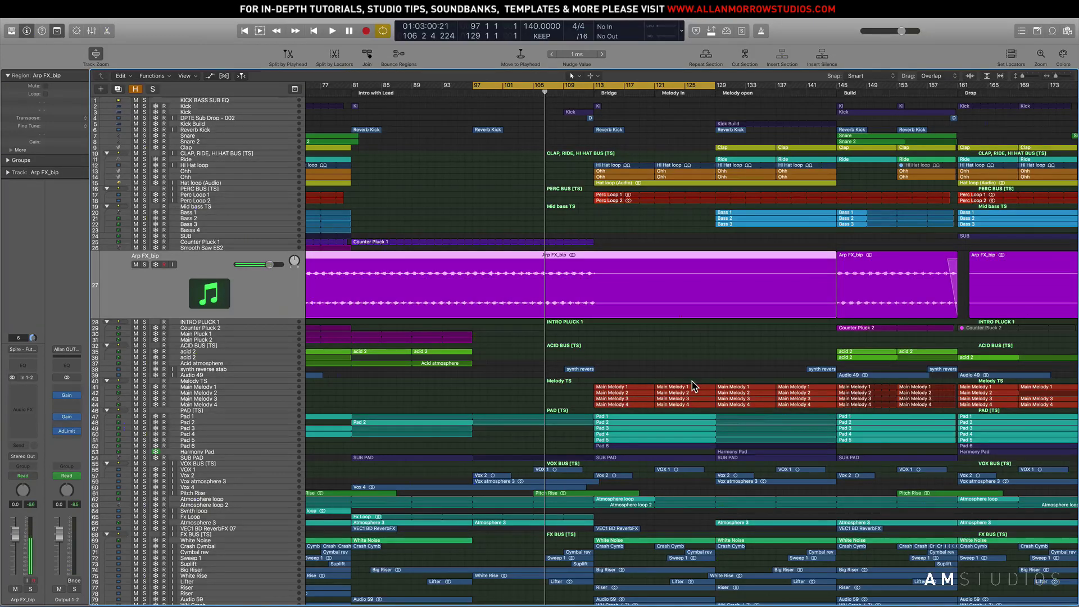
Open the Main Melody 1 region at bar 113 in the Piano Roll with all its notes in view.
double_click(645, 390)
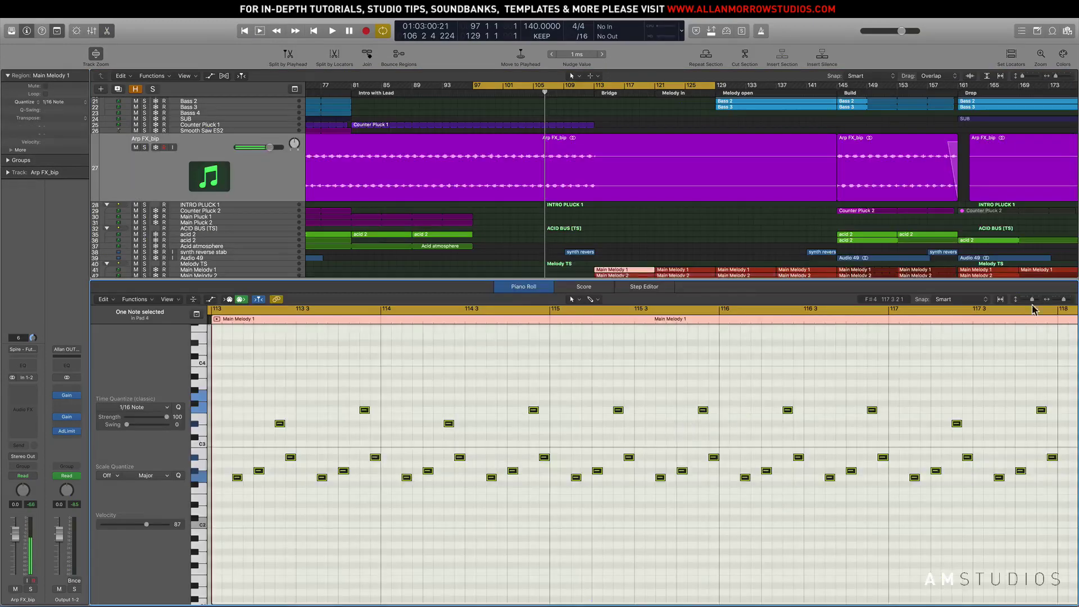
drag(1064, 304, 1060, 304)
scroll(556, 214, down, 3)
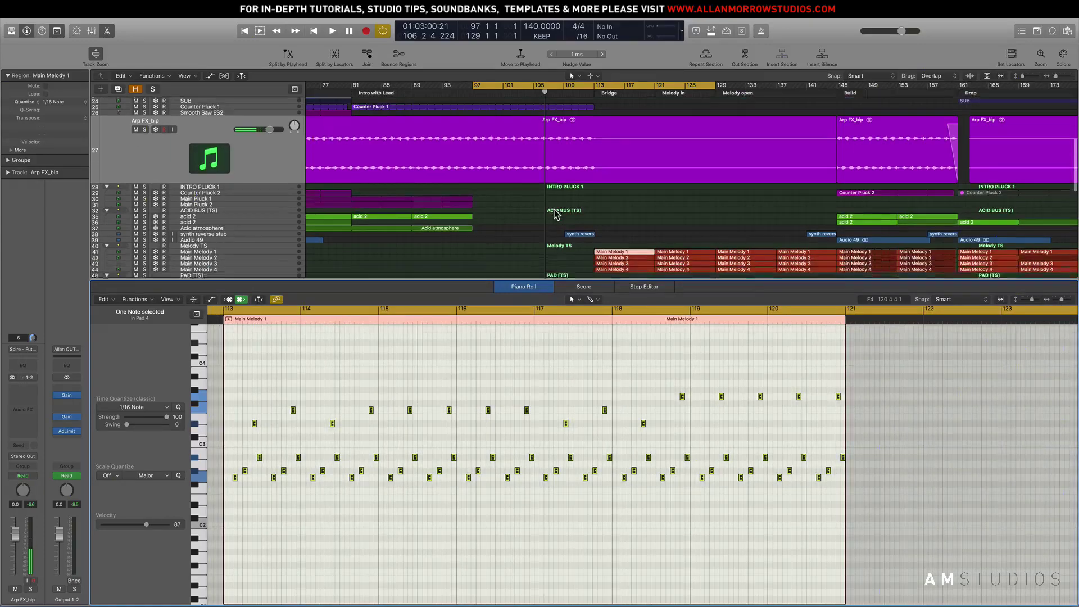
scroll(557, 215, down, 3)
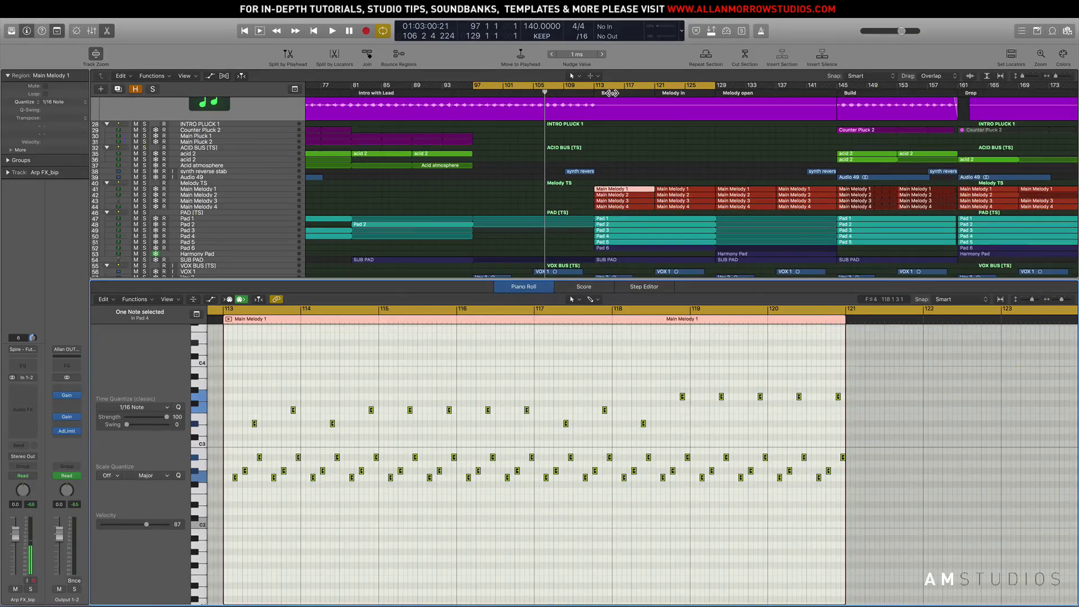
Set the cycle range to bars 109–141 around the Bridge and play the full arrangement from there.
drag(612, 93, 733, 95)
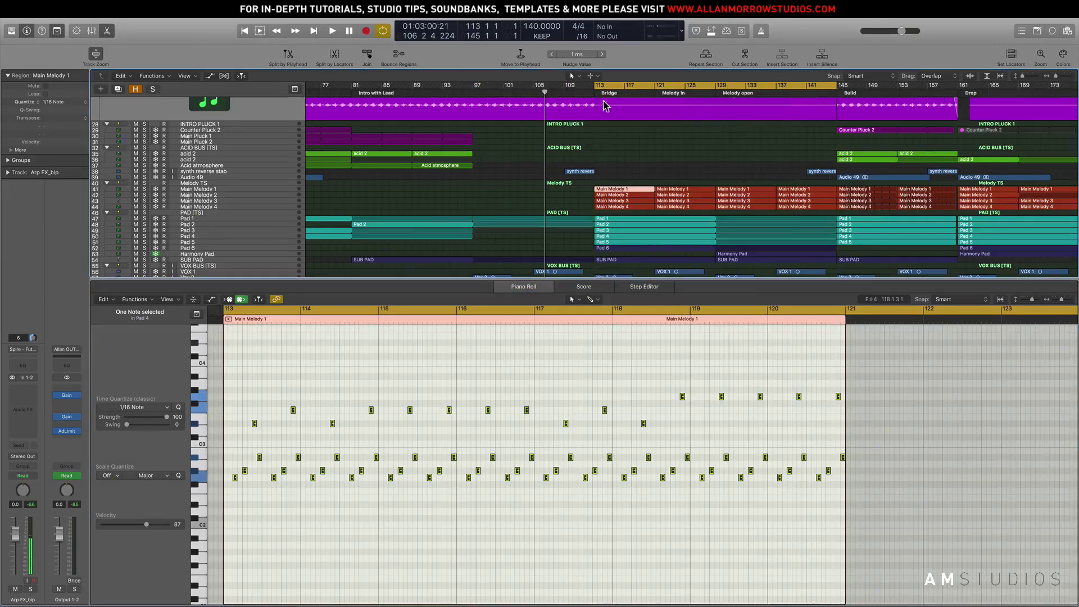
drag(626, 85, 595, 85)
key(space)
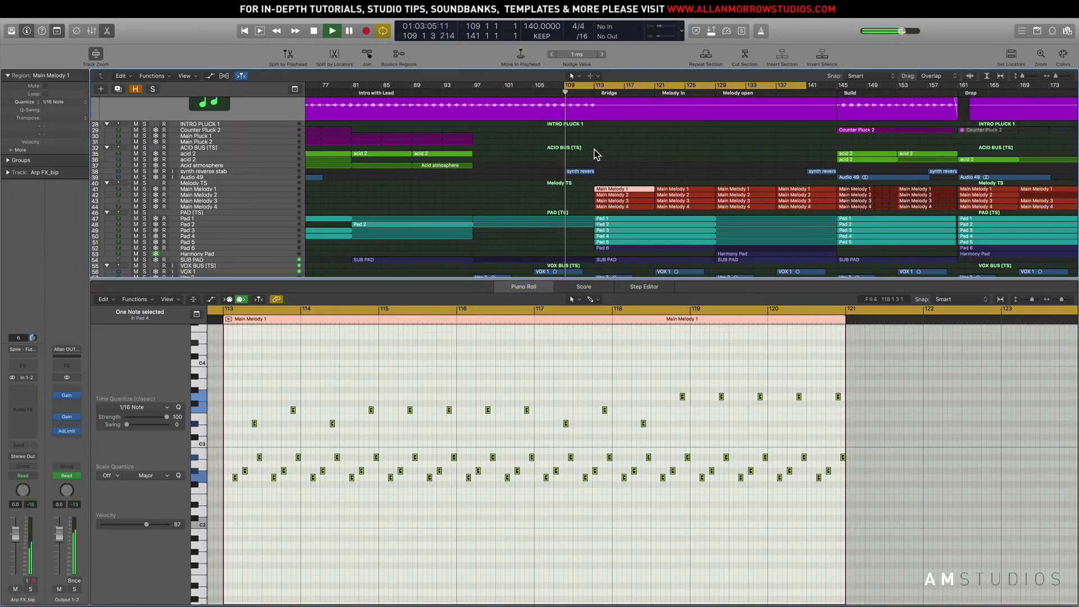
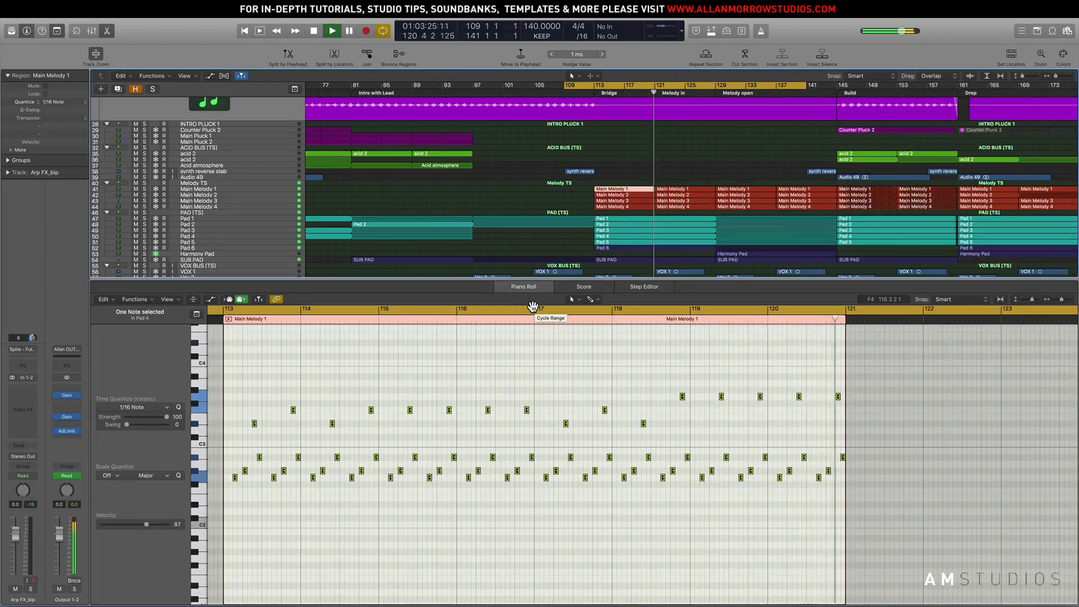
Stop playback and display the notes of the SUB PAD region at bar 113 in the Piano Roll.
scroll(539, 203, down, 3)
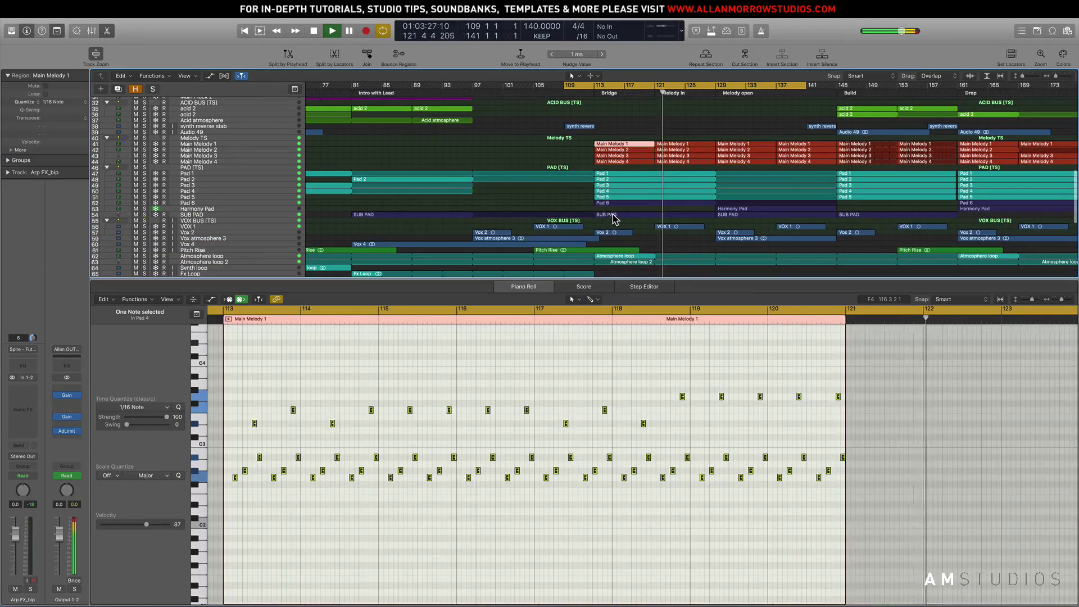
click(613, 216)
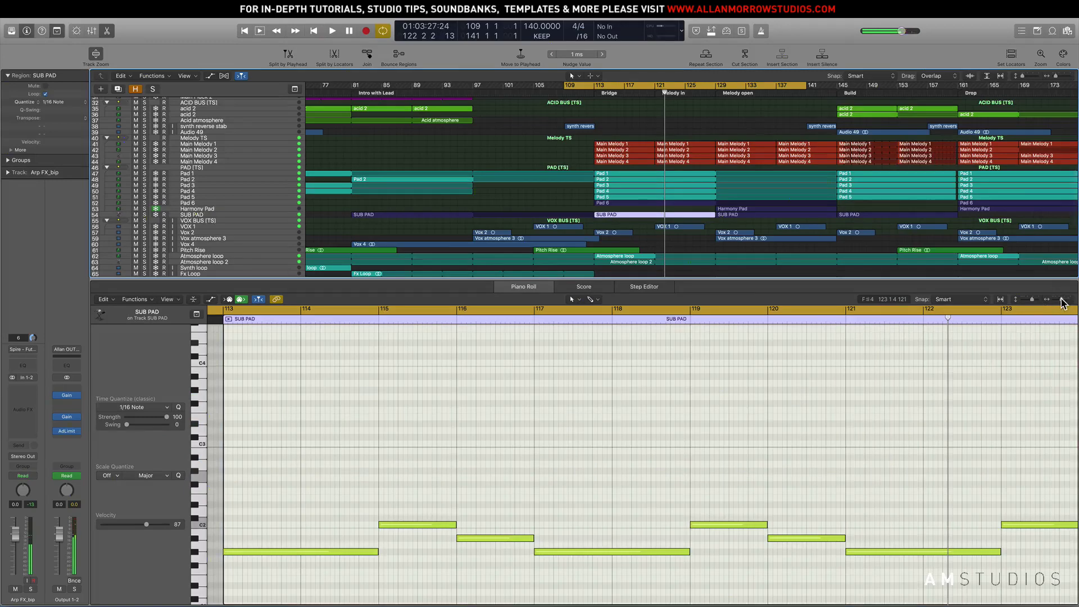
Show the whole SUB PAD region at bar 113 in the Piano Roll, and solo SUB PAD together with Main Melody 1.
drag(1062, 300, 1059, 300)
scroll(719, 452, right, 5)
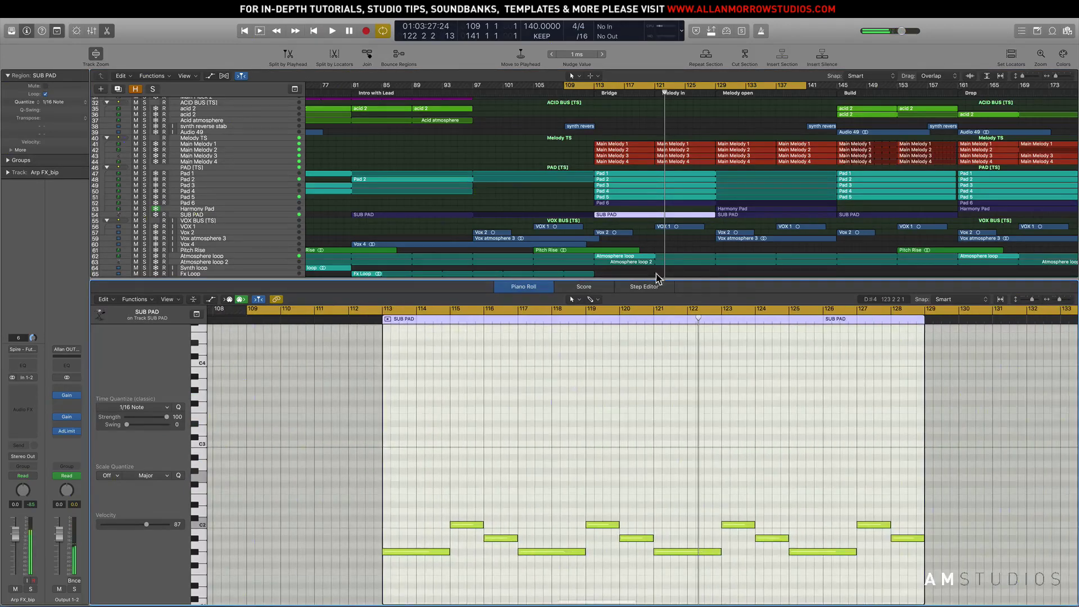
click(144, 215)
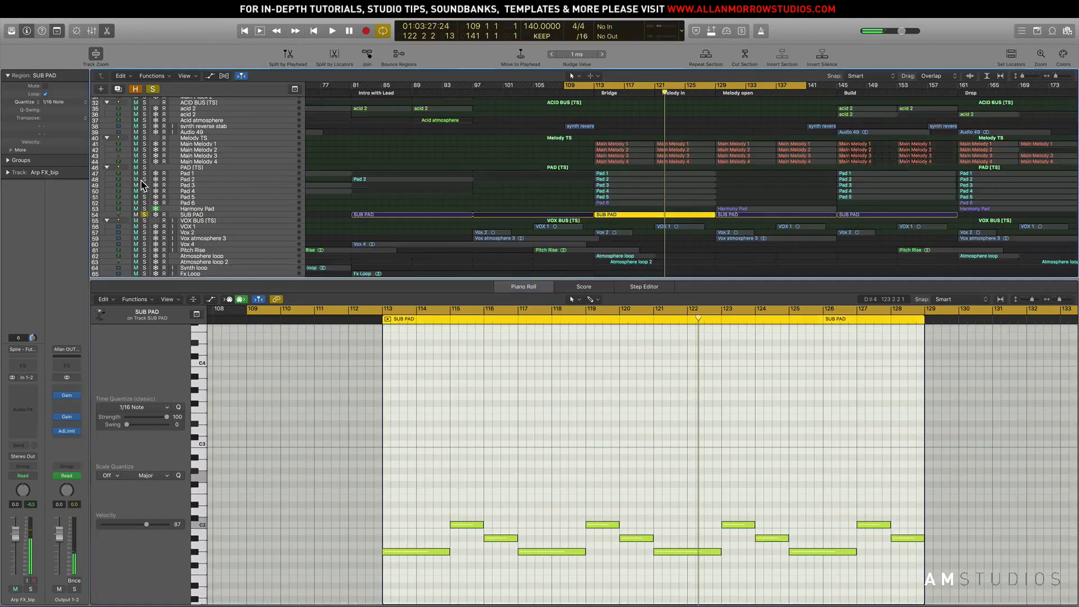
click(144, 173)
click(145, 173)
click(144, 144)
Move the cycle range to bars 113–145 and play the soloed tracks from its start.
key(space)
key(space)
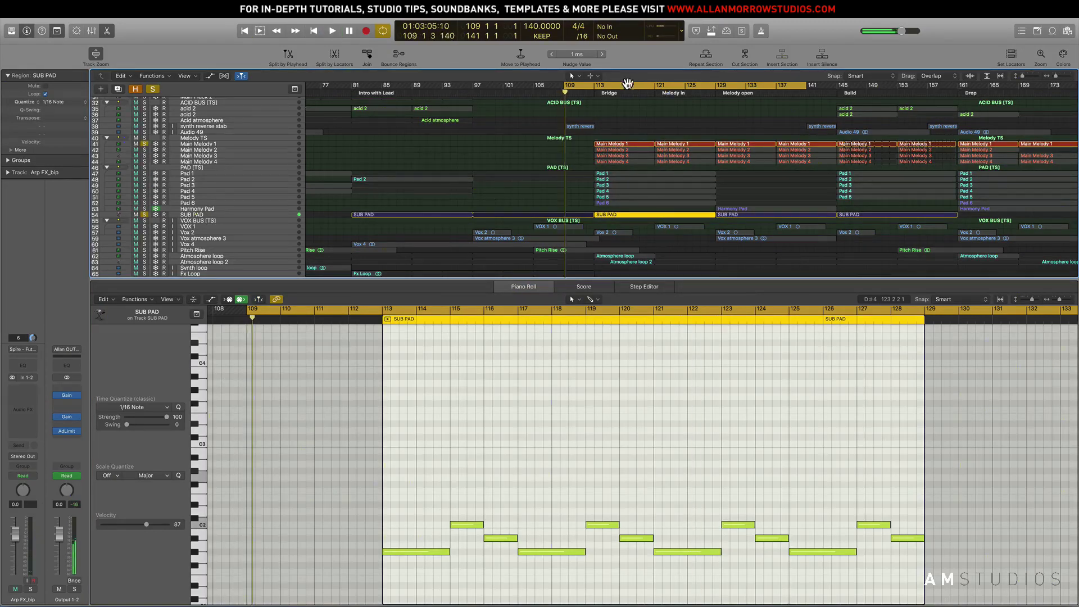
drag(626, 85, 657, 86)
key(space)
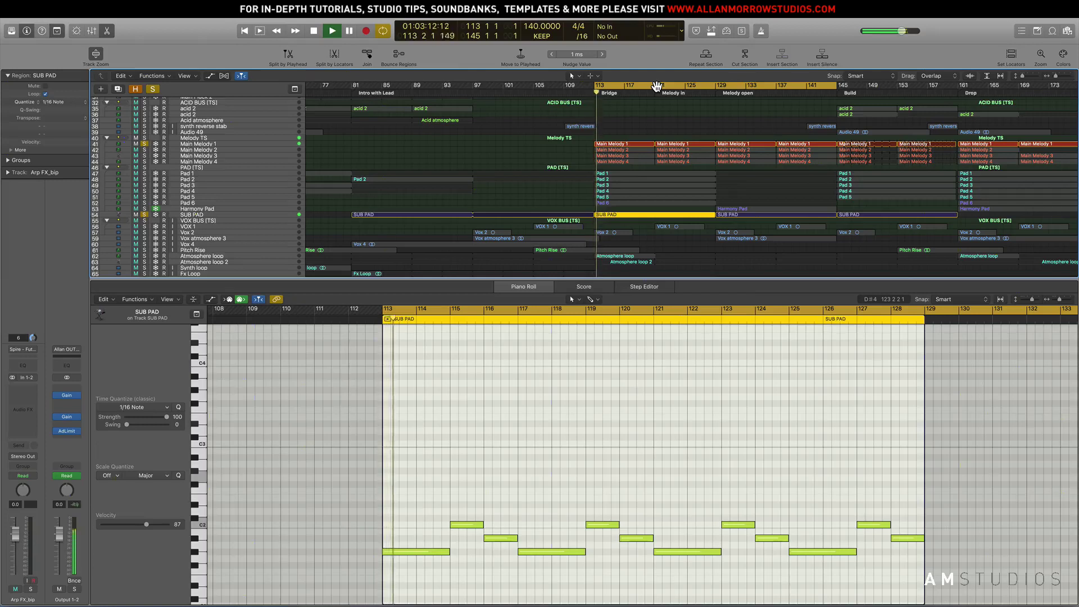
Switch the melody solo to Main Melody 2 and play it with SUB PAD while displaying its notes in the Piano Roll.
click(145, 144)
click(144, 150)
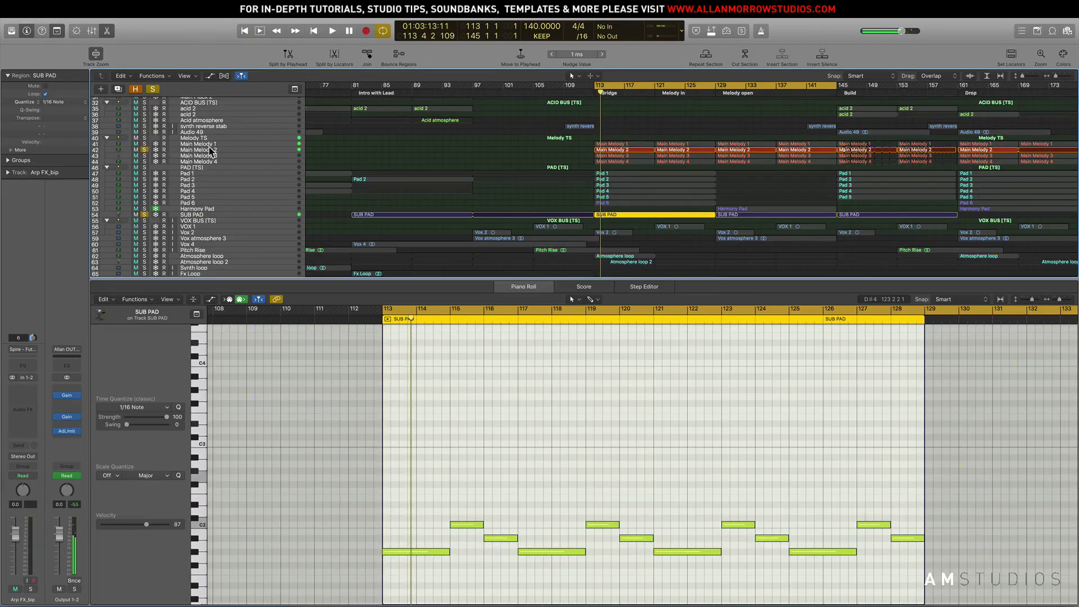
click(281, 149)
key(space)
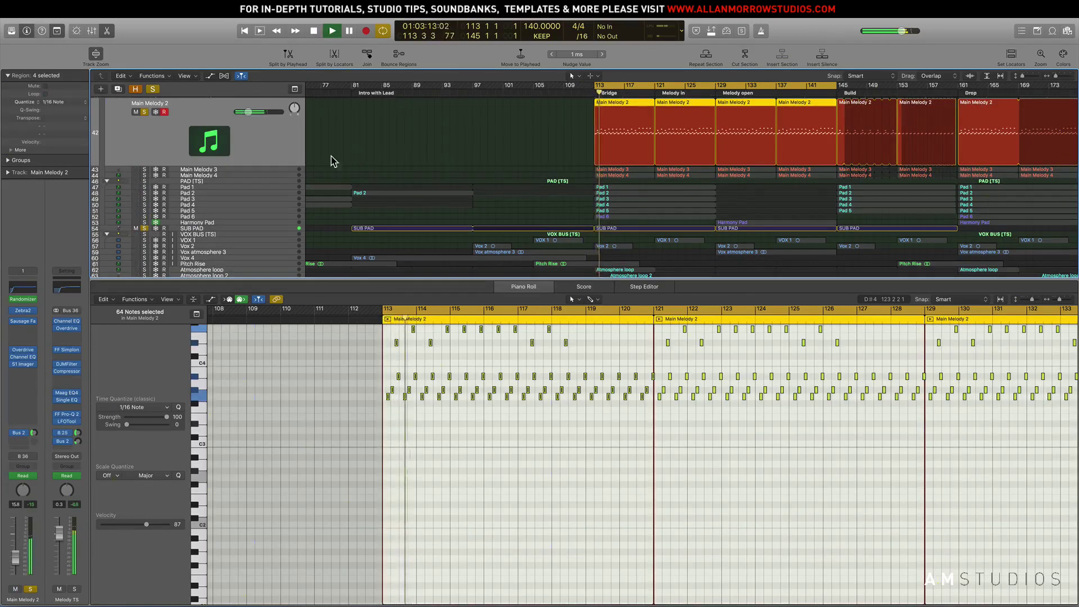
scroll(495, 359, right, 5)
scroll(506, 366, up, 4)
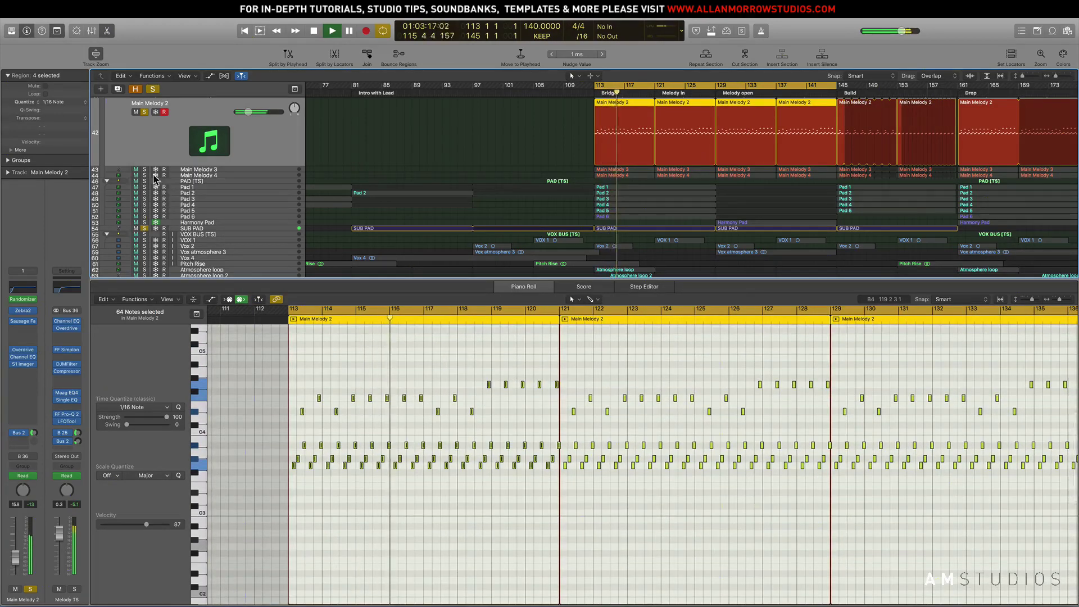
Audition Main Melody 3 and 4 soloed with the other layers, displaying the Main Melody 3 notes, and stop playback.
click(198, 173)
click(197, 171)
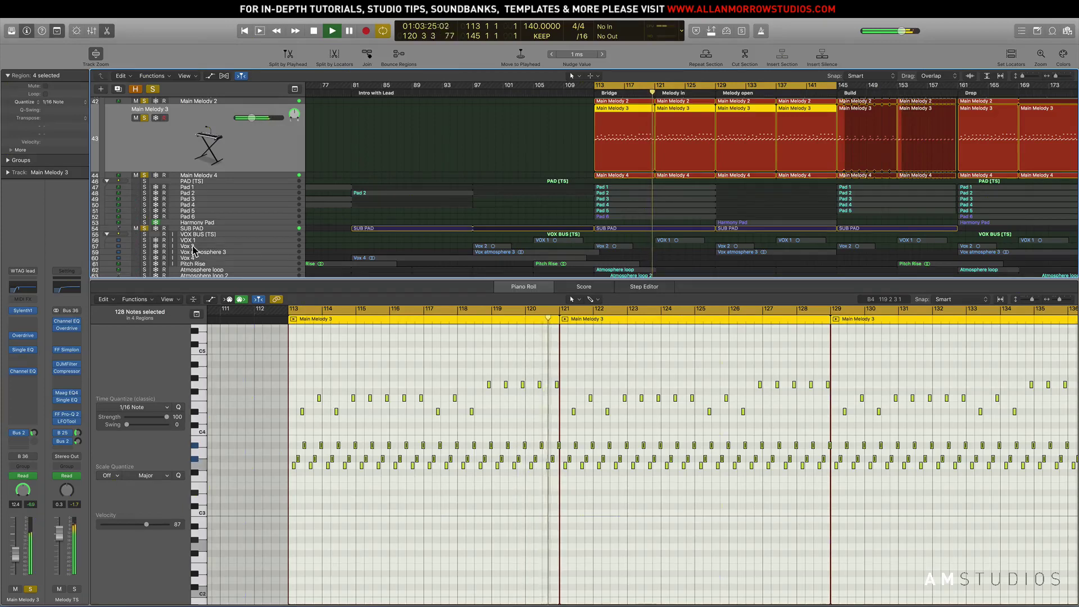
key(space)
Add VOX 1 and Vox 2 to the soloed melody and sub pad layers, and play the Bridge from bar 113.
click(145, 240)
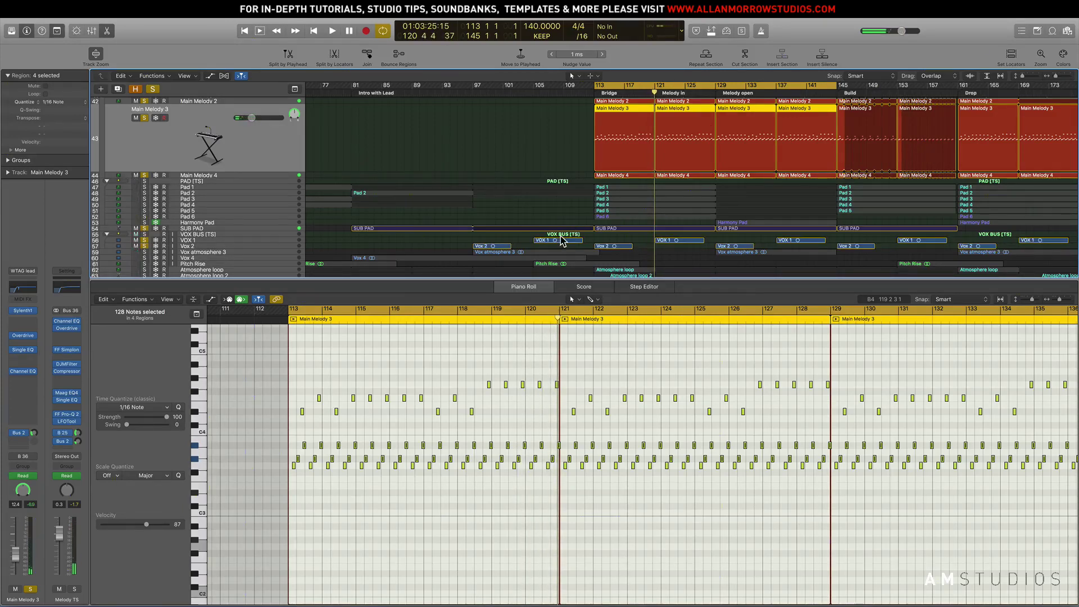
key(shift+space)
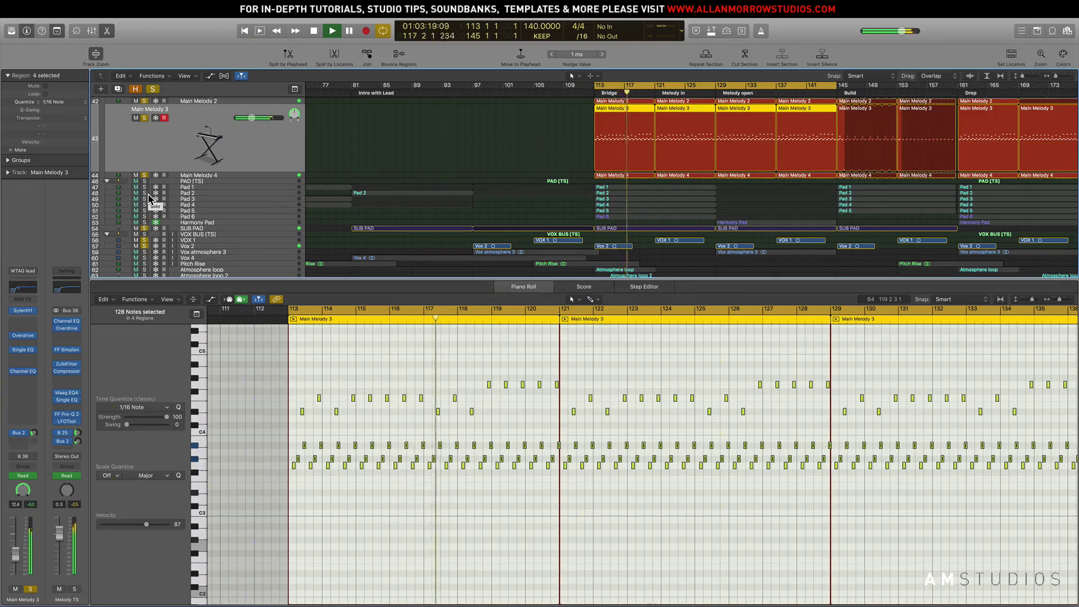
scroll(537, 175, right, 2)
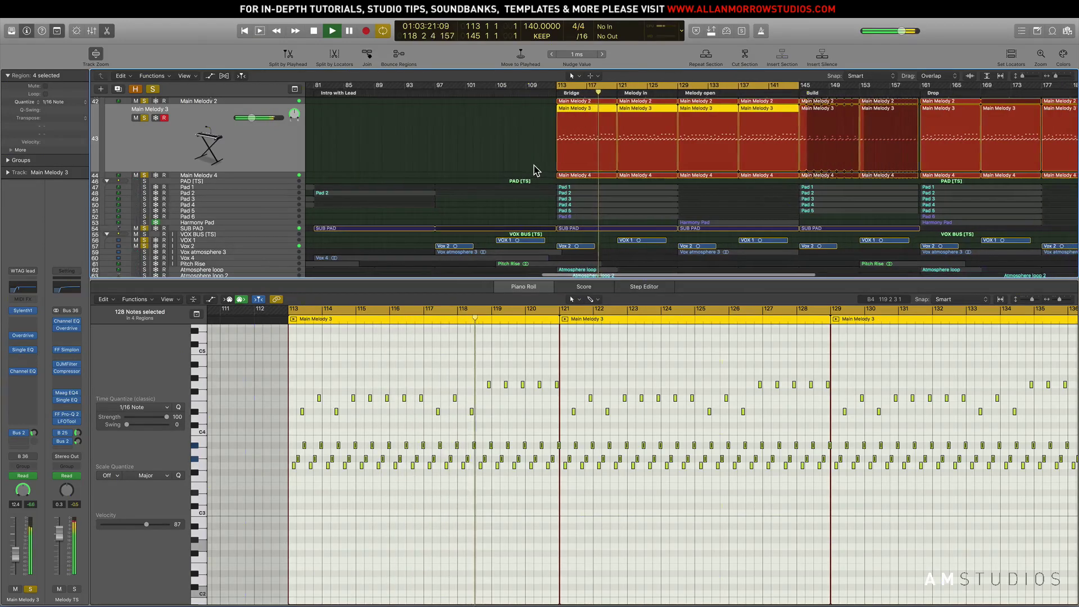
scroll(537, 172, right, 2)
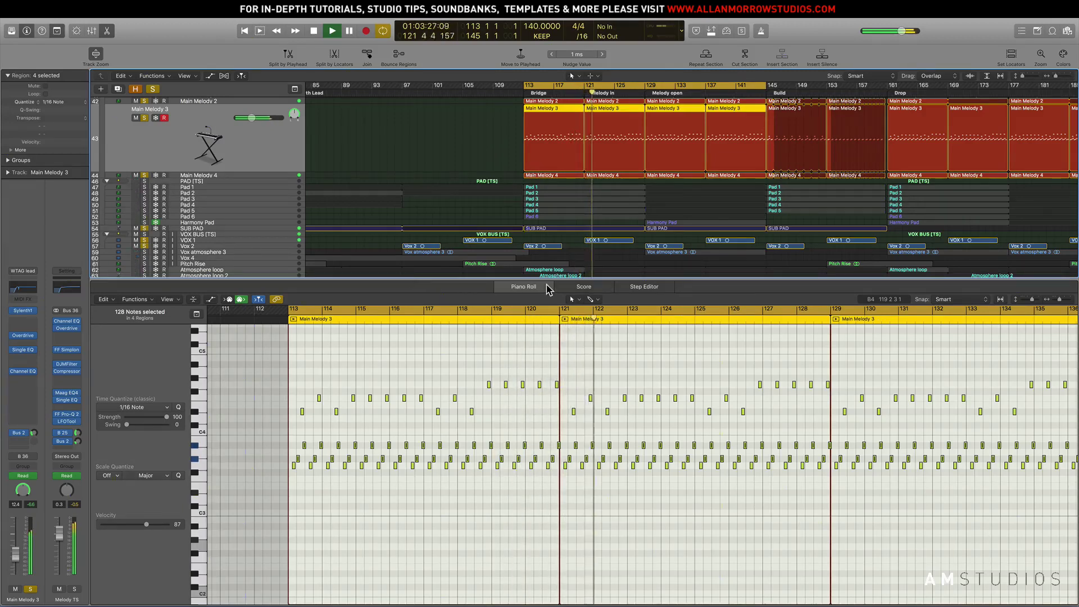
scroll(475, 201, down, 2)
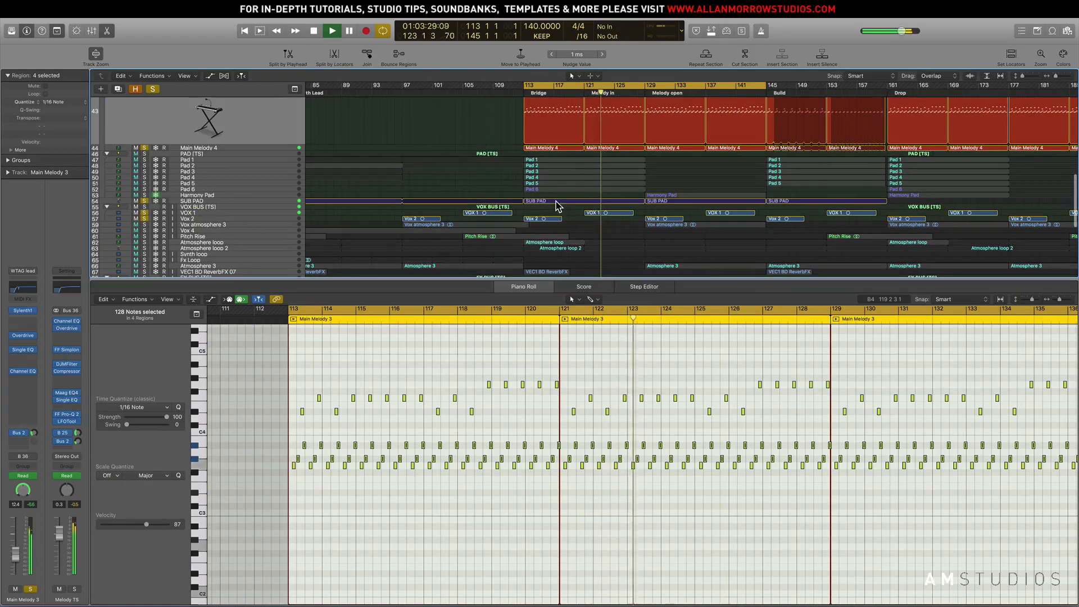
scroll(545, 202, right, 5)
key(space)
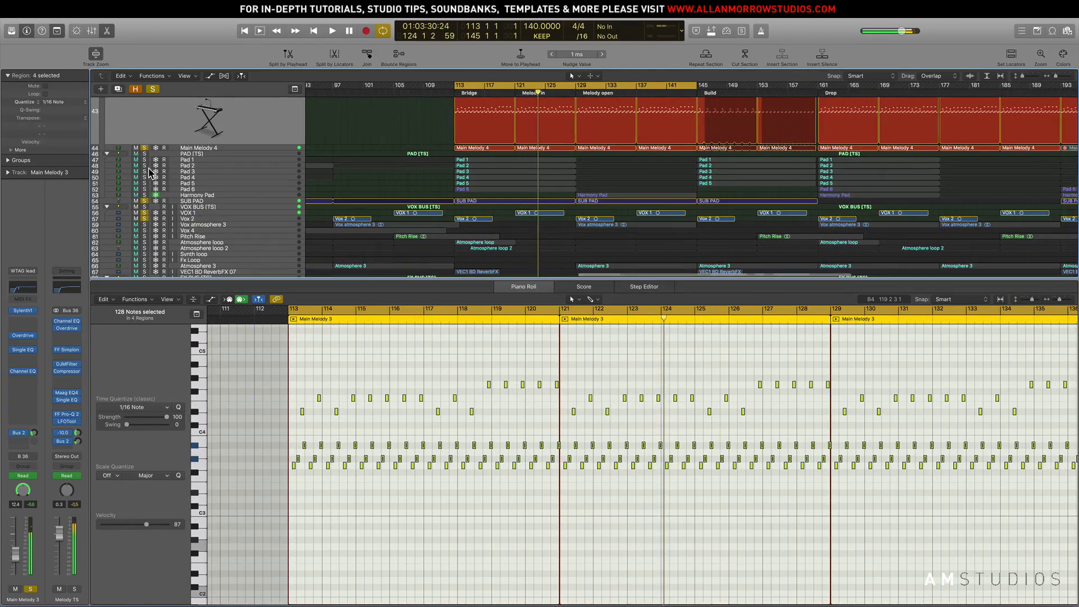
Clear the existing solos and play only Pad 3 with SUB PAD from bar 113.
click(152, 90)
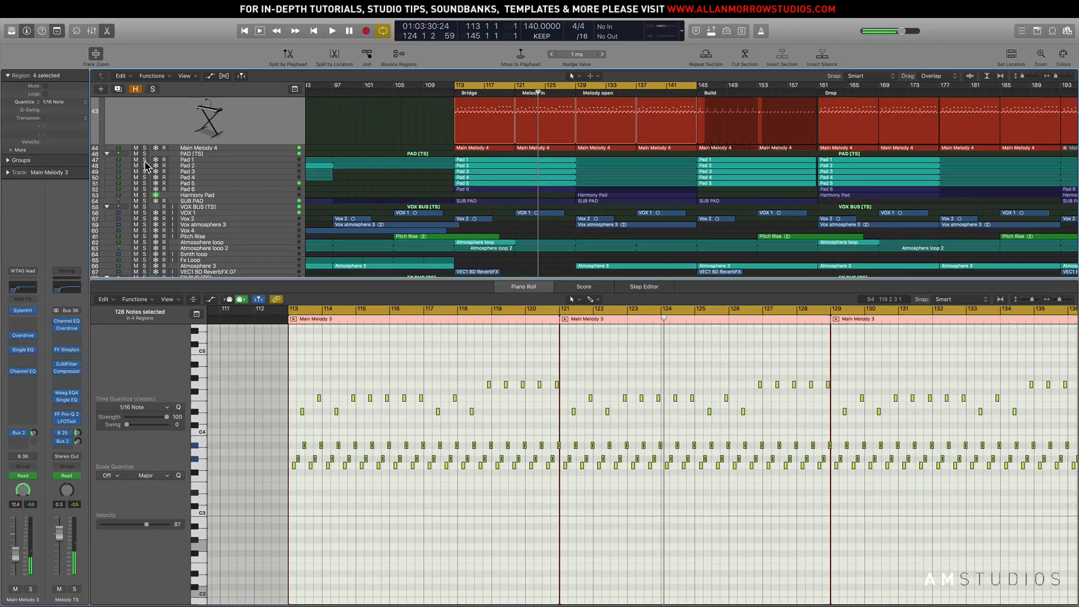
click(144, 161)
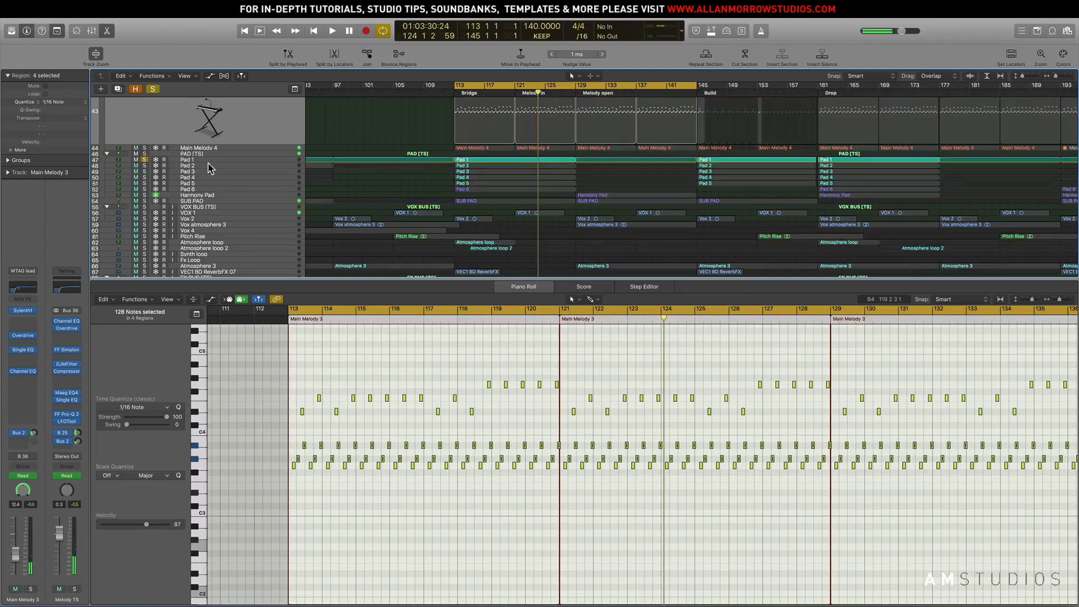
click(145, 201)
key(Return)
click(145, 161)
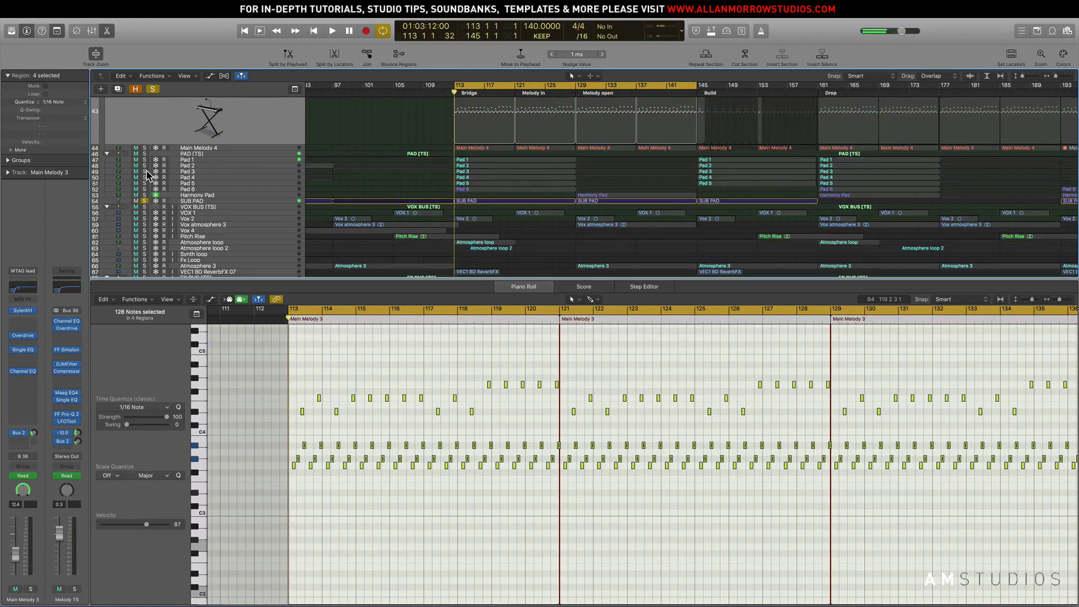
click(144, 172)
key(space)
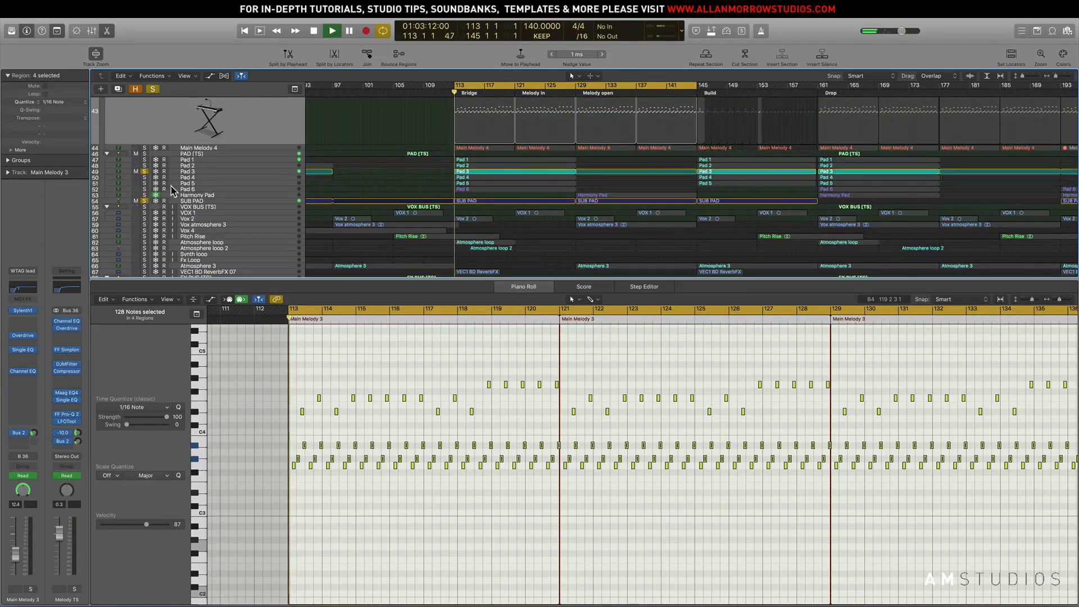
Add Pad 4 and Pad 5 to the solo and play the combined pads from bar 113.
click(144, 178)
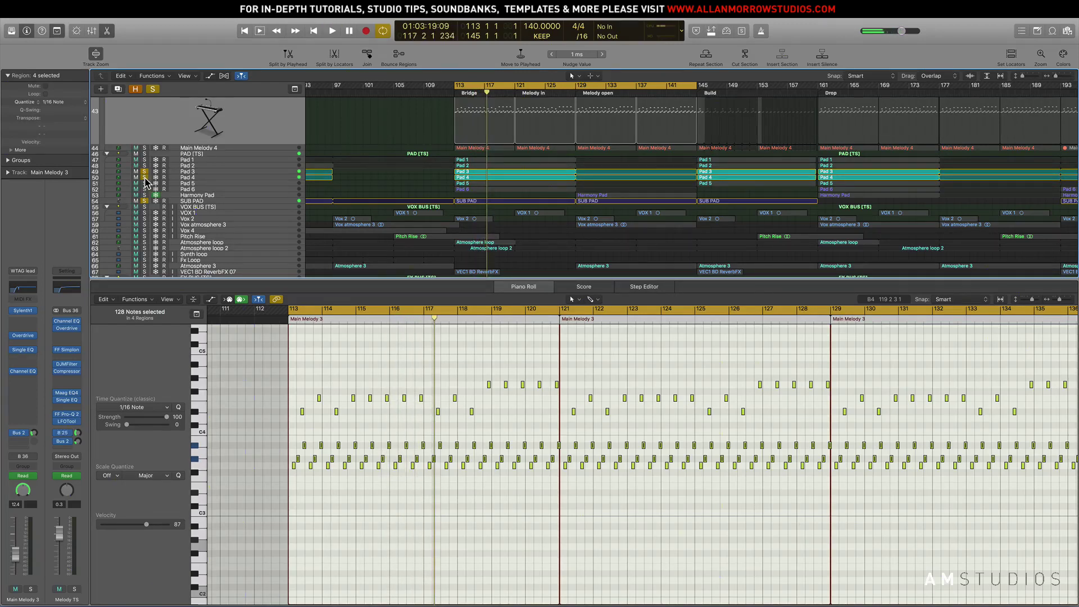
click(145, 183)
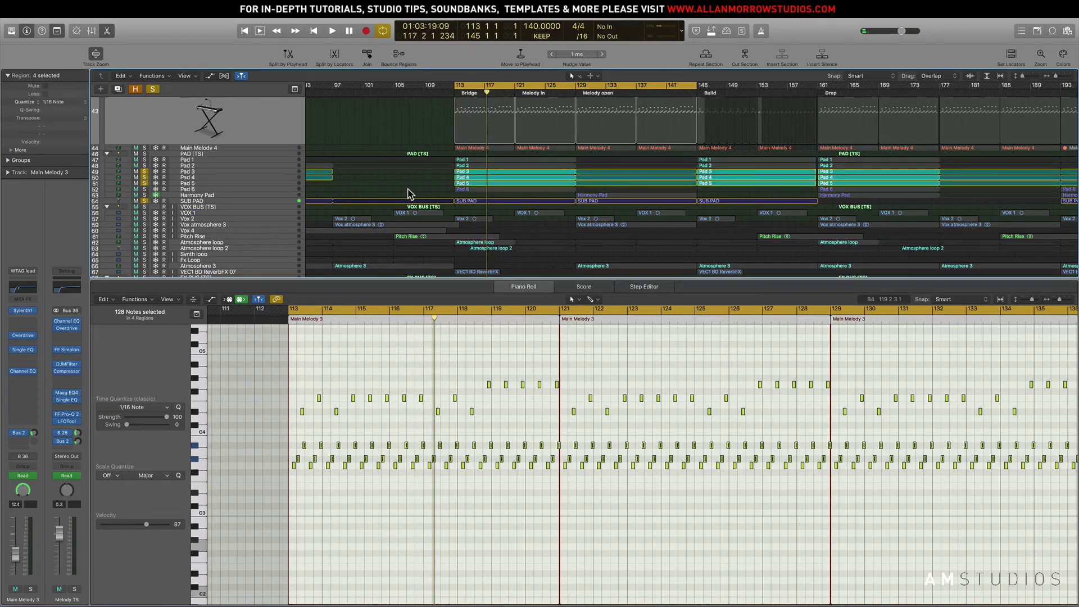
key(space)
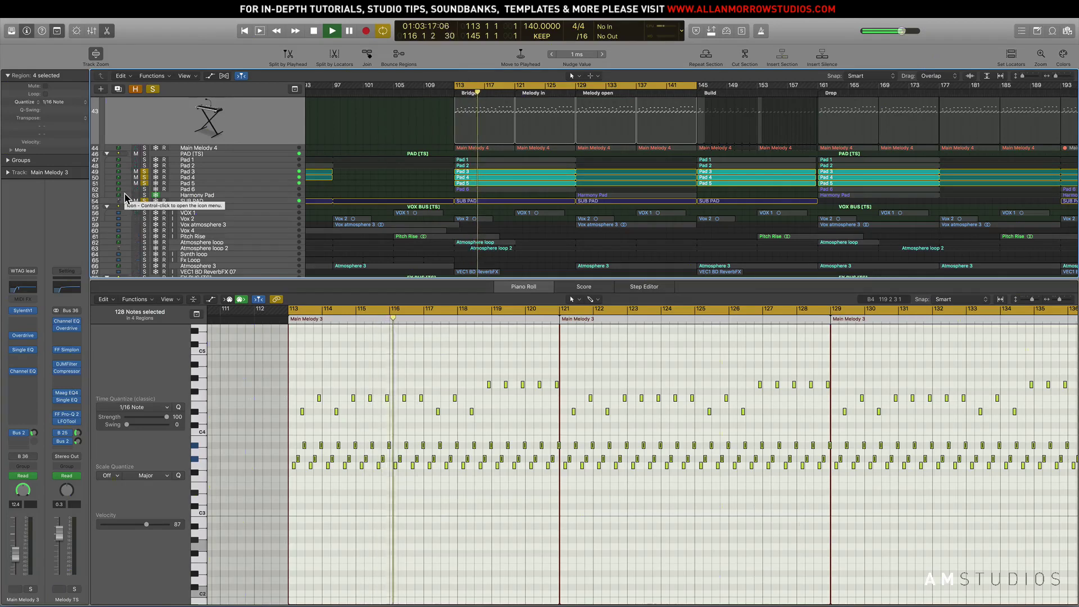
Add the VOX 1, Vox 2 and Pad 6 layers to the solo, and take Pads 3, 4 and 5 out of it.
click(145, 218)
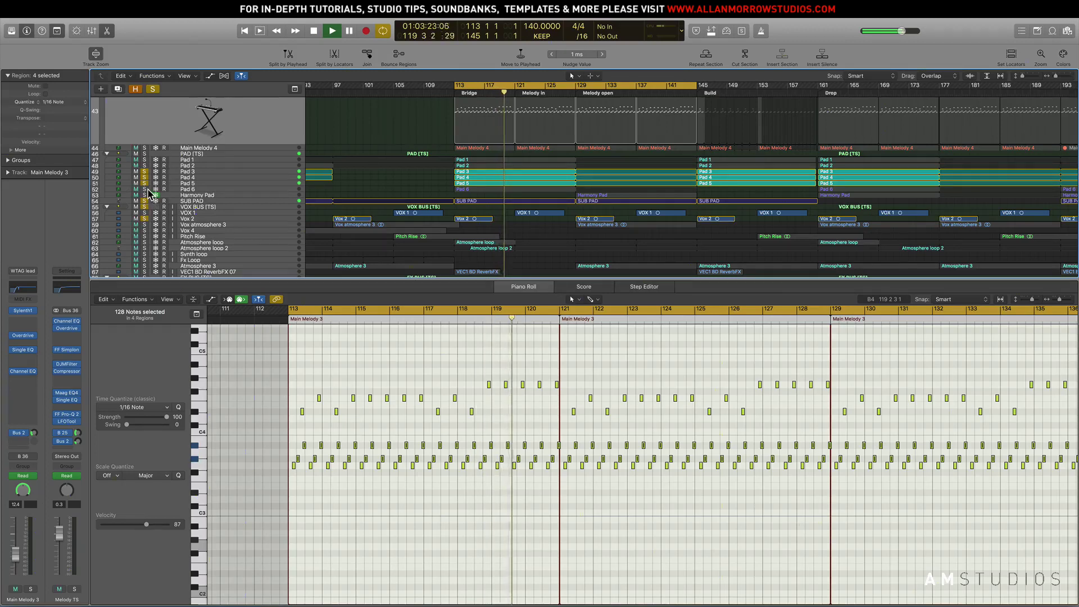
click(150, 193)
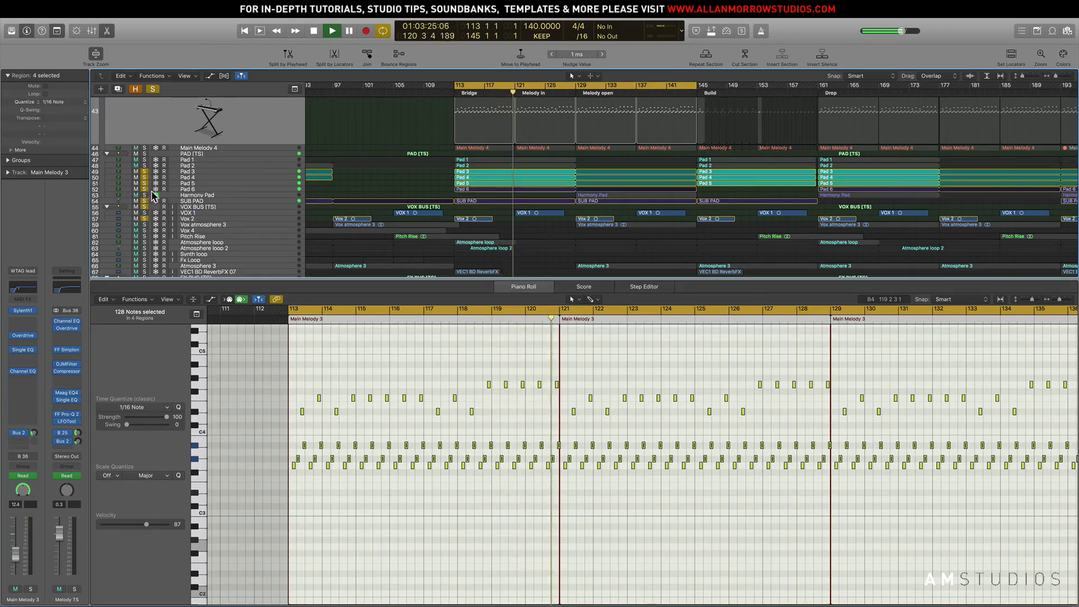
drag(145, 183, 146, 177)
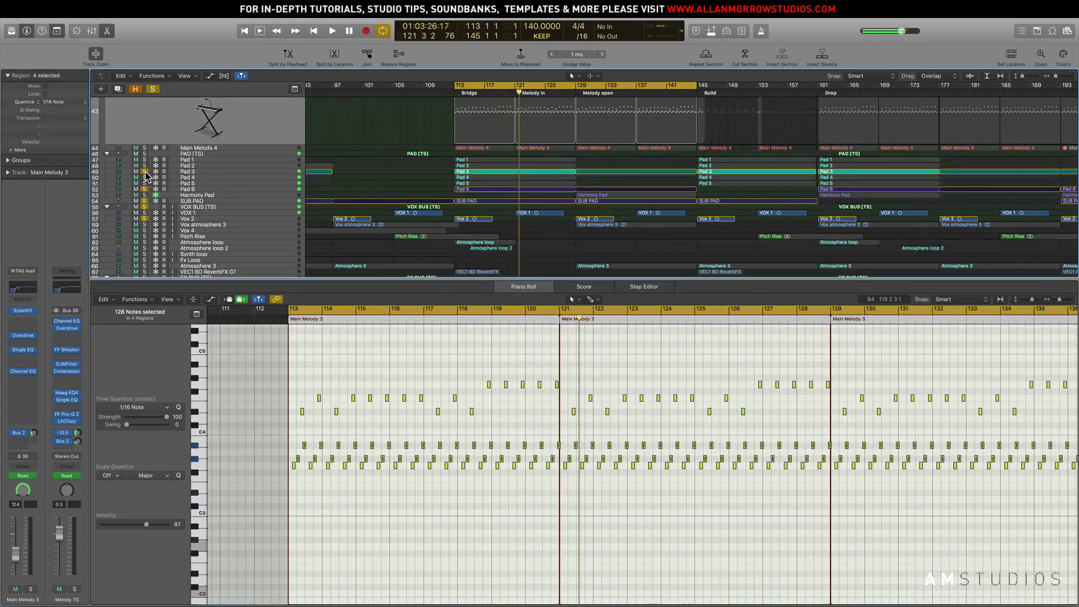
click(145, 172)
Display the notes of the Pad 6 region at bar 113 in the Piano Roll and restart playback from the cycle start.
click(457, 189)
key(shift+Return)
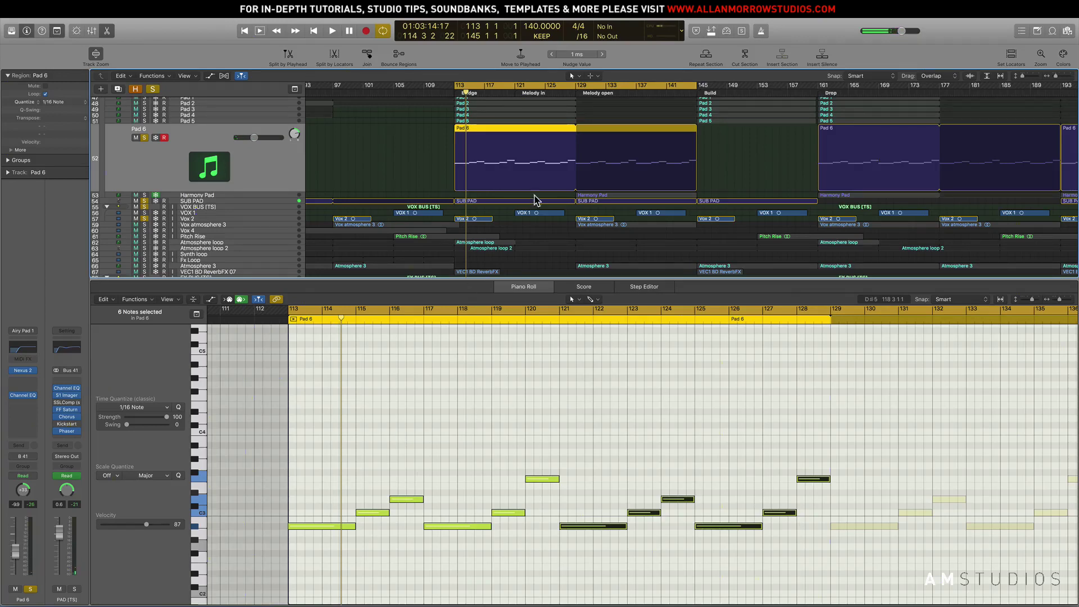
key(shift+Return)
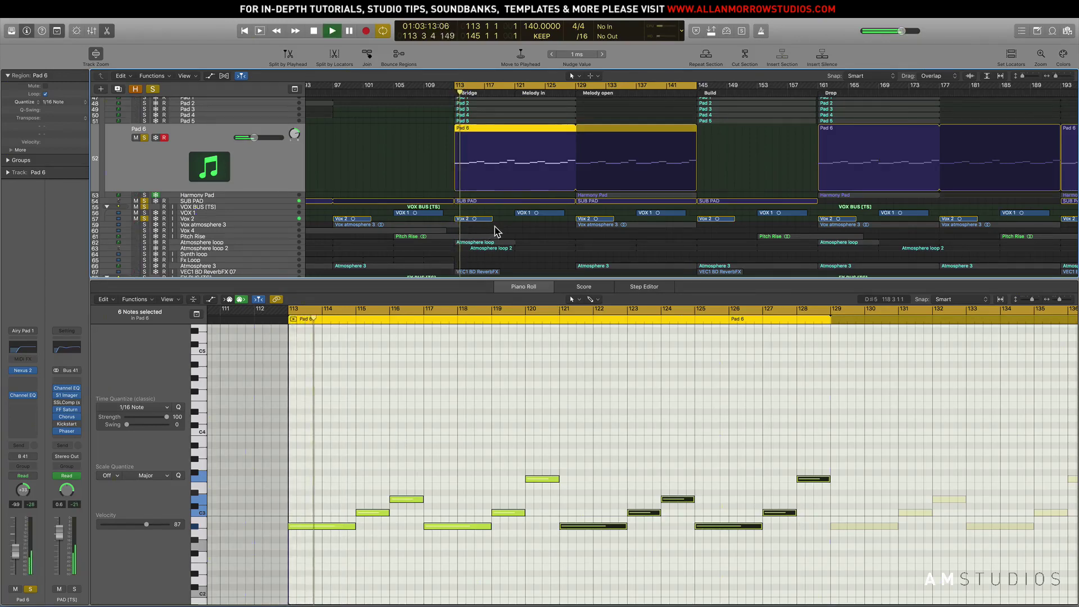
Add Atmosphere loop to the solo and close the Piano Roll to view the full track list during playback.
click(145, 242)
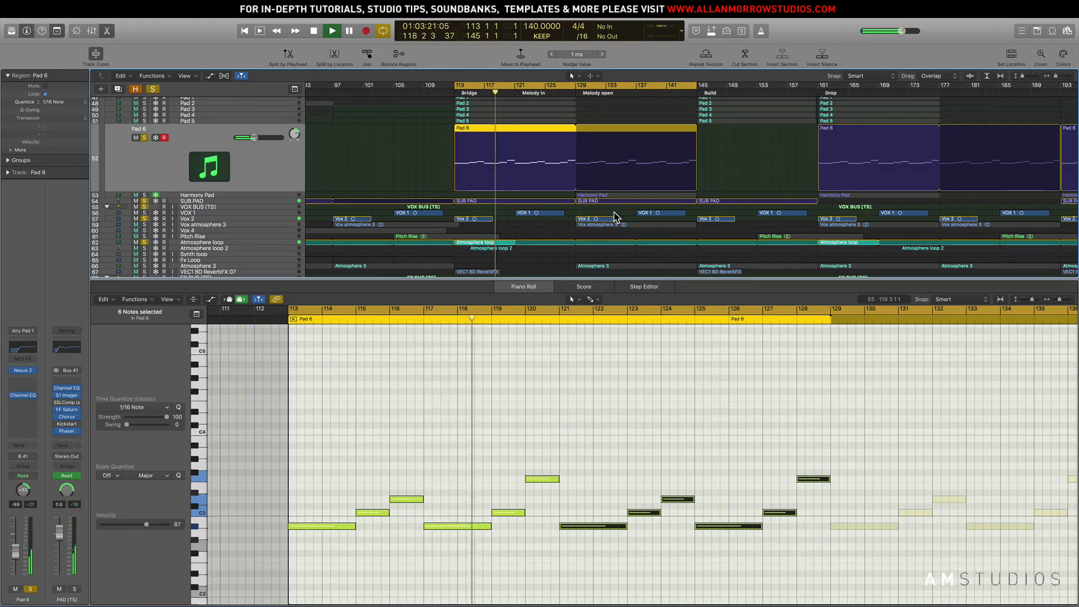
scroll(585, 218, down, 2)
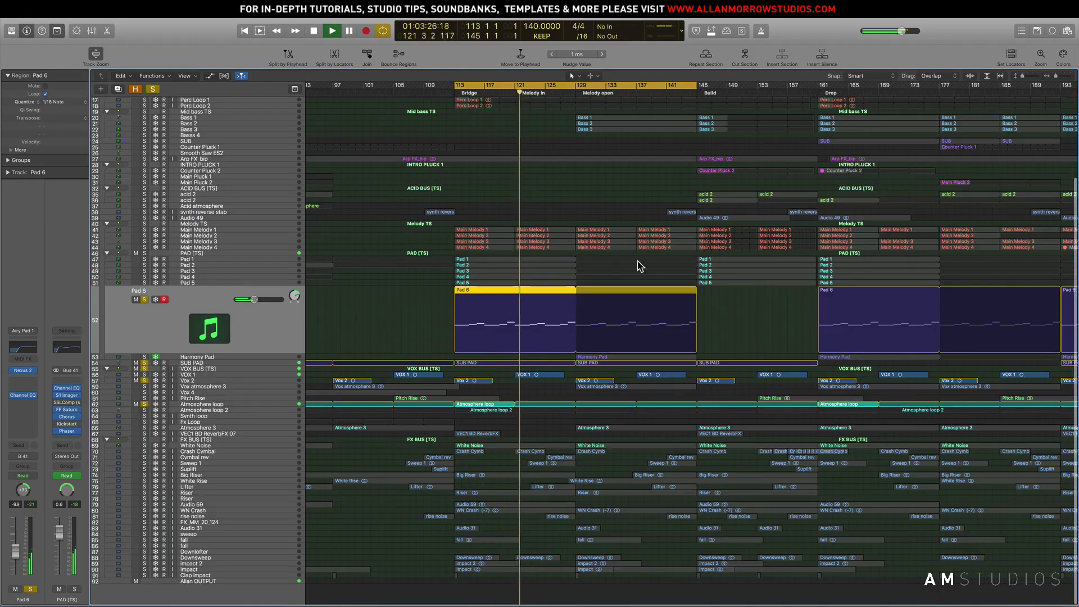
click(523, 287)
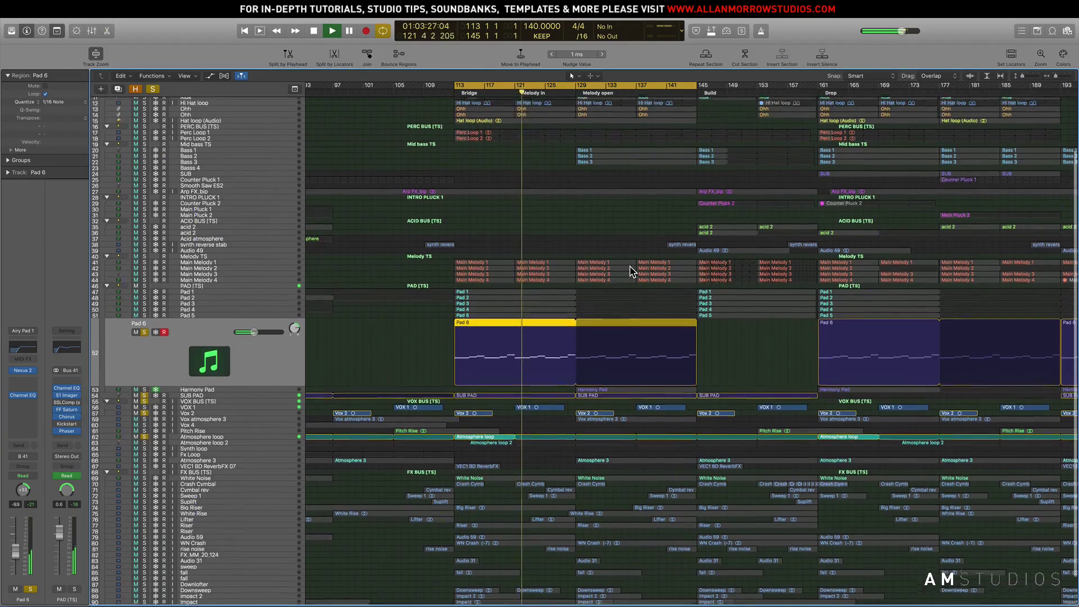
scroll(630, 272, up, 2)
scroll(643, 264, right, 1)
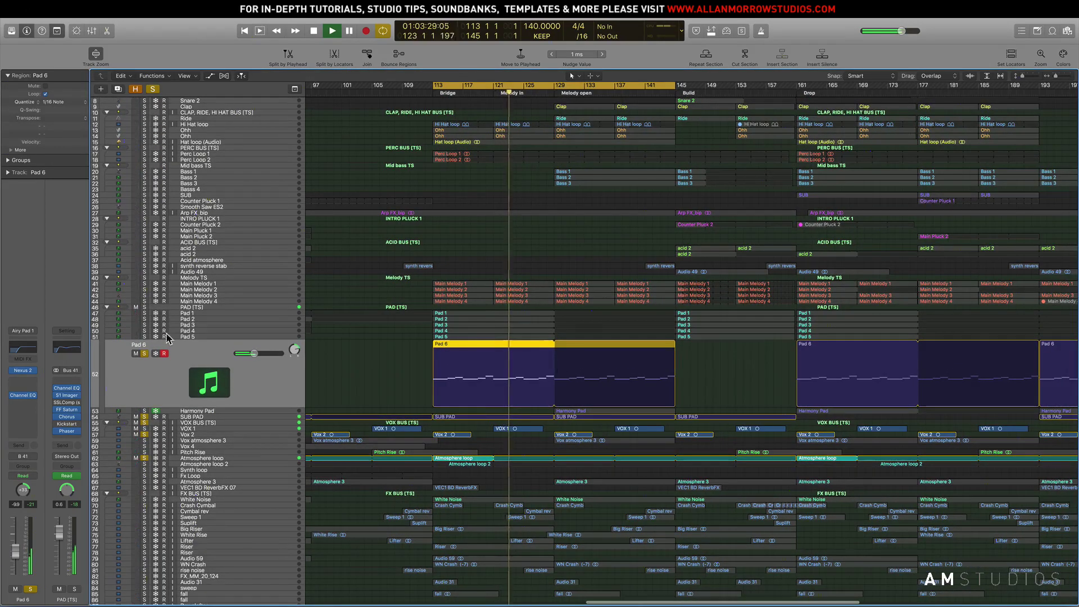
Clear all solos and play only the Melody TS stack from bar 113.
key(space)
click(154, 90)
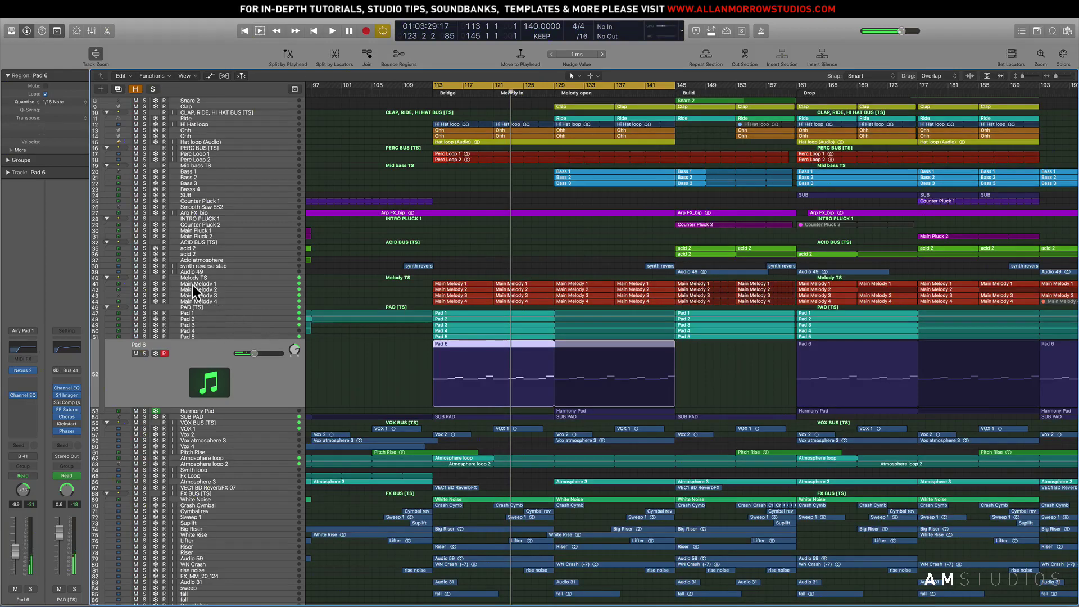
click(145, 277)
key(space)
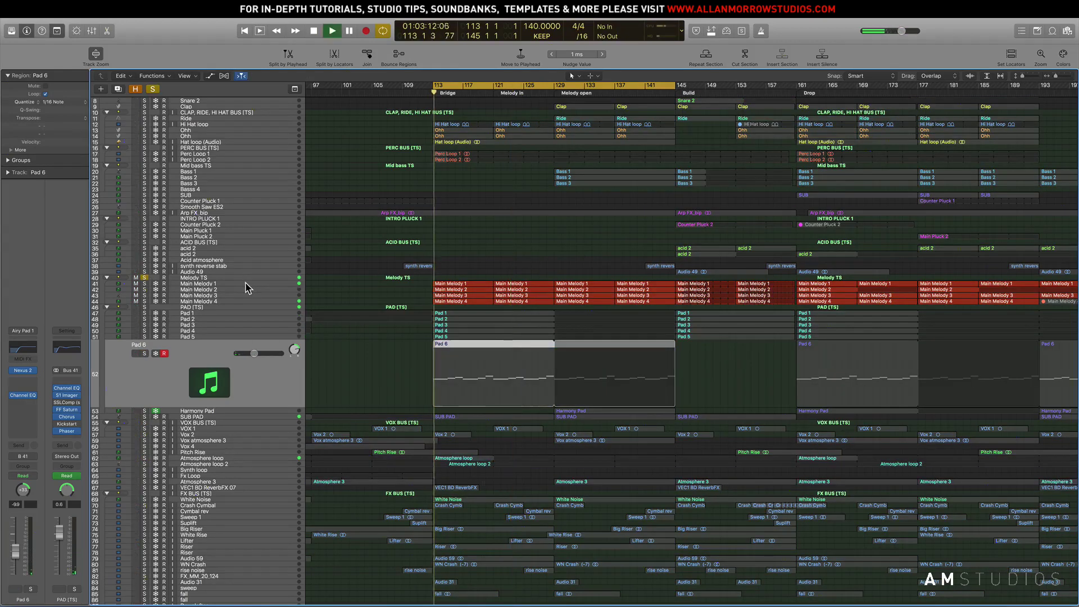
Remove the Melody TS solo and examine the full arrangement from the Bridge to the Drop during playback.
click(145, 278)
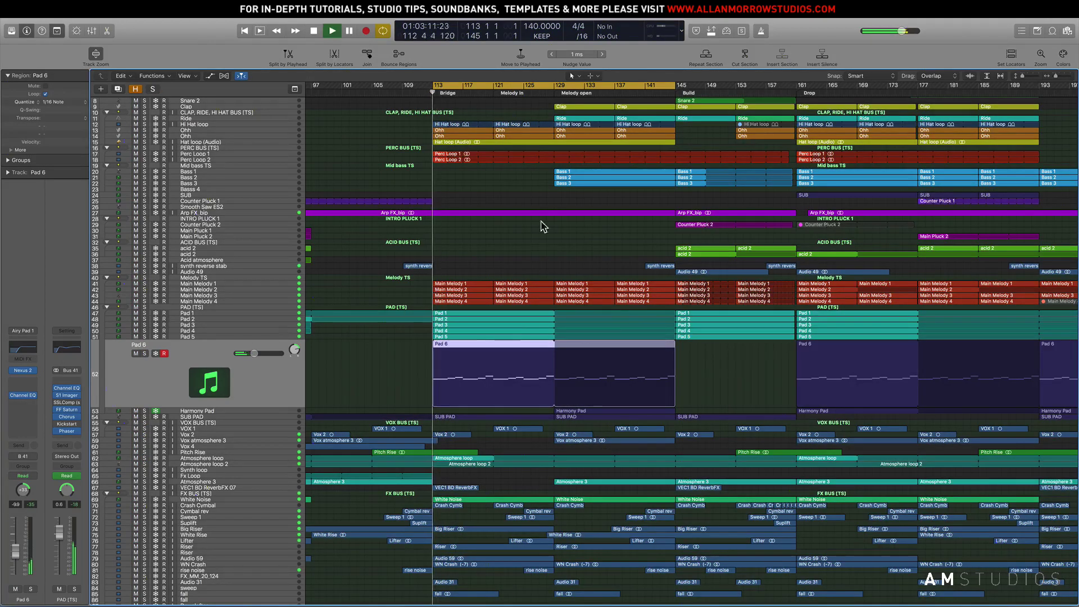
scroll(521, 252, down, 5)
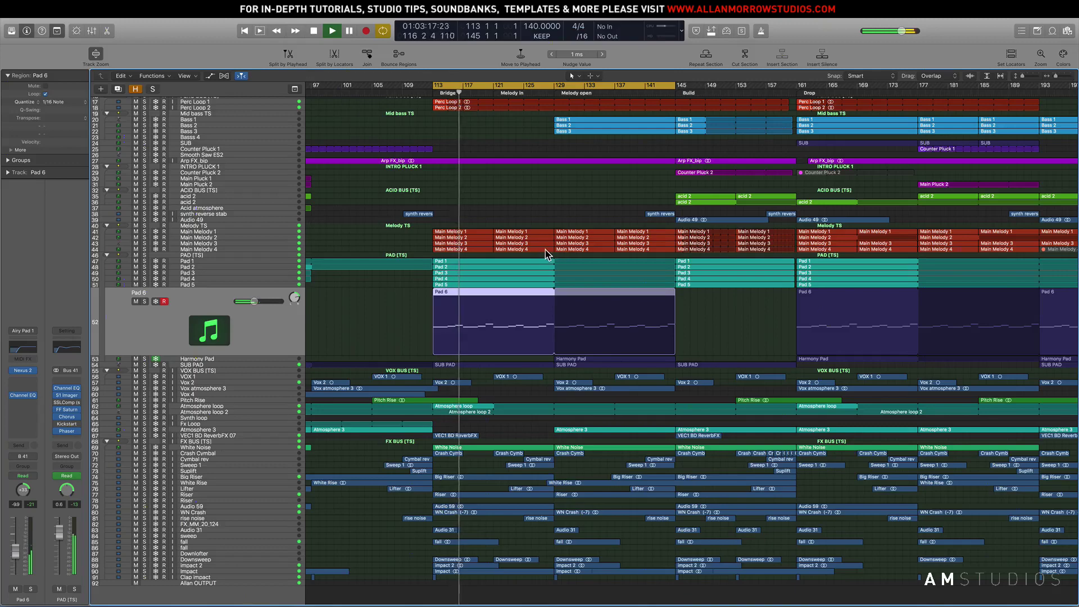
scroll(539, 254, right, 3)
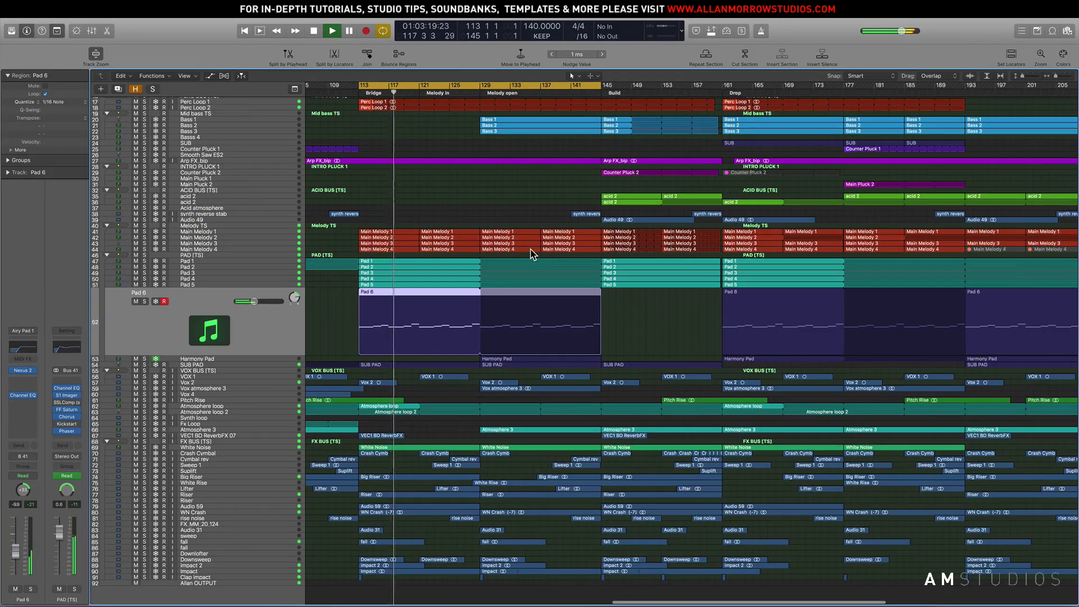
Play only the Pad 4 track from the start of the bridge at bar 113 and clear its solo.
scroll(517, 252, up, 7)
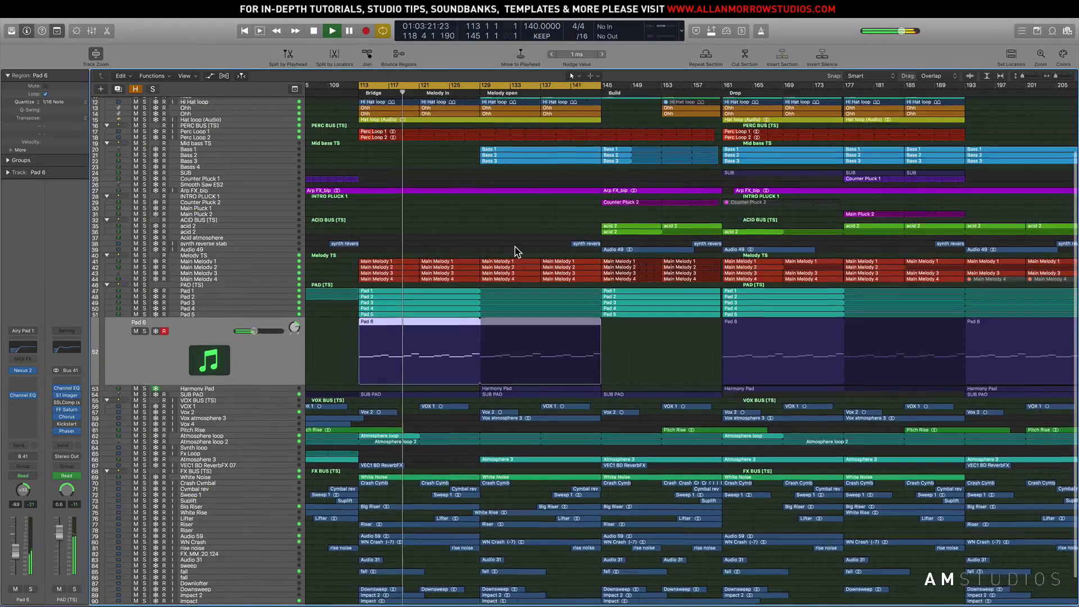
scroll(516, 251, up, 2)
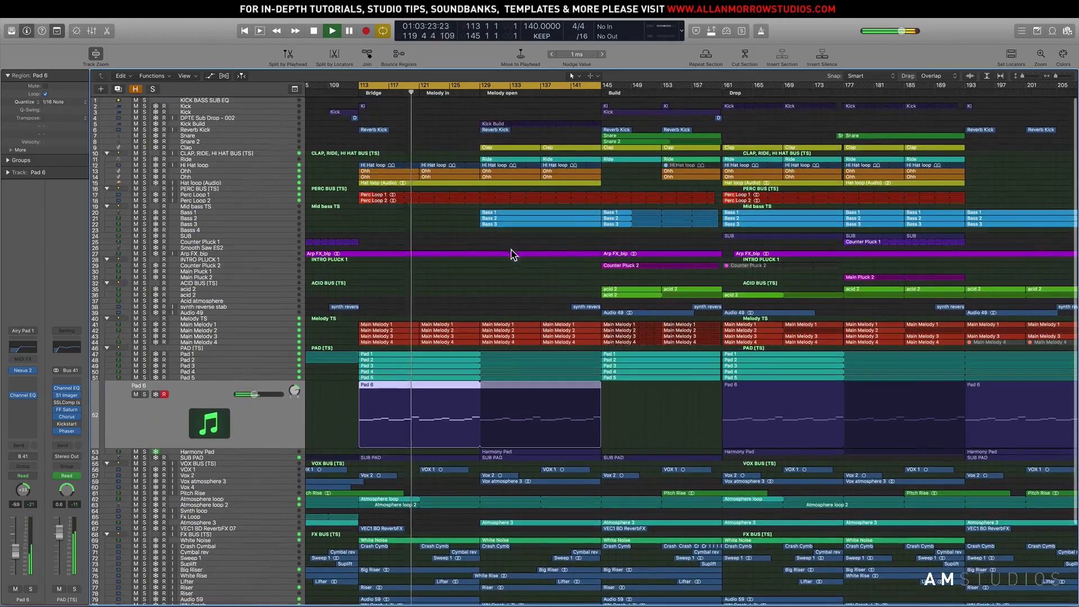
scroll(501, 259, down, 3)
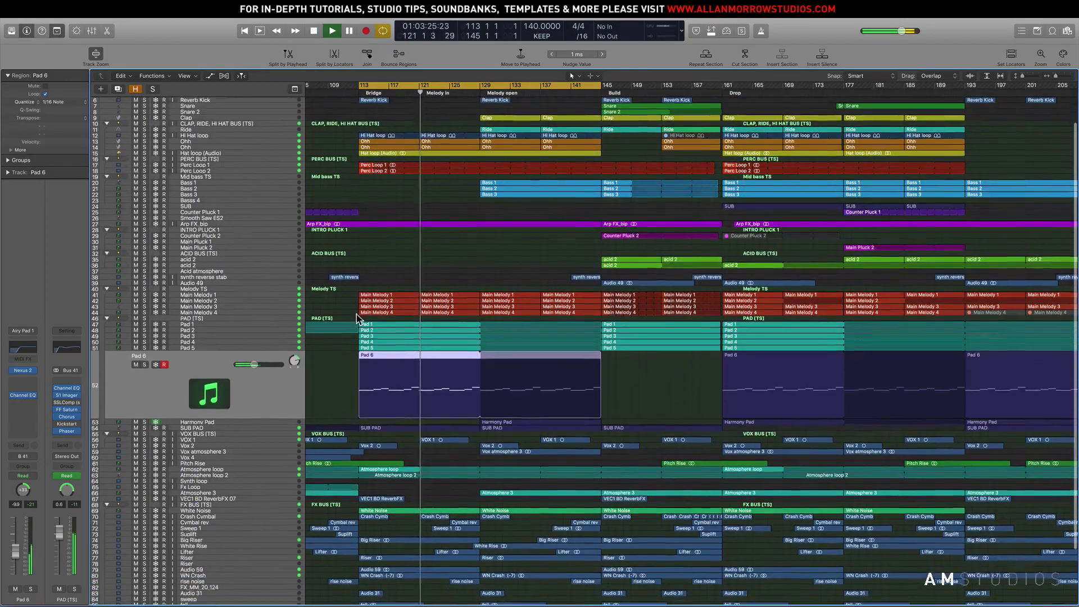
key(space)
click(144, 339)
key(space)
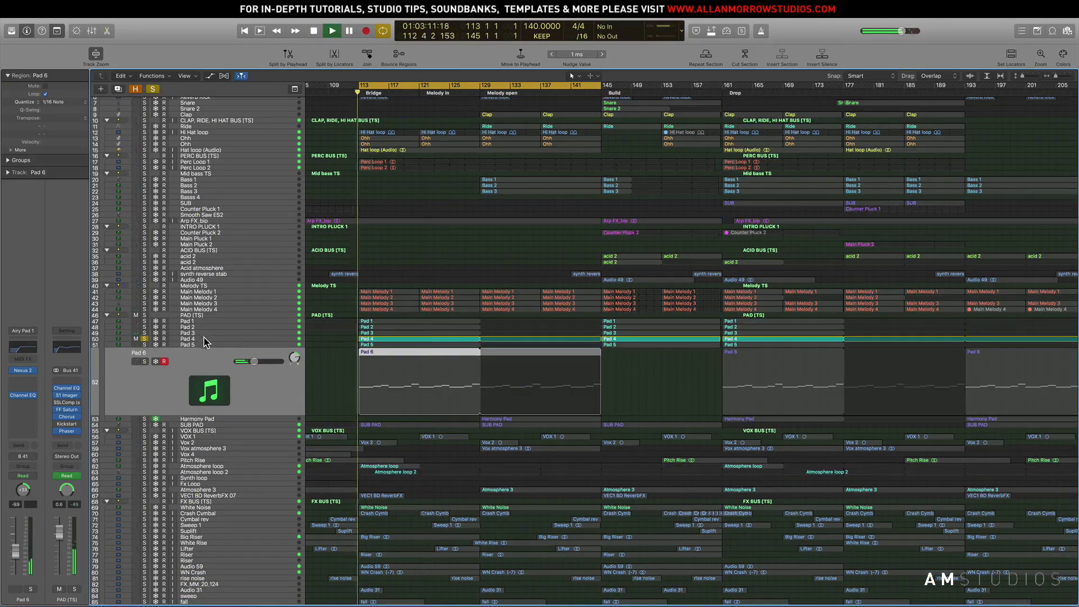
click(144, 350)
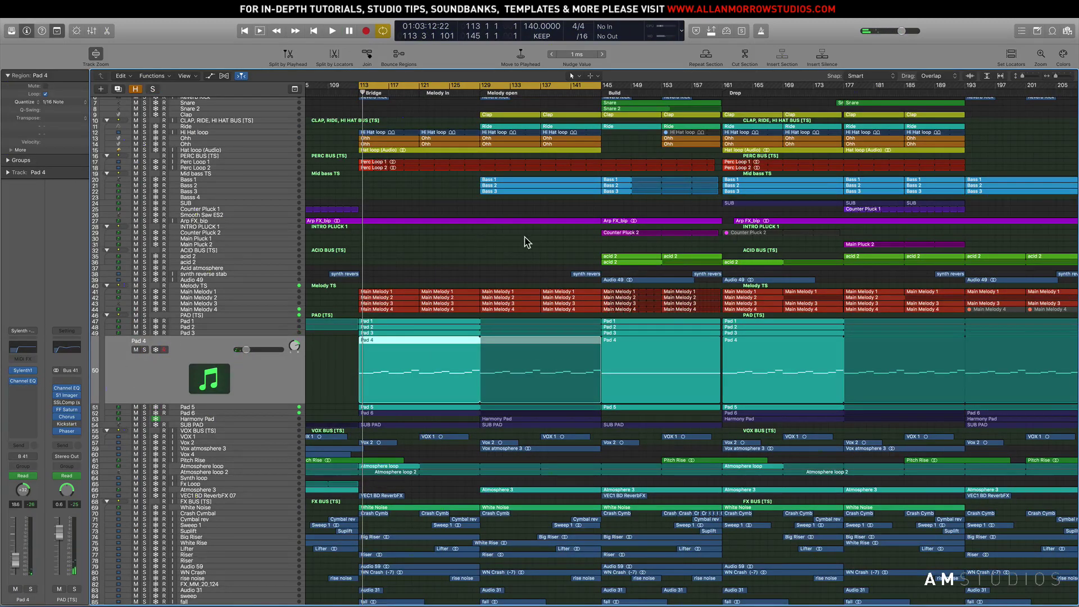
Move the cycle range to bars 129–145 and inspect the Bass 1 region's notes in the Piano Roll before closing it.
scroll(518, 241, up, 3)
scroll(517, 240, right, 3)
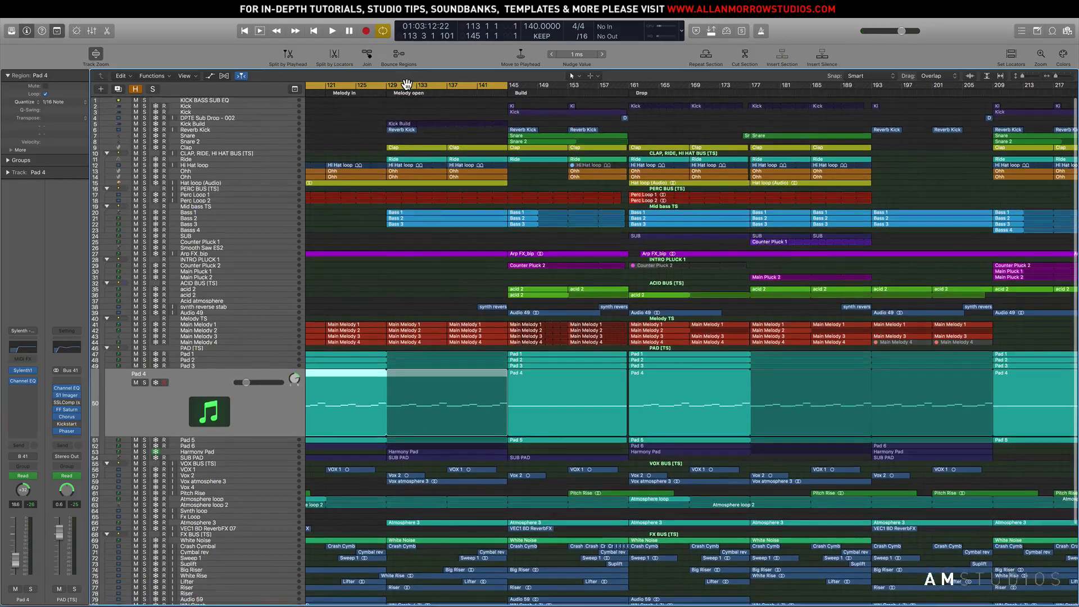
drag(387, 87, 502, 151)
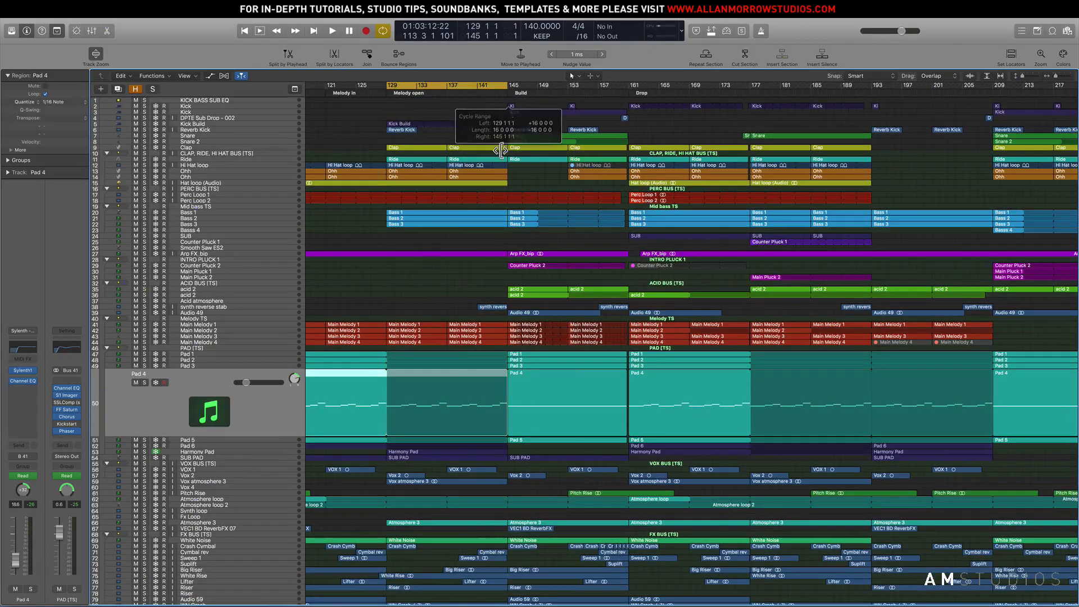
double_click(424, 213)
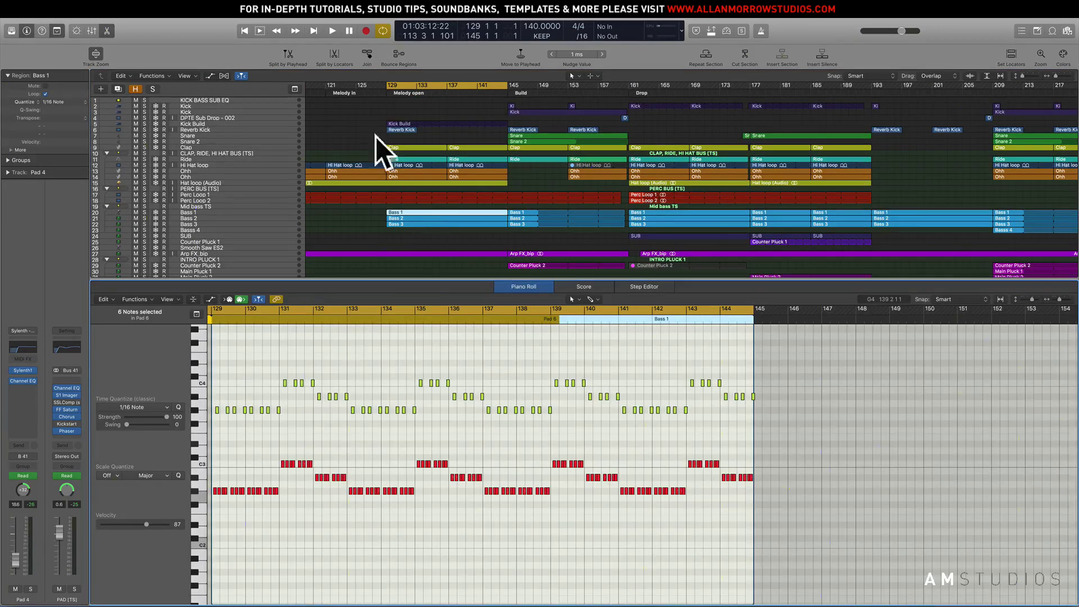
click(514, 289)
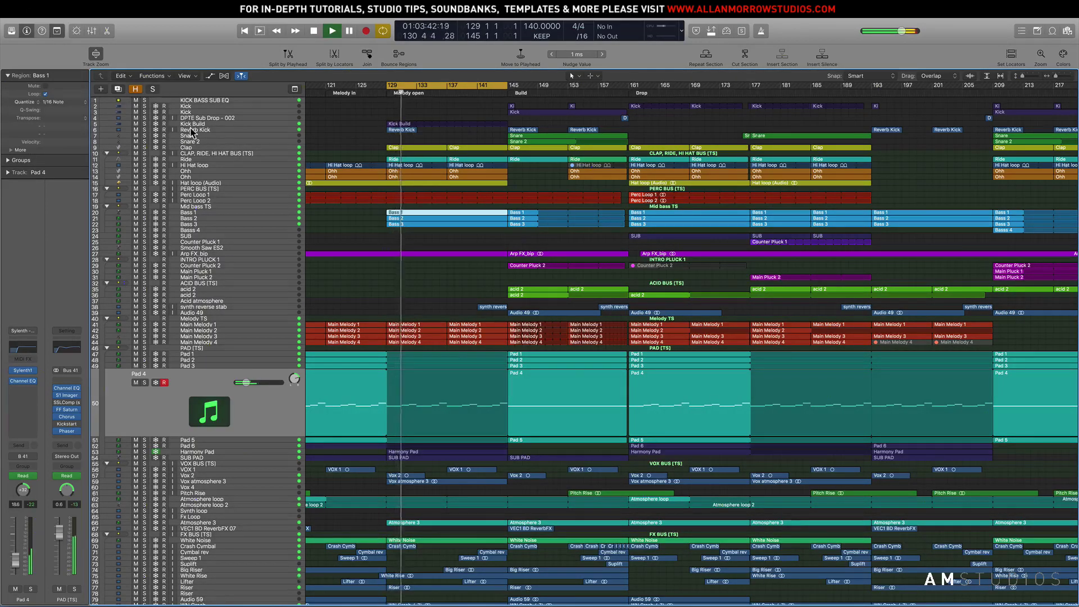
Play only the Kick Build region from bar 129 and clear its solo.
click(416, 123)
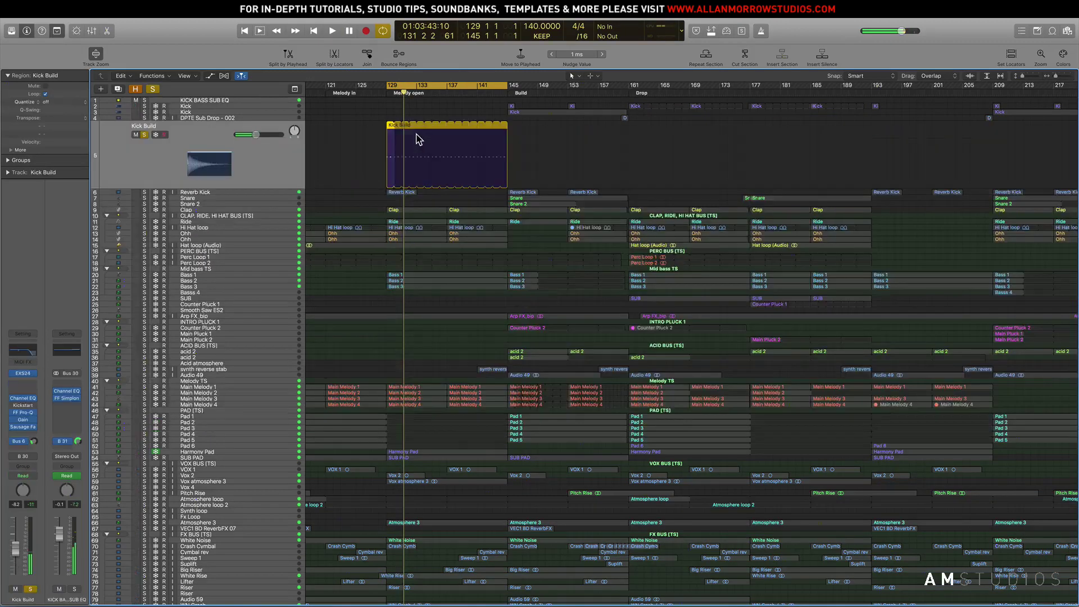
key(space)
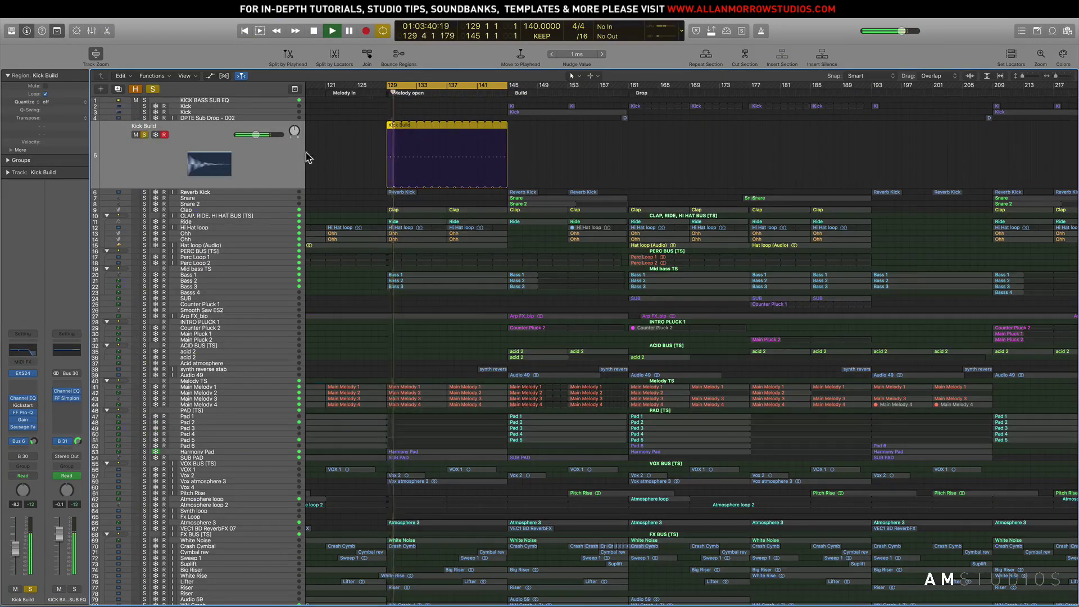
key(s)
Play the full mix from bar 129 while examining the arrangement from the Bridge to the Drop, and stop playback.
key(space)
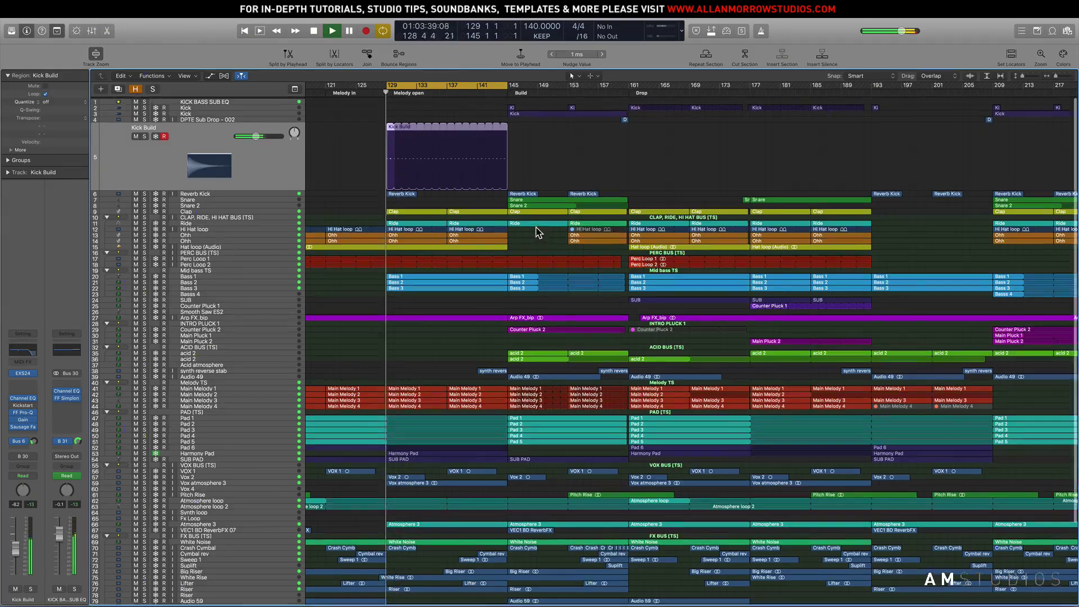
scroll(552, 311, left, 5)
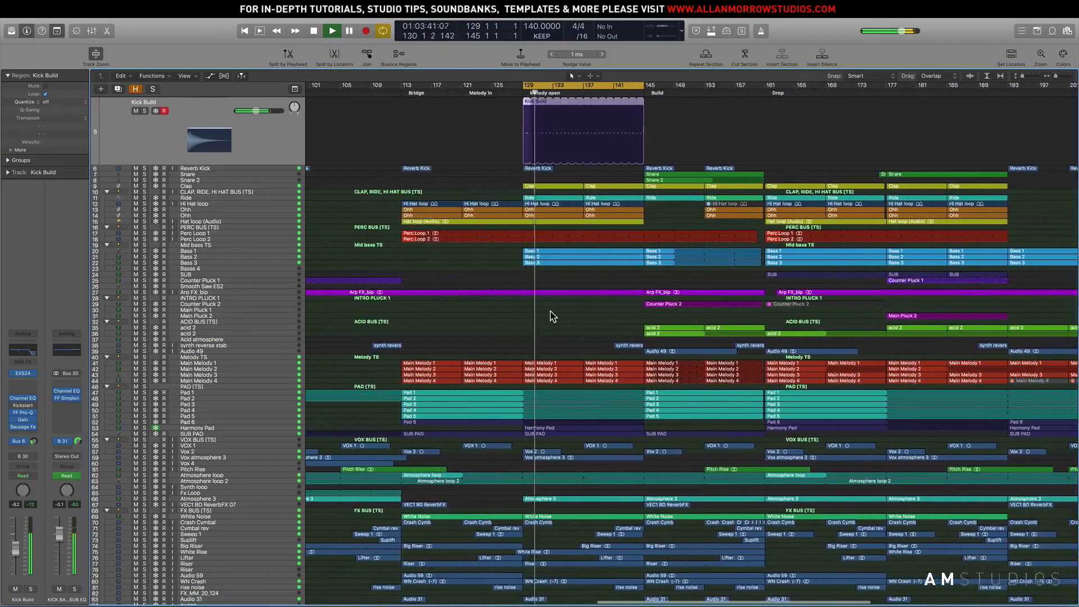
scroll(548, 310, down, 5)
scroll(548, 311, right, 3)
scroll(618, 337, up, 6)
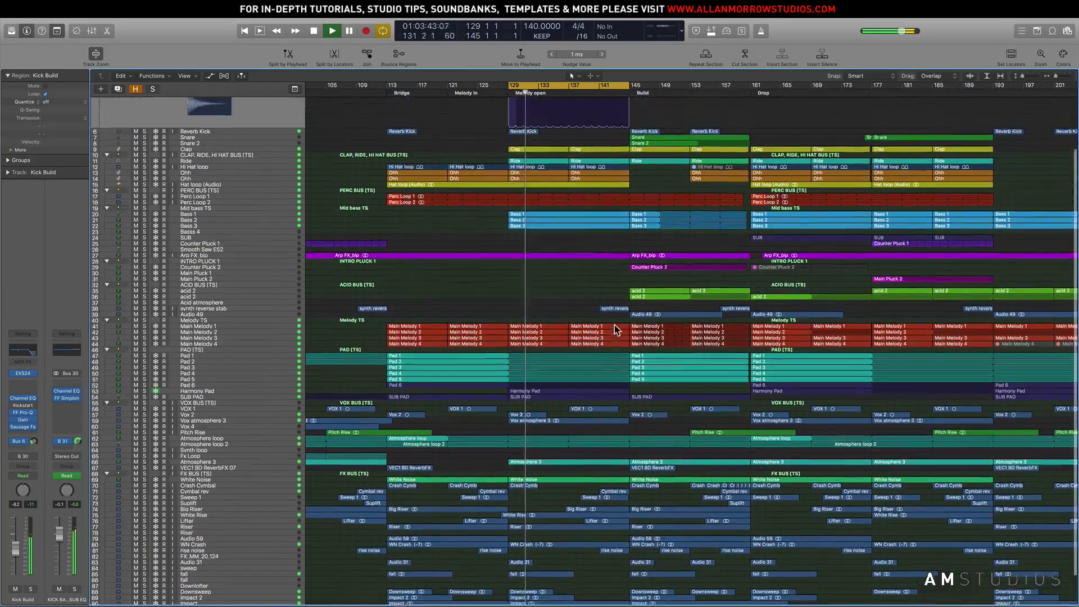
scroll(588, 315, right, 2)
scroll(587, 315, right, 1)
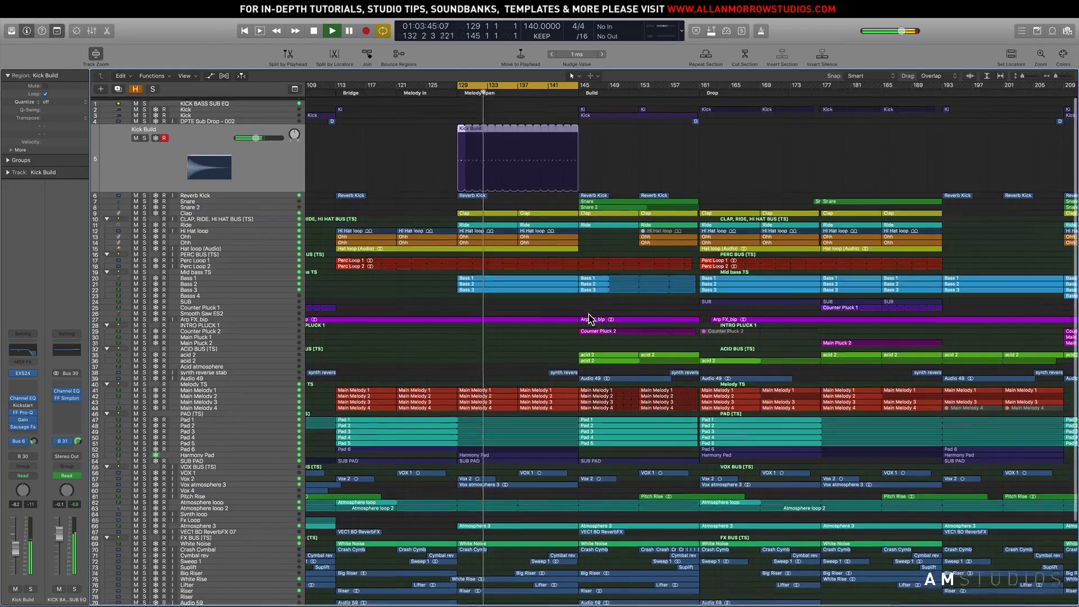
key(space)
scroll(394, 348, left, 1)
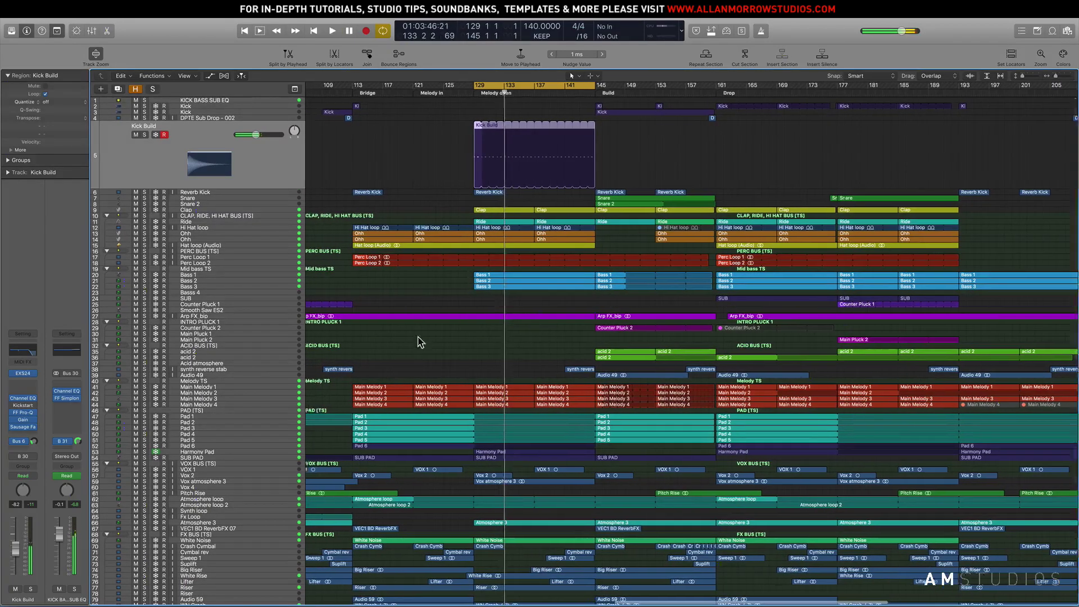
Solo the synth reverse stab track and set the cycle range to bars 111–140.
click(231, 371)
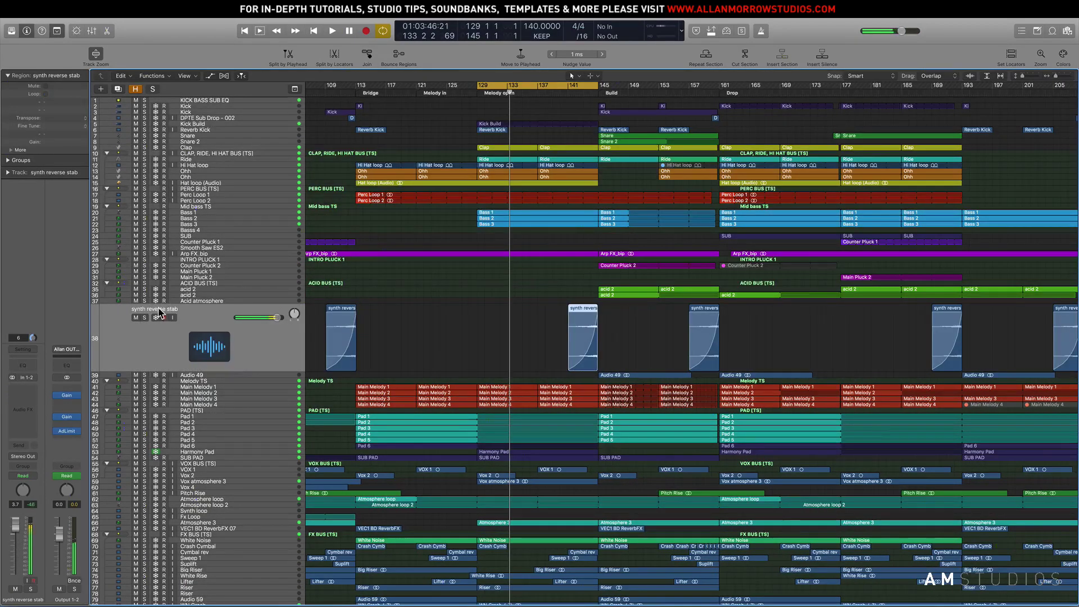
click(145, 318)
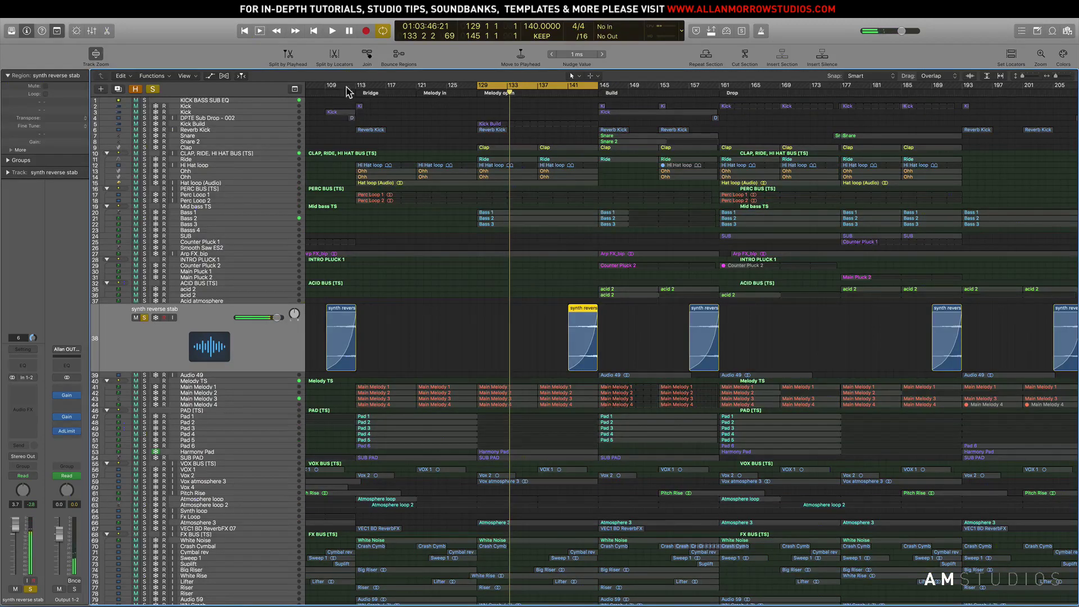
drag(341, 90, 559, 121)
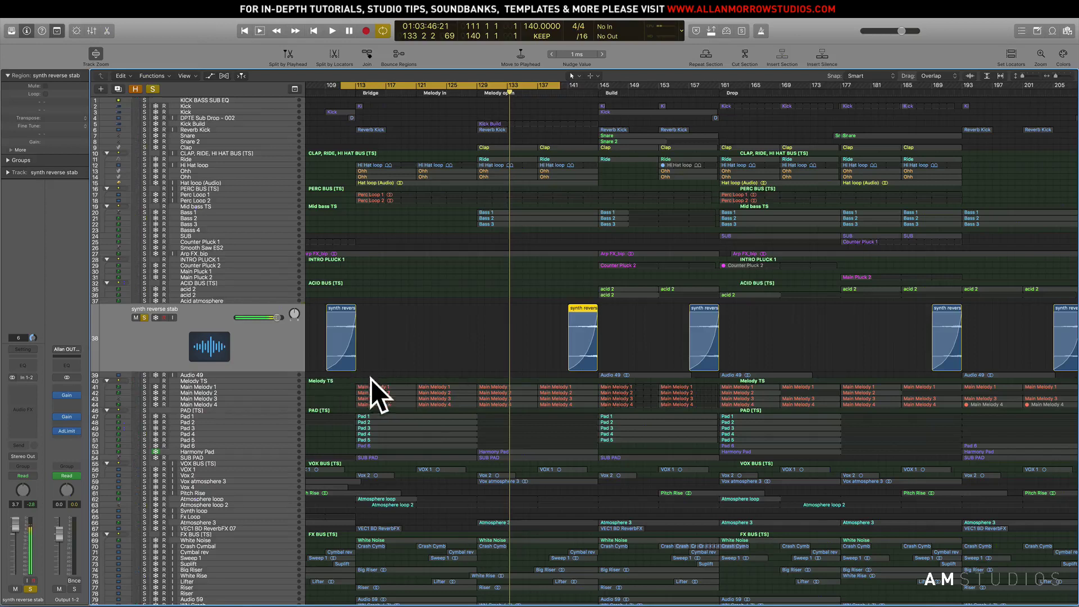
Add the Melody TS stack and SUB PAD to the solo and audition the layers from bar 111.
click(145, 380)
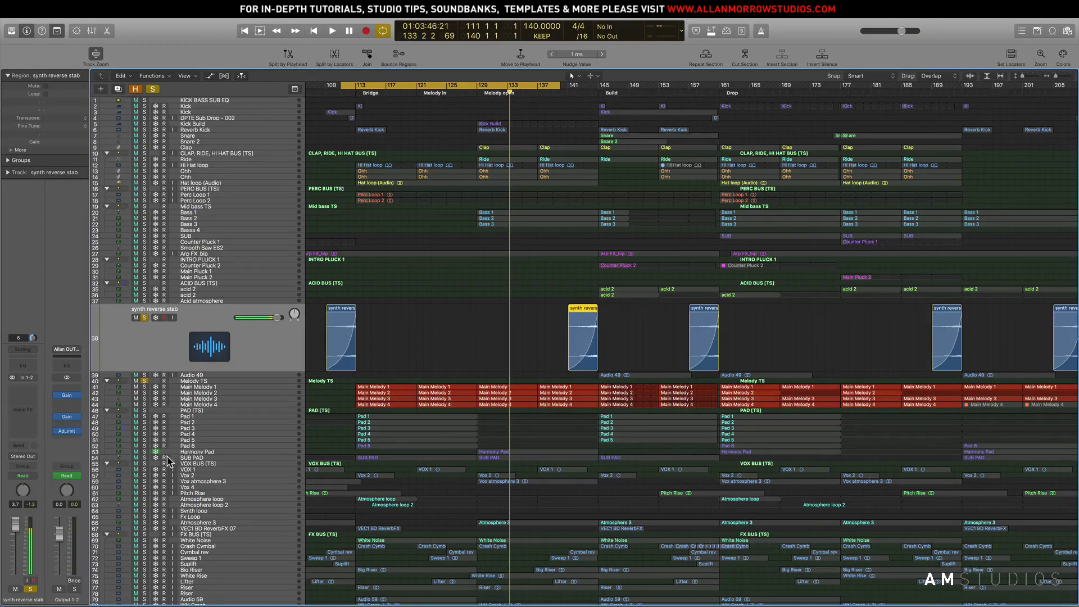
click(145, 458)
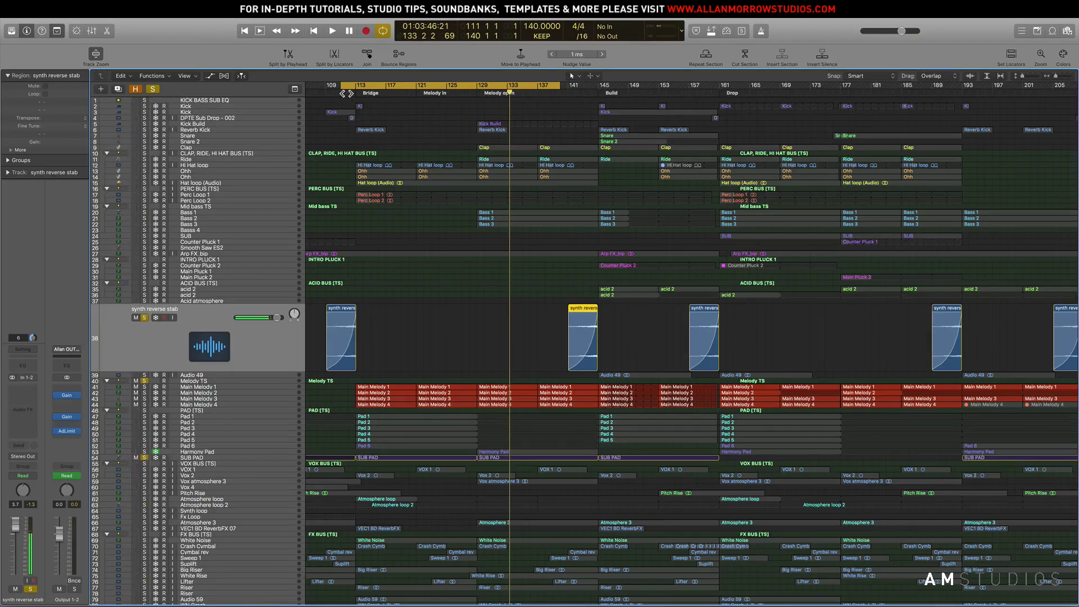
click(347, 94)
key(space)
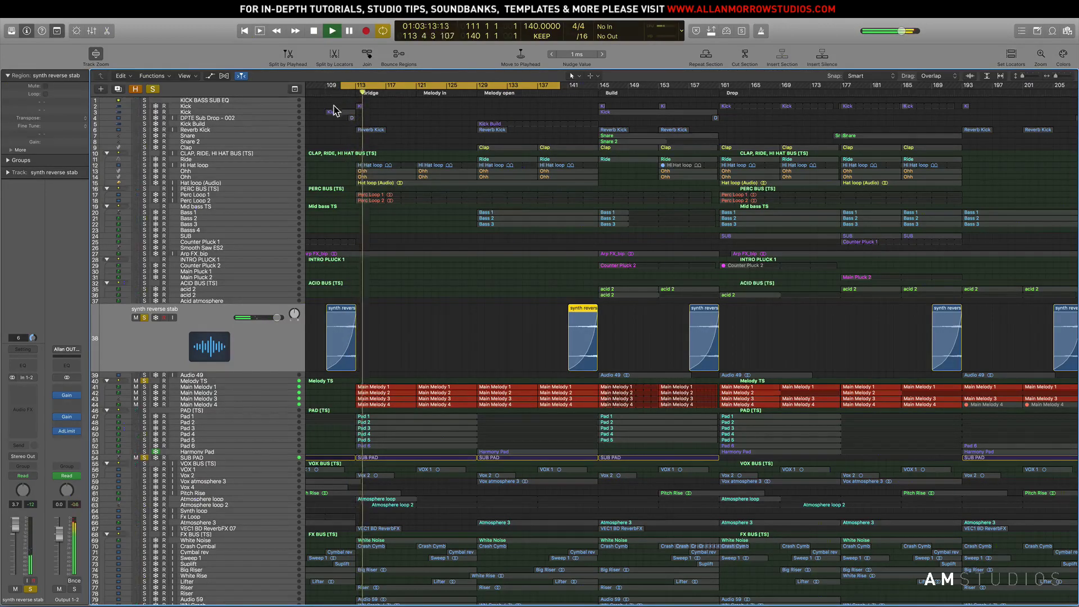
key(space)
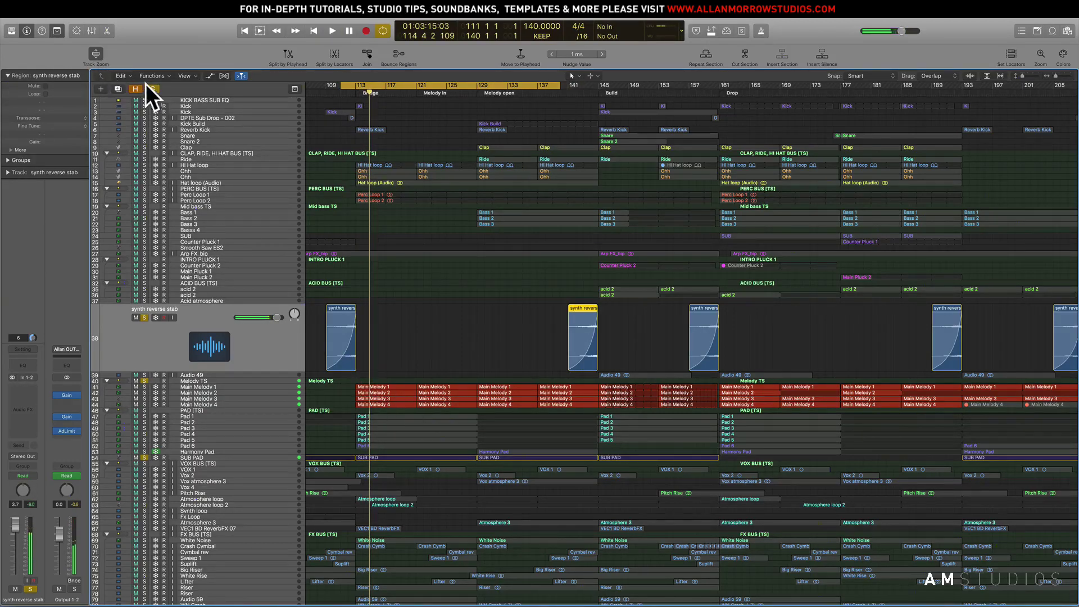
Clear all solos, play the full mix from bar 111 and extend the cycle range to bar 161.
key(s)
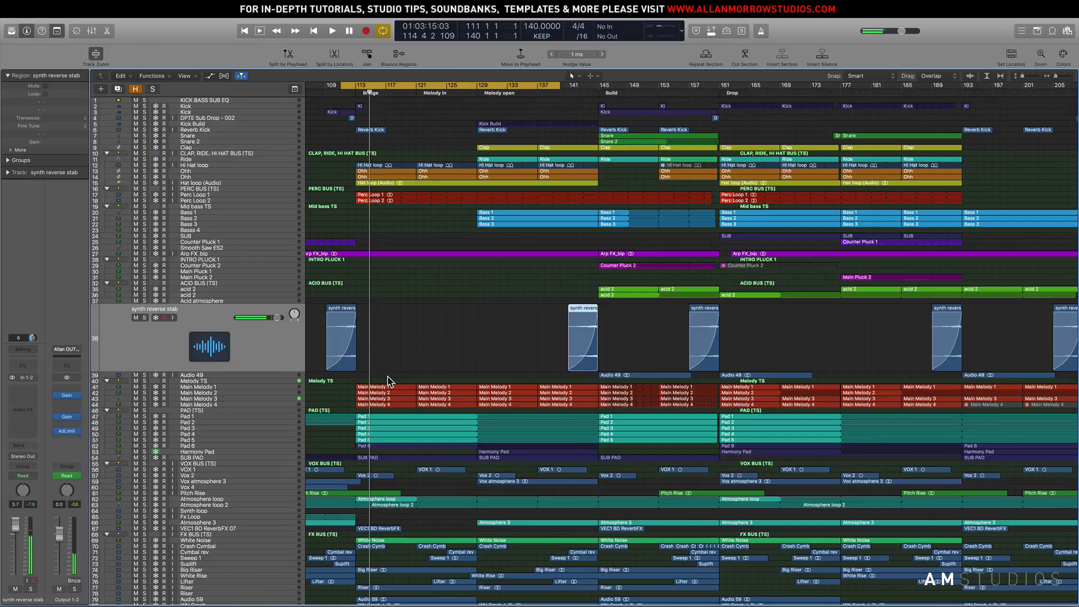
key(space)
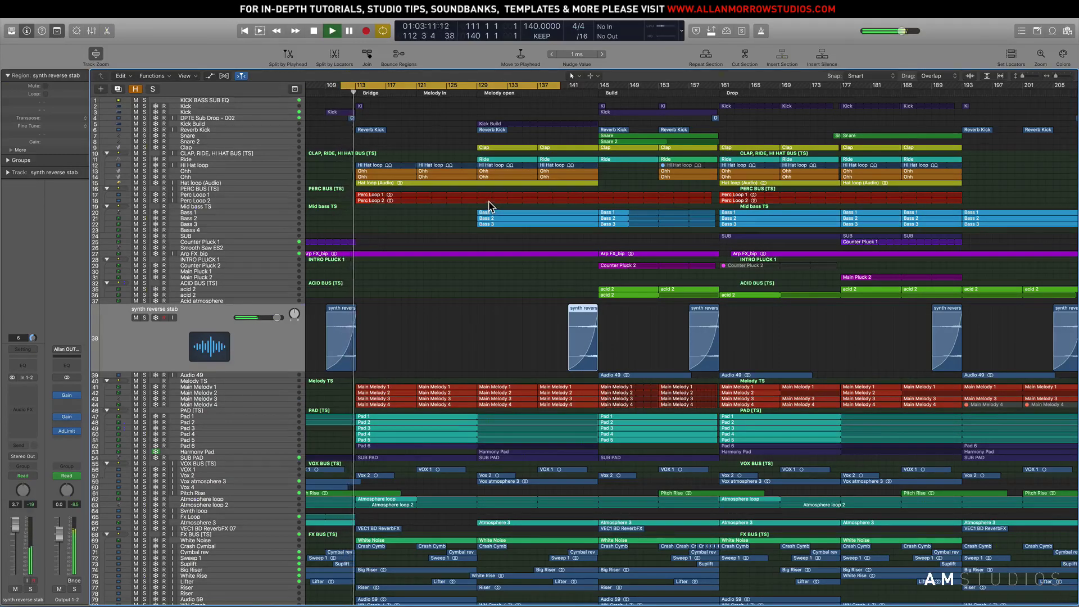
drag(556, 86, 721, 86)
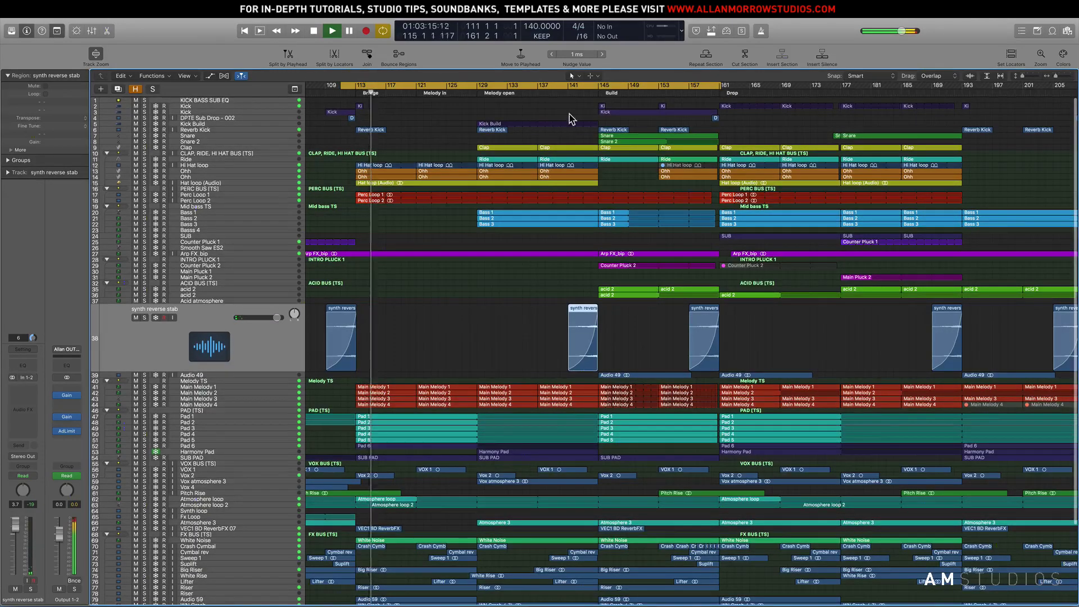
Set the cycle range from the Build at bar 145 to bar 181 in the Drop.
scroll(528, 208, right, 5)
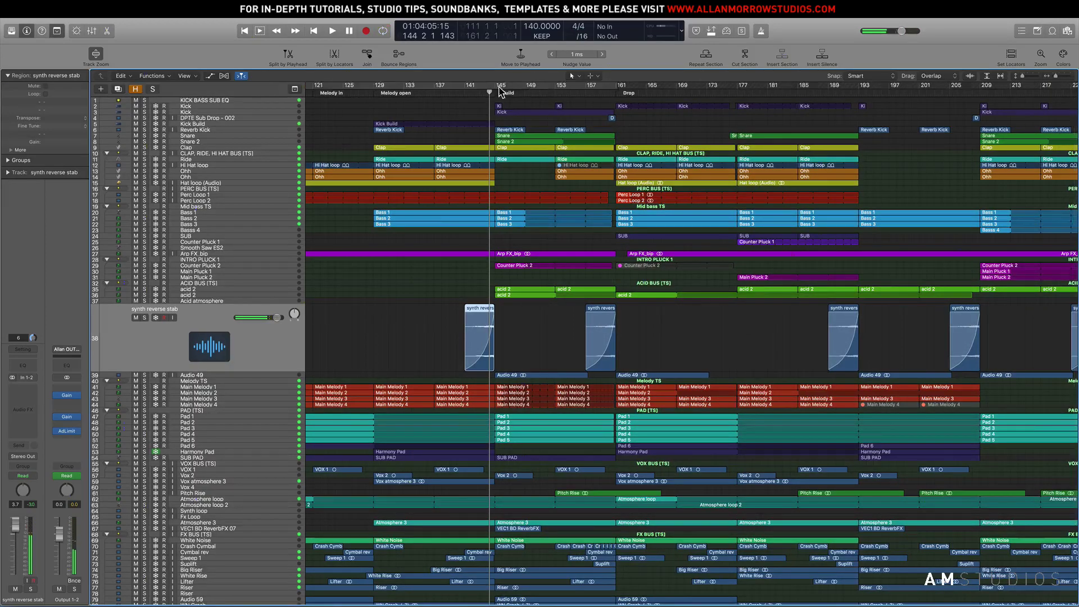
drag(496, 86, 770, 85)
scroll(296, 126, down, 1)
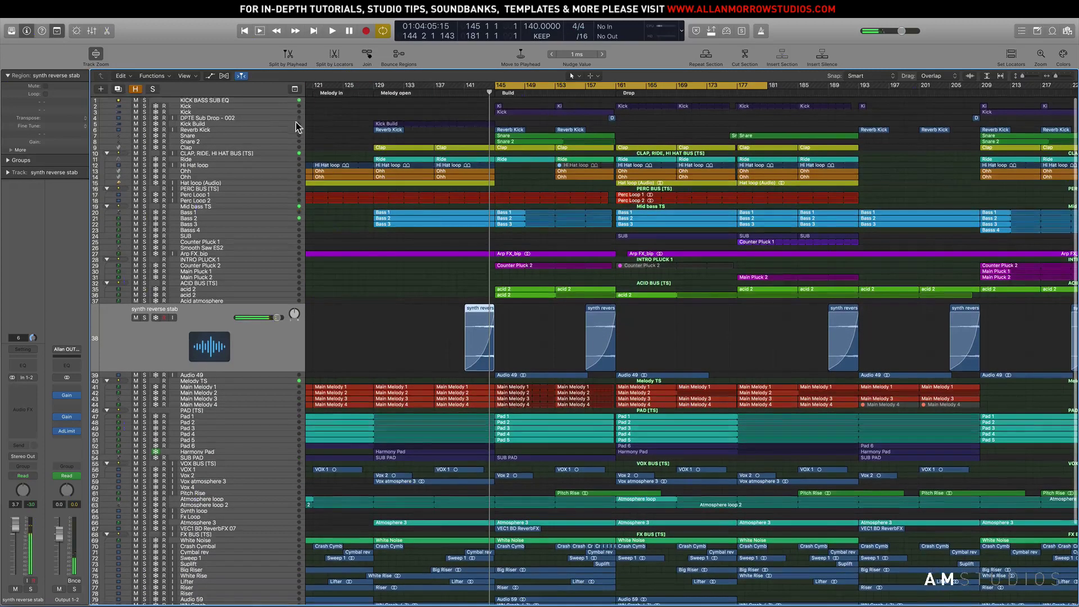
Solo the build's Kick, Snare, Snare 2 and Clap tracks and play them from bar 145.
click(595, 111)
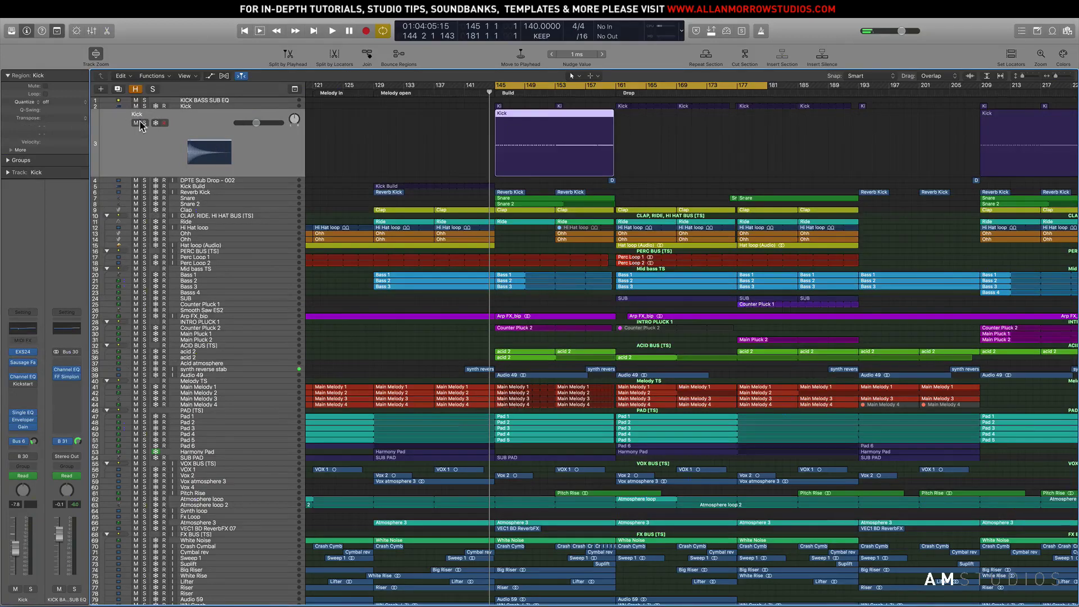
click(145, 123)
click(145, 198)
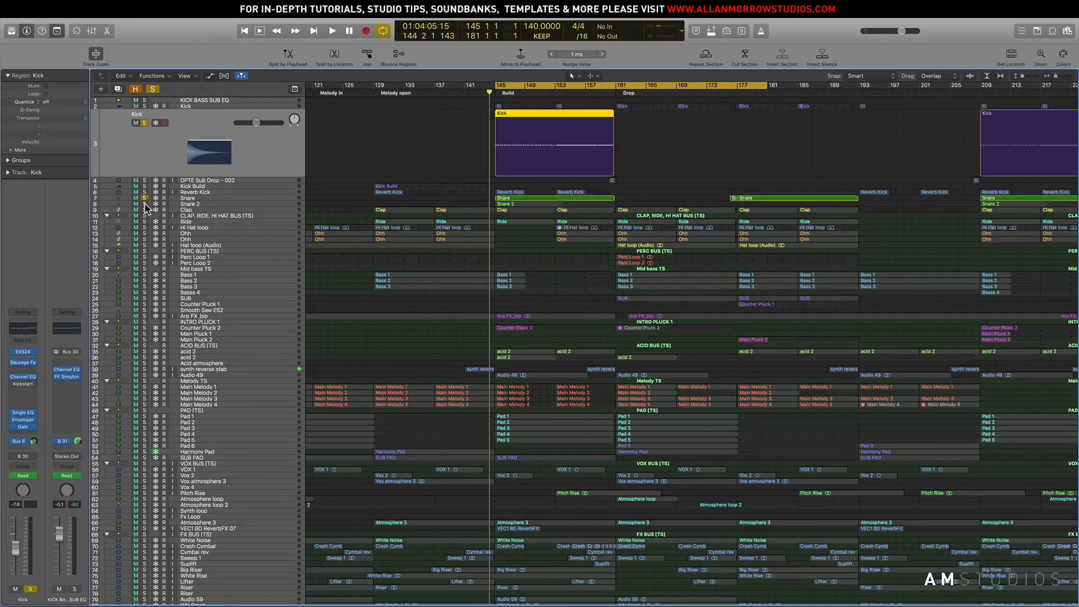
key(space)
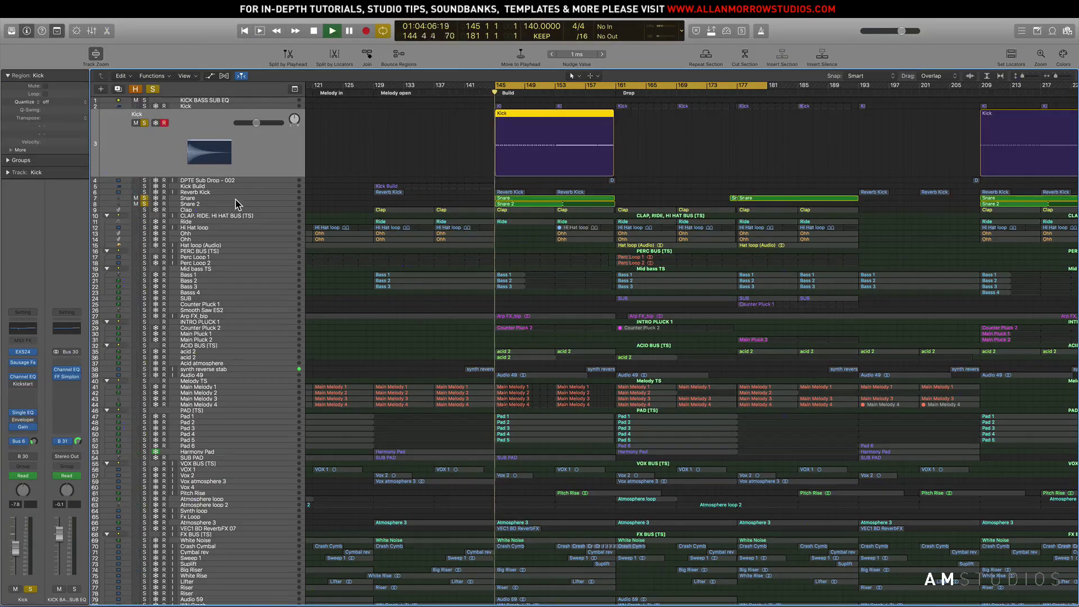
click(144, 210)
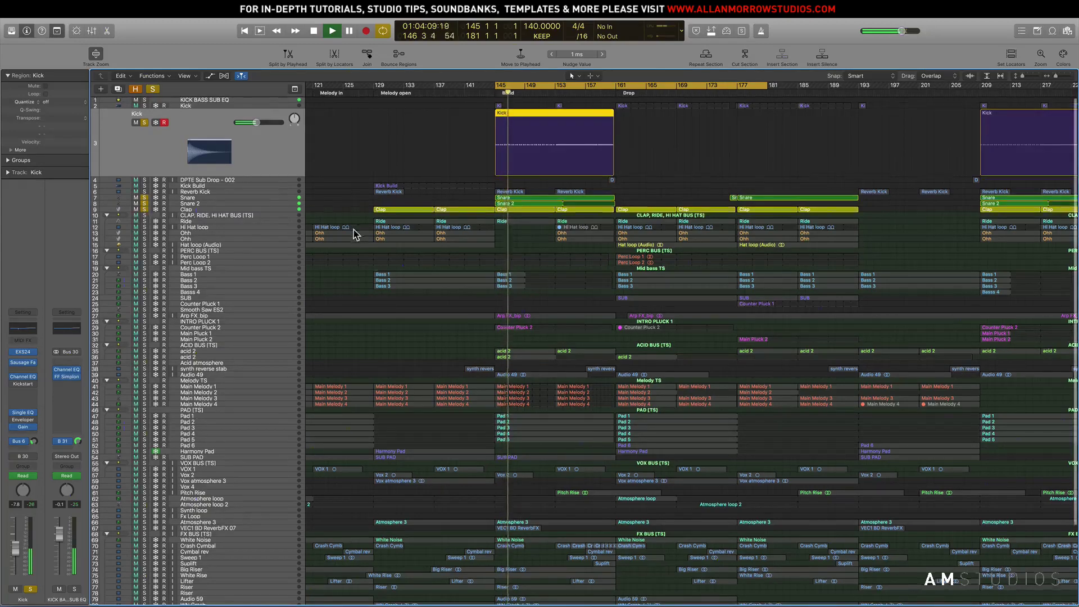
Add the Mid bass TS, INTRO PLUCK 1 and ACID BUS stacks to the solo during playback.
click(145, 268)
click(229, 267)
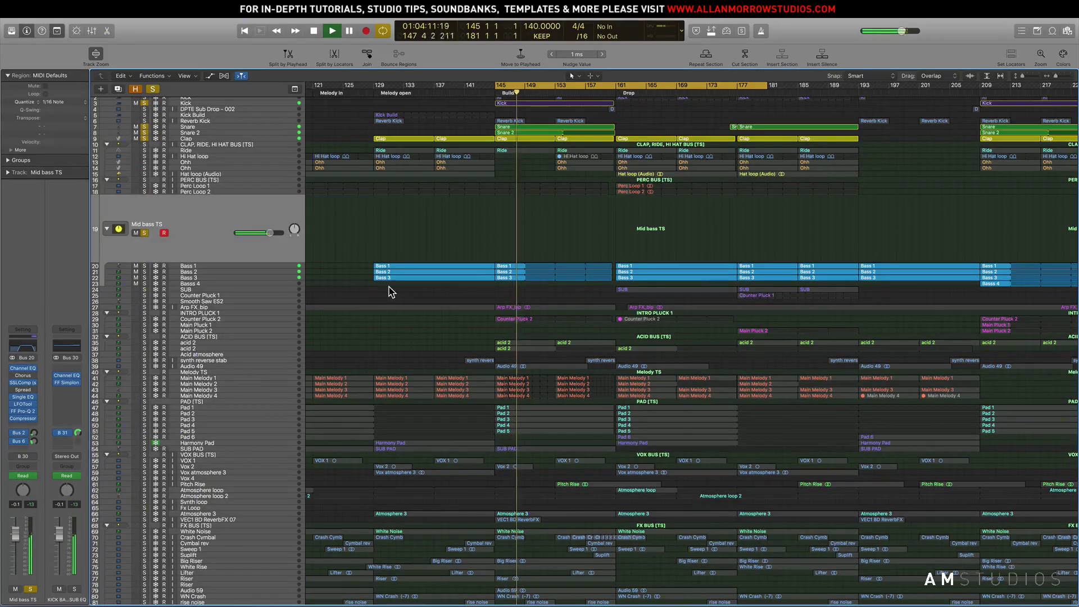
click(144, 313)
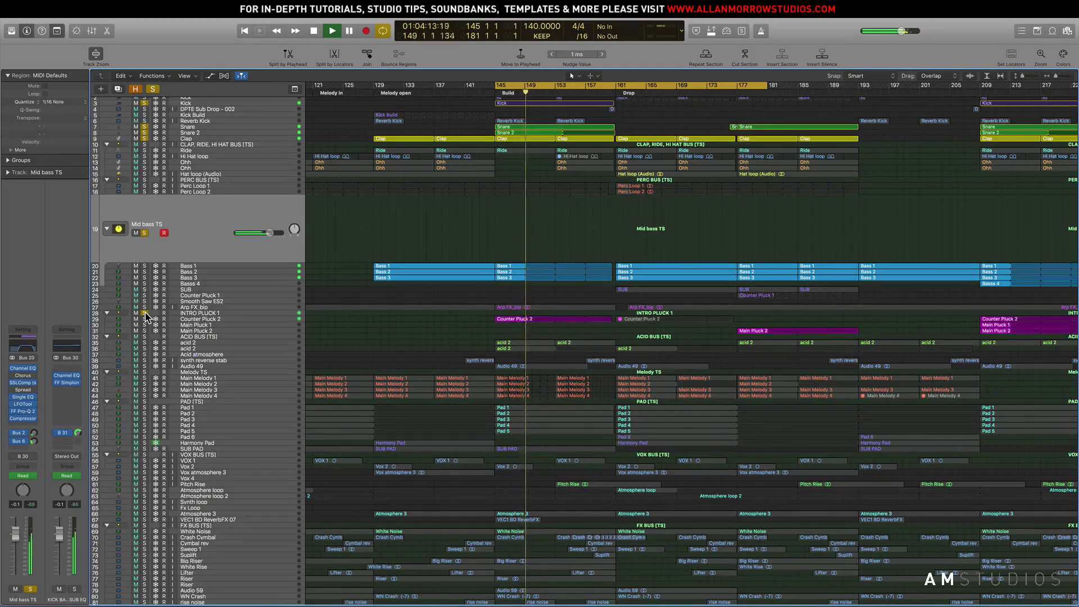
click(145, 337)
scroll(477, 313, down, 3)
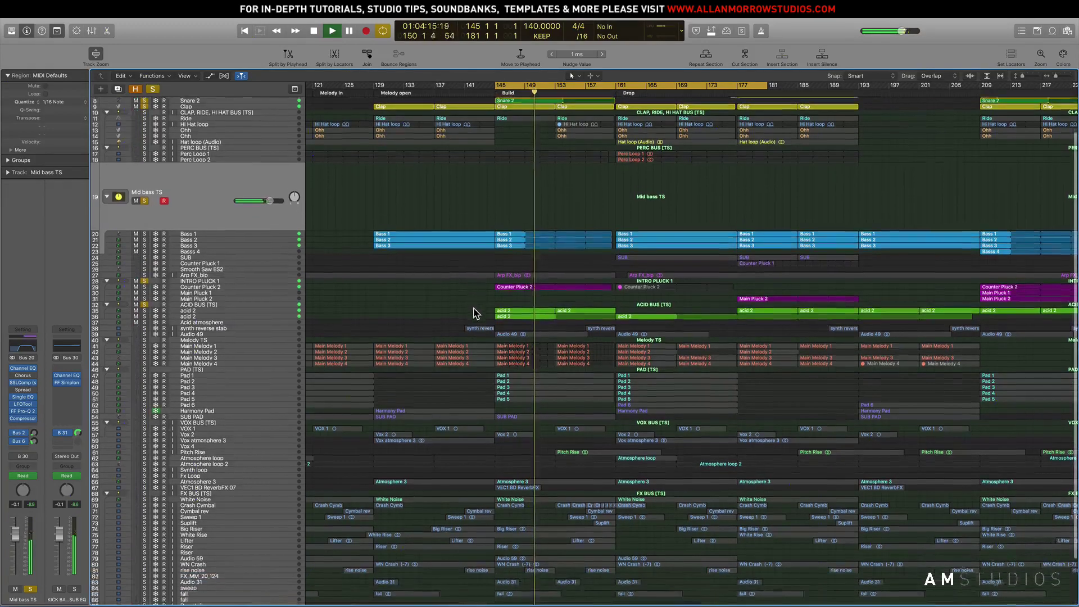
Add the Melody TS and PAD stacks and the SUB PAD track to the solo during playback.
click(145, 330)
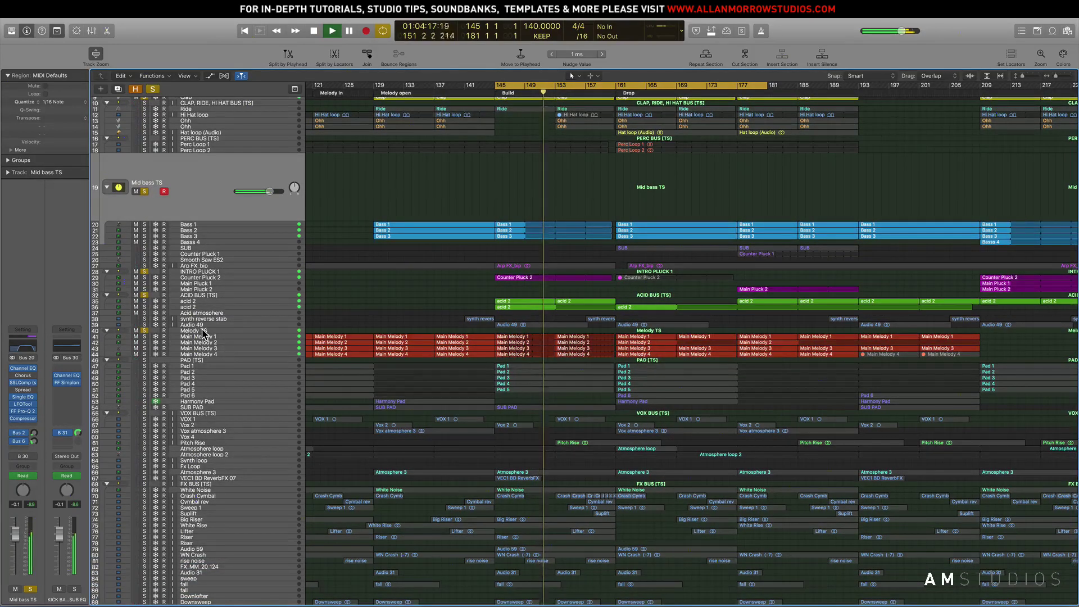
click(144, 359)
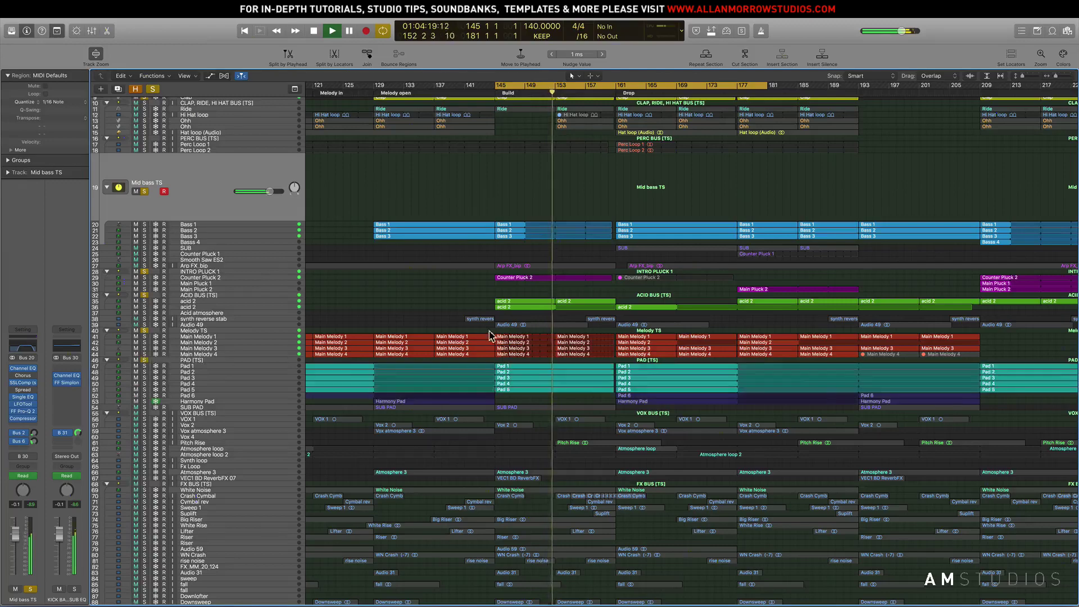
scroll(497, 336, down, 1)
scroll(497, 335, down, 1)
click(145, 386)
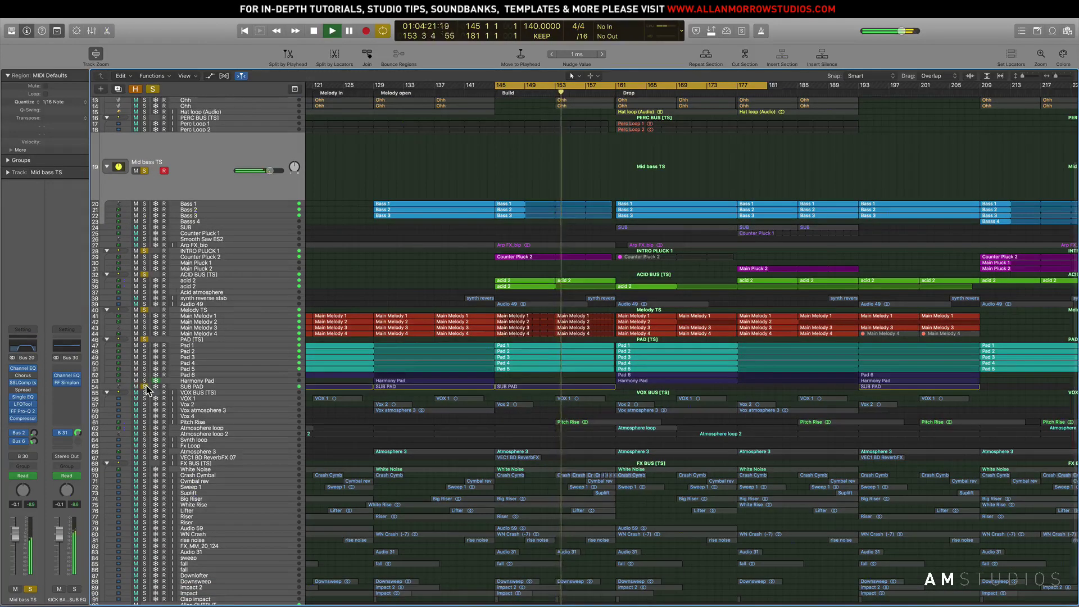
Select the Build's SUB PAD region, stop playback and show the track's bypass and Channel EQ low cut frequency automation lanes.
click(498, 386)
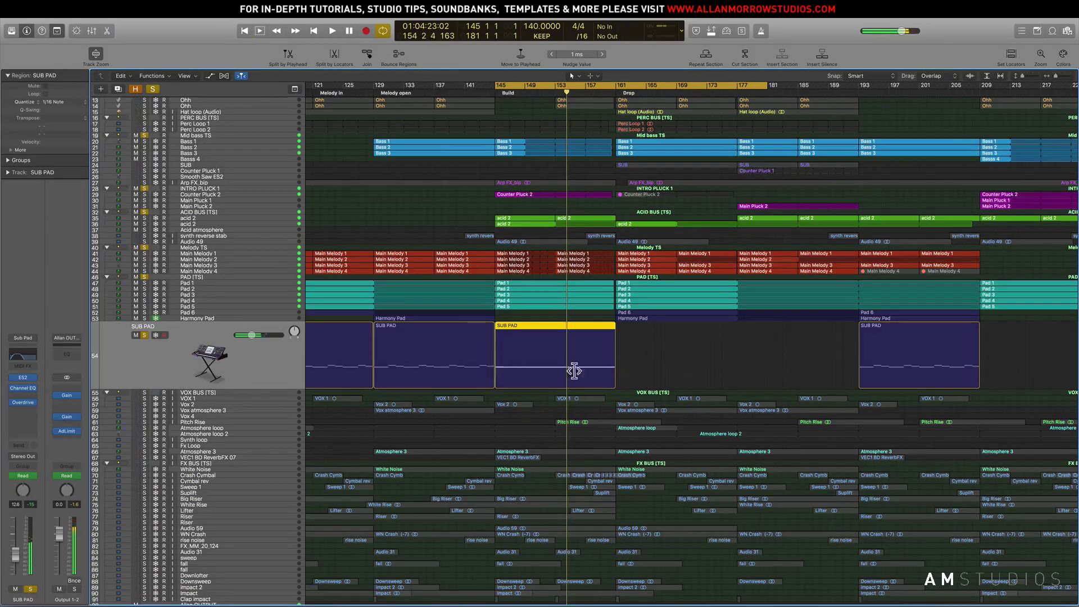
key(a)
click(119, 347)
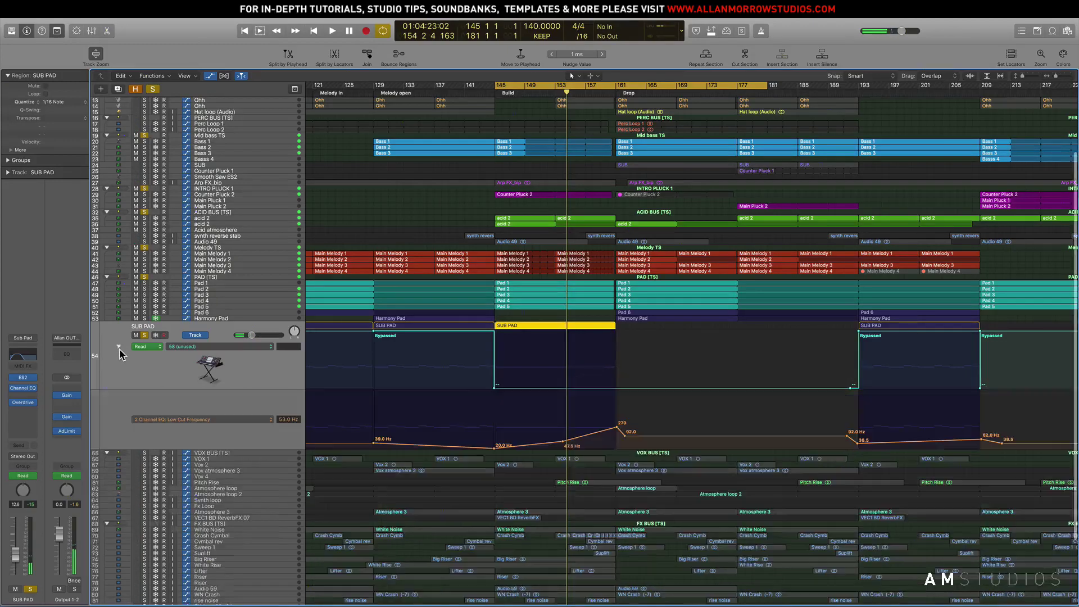
Clear all solos and play the full mix from bar 145, checking the layers across all tracks.
click(153, 90)
key(space)
scroll(597, 344, down, 3)
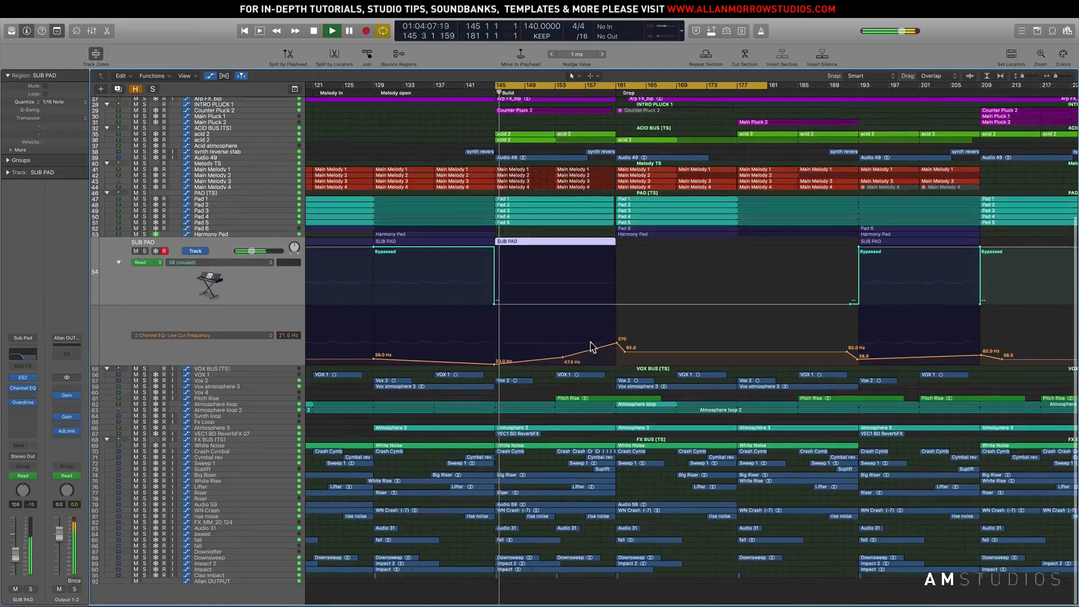
scroll(590, 346, up, 5)
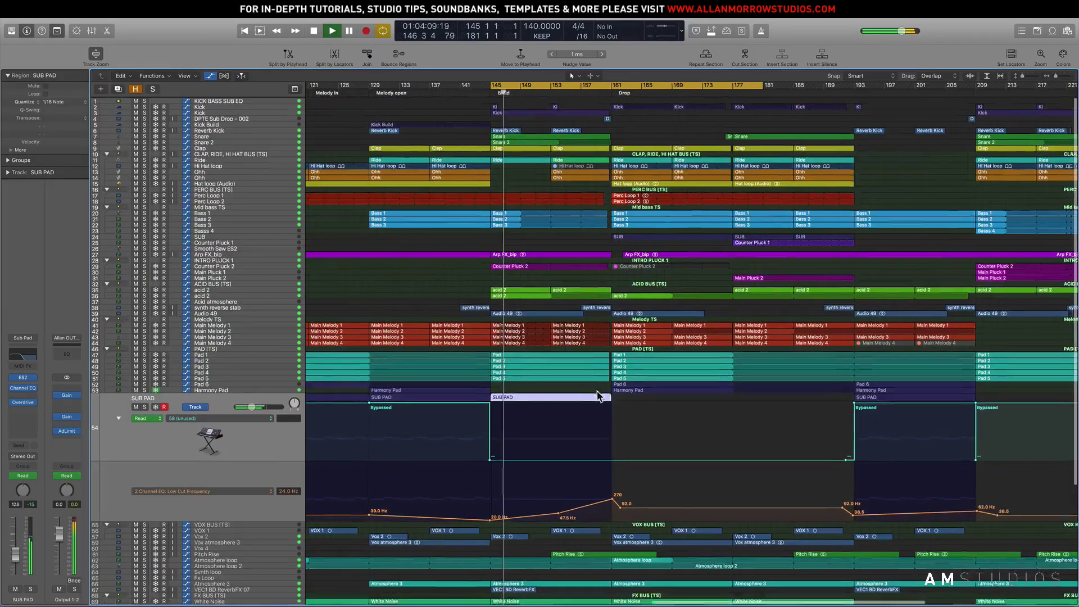
Delete the muted Hi Hat loop region at bar 153 in the Build.
scroll(597, 397, right, 5)
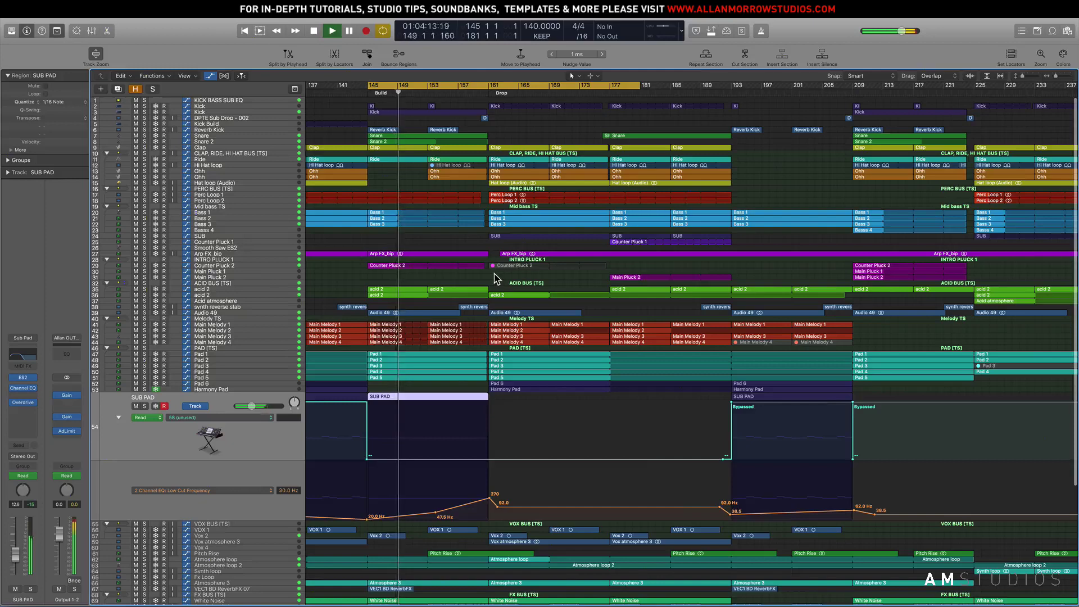
click(435, 167)
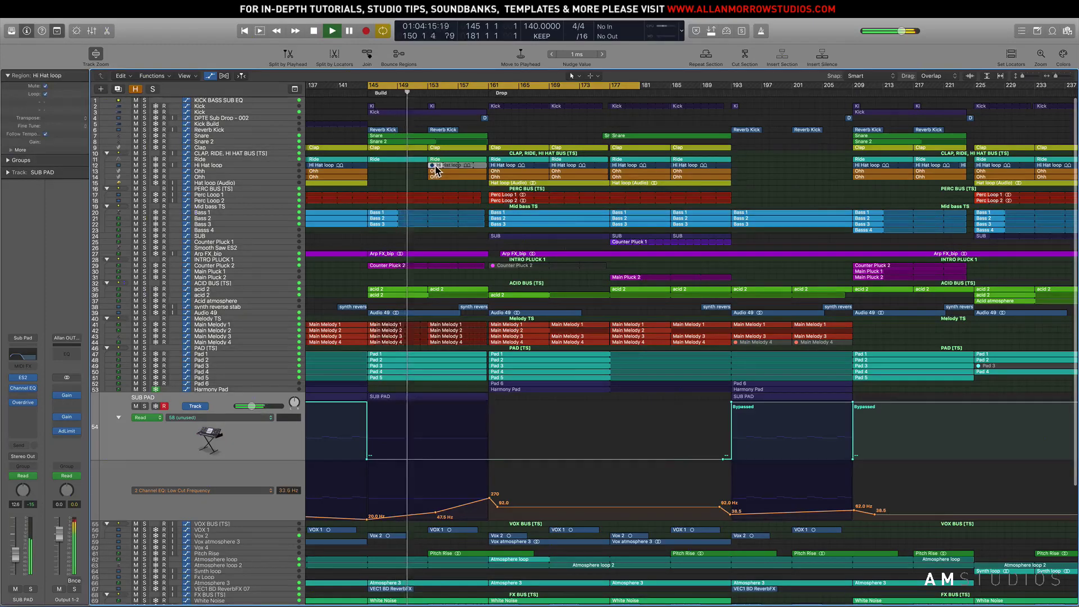
key(Delete)
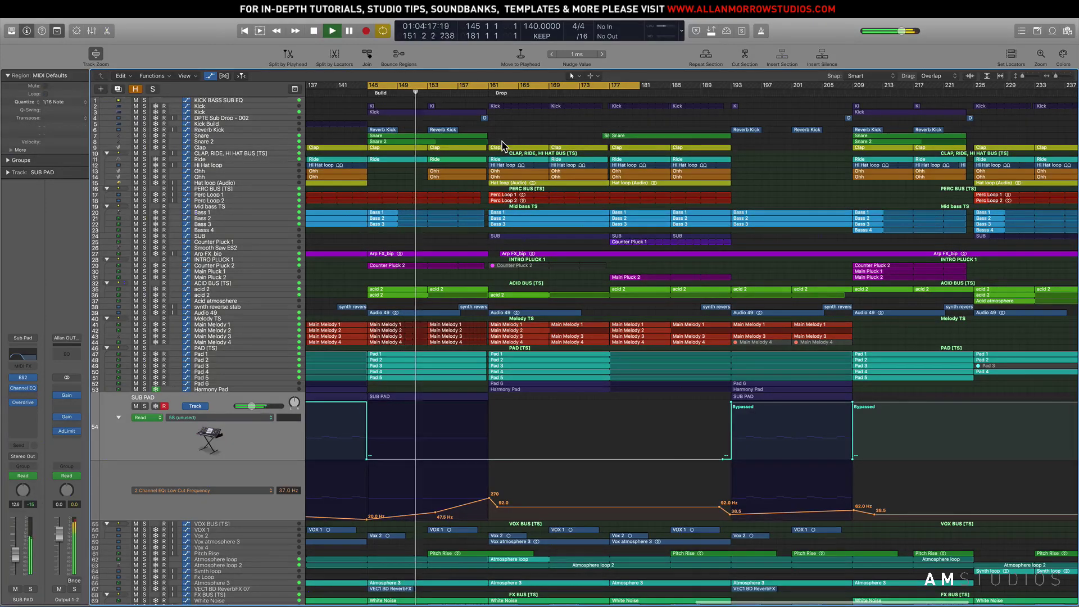
Select the Build's Snare 2 region, audition VOX 1 in solo, and unsolo it to return to the full mix.
click(370, 142)
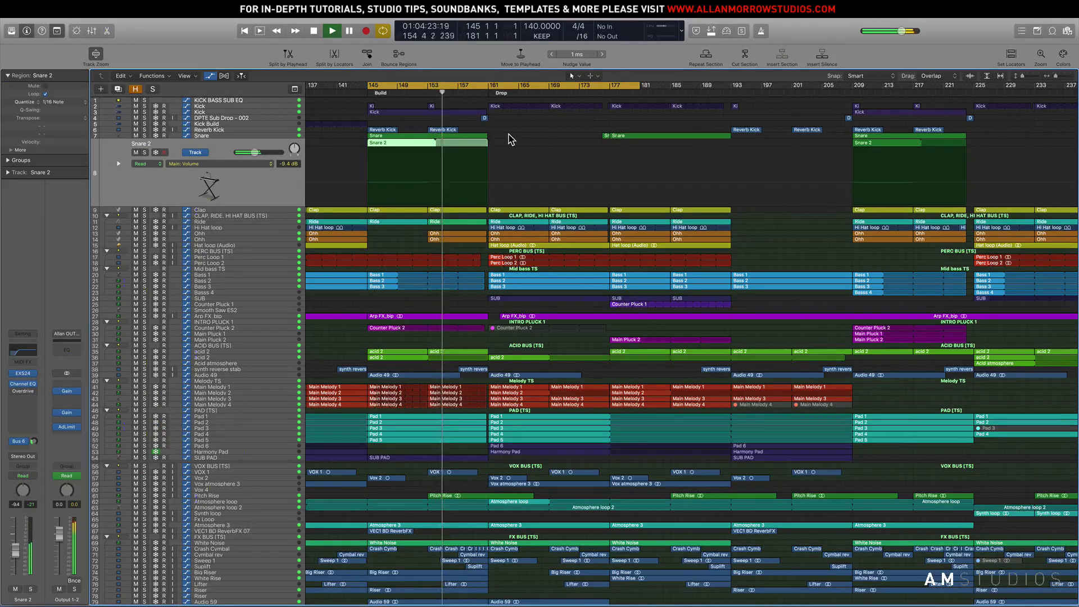
click(144, 472)
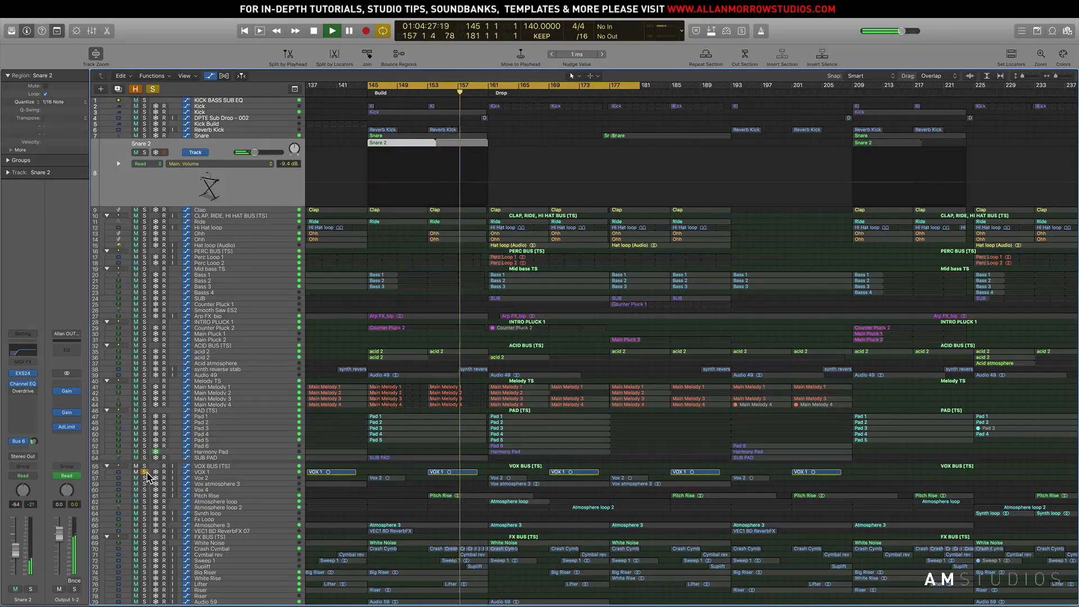
key(space)
click(145, 472)
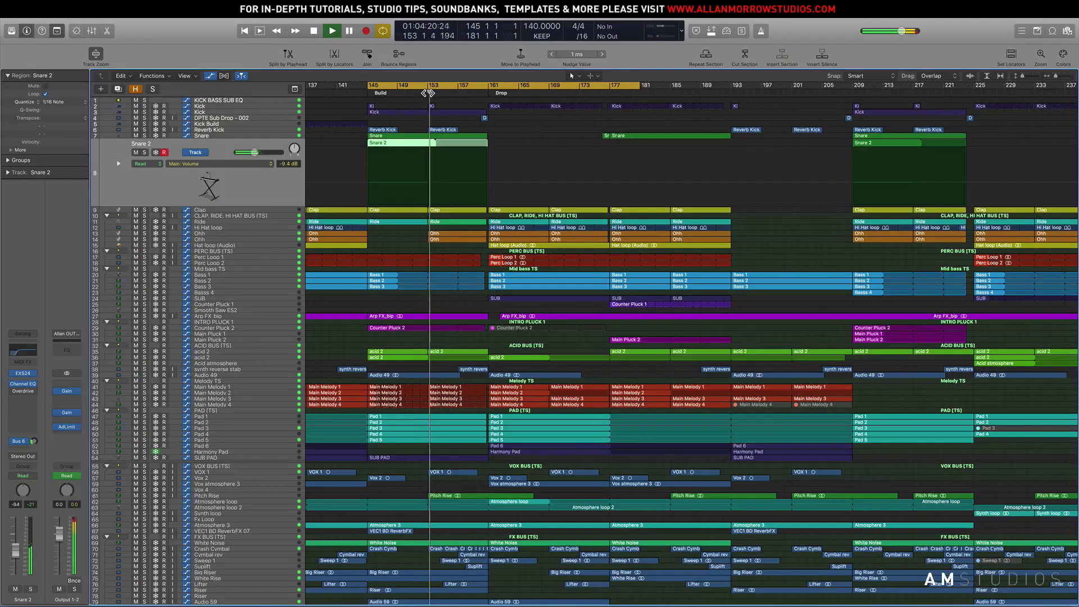
Examine the layers from the Build through the Drop during playback and select the Arp FX_bip regions around the Drop.
scroll(501, 174, down, 3)
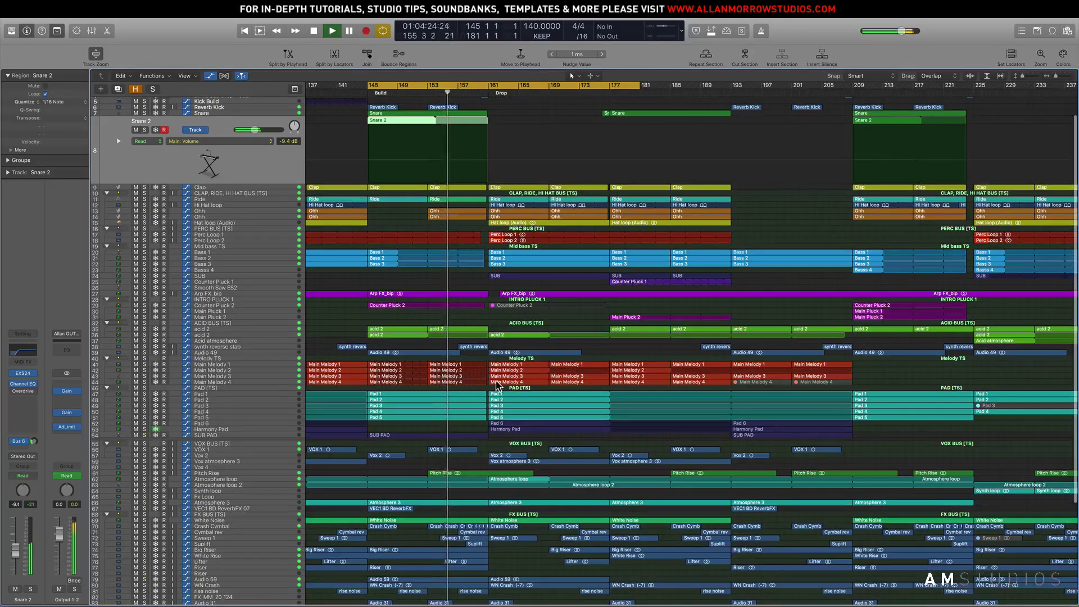
scroll(497, 386, down, 1)
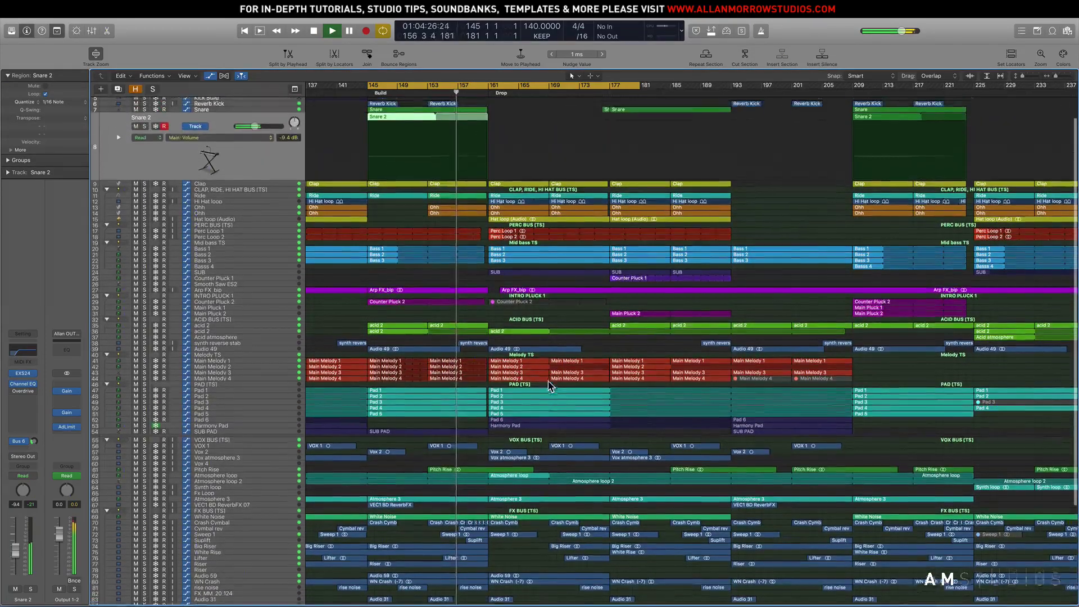
scroll(550, 386, up, 3)
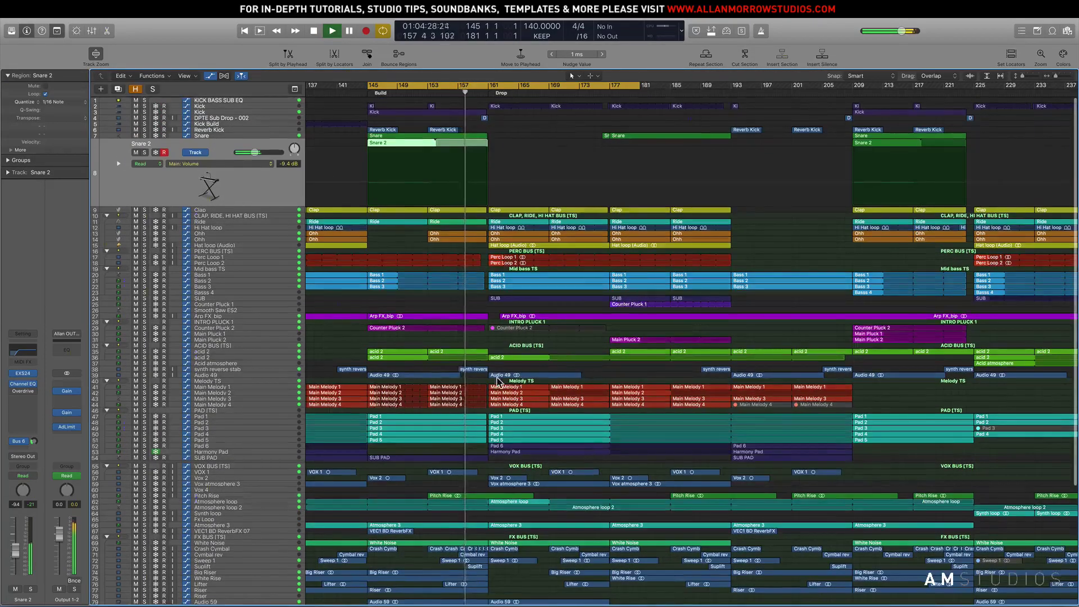
key(super+Right)
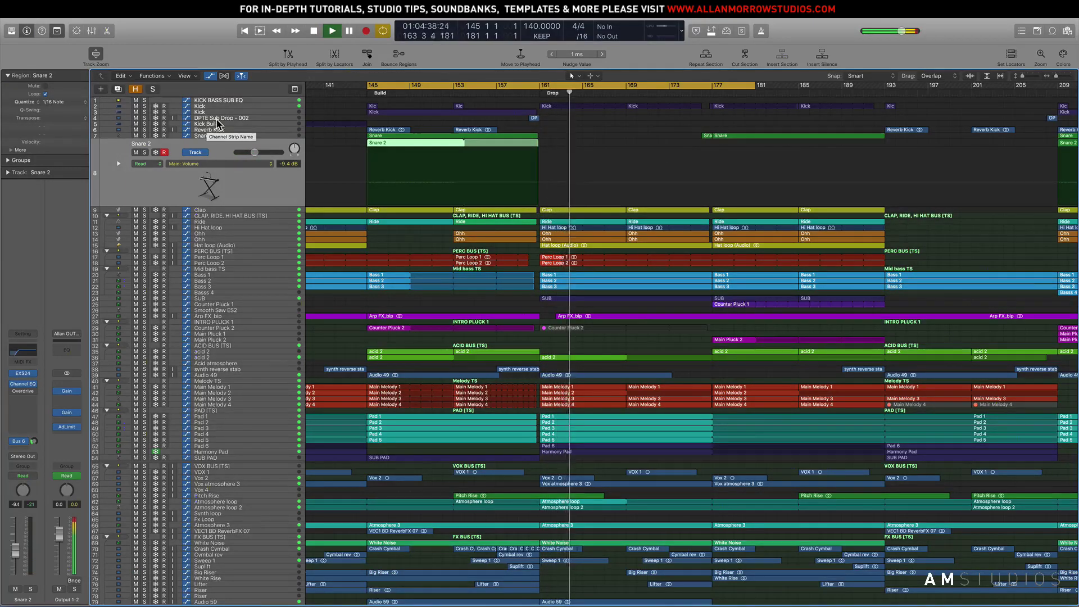
scroll(540, 133, right, 10)
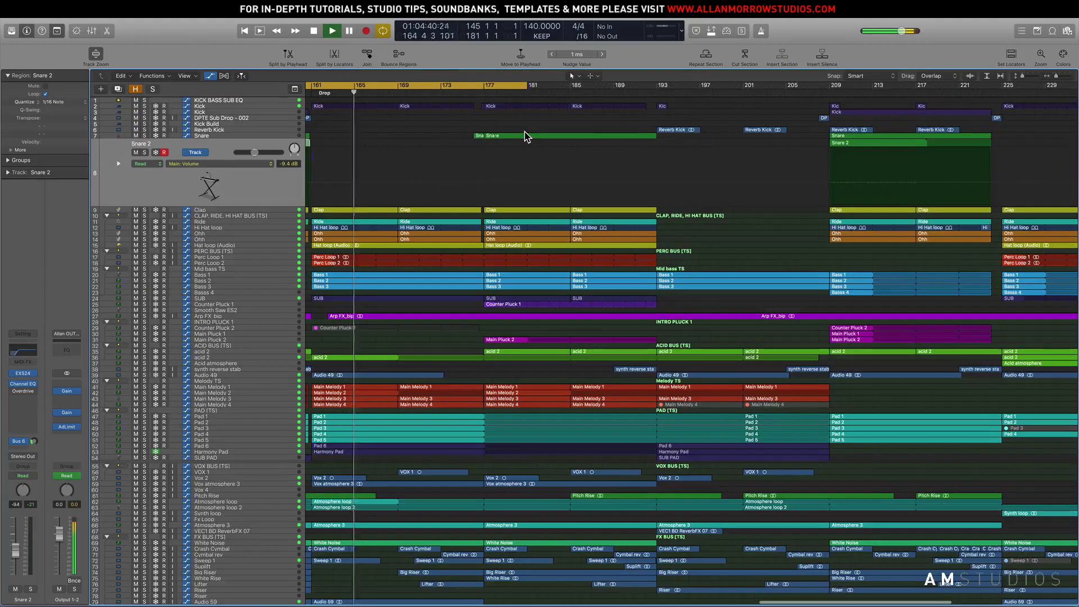
scroll(525, 133, right, 2)
scroll(531, 137, left, 7)
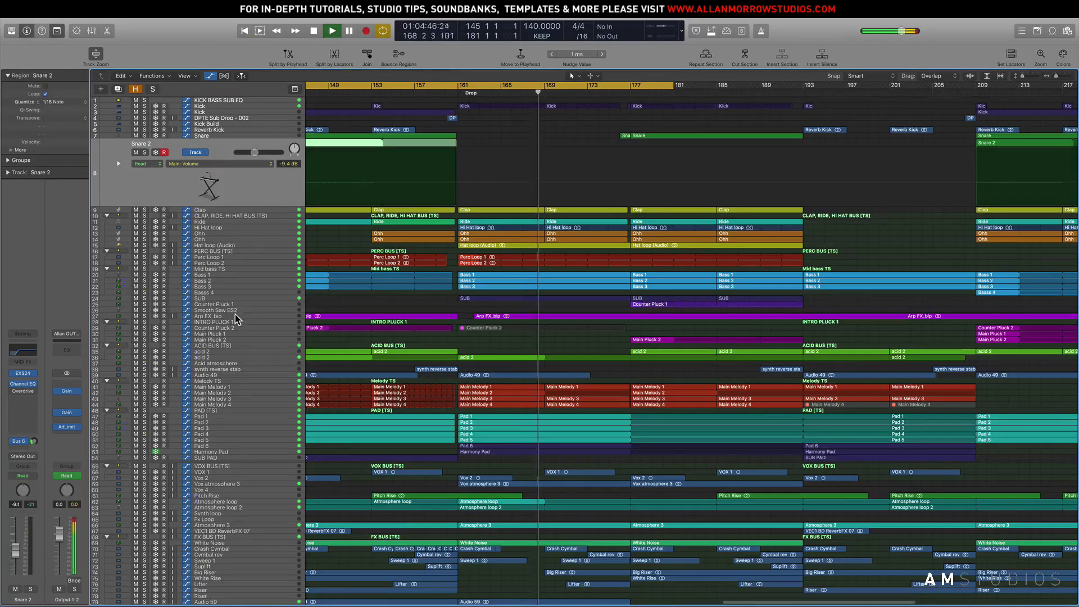
click(427, 316)
scroll(666, 195, right, 2)
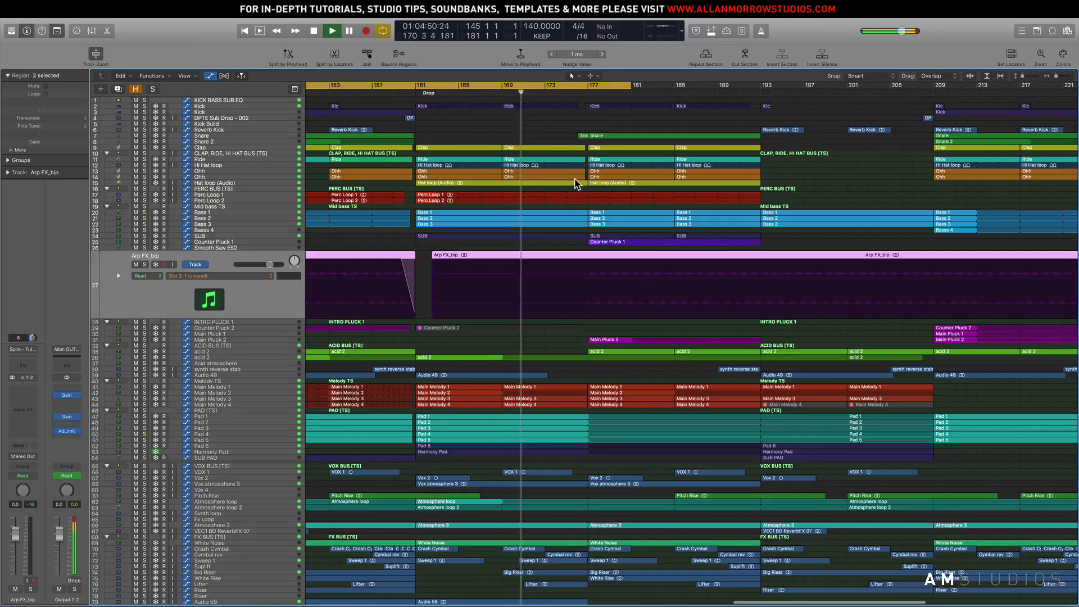
Set the cycle range to bars 177 to 193 and play the Main Pluck 2 track in solo.
key(space)
drag(594, 87, 760, 89)
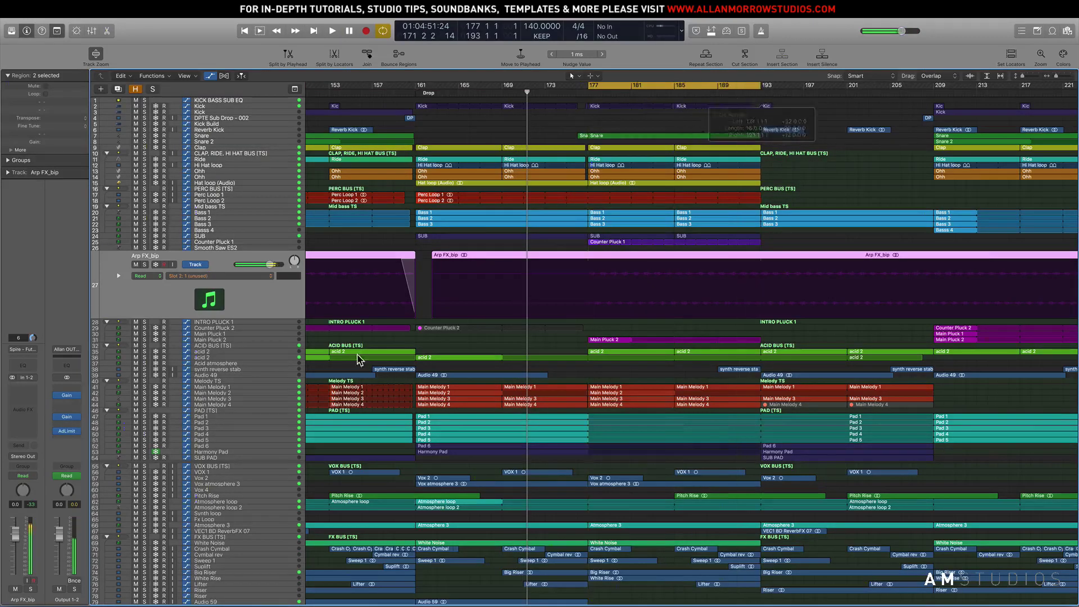
click(217, 340)
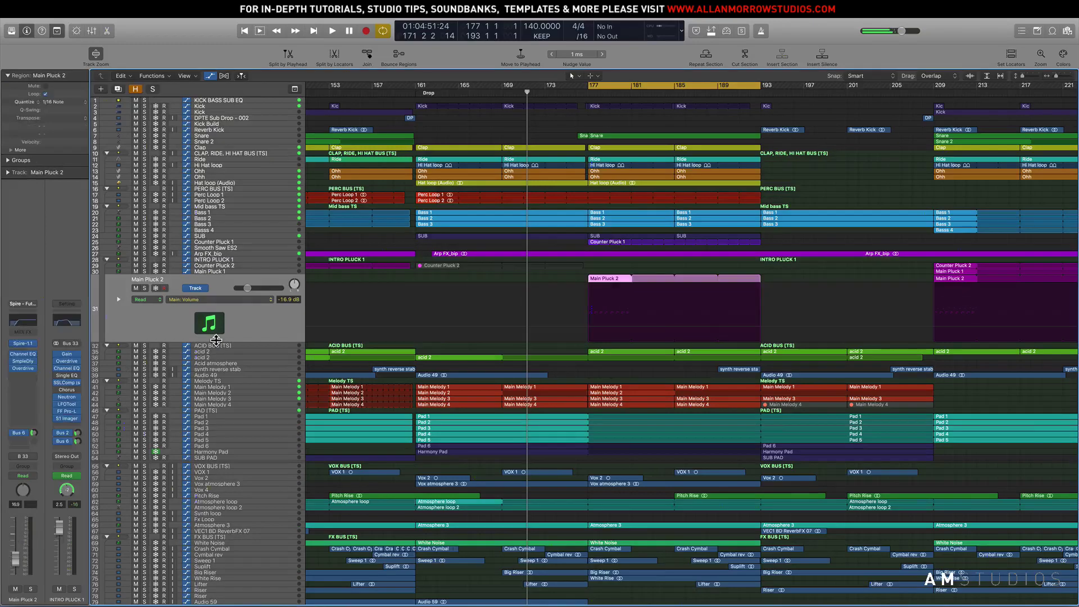
click(145, 289)
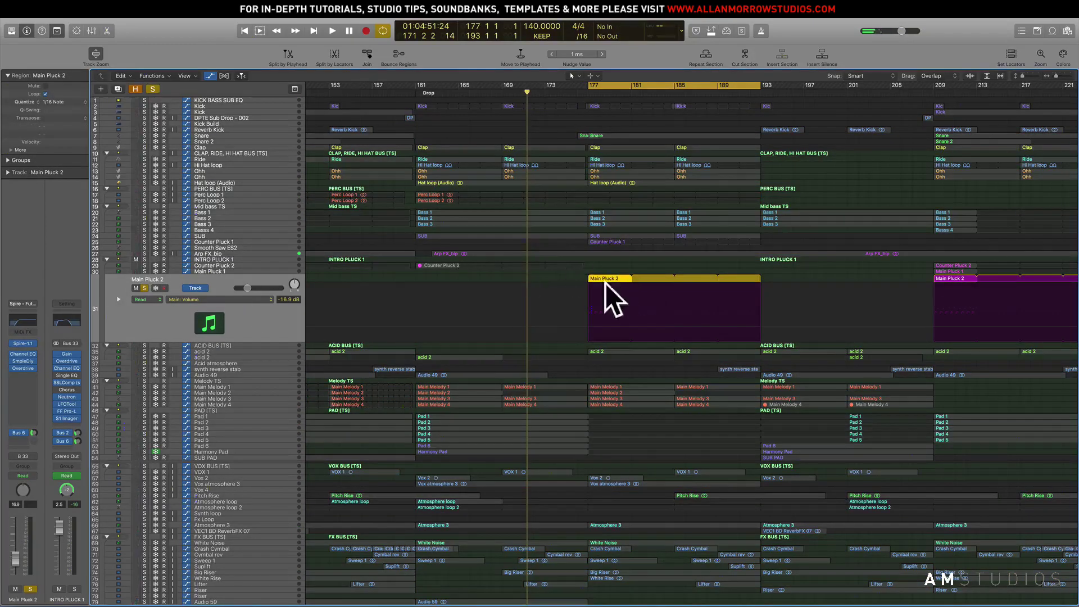
key(space)
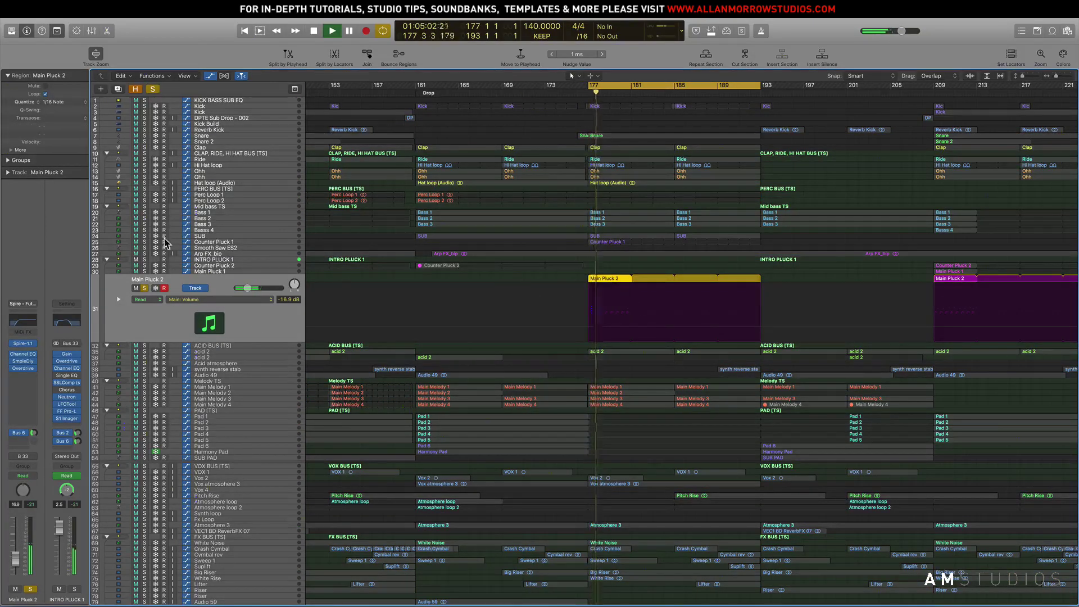
Add Counter Pluck 1 and the Melody TS stack to the solo and replay from bar 177.
click(146, 243)
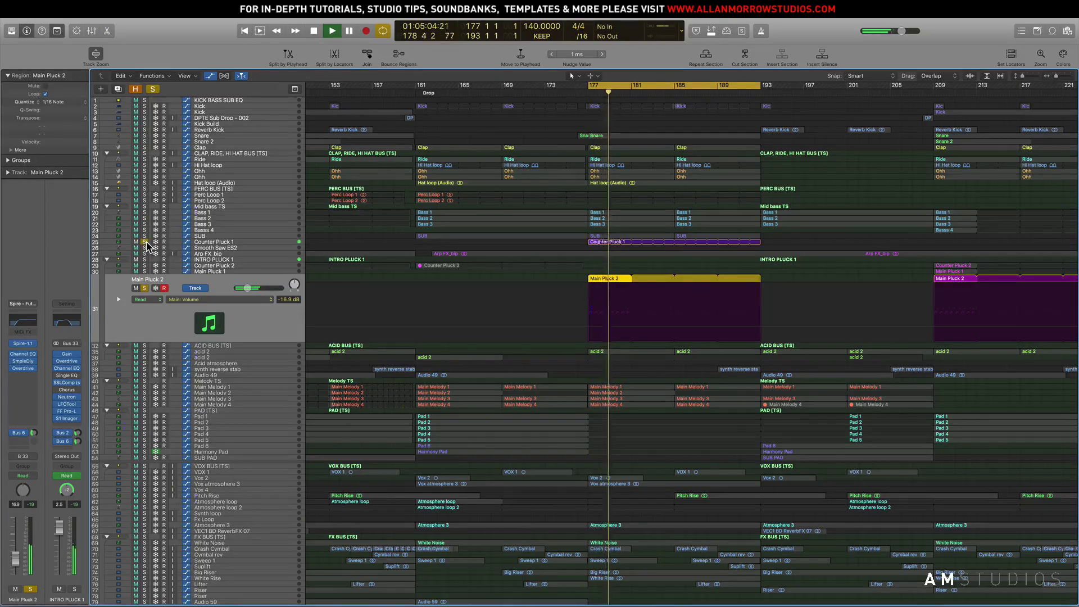
key(space)
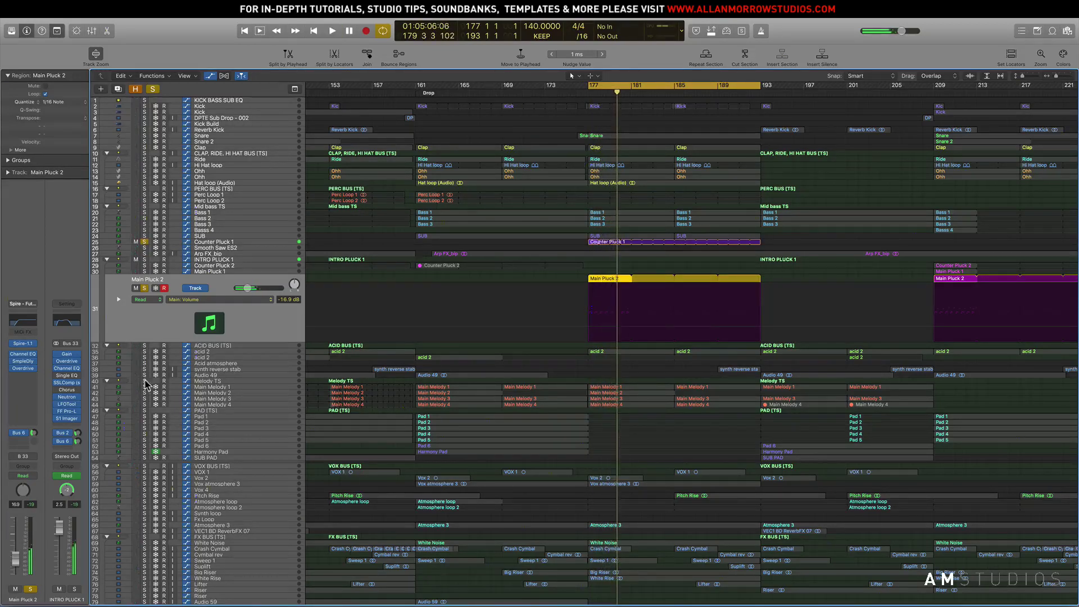
click(146, 383)
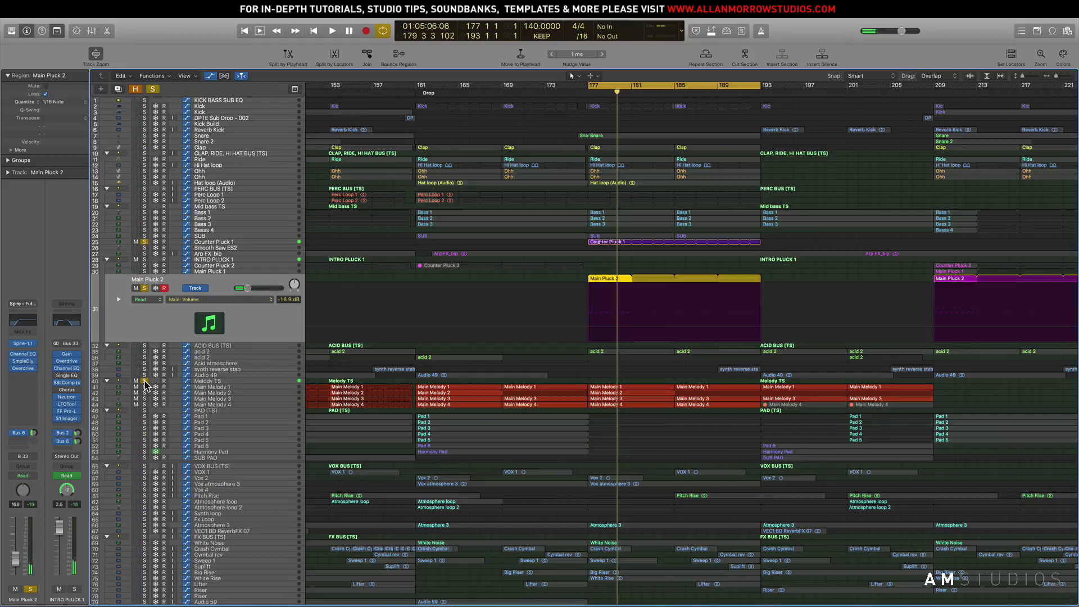
key(space)
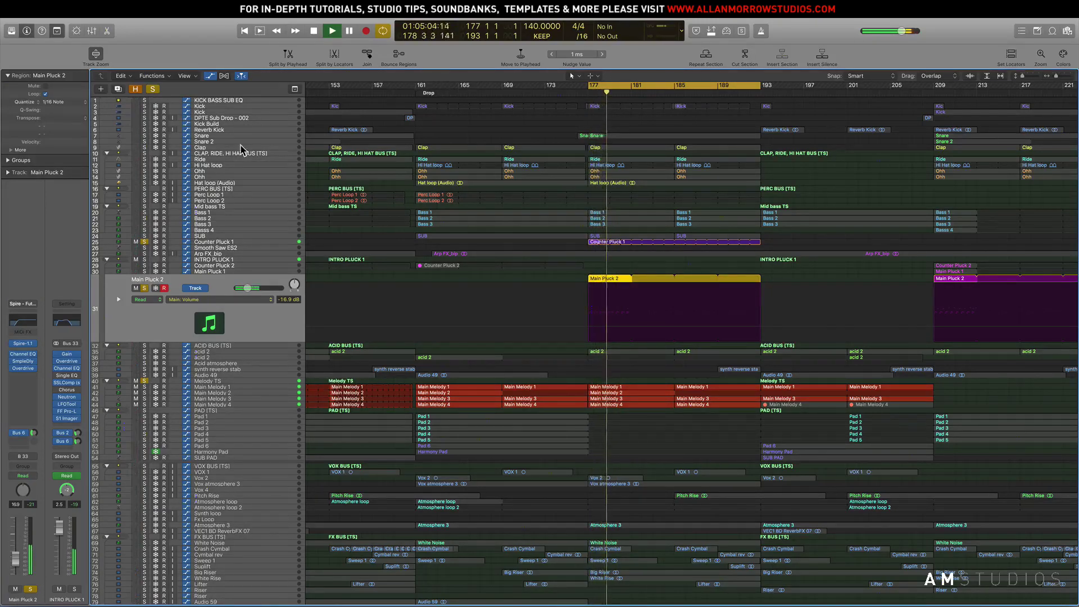
Clear all solos and examine the arrangement's layers from the Drop onward while the full mix plays from bar 177.
key(ctrl+alt+super+s)
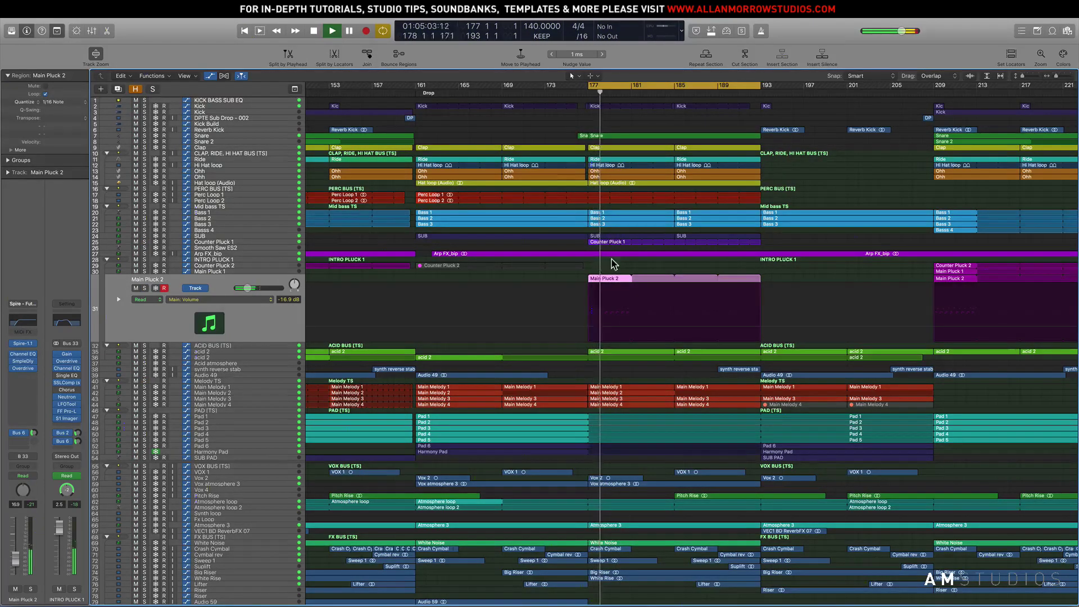
scroll(604, 267, right, 3)
scroll(598, 268, down, 2)
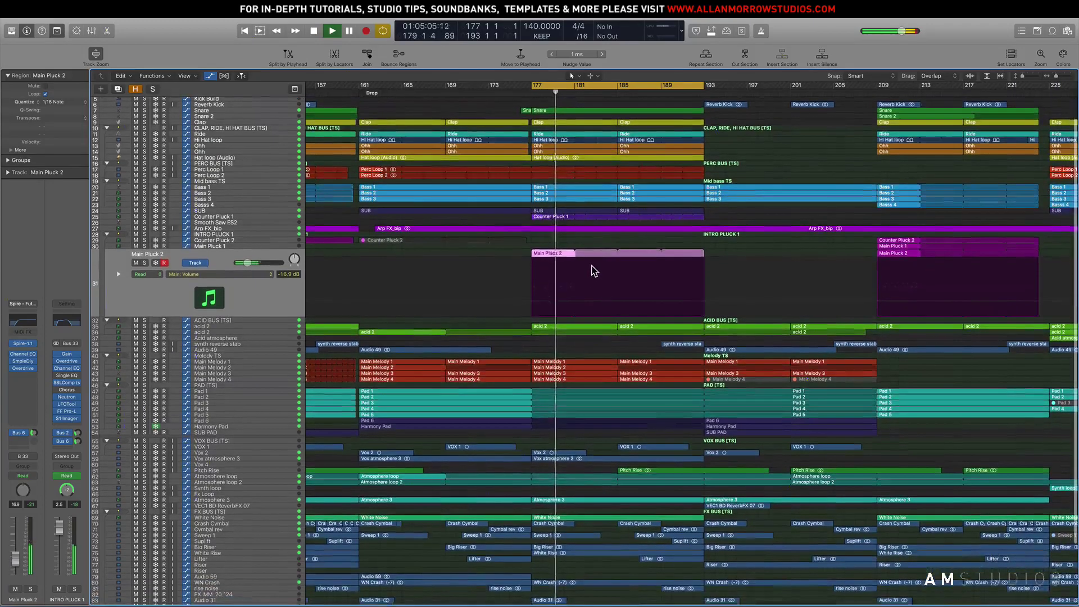
scroll(591, 268, right, 3)
scroll(591, 269, down, 3)
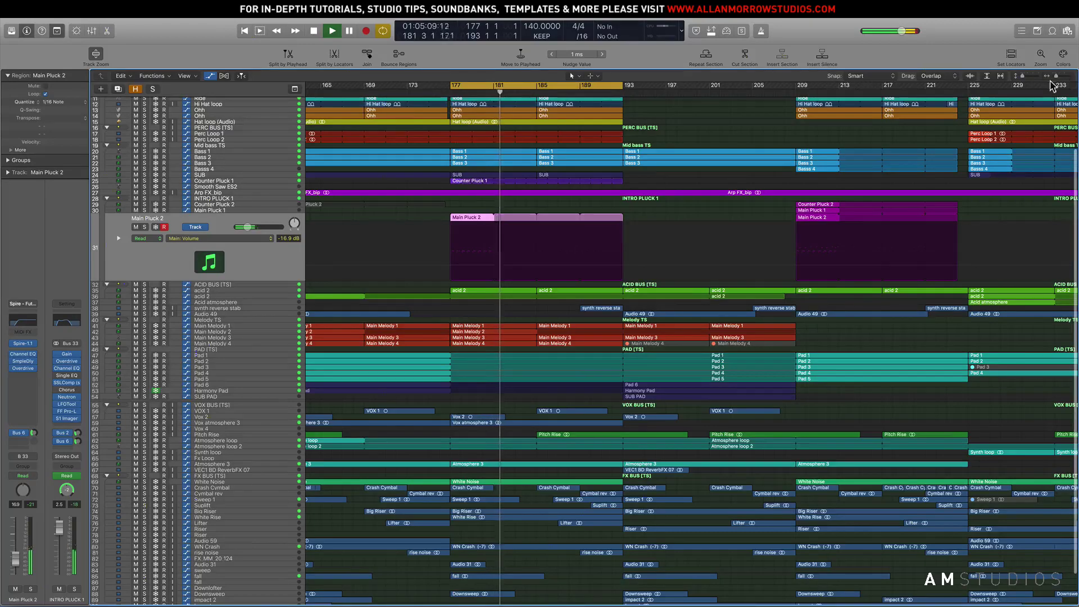
scroll(598, 316, down, 4)
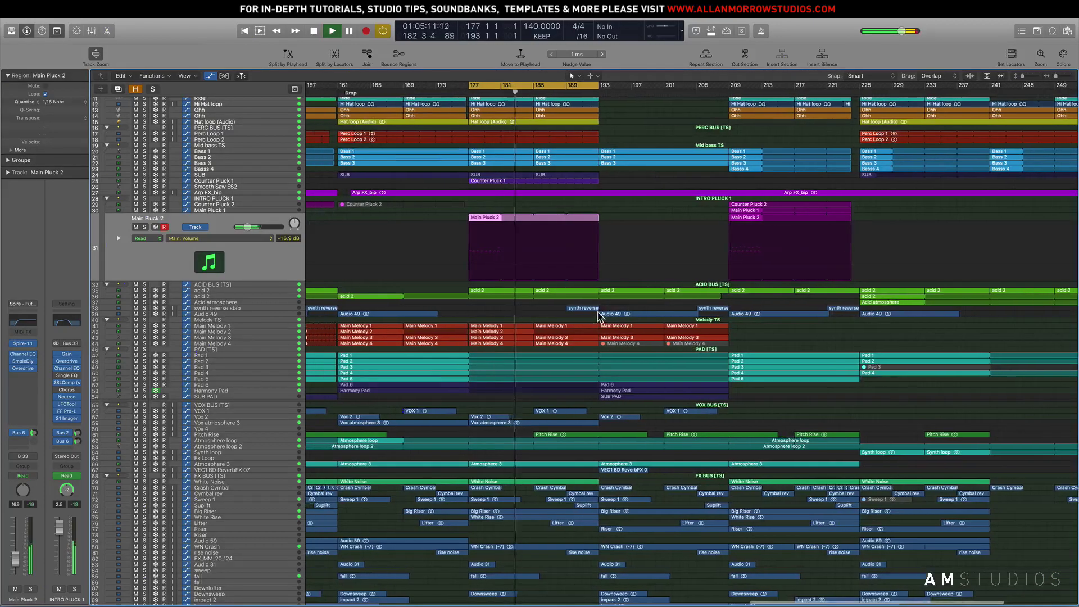
scroll(529, 412, down, 3)
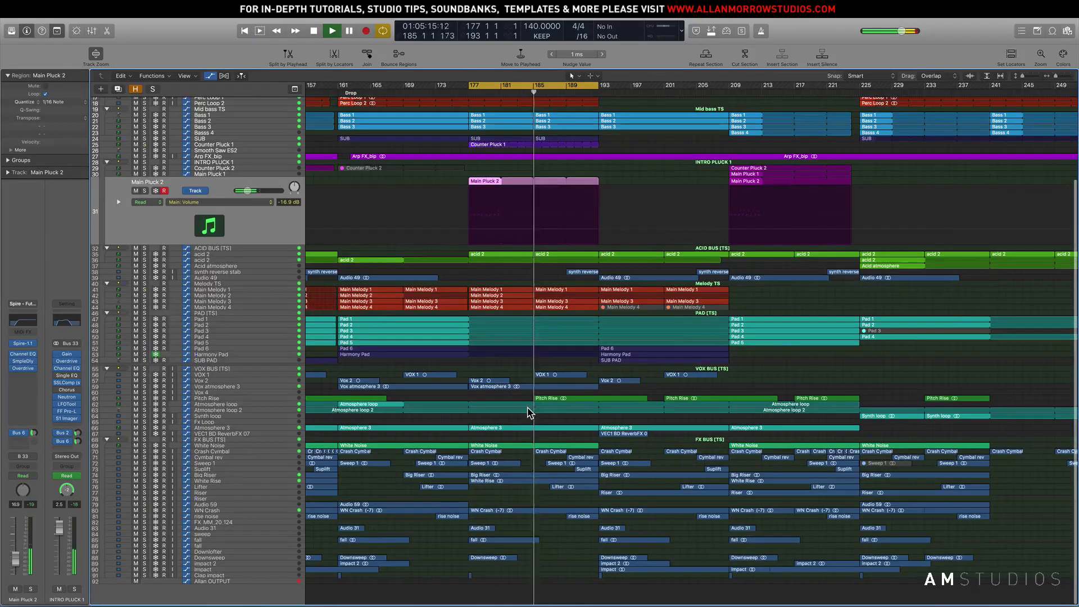
scroll(520, 414, up, 5)
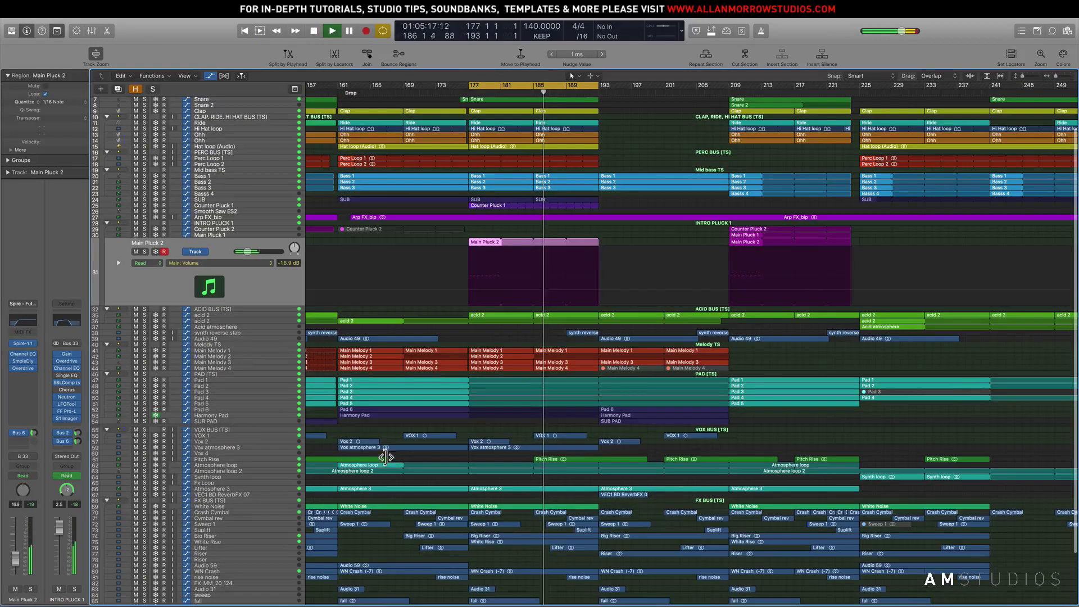
scroll(206, 457, up, 3)
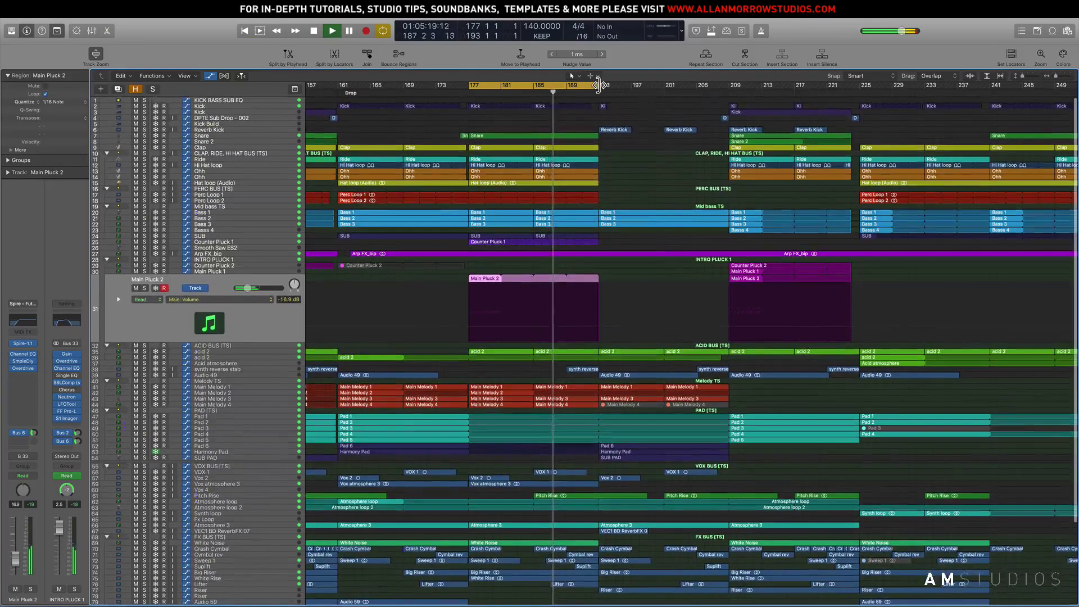
Set the cycle range to bars 185 to 193 and play the acid 2 track in solo.
drag(598, 85, 736, 85)
click(537, 86)
drag(536, 87, 598, 99)
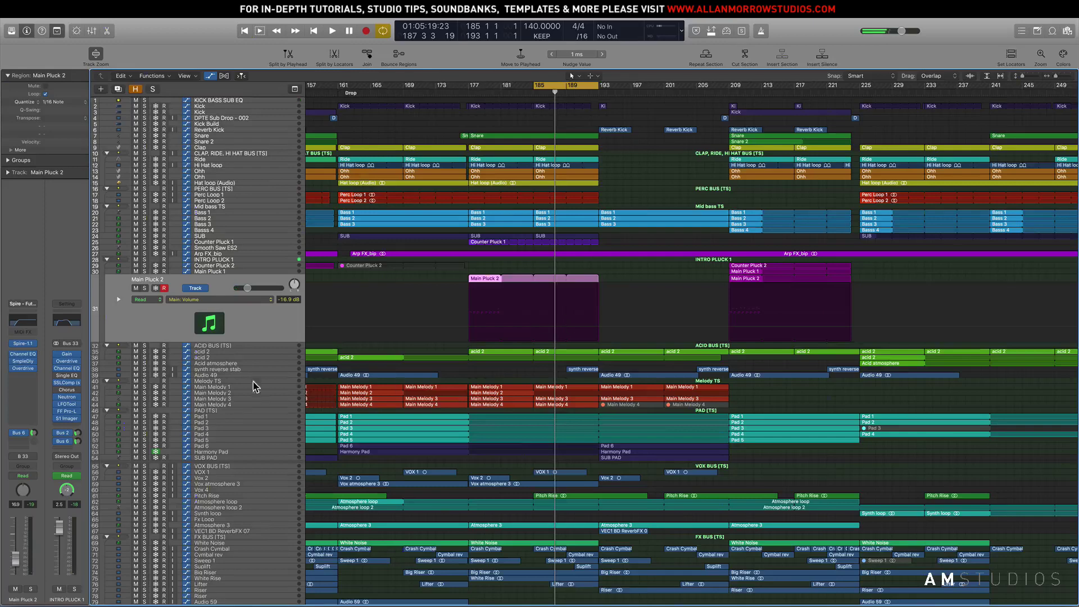
click(219, 353)
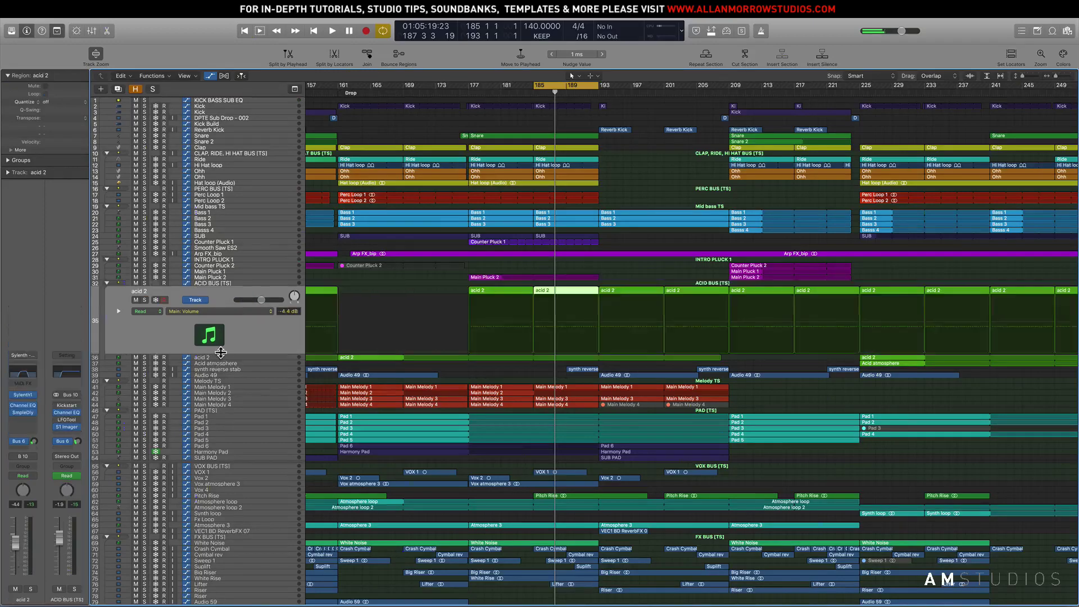
click(144, 300)
key(space)
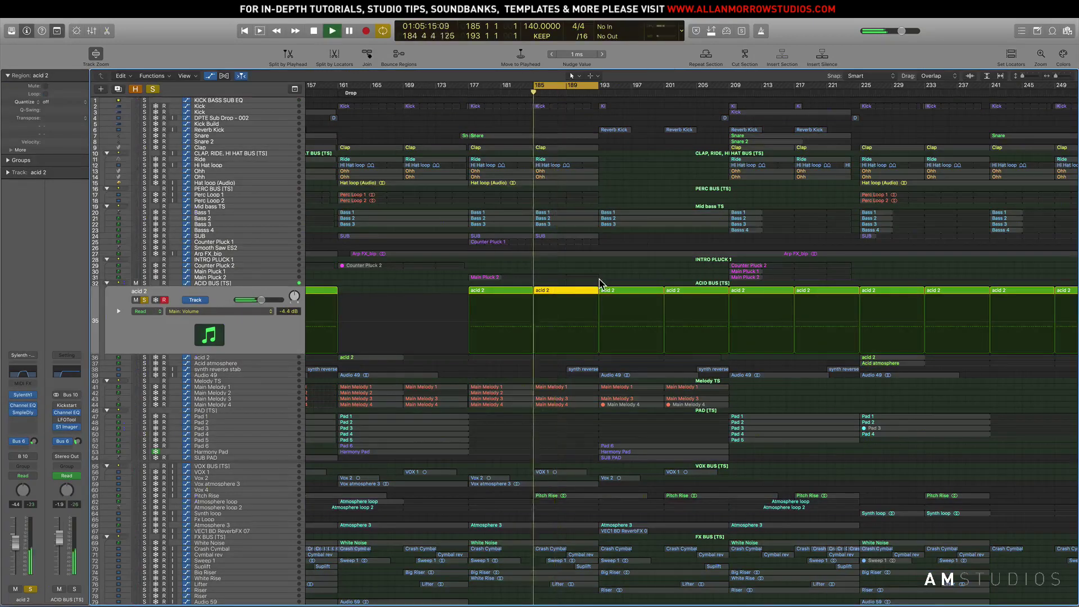
Add the Main Pluck 2, Arp FX_bip and Counter Pluck 1 tracks to the solo during playback.
click(145, 277)
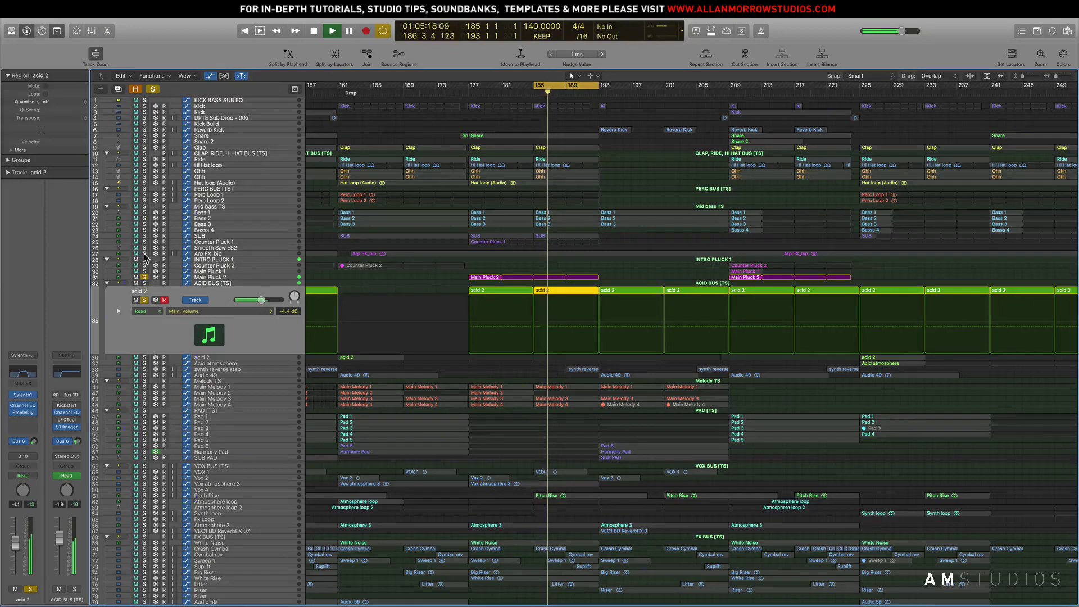
click(144, 254)
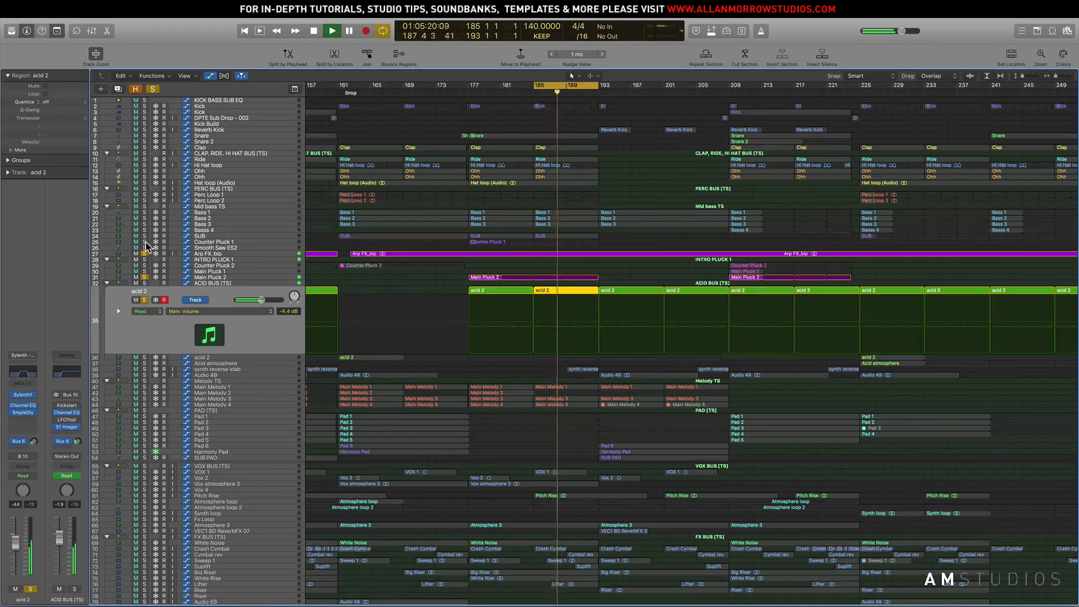
click(144, 242)
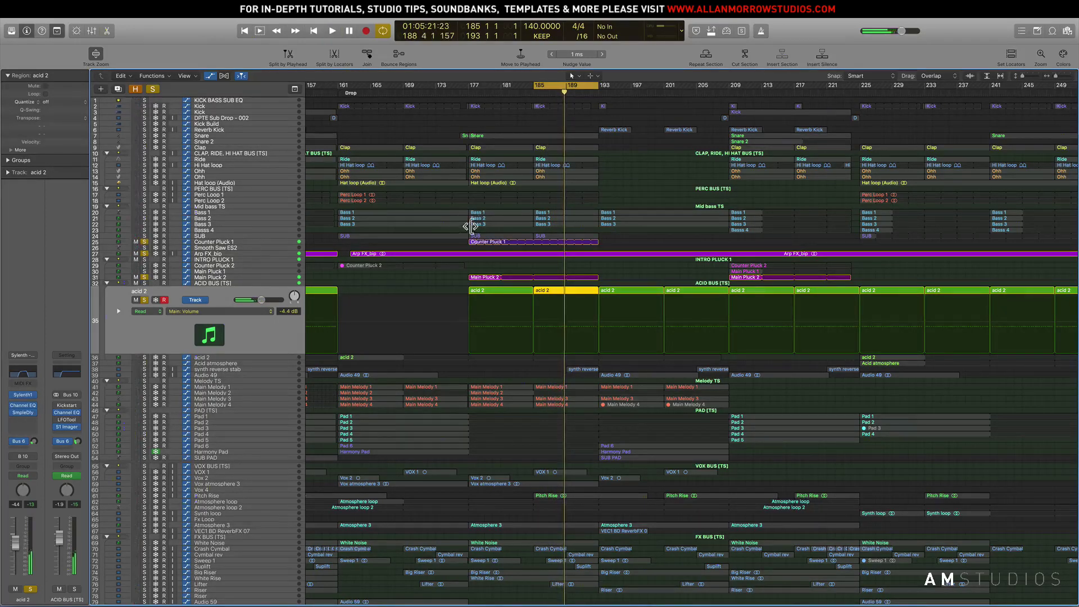
Examine the Counter Pluck 1 and Main Pluck 2 notes in the Piano Roll and replay the soloed layers from bar 185.
double_click(472, 246)
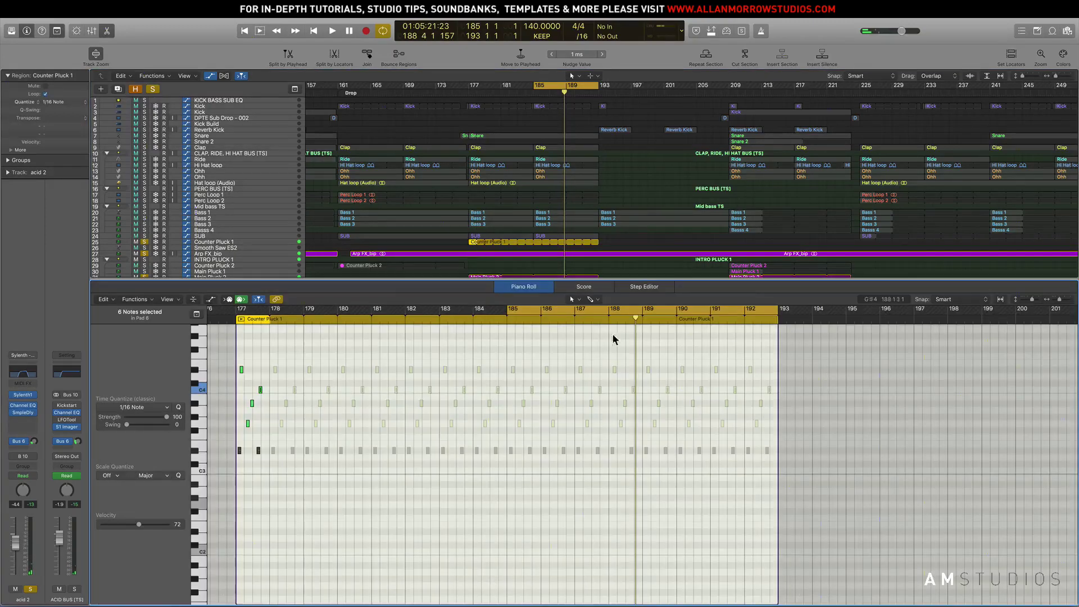
scroll(568, 208, down, 3)
click(489, 240)
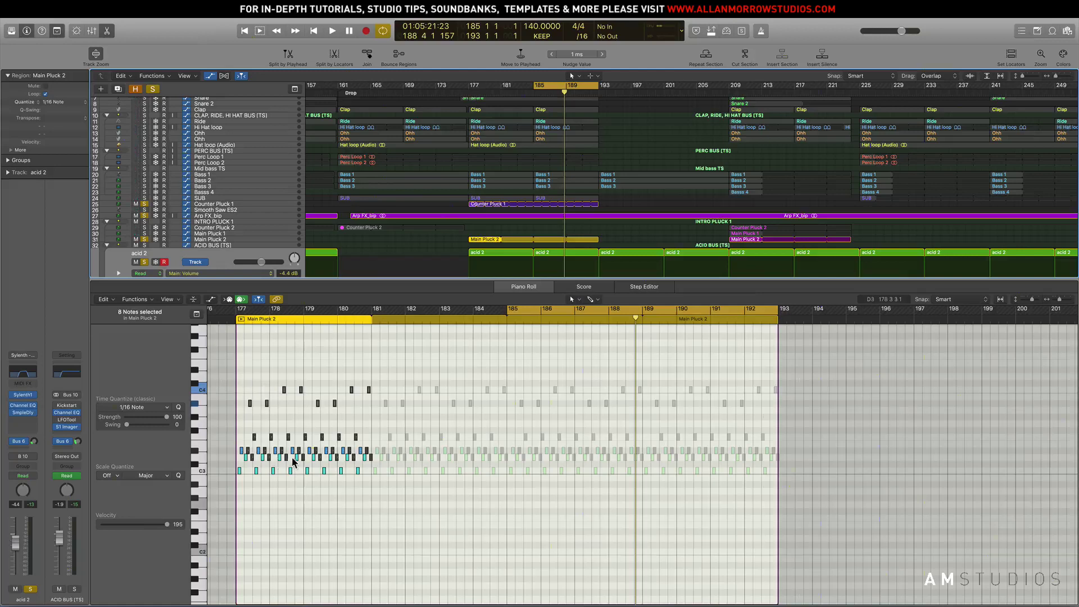
drag(425, 420, 220, 488)
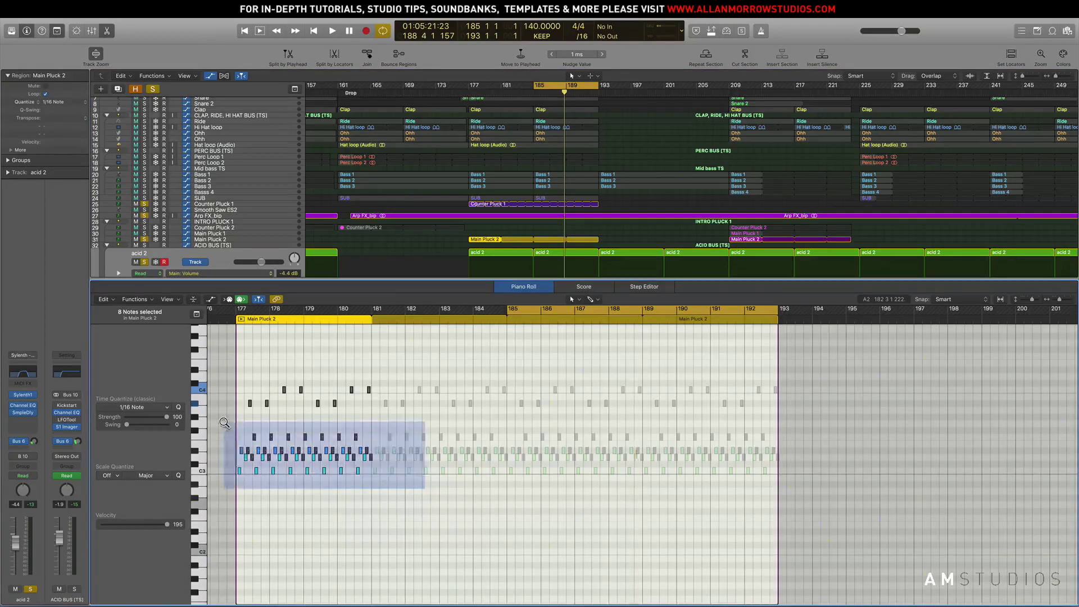
ctrl+alt+click(540, 510)
key(space)
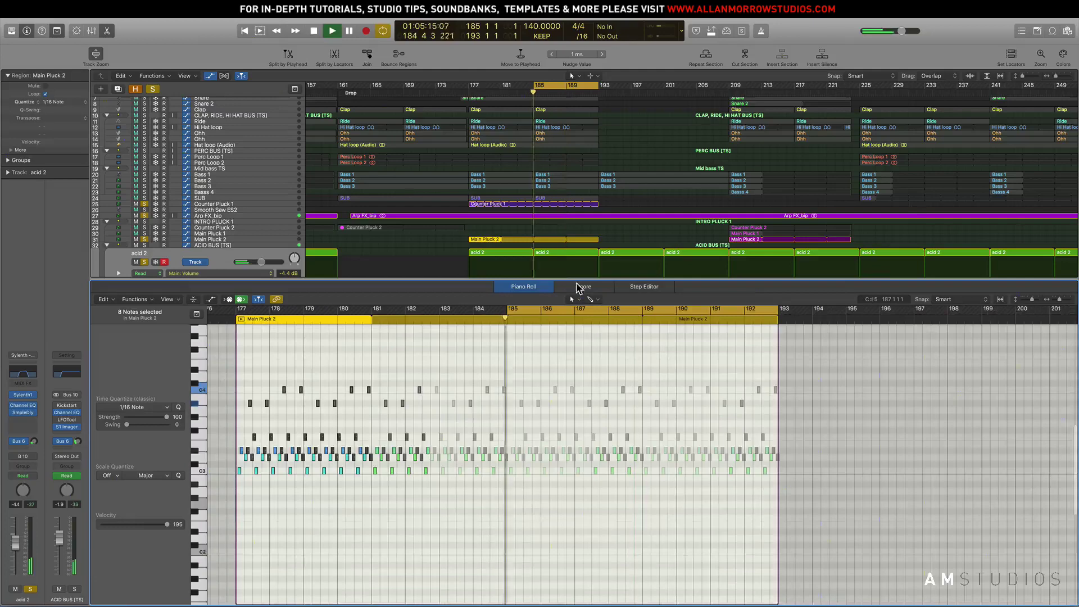
click(219, 240)
click(479, 209)
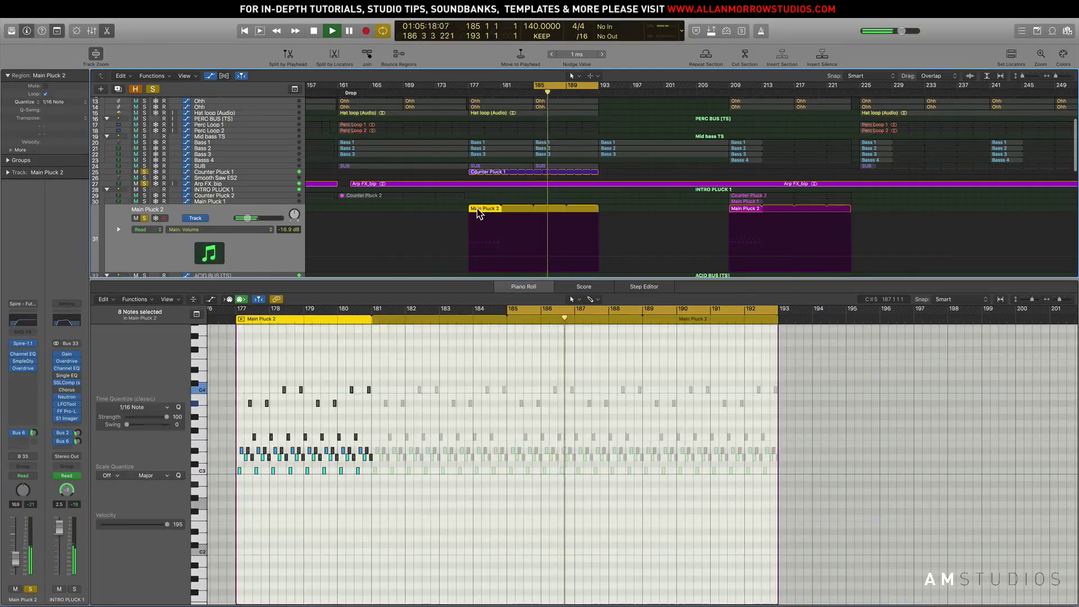
scroll(604, 204, up, 5)
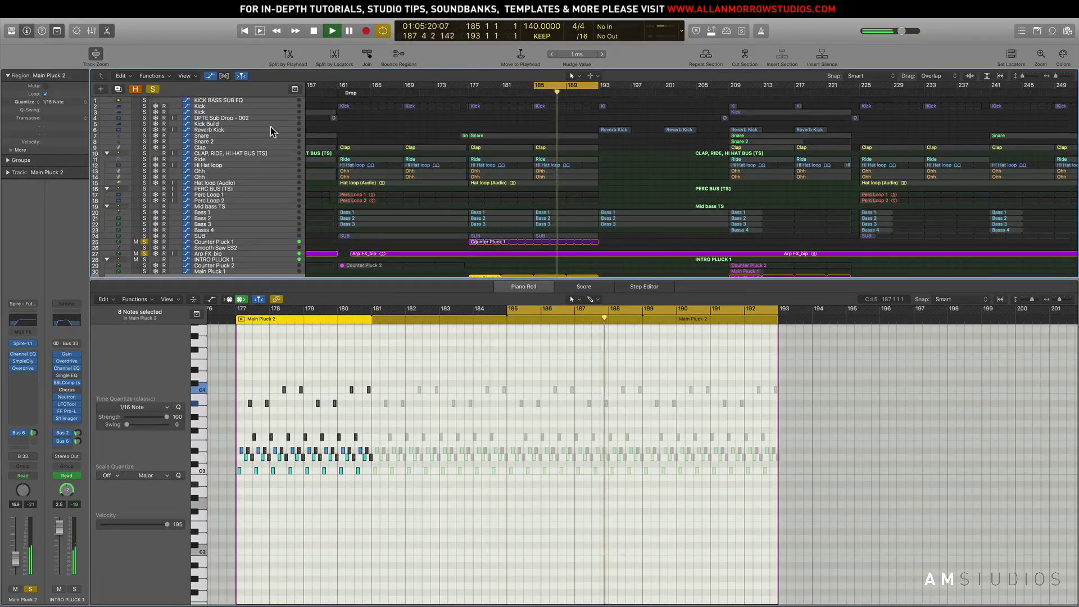
Turn off the cycle, solo the Mid bass TS stack too, and examine the notes of Bass 1 and the SUB regions from bars 177 and 185.
click(570, 84)
scroll(155, 200, down, 3)
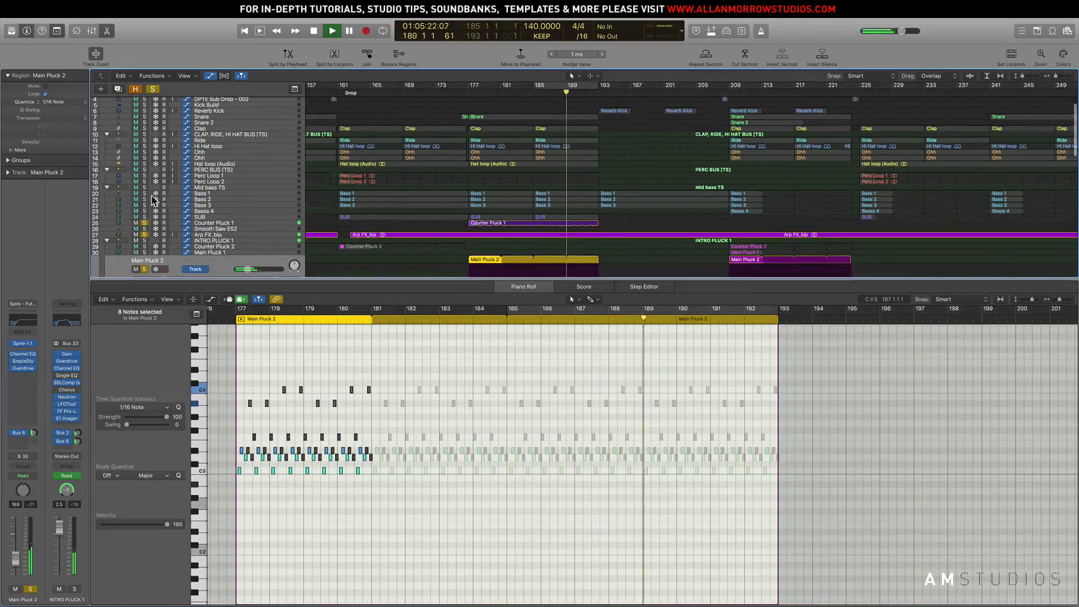
click(145, 187)
click(489, 193)
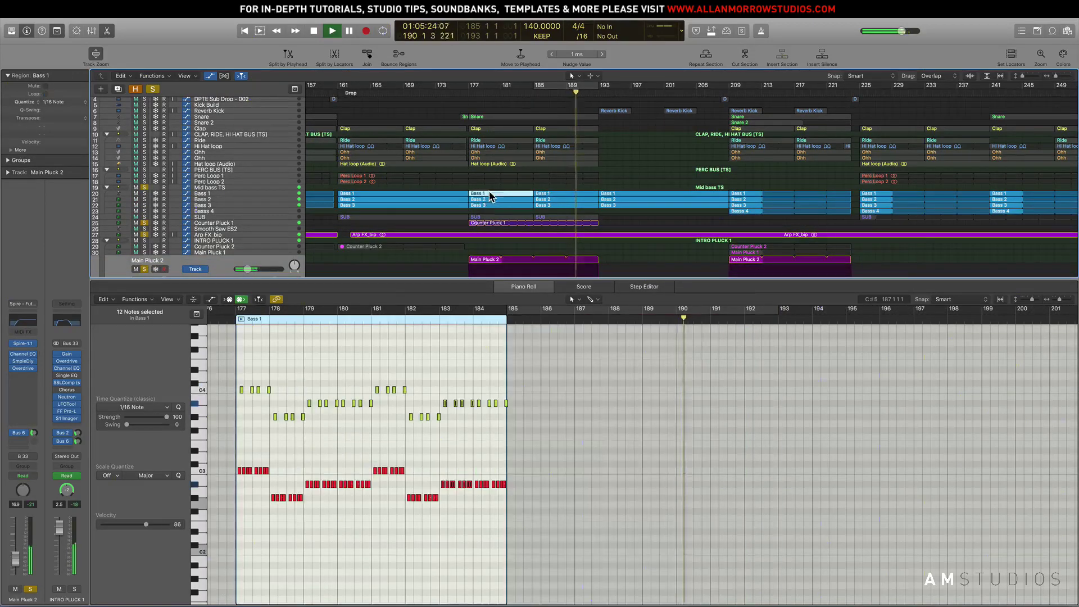
scroll(492, 189, down, 5)
click(498, 133)
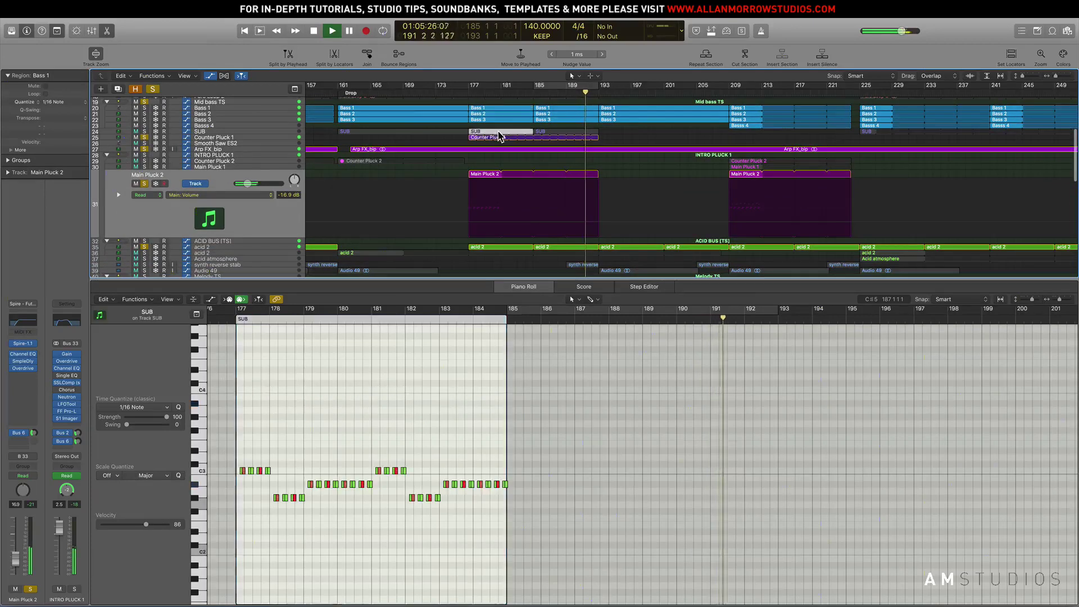
click(544, 132)
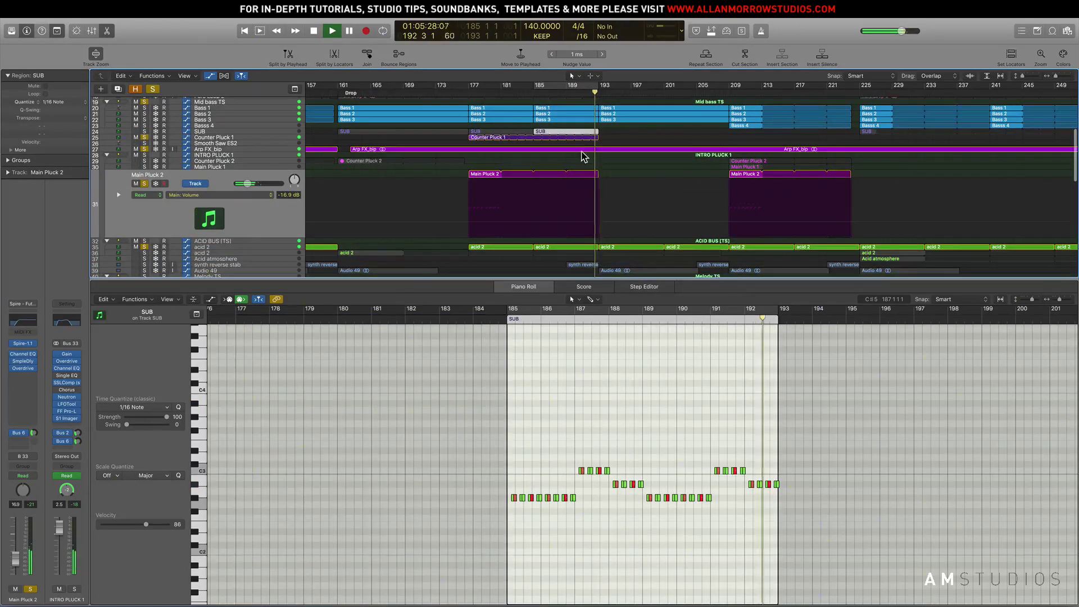
Clear all solos and play the full mix from bar 189 with the Piano Roll closed.
scroll(583, 156, up, 3)
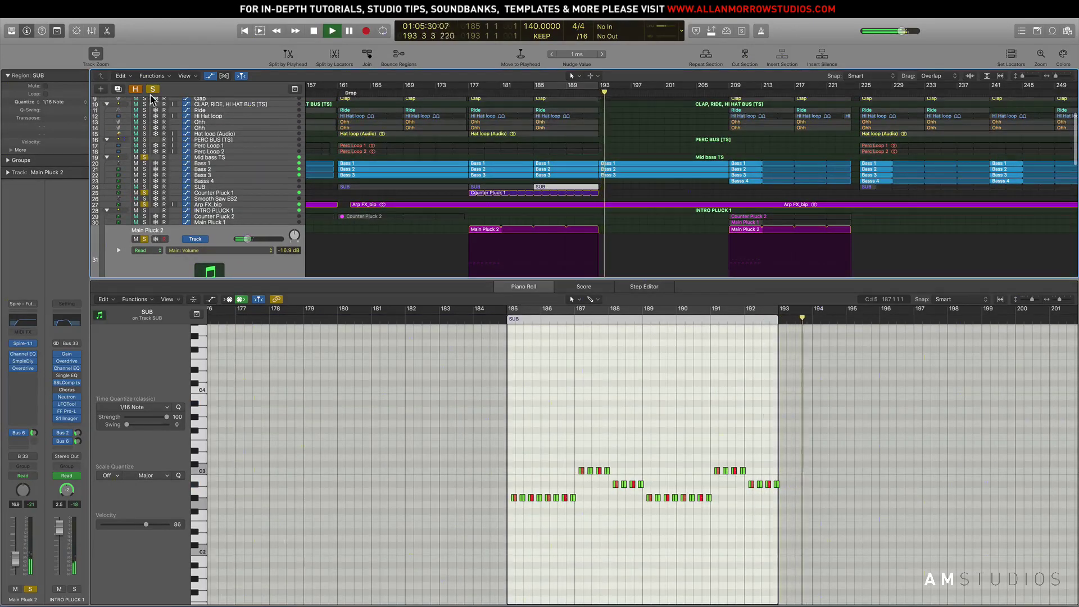
click(152, 89)
click(566, 87)
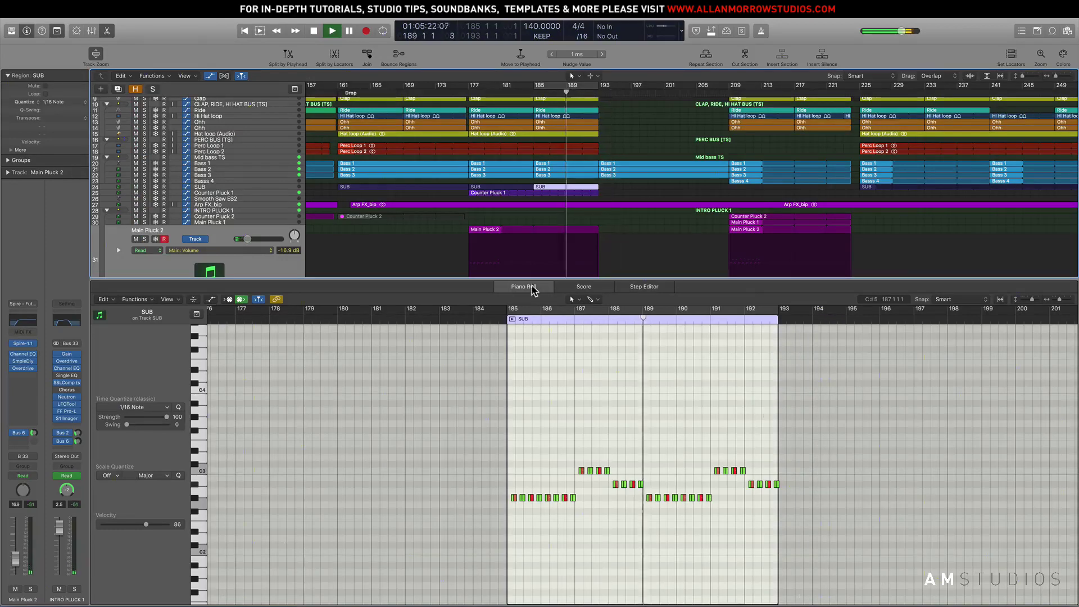
click(525, 287)
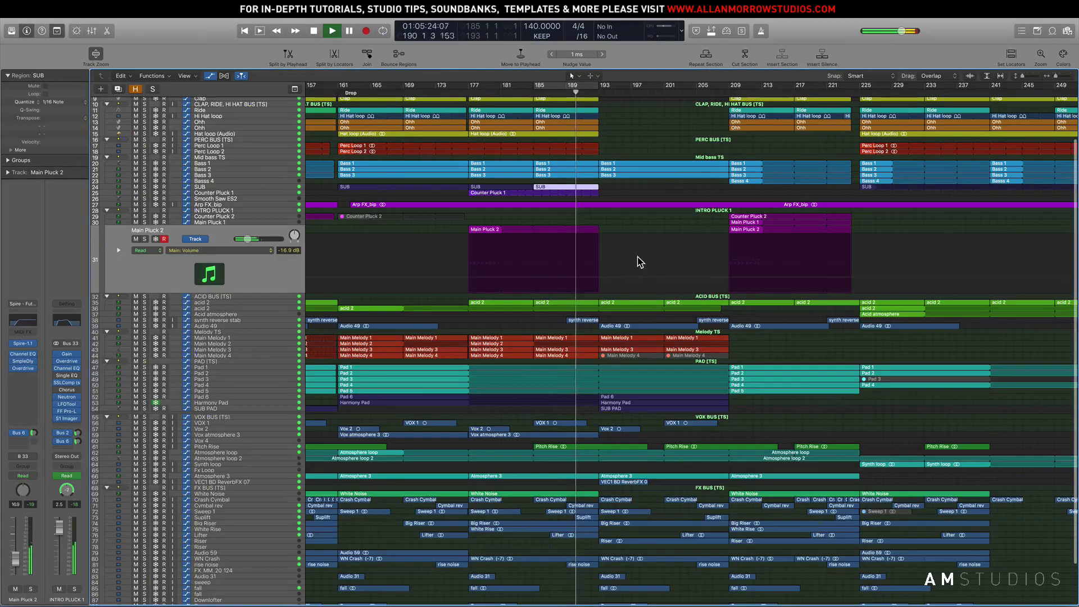
scroll(635, 262, right, 4)
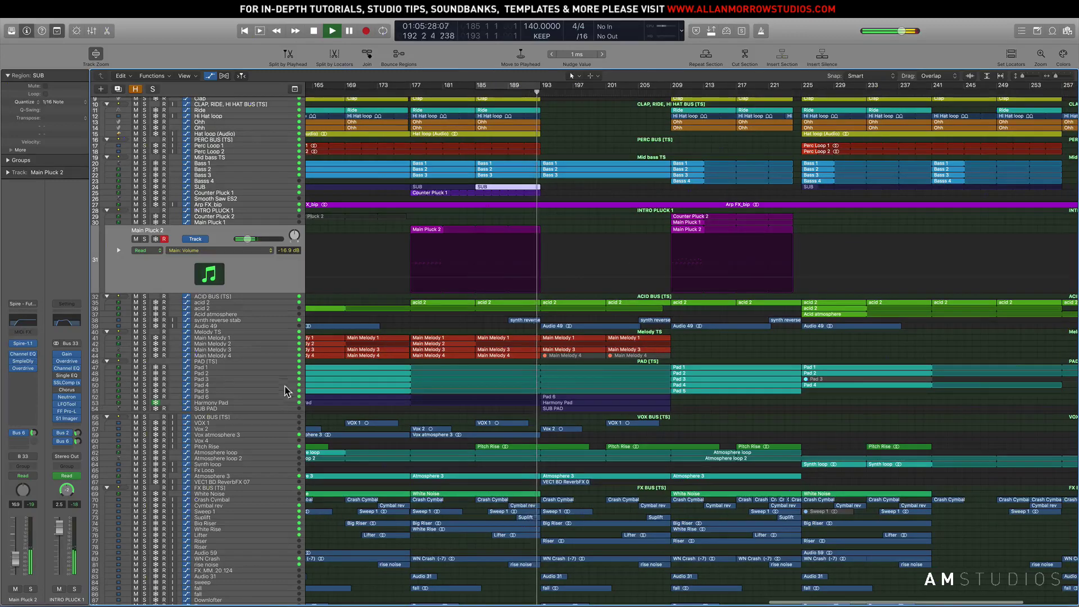
Solo the Harmony Pad and SUB PAD tracks during playback from bar 193.
click(228, 403)
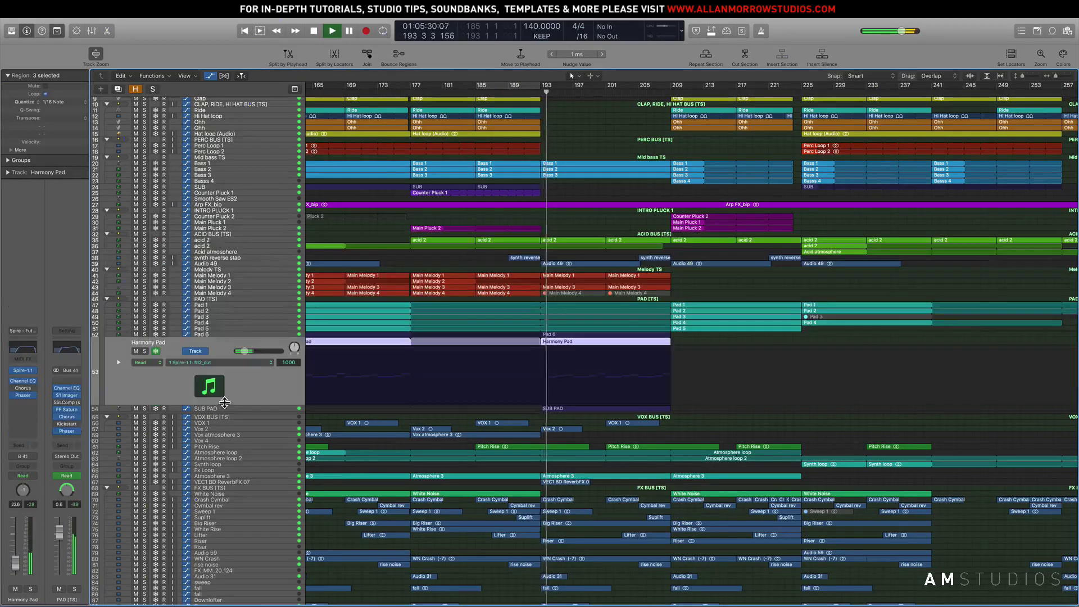
key(ctrl+s)
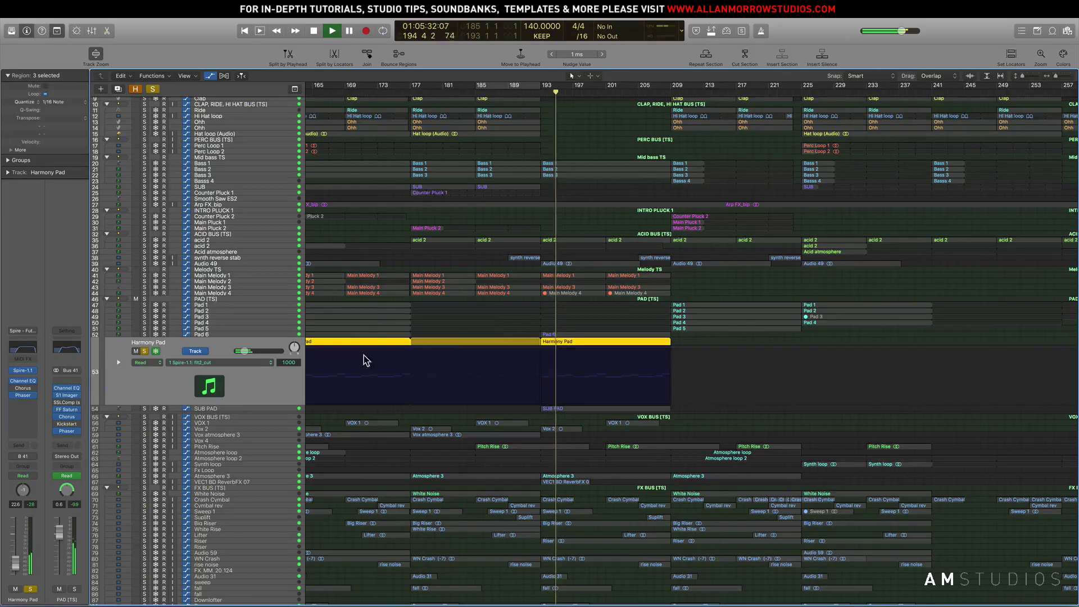
click(144, 408)
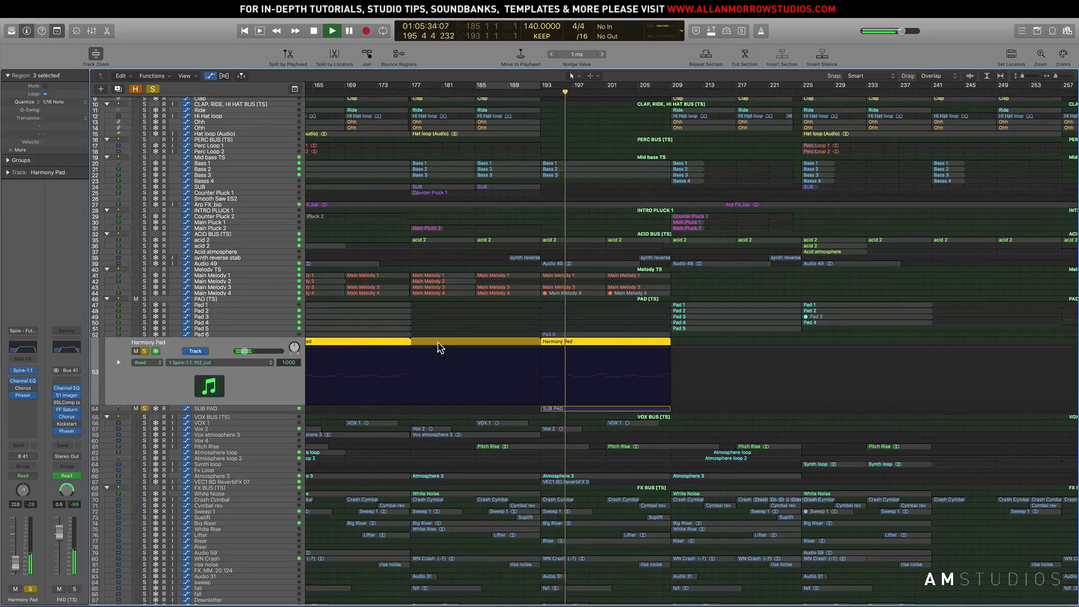
Unfreeze the Harmony Pad track and view the Pad 6 and Harmony Pad notes from bar 193 in the Piano Roll.
scroll(574, 340, left, 2)
double_click(639, 340)
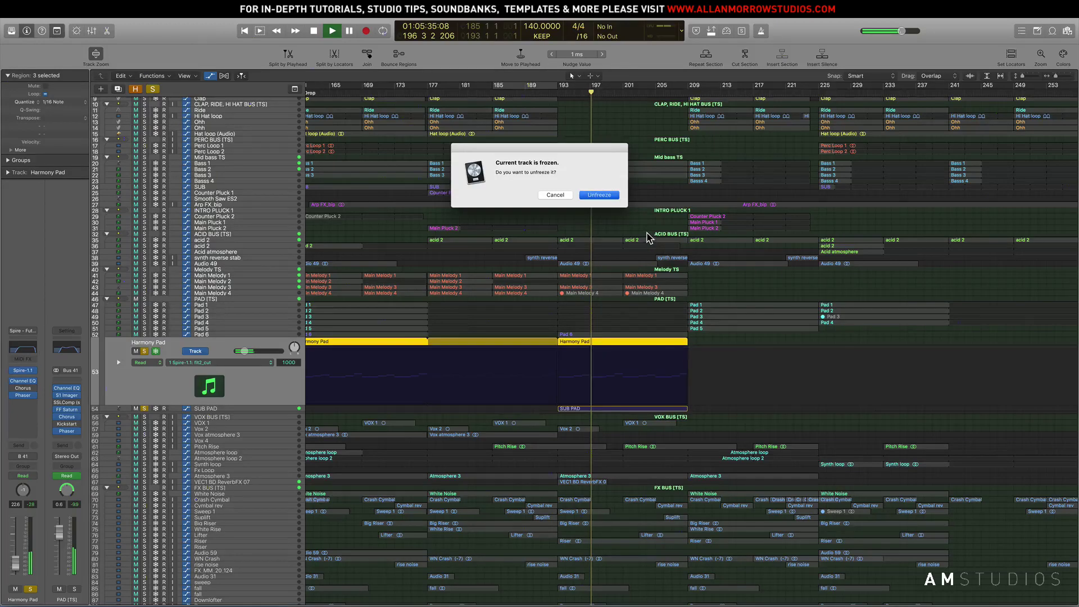
key(Return)
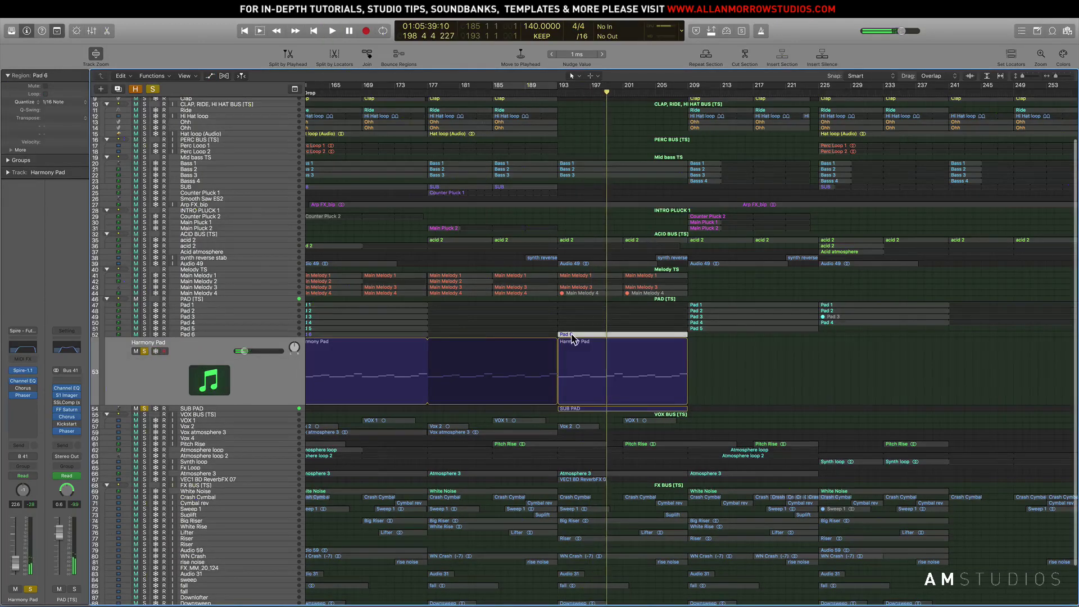
double_click(572, 337)
scroll(577, 216, down, 5)
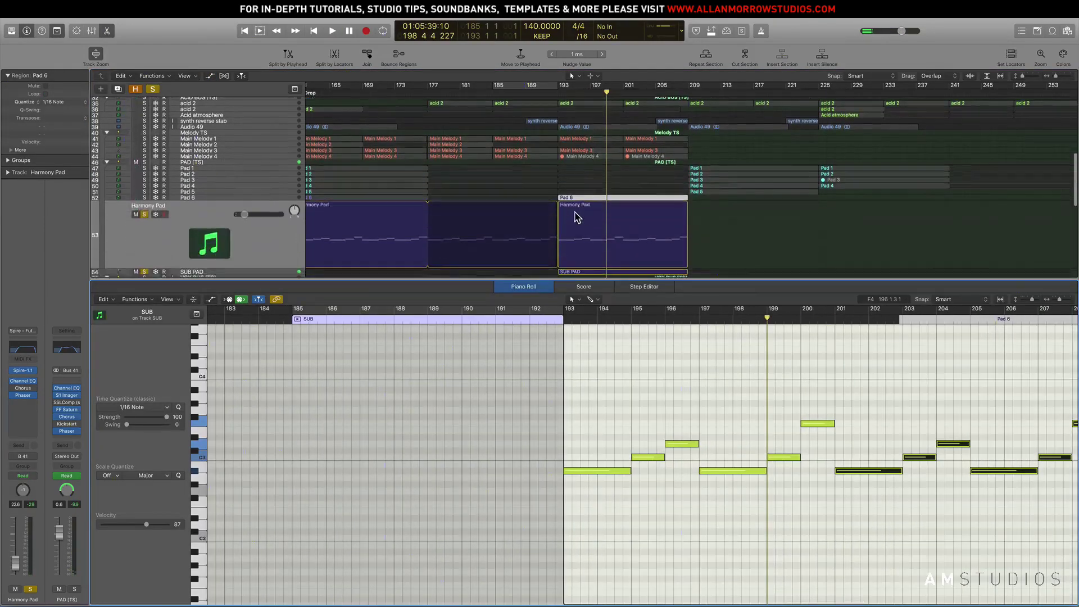
click(582, 214)
Add Pad 5 to the solo, play it with the harmony layers and examine its notes in the Piano Roll.
scroll(458, 196, left, 5)
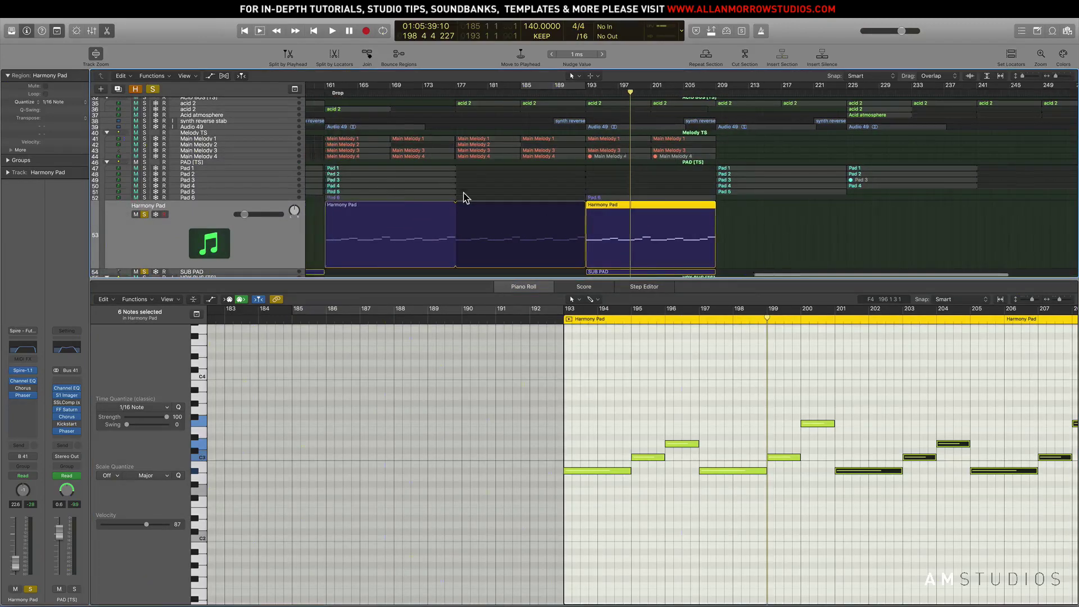
click(448, 192)
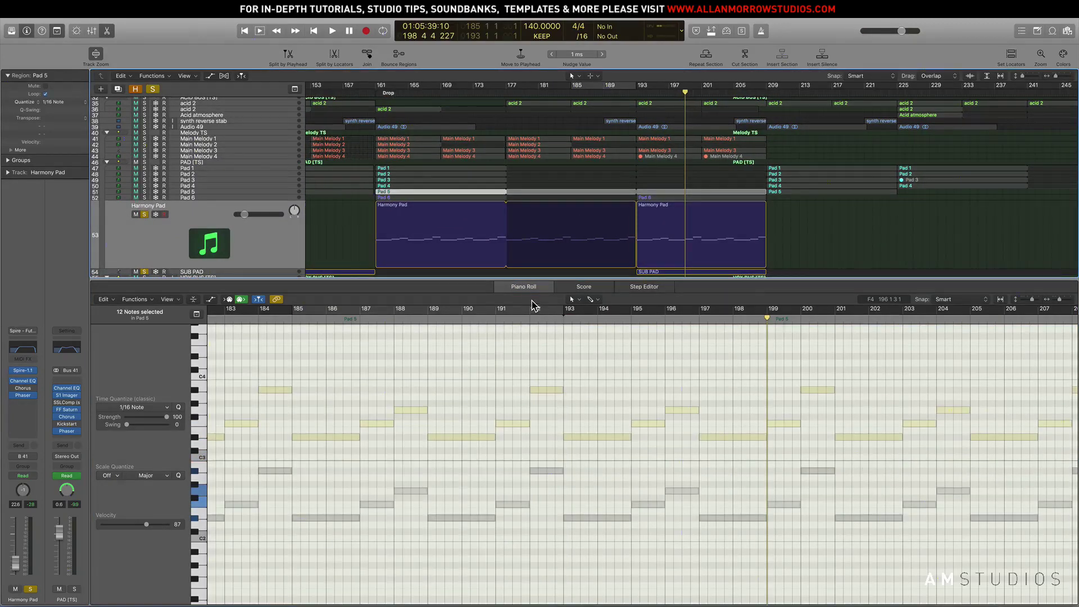
click(144, 191)
key(space)
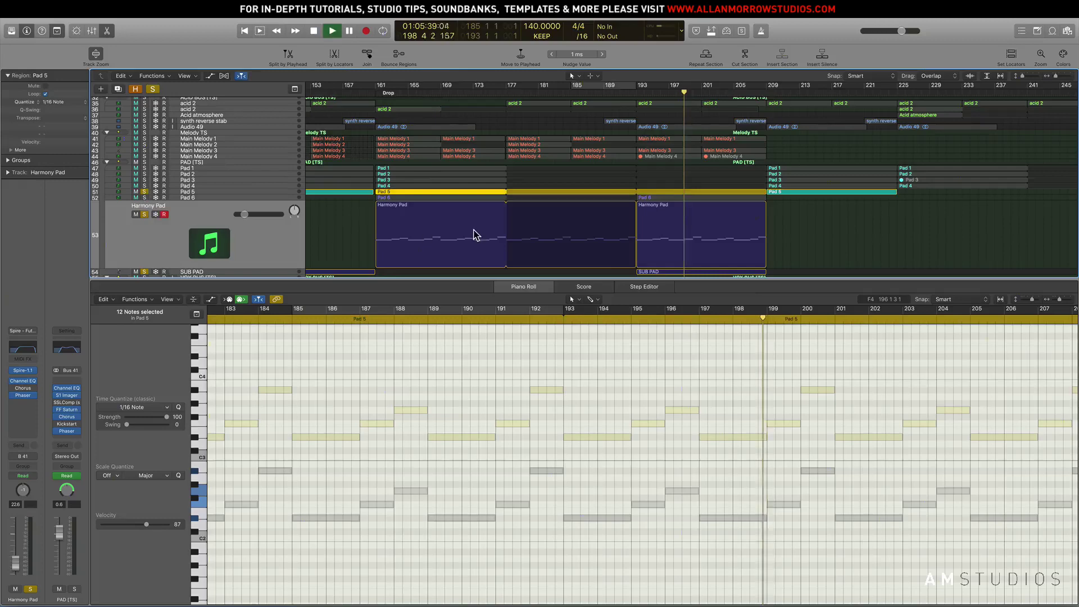
click(441, 203)
click(440, 192)
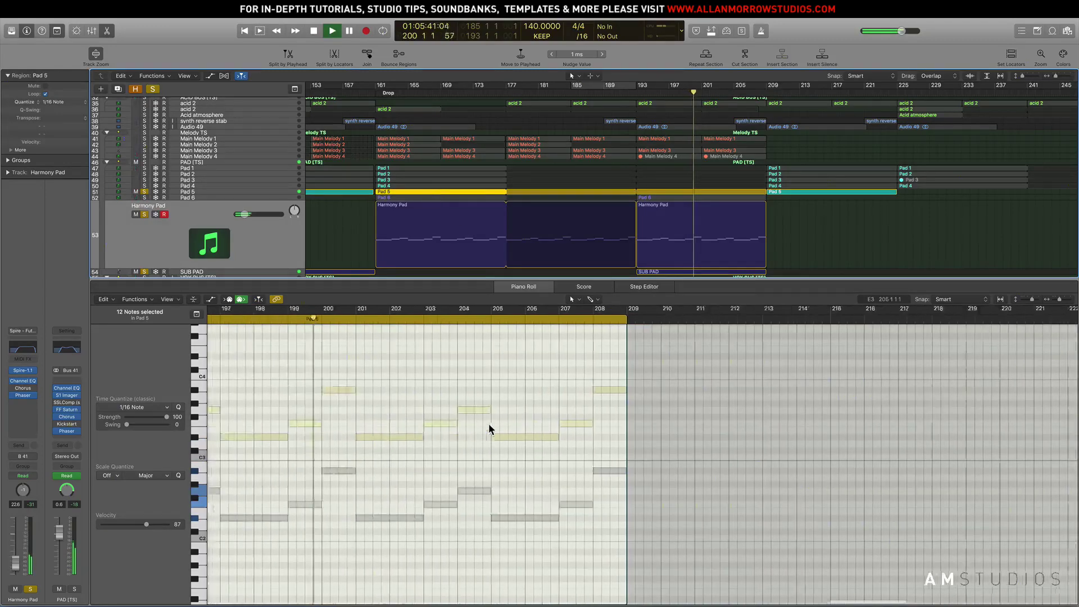
scroll(524, 410, left, 10)
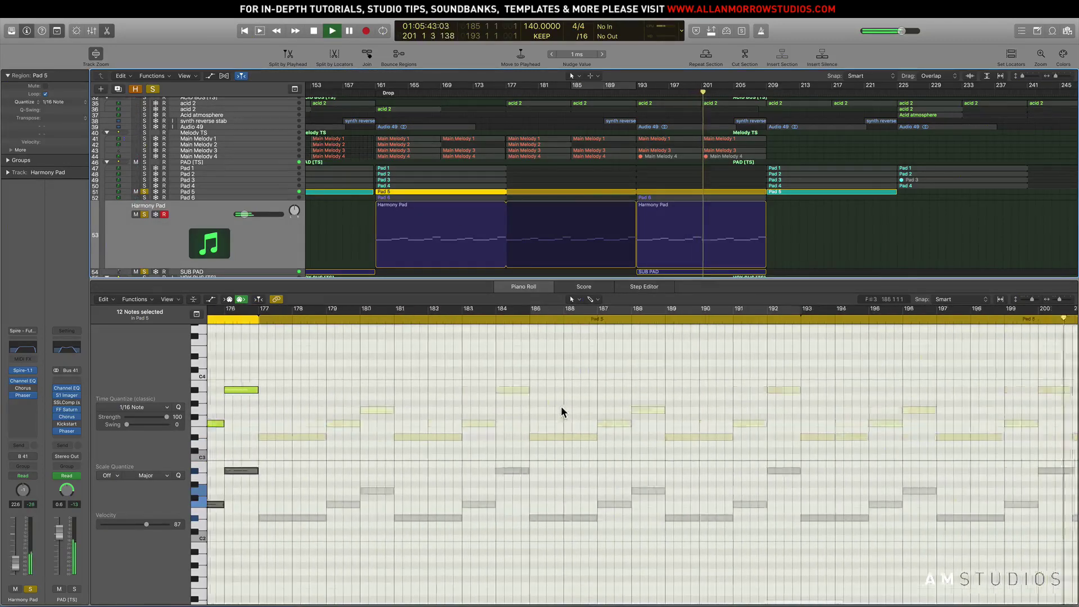
key(space)
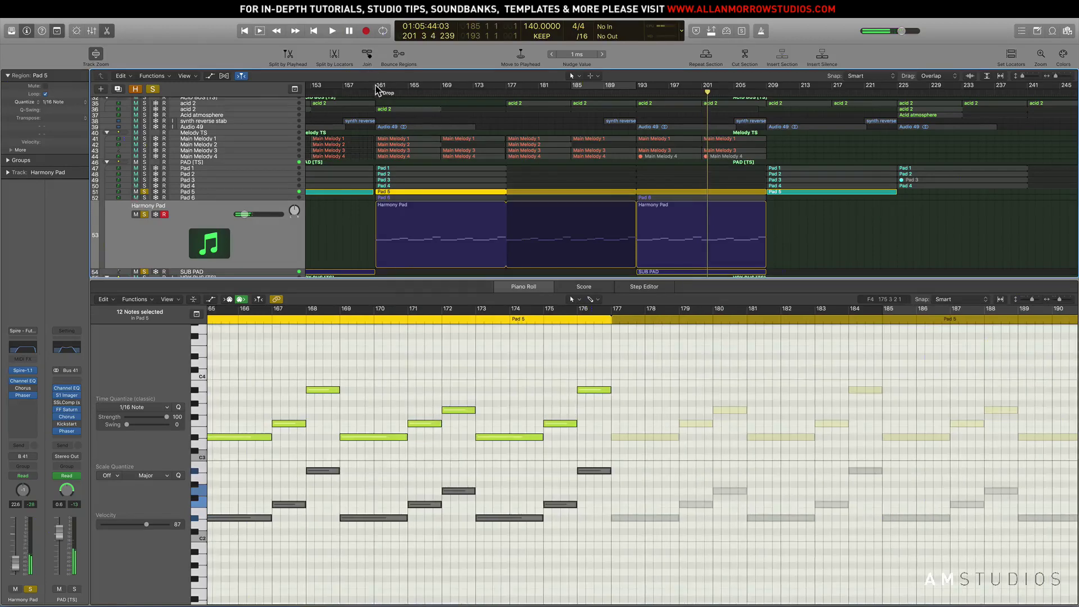
Set the cycle range to bars 161 to 189 and examine the notes of Pads 4, 3, 2 and 1 in turn.
drag(377, 87, 604, 87)
click(418, 186)
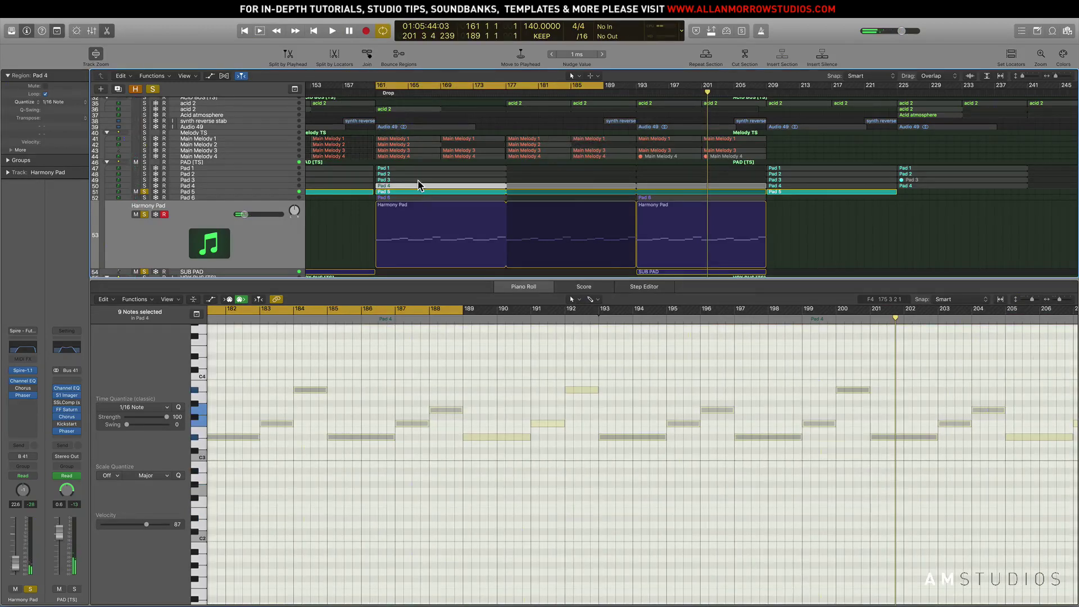
click(417, 180)
click(419, 174)
click(422, 168)
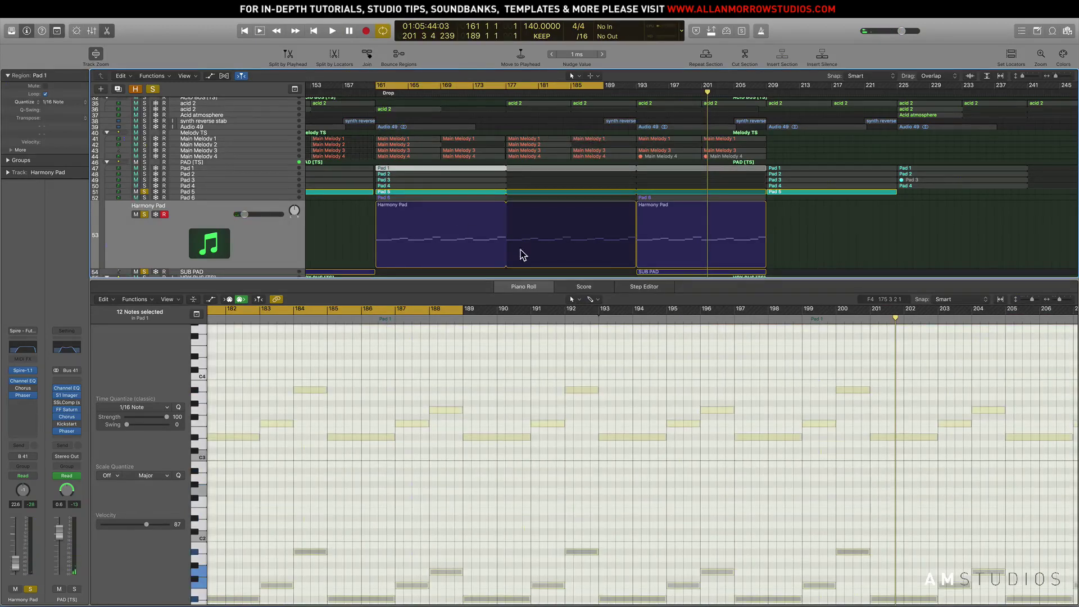
scroll(523, 253, left, 2)
scroll(341, 181, down, 2)
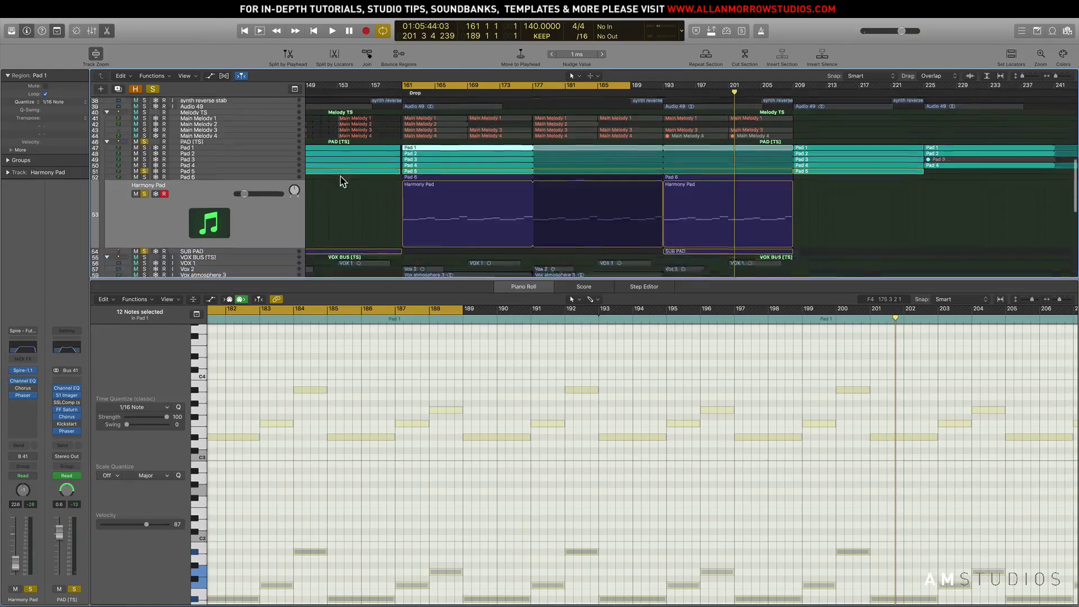
Play the soloed pad layers from the Drop at bar 161 and again from the Build at bar 145.
scroll(393, 202, down, 3)
key(space)
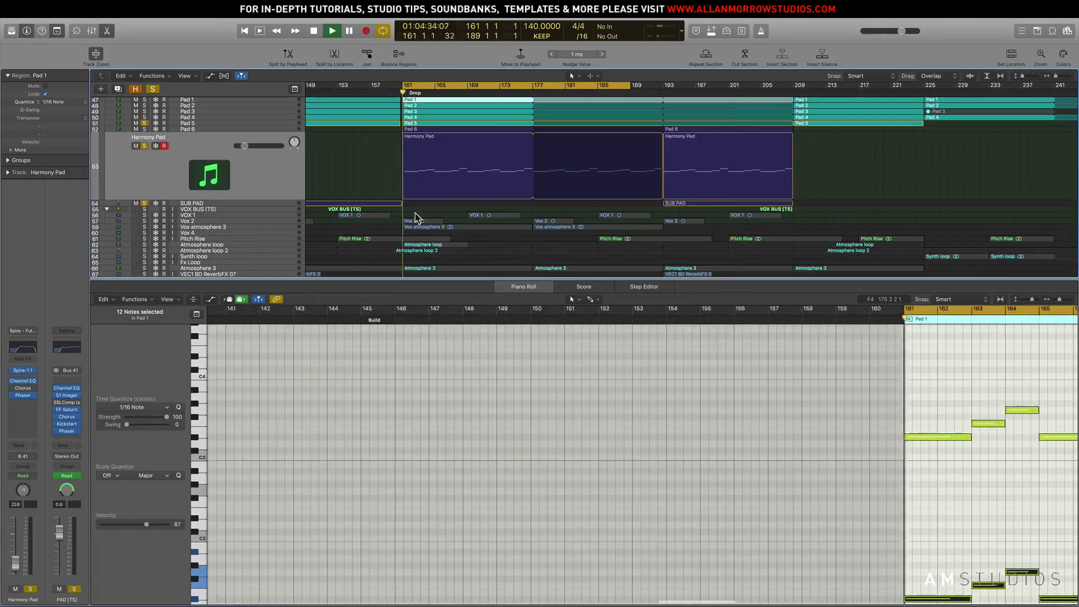
scroll(427, 217, left, 3)
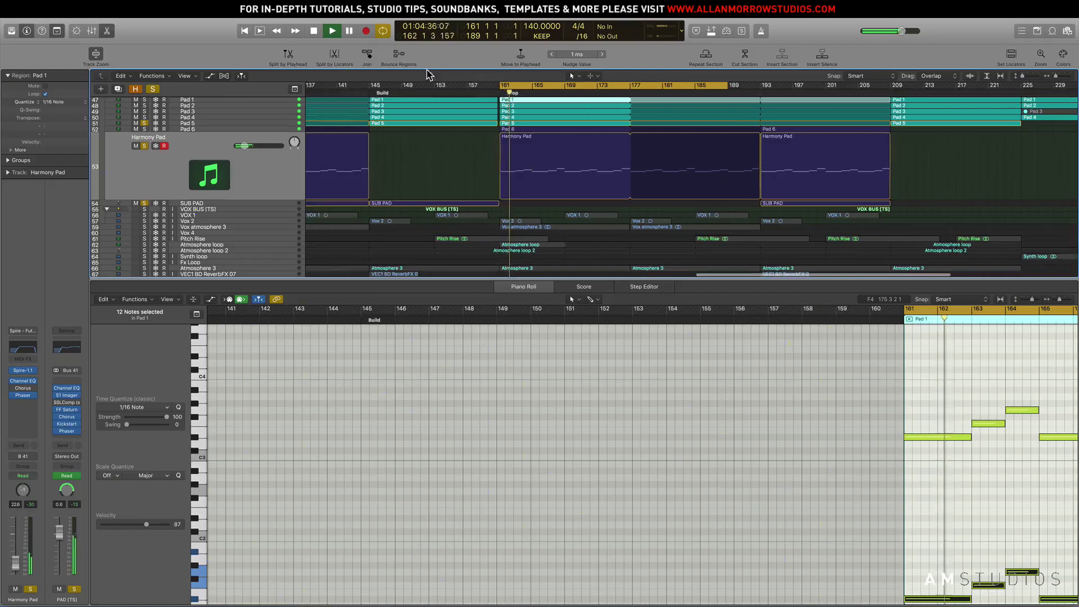
click(370, 92)
scroll(429, 125, left, 8)
key(space)
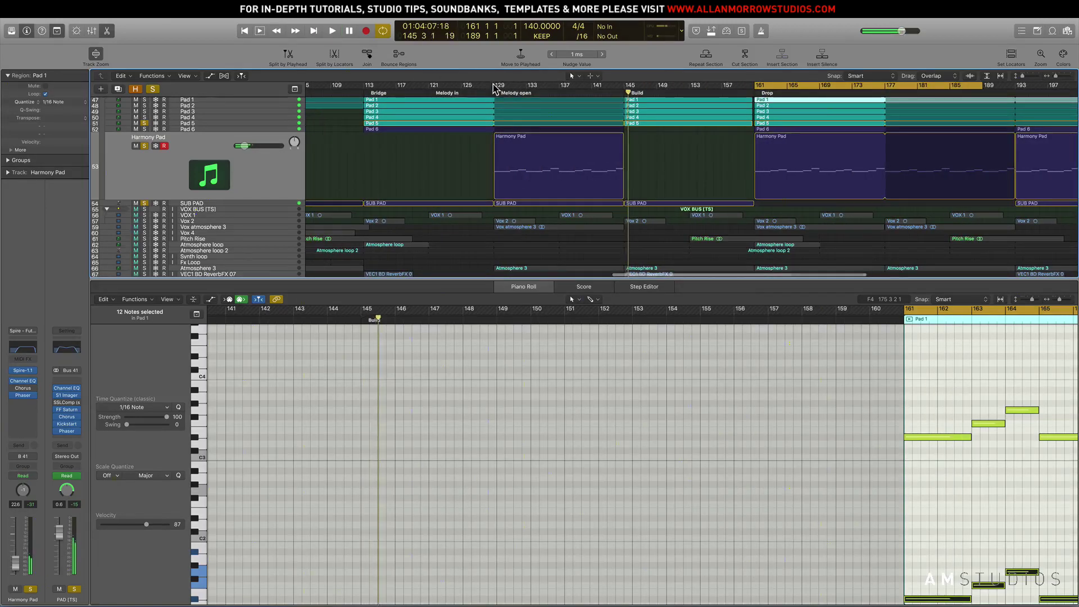
Set the cycle range to bars 129 to 145 and play the soloed pads from the Melody open marker.
drag(493, 88, 626, 90)
scroll(504, 187, right, 1)
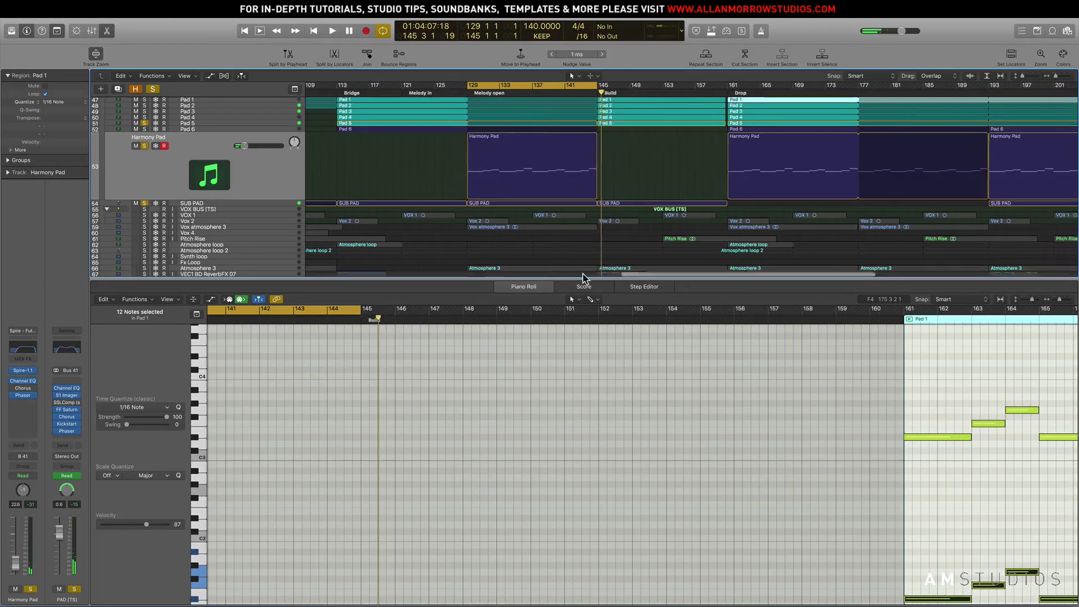
key(space)
scroll(660, 516, right, 5)
scroll(557, 193, up, 2)
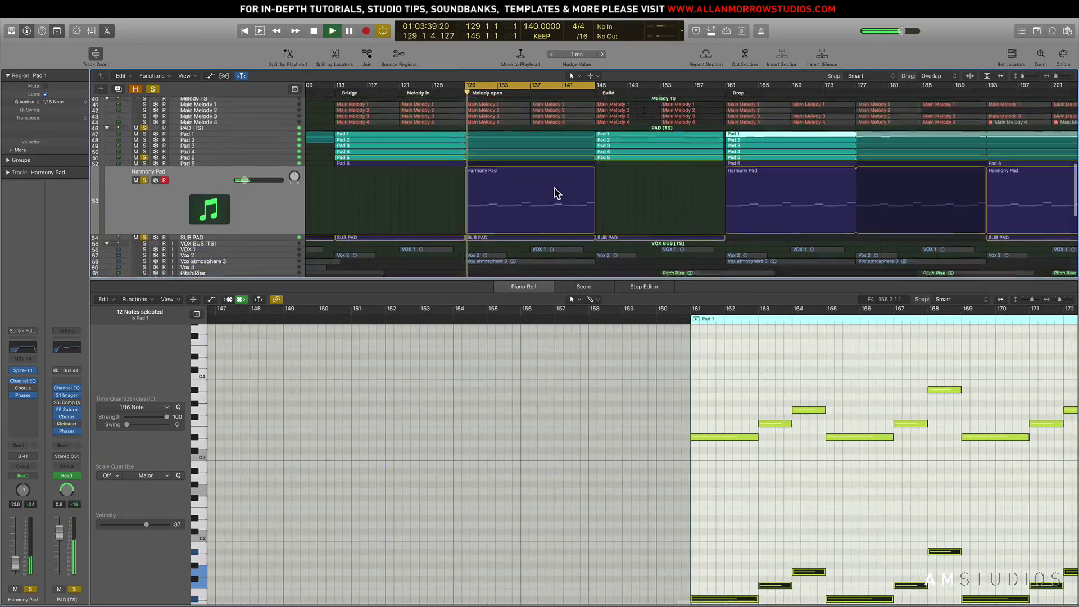
scroll(557, 193, down, 1)
key(space)
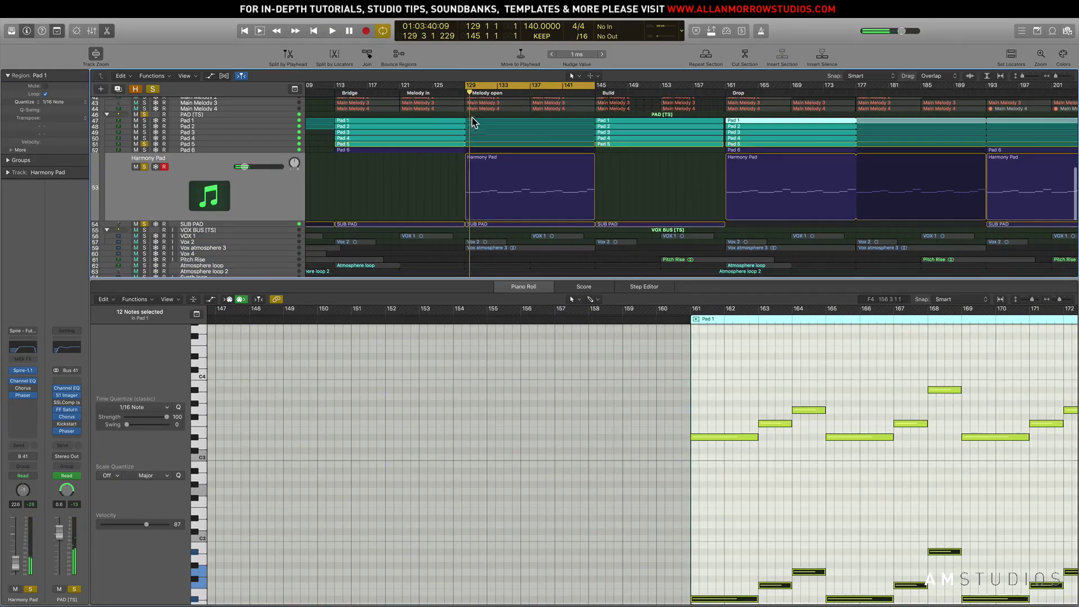
Select the pad, Harmony Pad and SUB PAD regions at bar 129 and examine their combined notes in a zoomed-out Piano Roll during playback.
drag(472, 122, 495, 226)
scroll(747, 408, left, 5)
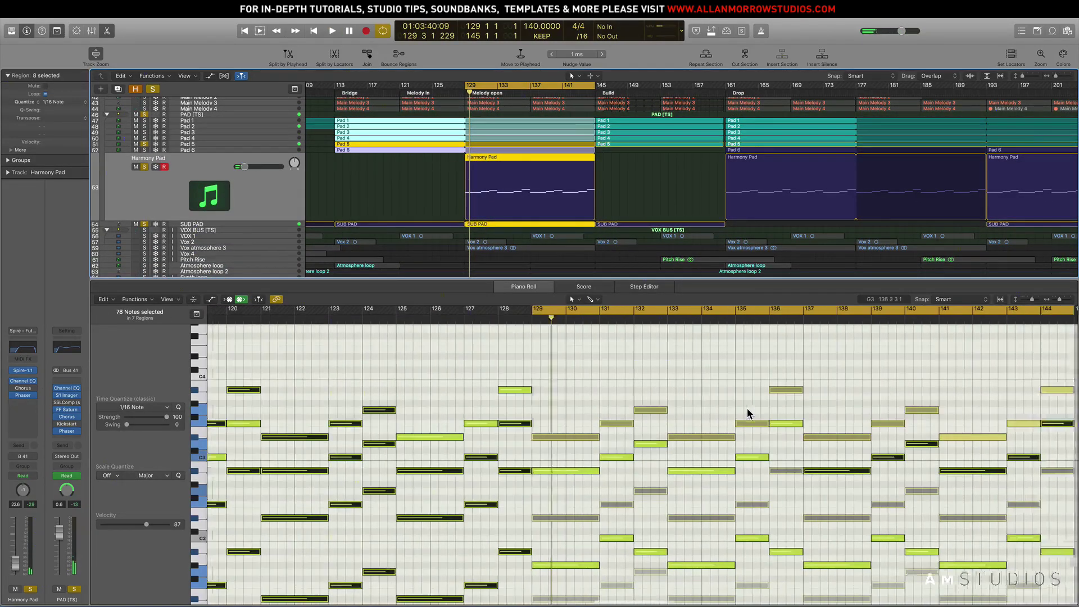
drag(1030, 303, 1025, 303)
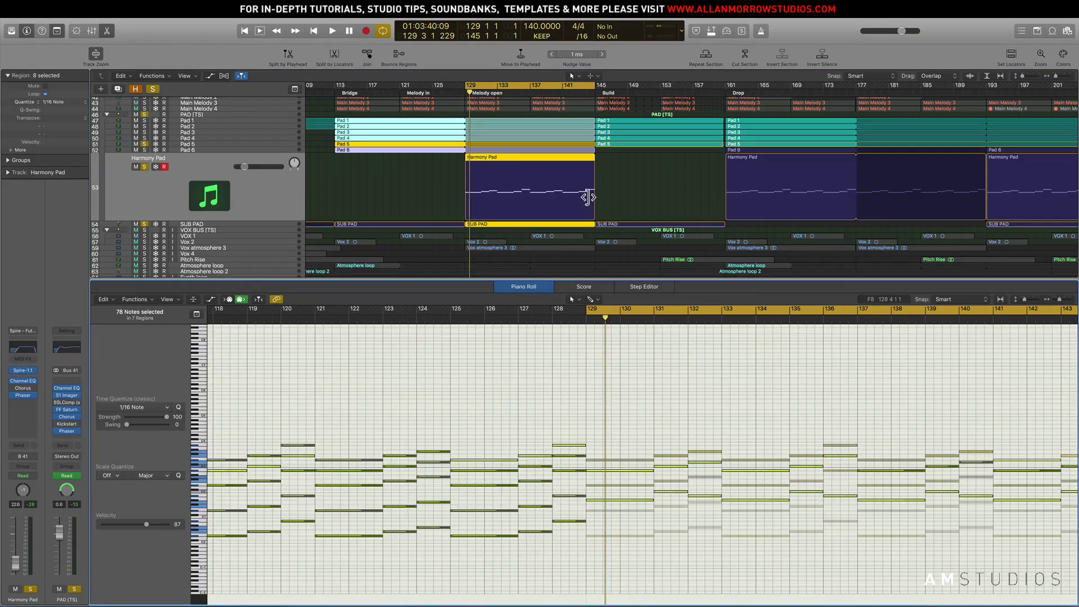
key(space)
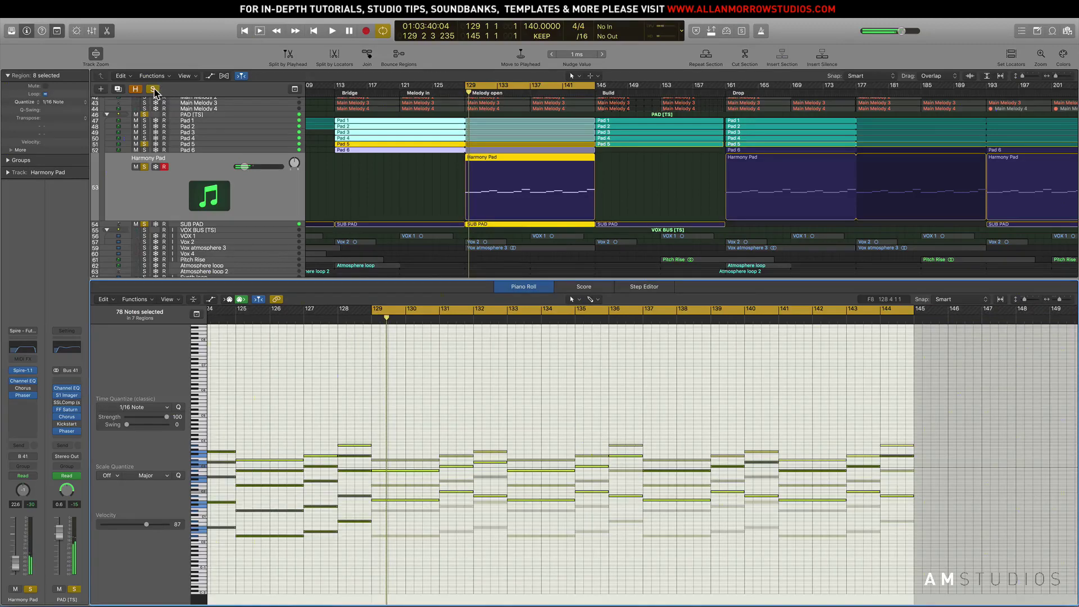
Clear all solos and play the full mix from the Drop at bar 161 with cycling switched off.
click(153, 89)
click(552, 85)
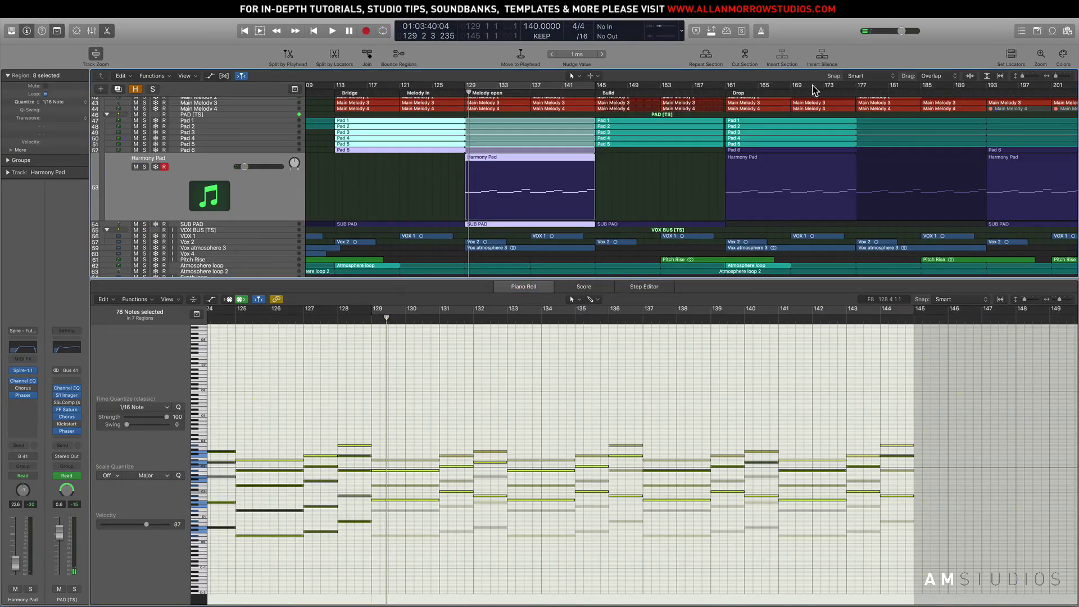
drag(729, 90, 894, 89)
key(space)
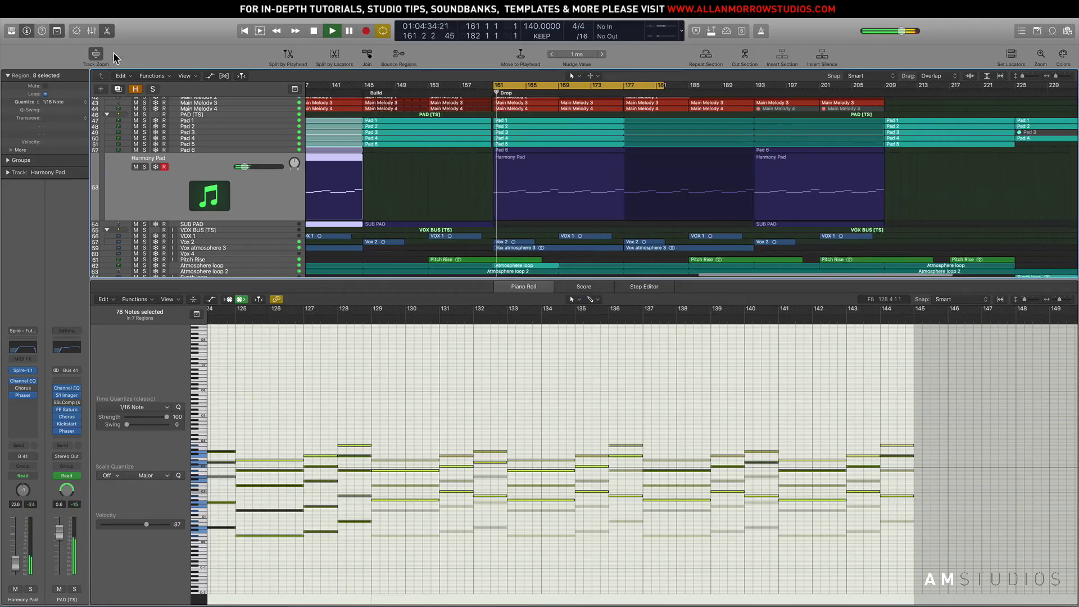
click(599, 84)
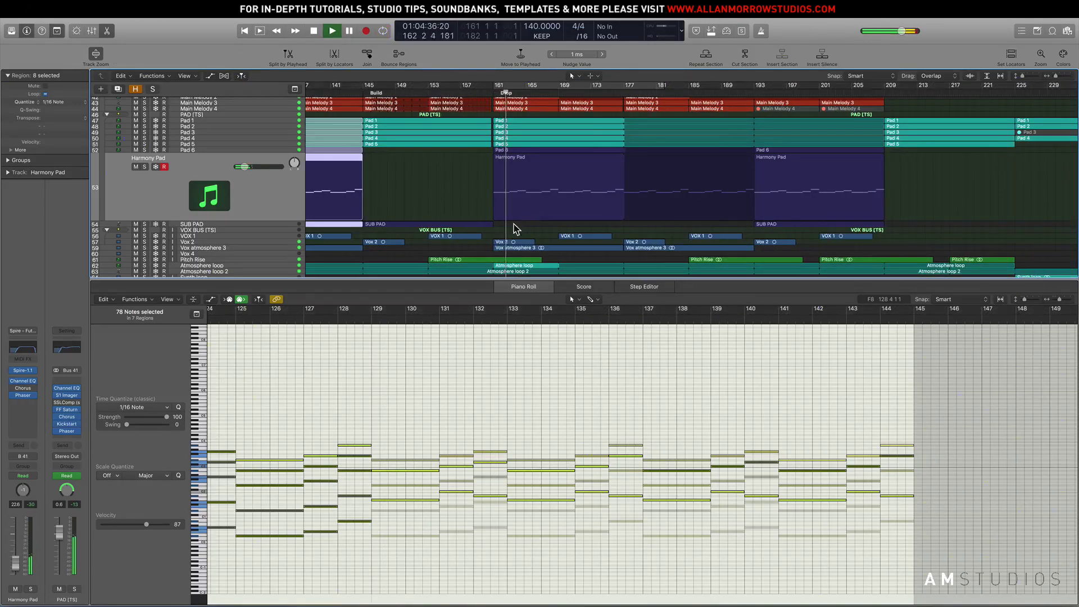
Close the Piano Roll and play the full mix through the transition at bar 193.
click(512, 287)
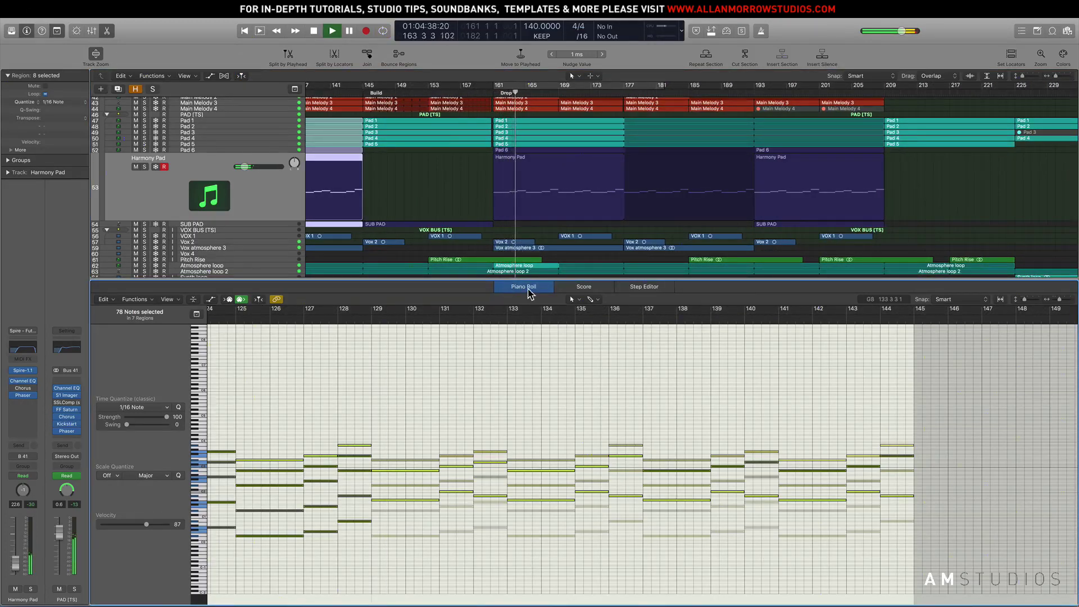
key(e)
scroll(673, 183, up, 5)
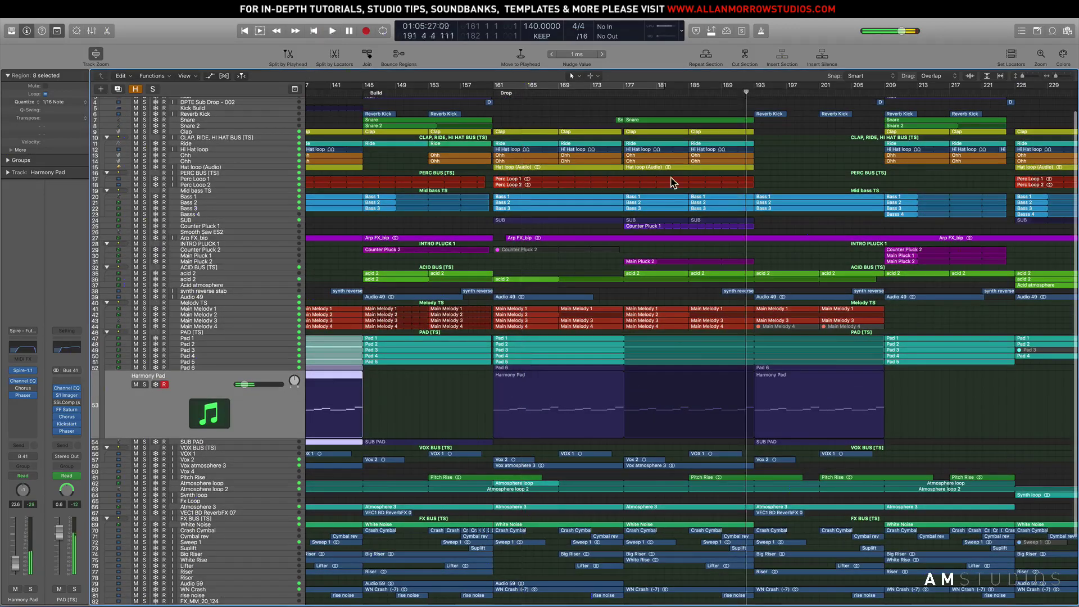
key(space)
scroll(537, 230, right, 5)
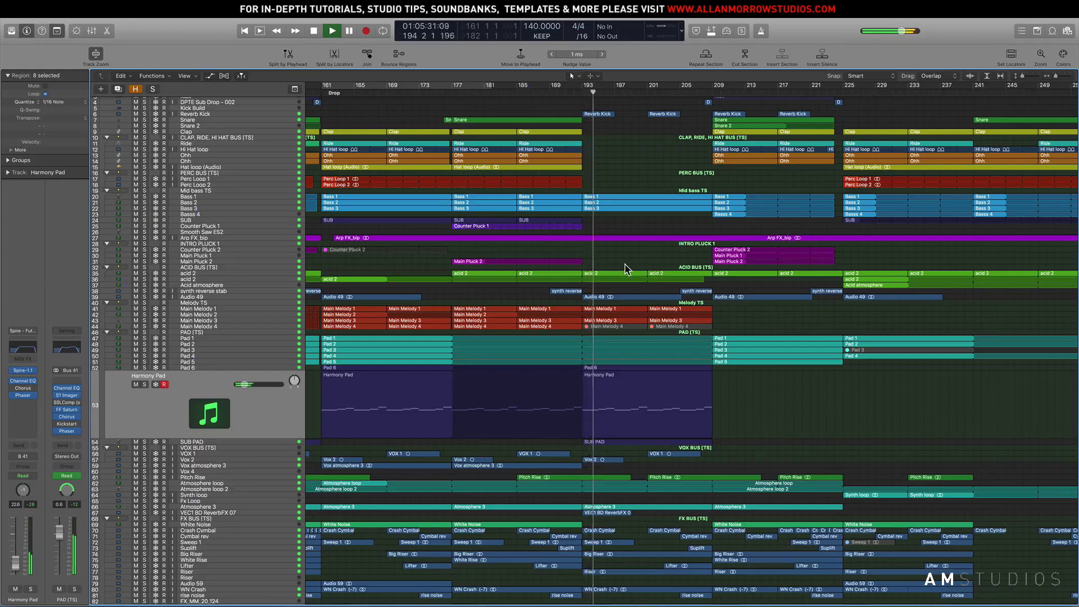
scroll(658, 276, right, 5)
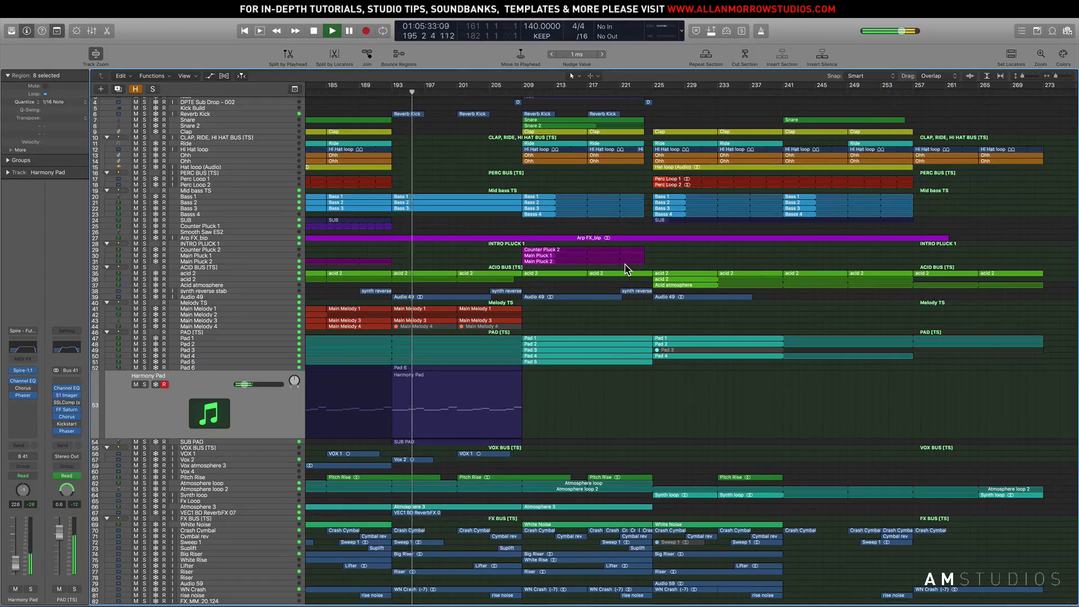
key(space)
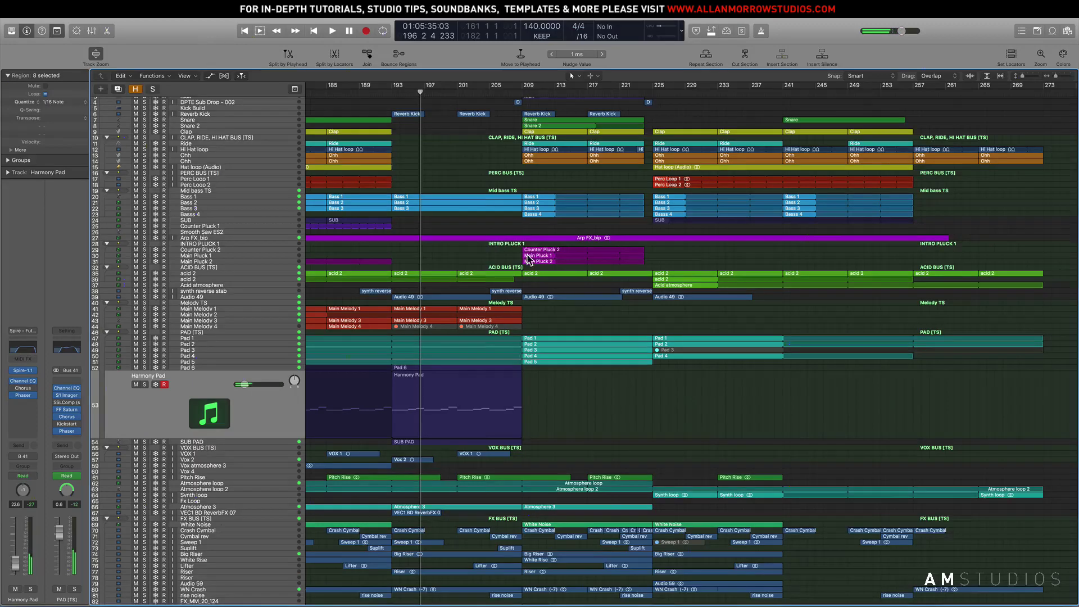
Set the cycle range to bars 209 to 241 and play the opening of that section.
scroll(488, 259, up, 1)
drag(524, 88, 782, 89)
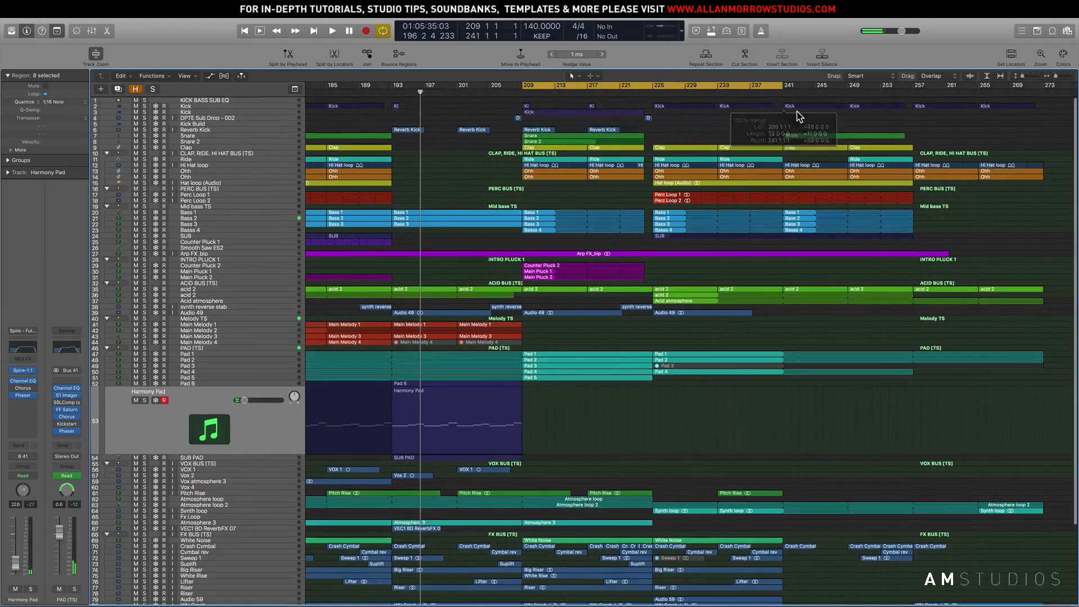
key(space)
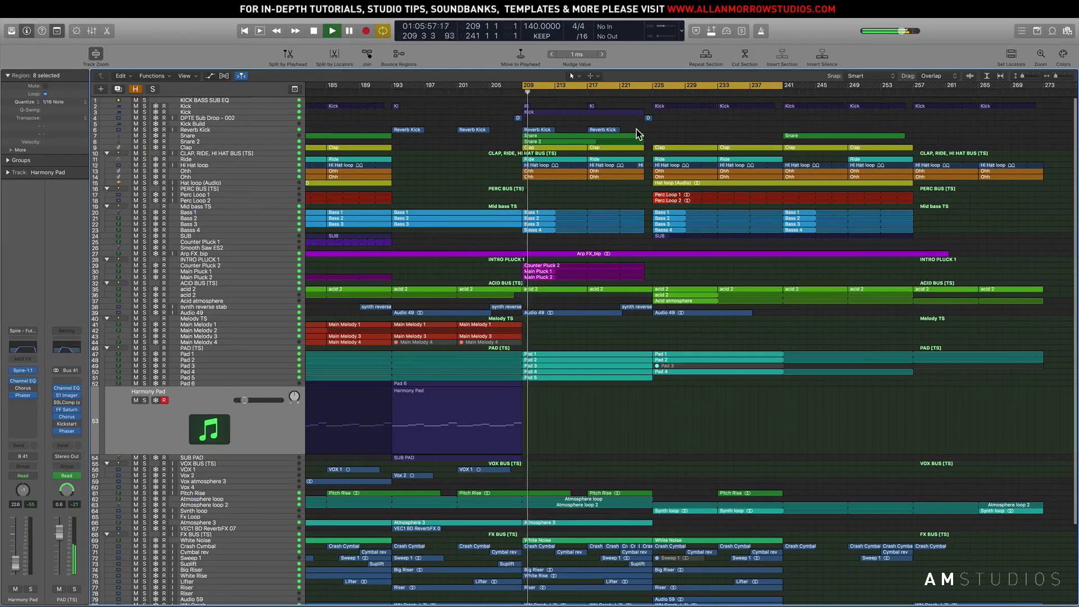
key(space)
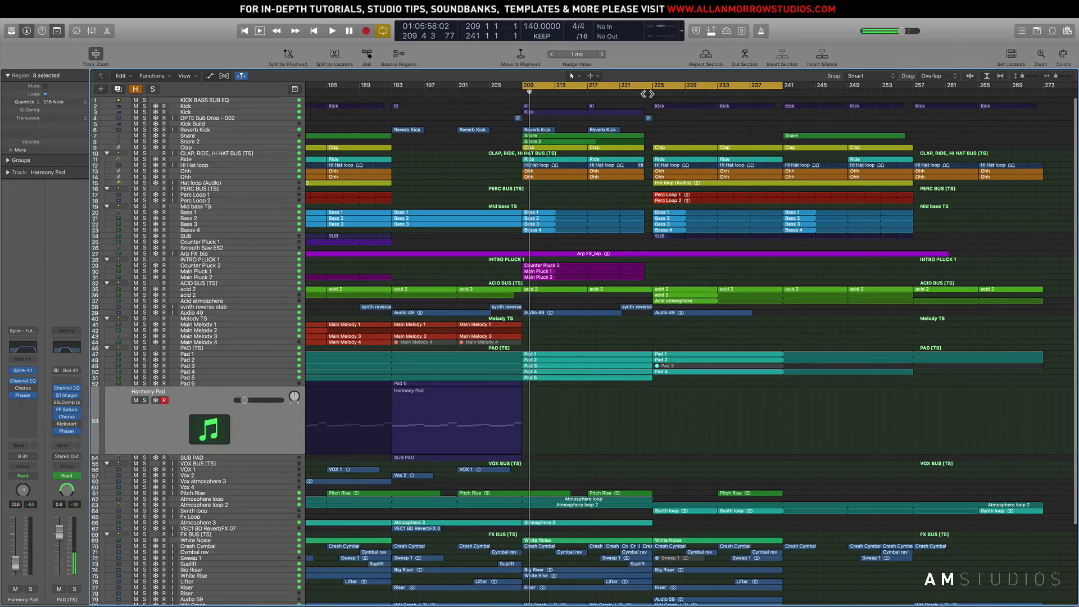
Play the full mix from bar 217 into the section at bar 225, raising the system volume and reviewing the track layers.
click(585, 91)
key(space)
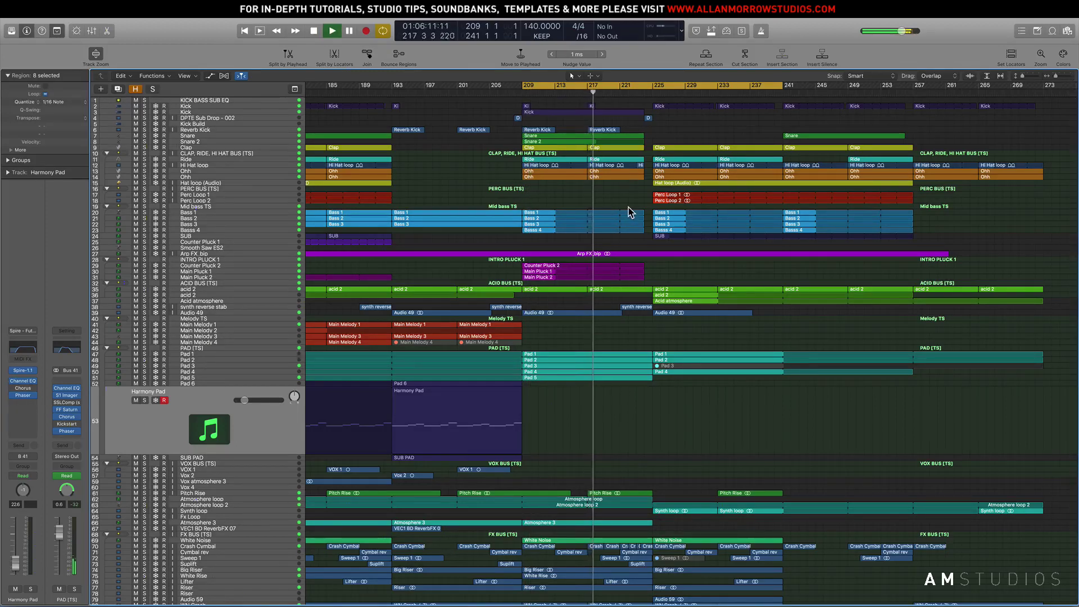
key(XF86AudioRaiseVolume)
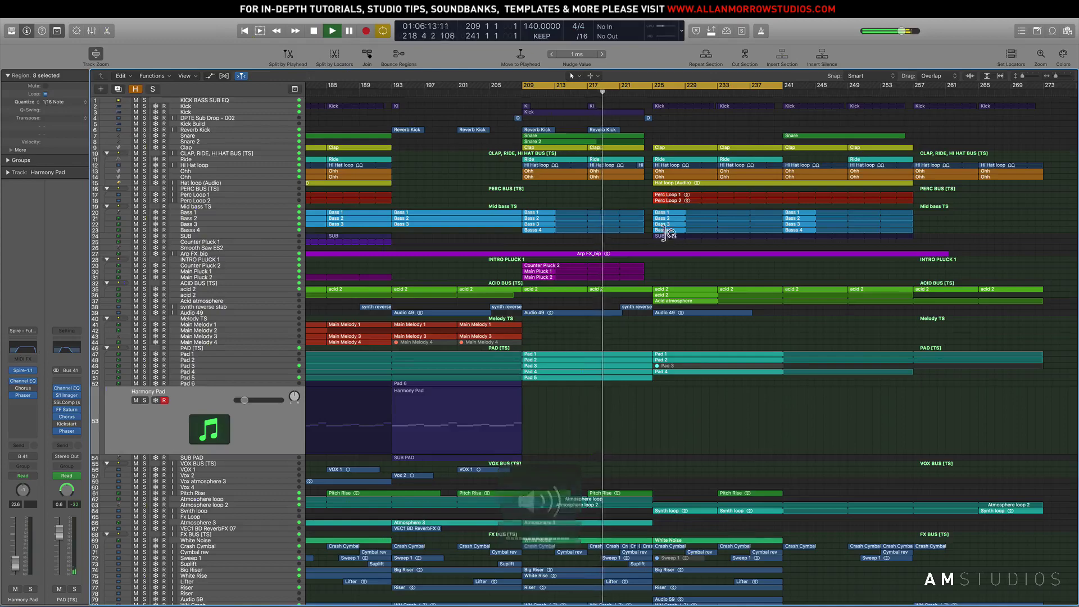
scroll(632, 270, down, 5)
scroll(644, 342, up, 5)
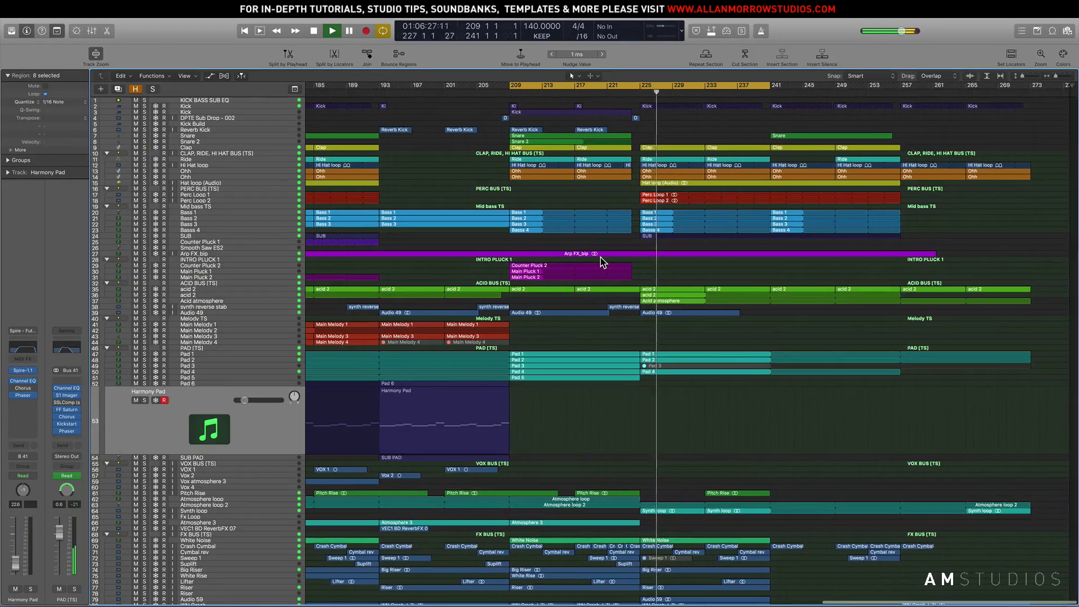
scroll(601, 257, down, 3)
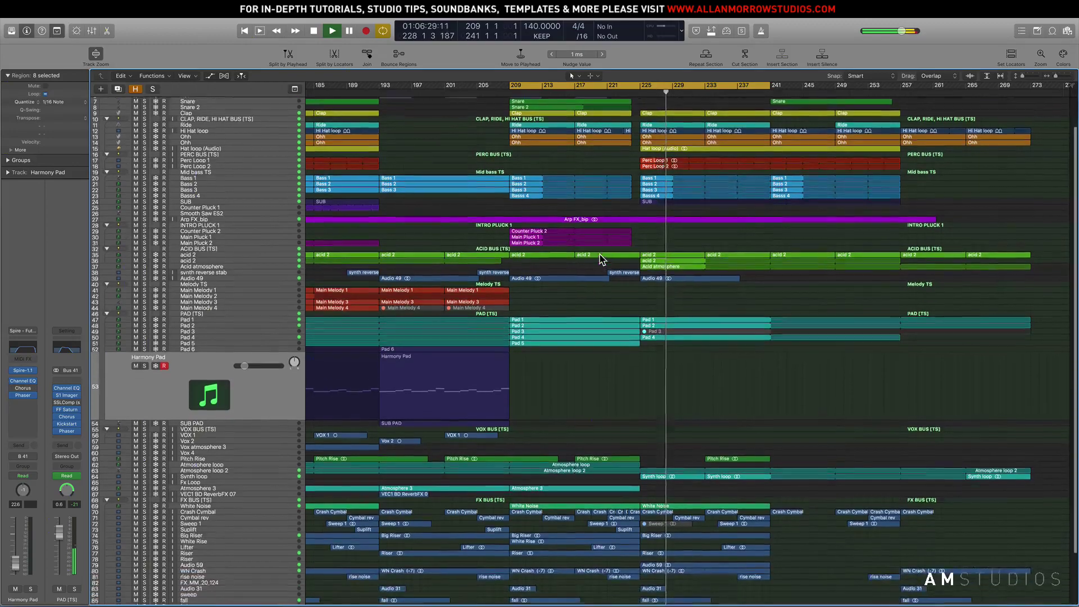
key(space)
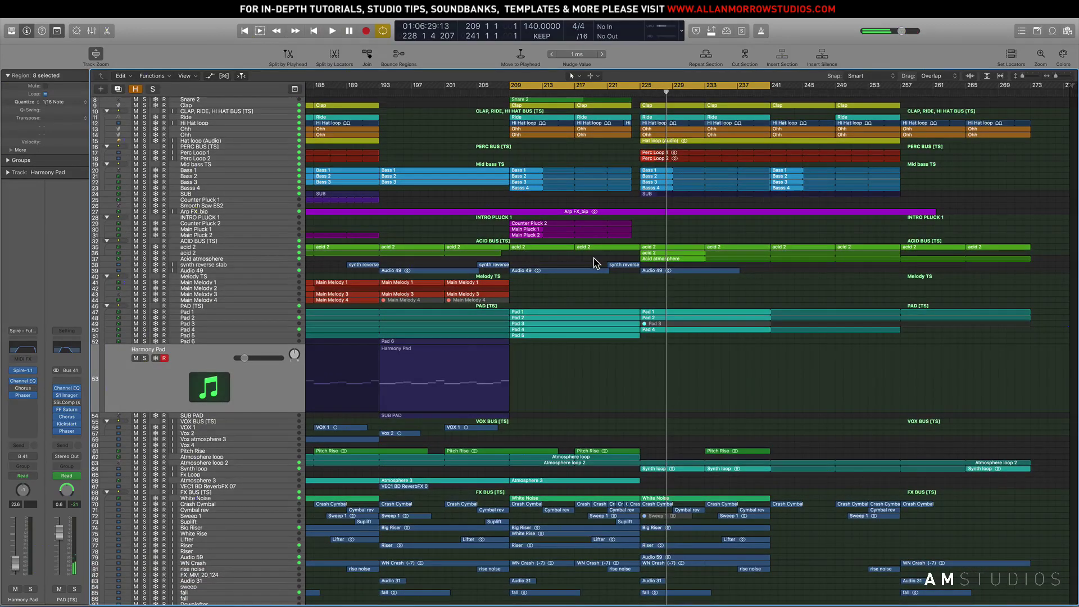
Review the whole arrangement from the Melody in section through to the outro, clearing the region selection.
scroll(597, 258, up, 3)
scroll(597, 258, left, 10)
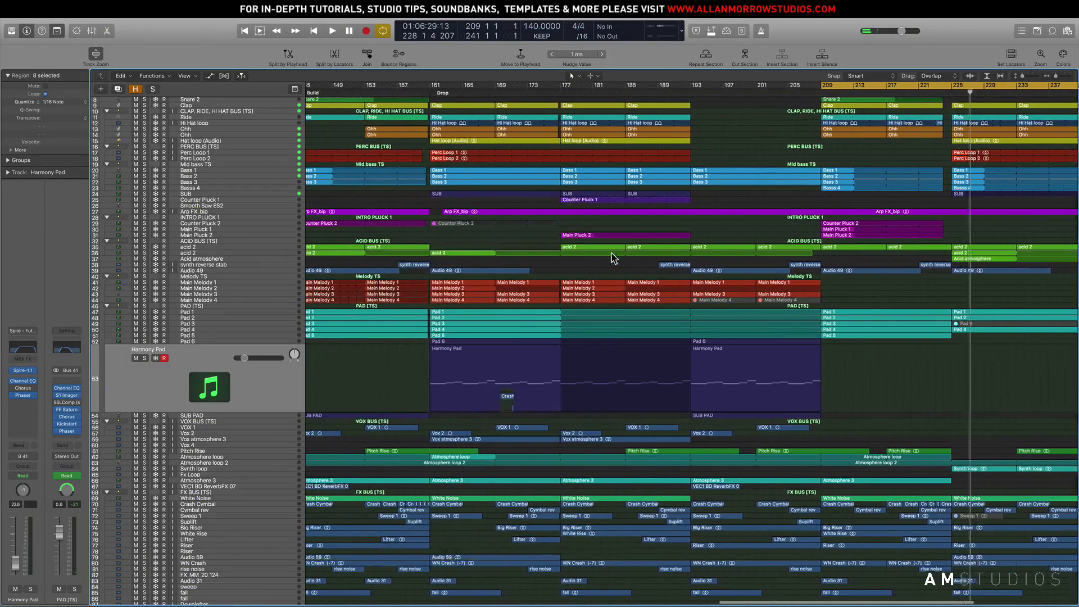
scroll(600, 252, left, 4)
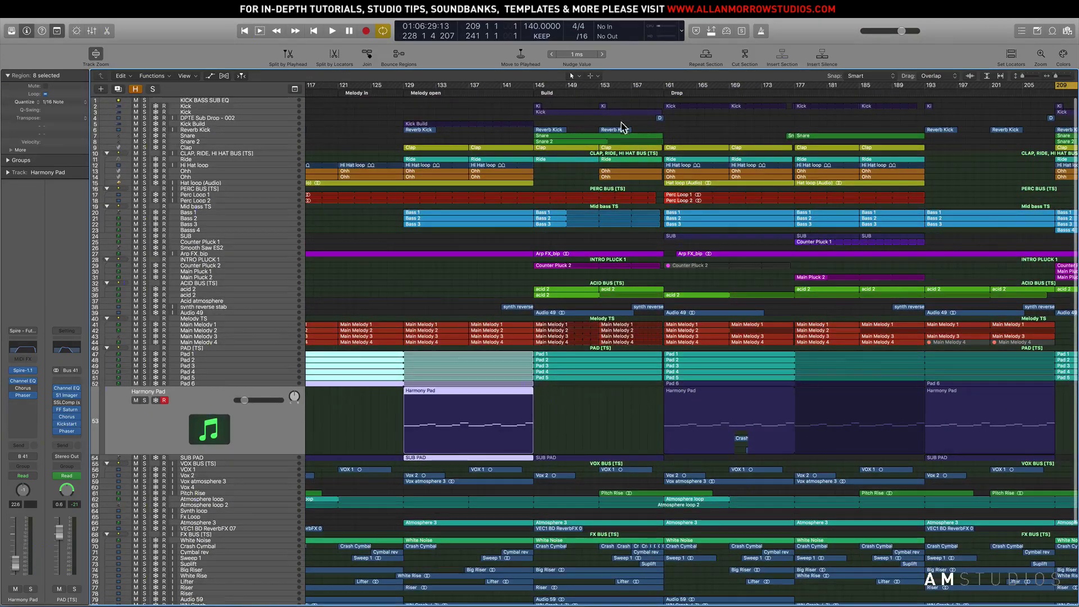
scroll(612, 208, down, 5)
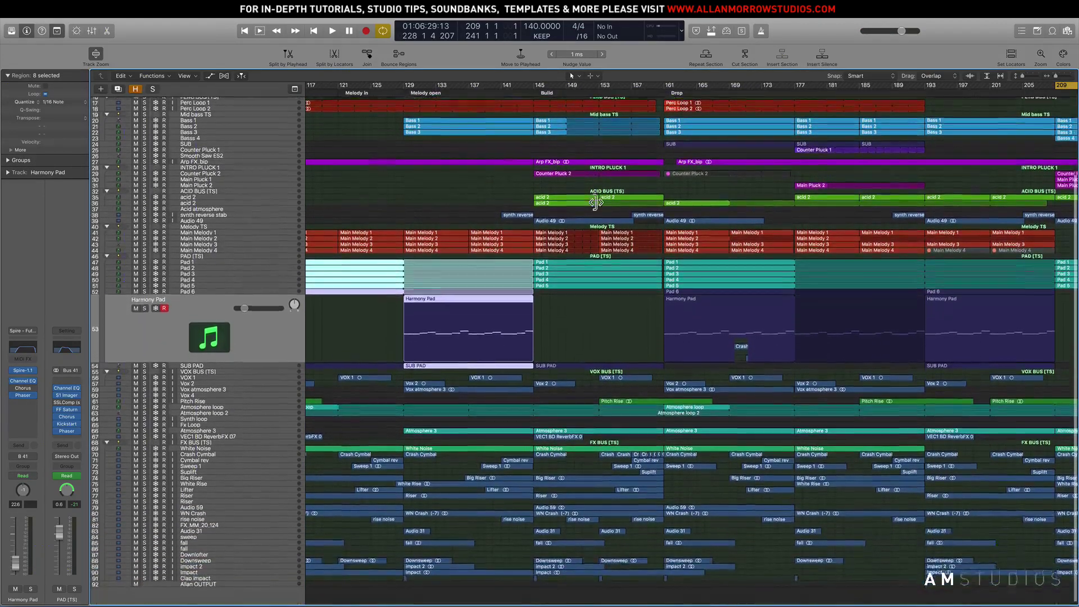
scroll(618, 208, up, 5)
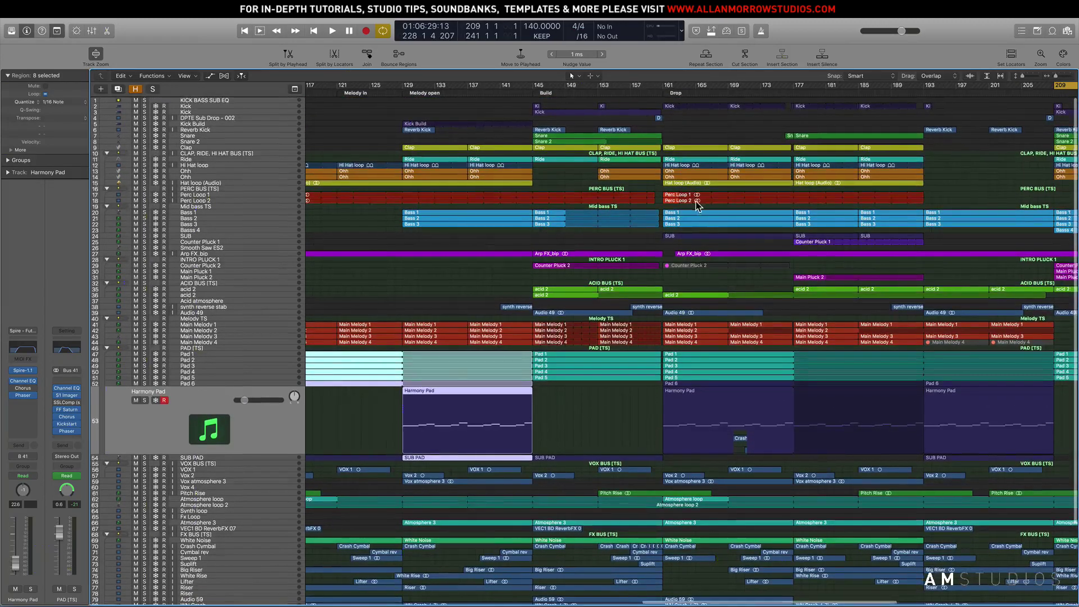
scroll(692, 205, right, 8)
scroll(819, 376, right, 2)
click(869, 418)
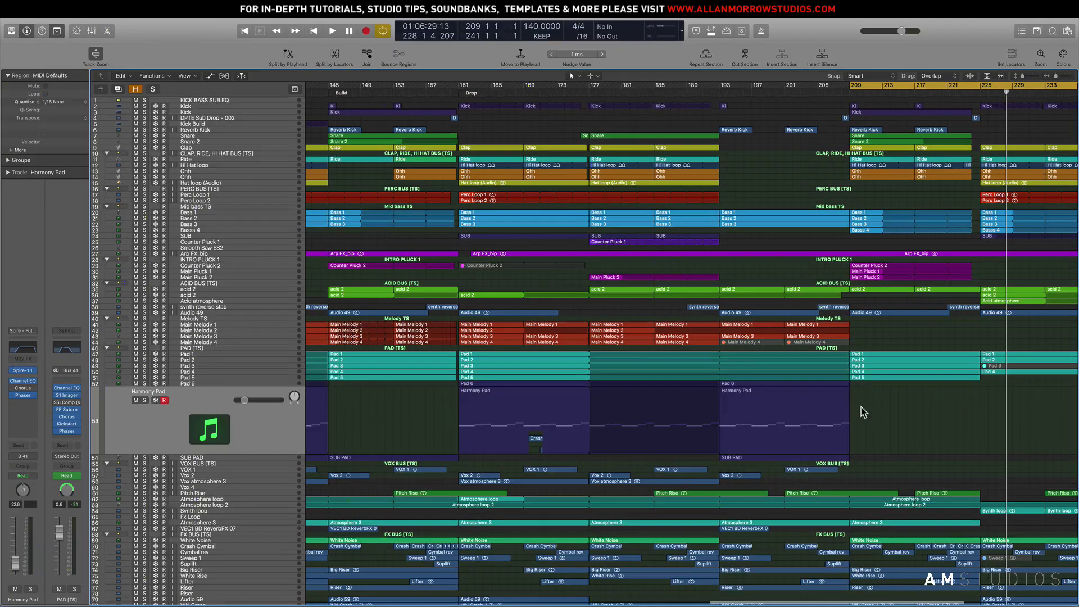
scroll(624, 336, right, 12)
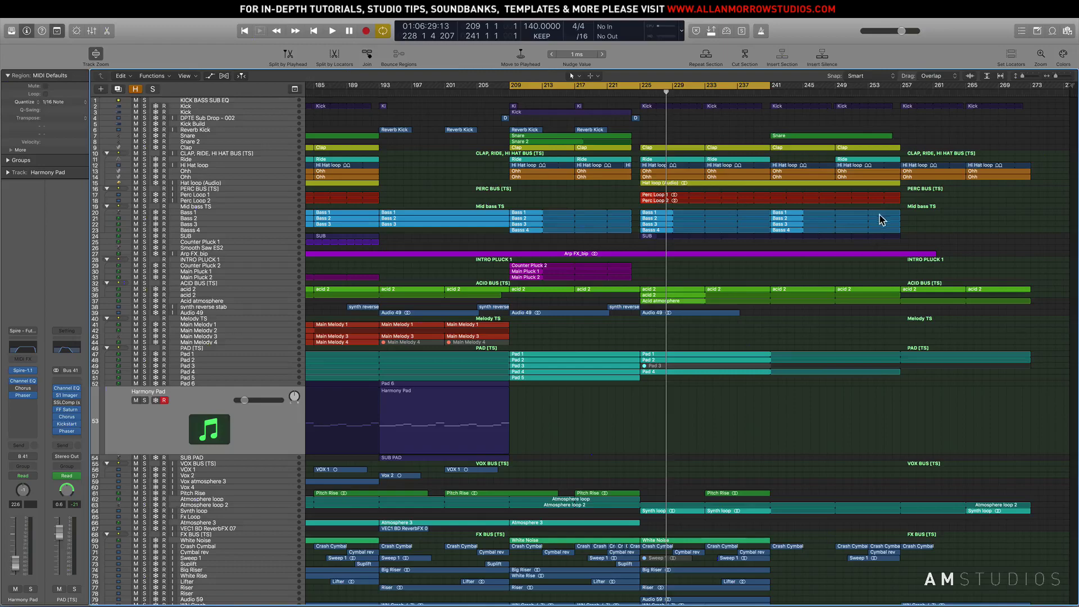
click(758, 9)
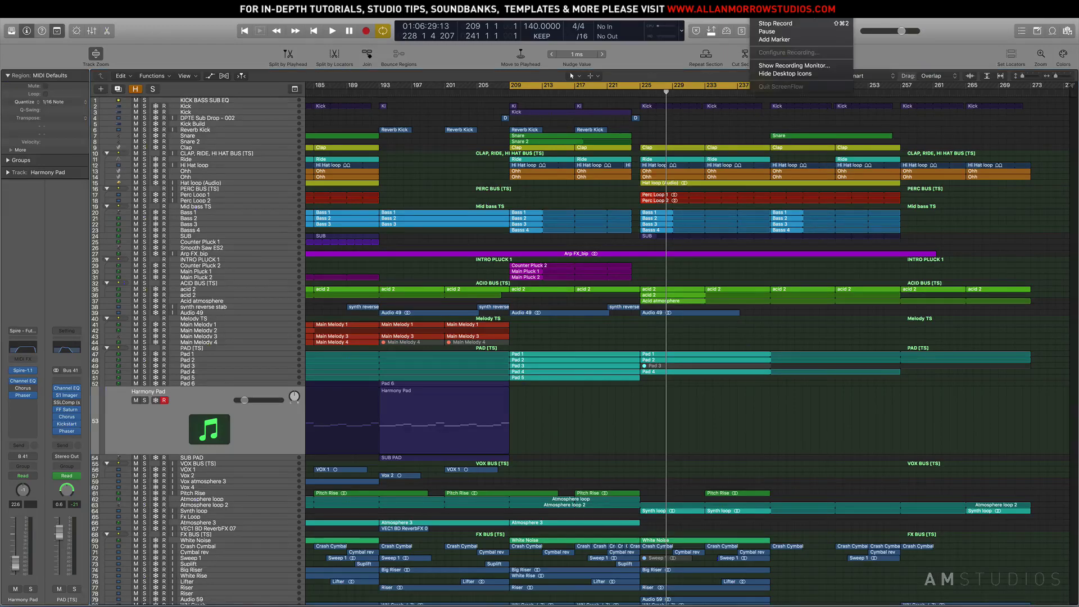